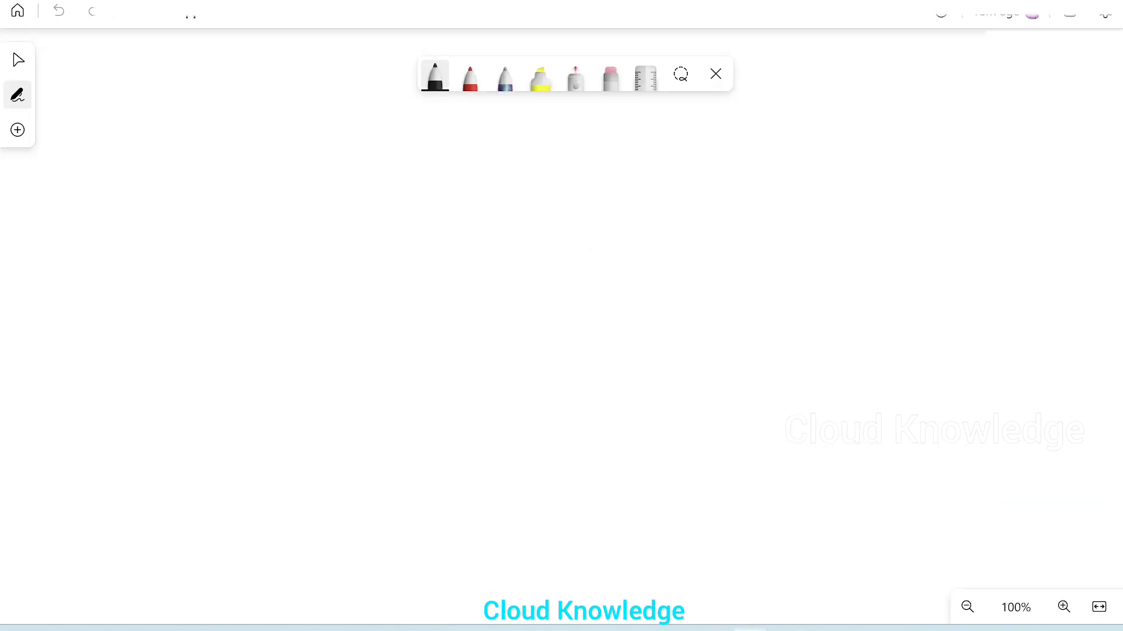
Step: Draw a large freehand box for the destination and label it "Sink" above its upper edge
{"action": "mouse_move", "coordinate": [701, 227]}
{"action": "left_mouse_down"}
{"action": "mouse_move", "coordinate": [769, 464]}
{"action": "mouse_move", "coordinate": [679, 215]}
{"action": "left_mouse_up"}
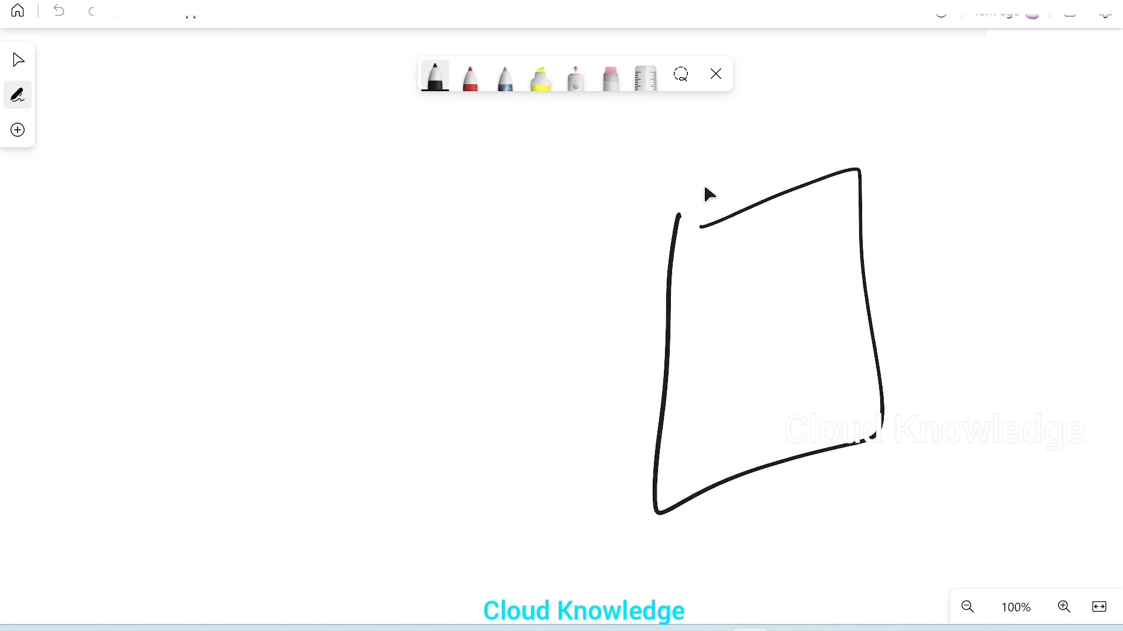
{"action": "mouse_move", "coordinate": [725, 136]}
{"action": "left_mouse_down"}
{"action": "mouse_move", "coordinate": [727, 167]}
{"action": "mouse_move", "coordinate": [755, 185]}
{"action": "left_mouse_up"}
{"action": "left_click", "coordinate": [750, 135]}
{"action": "mouse_move", "coordinate": [766, 158]}
{"action": "left_mouse_down"}
{"action": "mouse_move", "coordinate": [769, 174]}
{"action": "mouse_move", "coordinate": [796, 167]}
{"action": "left_mouse_up"}
{"action": "left_click_drag", "start_coordinate": [791, 124], "coordinate": [793, 170]}
{"action": "mouse_move", "coordinate": [817, 134]}
{"action": "left_mouse_down"}
{"action": "mouse_move", "coordinate": [799, 158]}
{"action": "mouse_move", "coordinate": [839, 164]}
{"action": "left_mouse_up"}
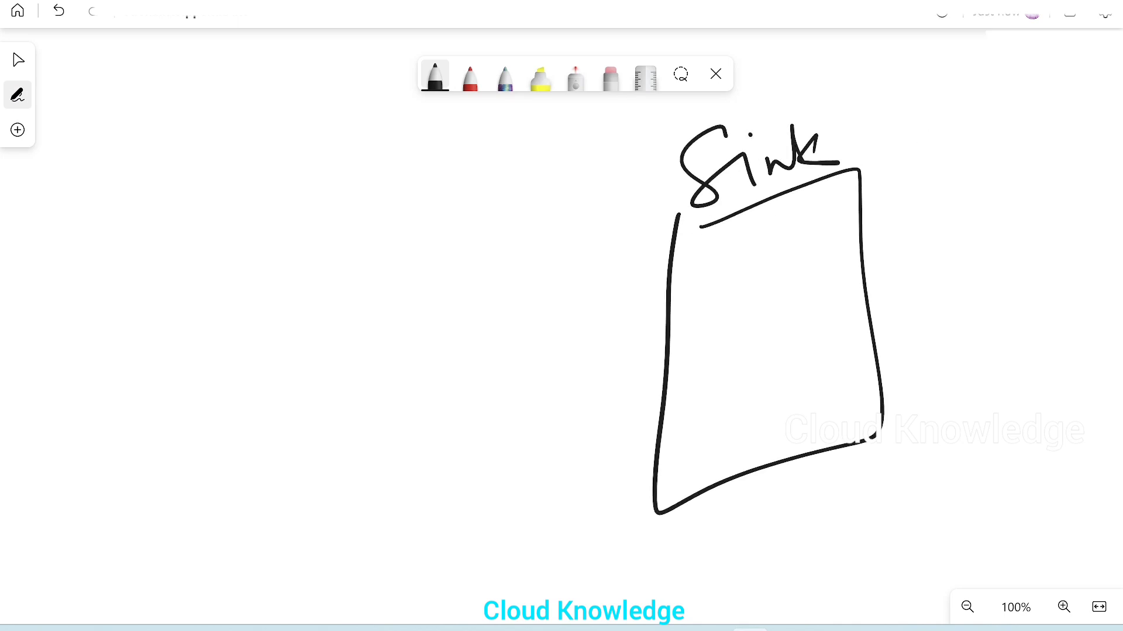
Step: Draw two source circles one above the other, opposite the Sink box, and label them "S1" and "S2"
{"action": "mouse_move", "coordinate": [112, 187]}
{"action": "left_mouse_down"}
{"action": "mouse_move", "coordinate": [105, 290]}
{"action": "mouse_move", "coordinate": [115, 157]}
{"action": "left_mouse_up"}
{"action": "mouse_move", "coordinate": [162, 382]}
{"action": "left_mouse_down"}
{"action": "mouse_move", "coordinate": [143, 381]}
{"action": "mouse_move", "coordinate": [175, 383]}
{"action": "mouse_move", "coordinate": [131, 399]}
{"action": "left_mouse_up"}
{"action": "left_click_drag", "start_coordinate": [157, 84], "coordinate": [171, 129]}
{"action": "left_click_drag", "start_coordinate": [196, 89], "coordinate": [212, 136]}
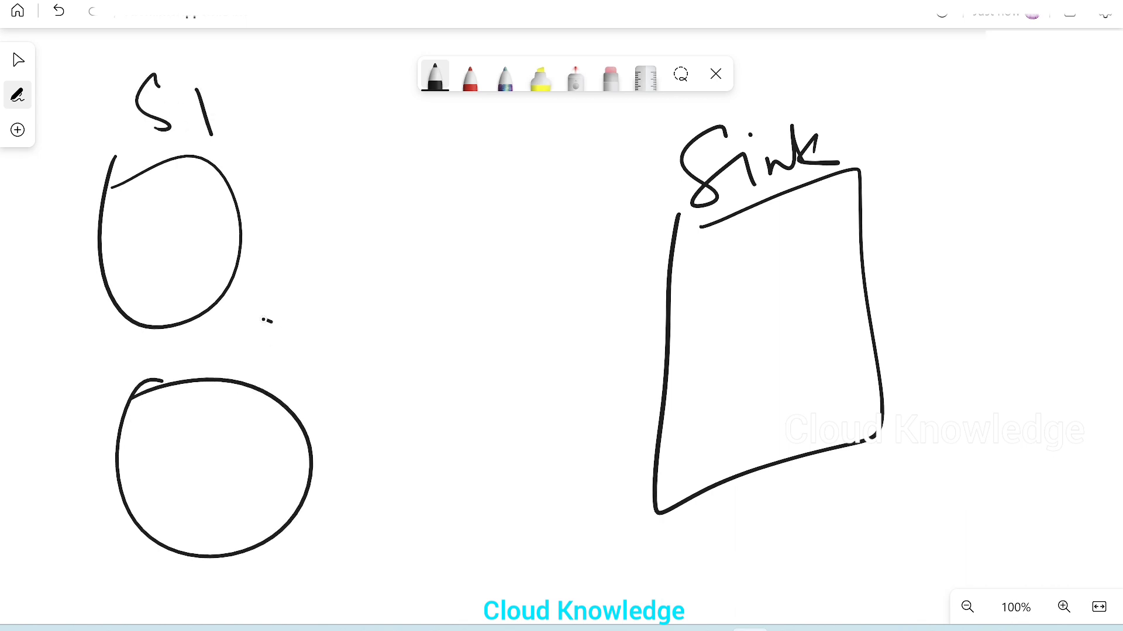
{"action": "left_click_drag", "start_coordinate": [272, 322], "coordinate": [268, 374]}
{"action": "mouse_move", "coordinate": [292, 364]}
{"action": "left_mouse_down"}
{"action": "mouse_move", "coordinate": [318, 387]}
{"action": "mouse_move", "coordinate": [334, 385]}
{"action": "left_mouse_up"}
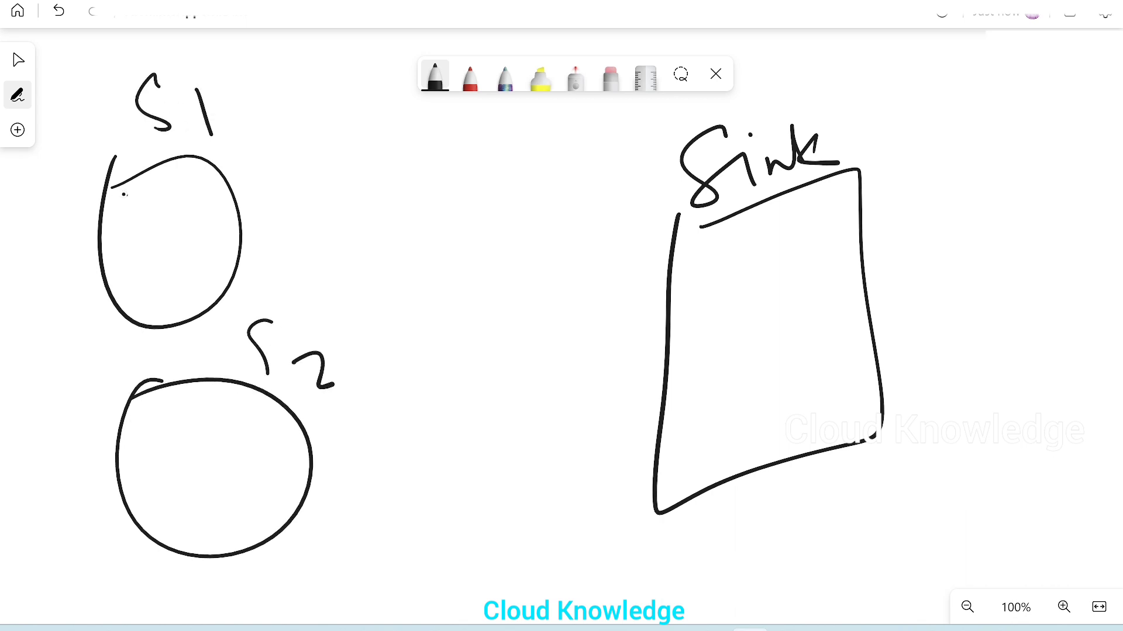
Step: Write the column headings "ID, Marks" in the S1 circle and add column and row lines to form a table
{"action": "left_click_drag", "start_coordinate": [122, 194], "coordinate": [124, 220]}
{"action": "mouse_move", "coordinate": [130, 221]}
{"action": "left_mouse_down"}
{"action": "mouse_move", "coordinate": [145, 211]}
{"action": "mouse_move", "coordinate": [165, 220]}
{"action": "mouse_move", "coordinate": [307, 140]}
{"action": "mouse_move", "coordinate": [318, 154]}
{"action": "left_mouse_up"}
{"action": "left_click", "coordinate": [275, 164]}
{"action": "left_click_drag", "start_coordinate": [172, 164], "coordinate": [220, 361]}
{"action": "left_click_drag", "start_coordinate": [117, 249], "coordinate": [157, 235]}
{"action": "left_click_drag", "start_coordinate": [146, 253], "coordinate": [244, 215]}
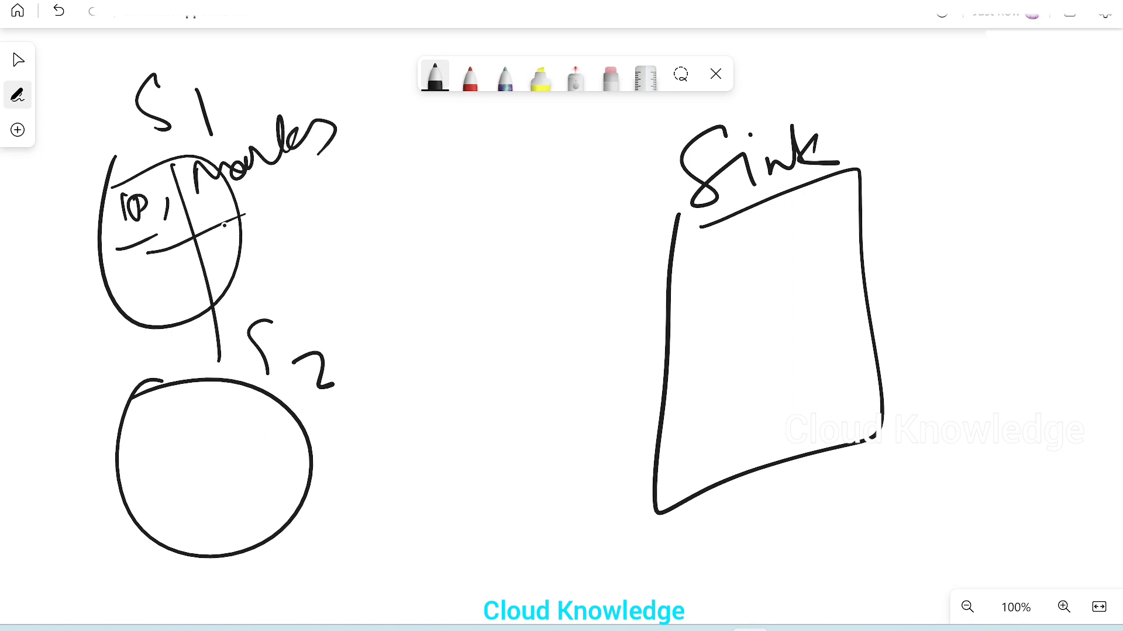
{"action": "left_click_drag", "start_coordinate": [134, 305], "coordinate": [189, 287]}
{"action": "left_click_drag", "start_coordinate": [214, 304], "coordinate": [242, 297]}
Step: Write the column headings "ID, Marks" in the S2 circle and divide it with table lines
{"action": "left_click_drag", "start_coordinate": [136, 421], "coordinate": [152, 469]}
{"action": "left_click_drag", "start_coordinate": [170, 419], "coordinate": [177, 455]}
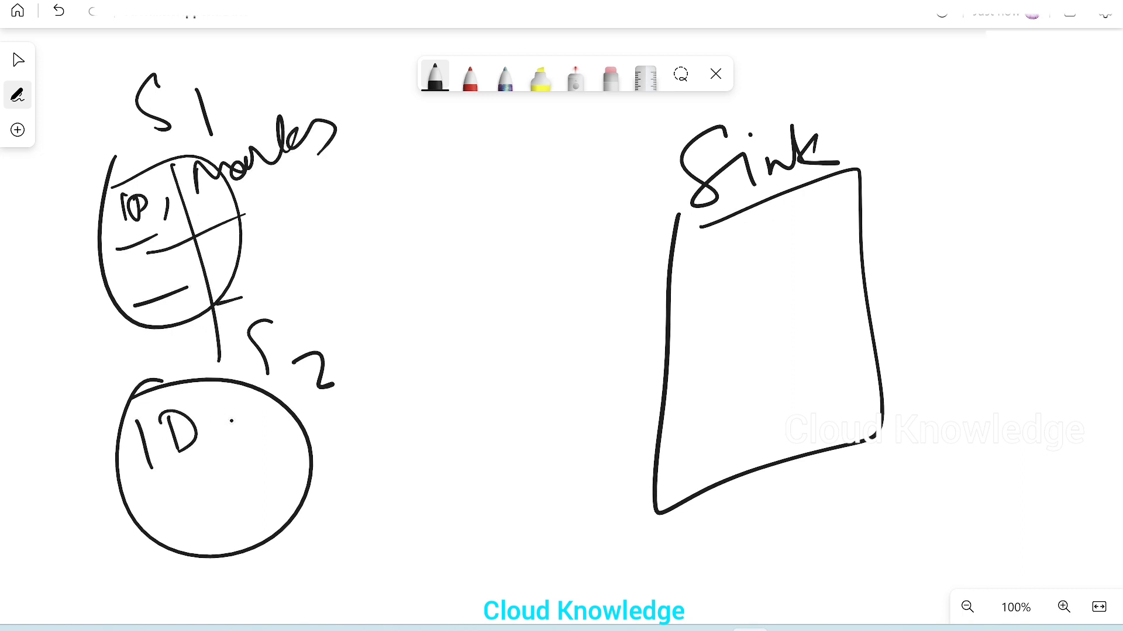
{"action": "left_click_drag", "start_coordinate": [230, 427], "coordinate": [228, 444]}
{"action": "mouse_move", "coordinate": [247, 383]}
{"action": "left_mouse_down"}
{"action": "mouse_move", "coordinate": [256, 424]}
{"action": "mouse_move", "coordinate": [305, 409]}
{"action": "left_mouse_up"}
{"action": "mouse_move", "coordinate": [301, 387]}
{"action": "left_mouse_down"}
{"action": "mouse_move", "coordinate": [345, 377]}
{"action": "mouse_move", "coordinate": [415, 315]}
{"action": "mouse_move", "coordinate": [465, 336]}
{"action": "left_mouse_up"}
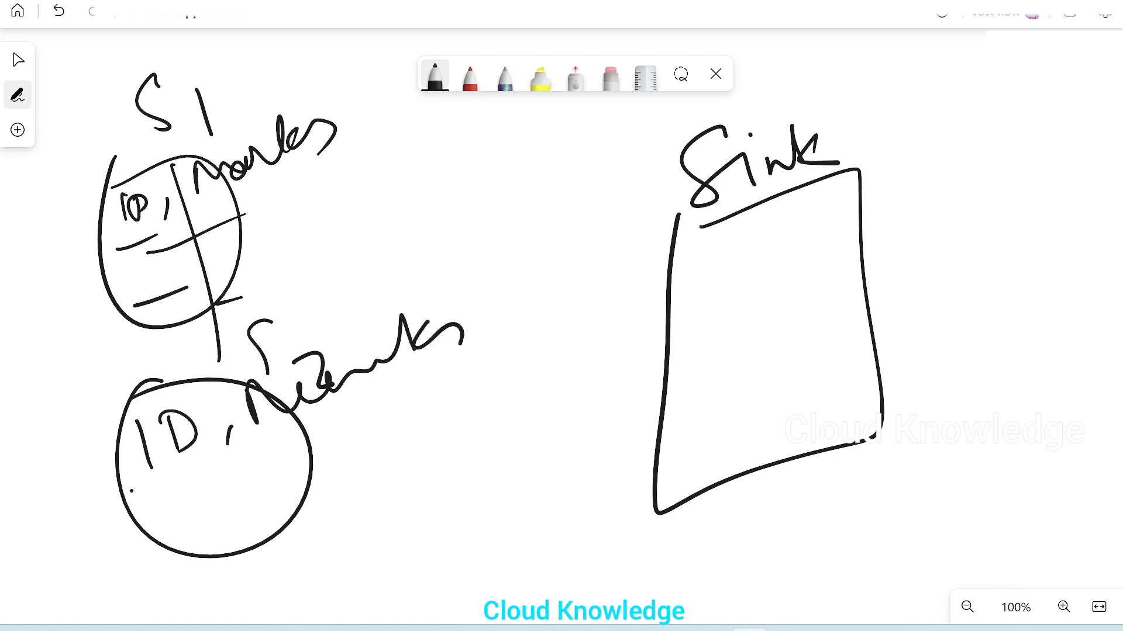
{"action": "left_click_drag", "start_coordinate": [137, 501], "coordinate": [483, 337]}
{"action": "left_click_drag", "start_coordinate": [229, 428], "coordinate": [275, 566]}
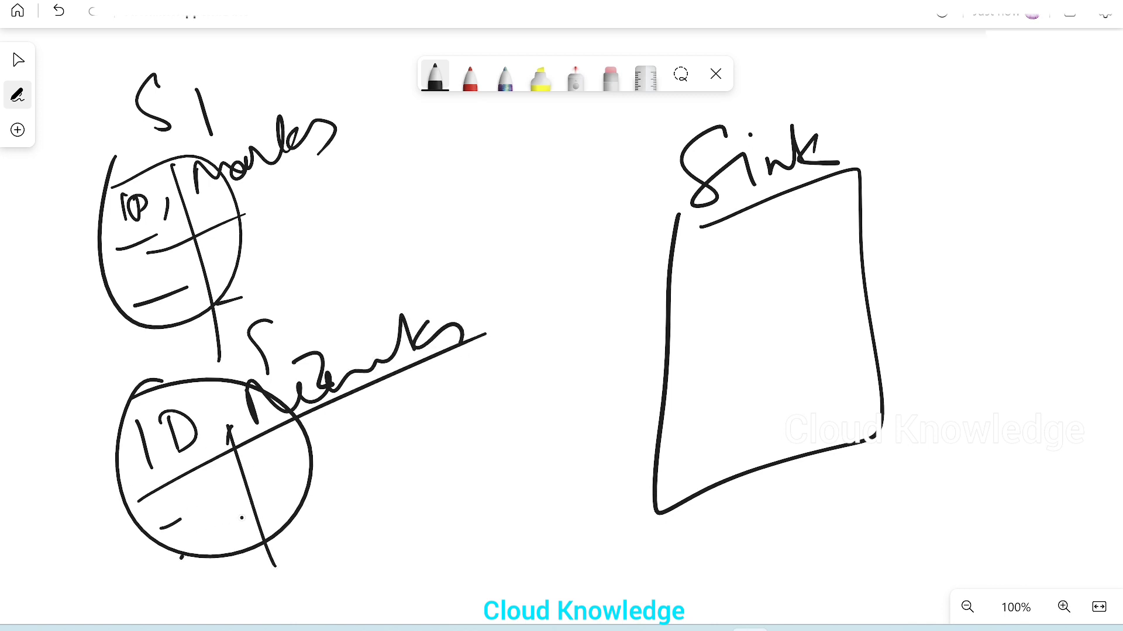
Step: Join both sources with converging lines, label the junction "Union", and draw an arrow from it towards the Sink box
{"action": "mouse_move", "coordinate": [266, 214]}
{"action": "left_mouse_down"}
{"action": "mouse_move", "coordinate": [481, 326]}
{"action": "mouse_move", "coordinate": [321, 516]}
{"action": "left_mouse_up"}
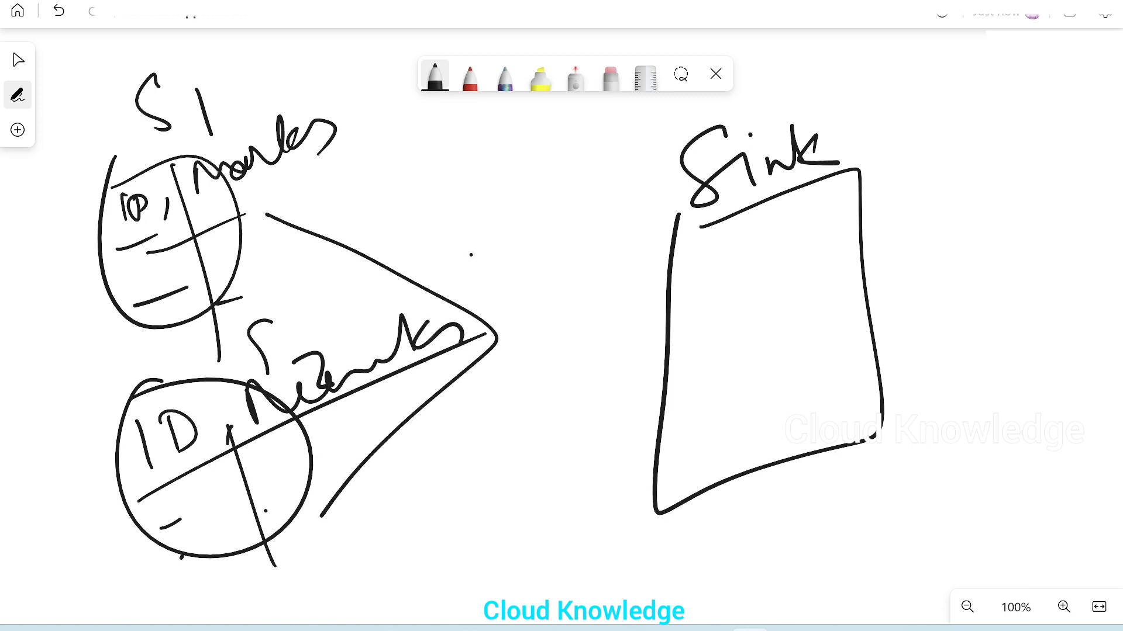
{"action": "mouse_move", "coordinate": [433, 222]}
{"action": "left_mouse_down"}
{"action": "mouse_move", "coordinate": [483, 262]}
{"action": "mouse_move", "coordinate": [517, 221]}
{"action": "mouse_move", "coordinate": [591, 191]}
{"action": "left_mouse_up"}
{"action": "left_click", "coordinate": [521, 188]}
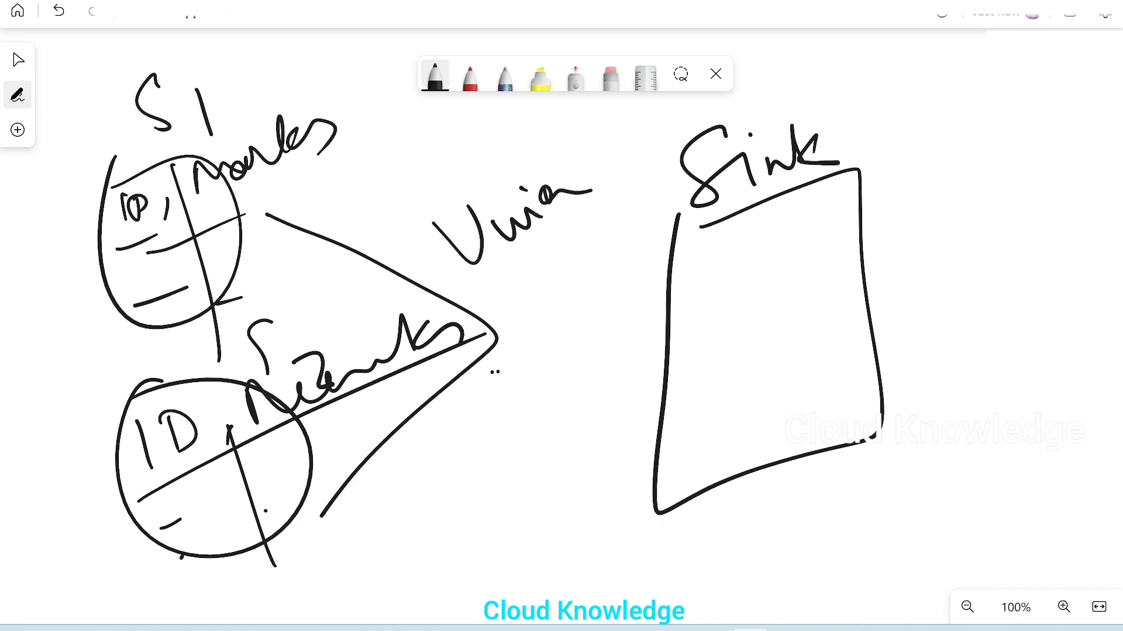
{"action": "left_click_drag", "start_coordinate": [491, 372], "coordinate": [604, 334]}
{"action": "left_click_drag", "start_coordinate": [580, 330], "coordinate": [566, 378]}
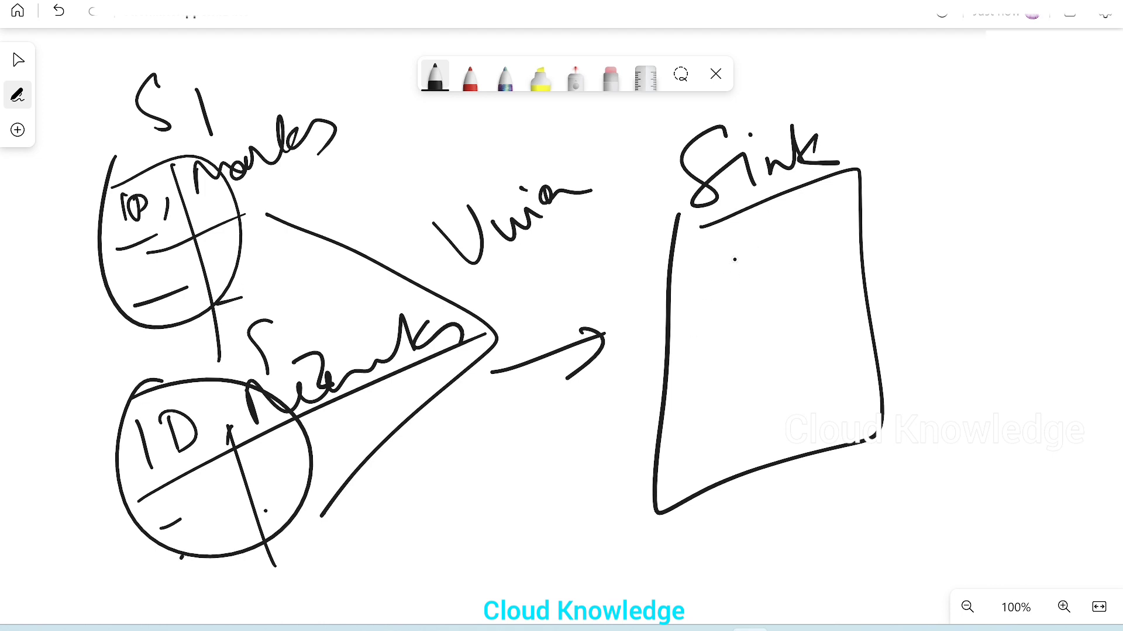
Step: Handwrite the output file name prefix "Total Marks Students-" across the Sink box
{"action": "mouse_move", "coordinate": [680, 310]}
{"action": "left_mouse_down"}
{"action": "mouse_move", "coordinate": [744, 282]}
{"action": "mouse_move", "coordinate": [717, 345]}
{"action": "left_mouse_up"}
{"action": "mouse_move", "coordinate": [735, 315]}
{"action": "left_mouse_down"}
{"action": "mouse_move", "coordinate": [725, 328]}
{"action": "mouse_move", "coordinate": [739, 310]}
{"action": "left_mouse_up"}
{"action": "mouse_move", "coordinate": [748, 288]}
{"action": "left_mouse_down"}
{"action": "mouse_move", "coordinate": [760, 324]}
{"action": "mouse_move", "coordinate": [789, 269]}
{"action": "left_mouse_up"}
{"action": "left_click", "coordinate": [795, 303]}
{"action": "mouse_move", "coordinate": [754, 305]}
{"action": "left_mouse_down"}
{"action": "mouse_move", "coordinate": [786, 290]}
{"action": "mouse_move", "coordinate": [810, 303]}
{"action": "mouse_move", "coordinate": [842, 275]}
{"action": "left_mouse_up"}
{"action": "left_click_drag", "start_coordinate": [833, 269], "coordinate": [880, 263]}
{"action": "mouse_move", "coordinate": [877, 225]}
{"action": "left_mouse_down"}
{"action": "mouse_move", "coordinate": [883, 269]}
{"action": "mouse_move", "coordinate": [918, 236]}
{"action": "left_mouse_up"}
{"action": "mouse_move", "coordinate": [931, 198]}
{"action": "left_mouse_down"}
{"action": "mouse_move", "coordinate": [919, 221]}
{"action": "mouse_move", "coordinate": [931, 237]}
{"action": "left_mouse_up"}
{"action": "mouse_move", "coordinate": [940, 193]}
{"action": "left_mouse_down"}
{"action": "mouse_move", "coordinate": [945, 228]}
{"action": "mouse_move", "coordinate": [962, 202]}
{"action": "left_mouse_up"}
{"action": "mouse_move", "coordinate": [958, 201]}
{"action": "left_mouse_down"}
{"action": "mouse_move", "coordinate": [974, 211]}
{"action": "mouse_move", "coordinate": [1006, 164]}
{"action": "mouse_move", "coordinate": [1048, 176]}
{"action": "mouse_move", "coordinate": [1053, 188]}
{"action": "left_mouse_up"}
{"action": "left_click", "coordinate": [1007, 181]}
{"action": "left_click_drag", "start_coordinate": [1057, 174], "coordinate": [1066, 186]}
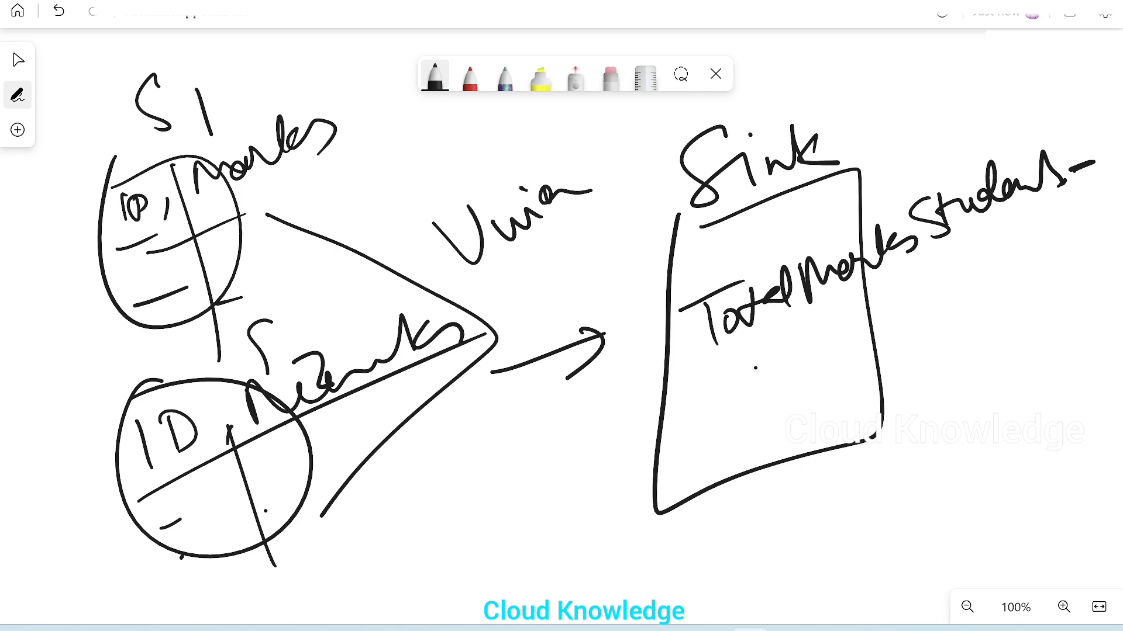
Step: Write the date "17-3-2023" below the file name prefix in the Sink box
{"action": "left_click_drag", "start_coordinate": [761, 352], "coordinate": [766, 381]}
{"action": "mouse_move", "coordinate": [777, 338]}
{"action": "left_mouse_down"}
{"action": "mouse_move", "coordinate": [817, 328]}
{"action": "mouse_move", "coordinate": [815, 374]}
{"action": "left_mouse_up"}
{"action": "left_click_drag", "start_coordinate": [797, 354], "coordinate": [814, 350]}
{"action": "left_click", "coordinate": [831, 338]}
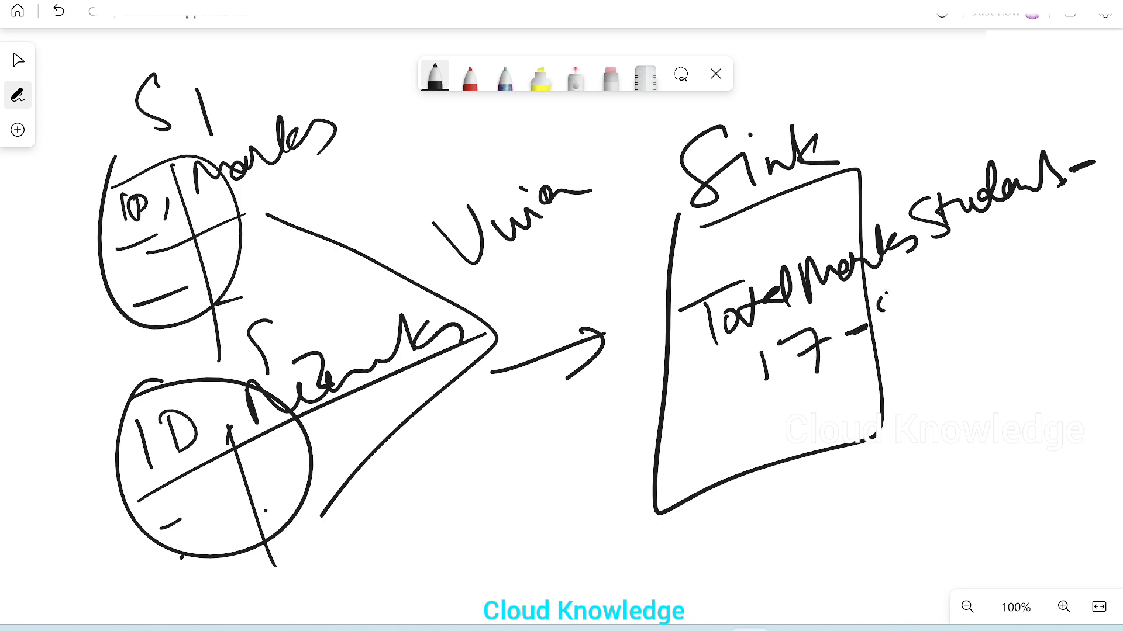
{"action": "left_click_drag", "start_coordinate": [883, 294], "coordinate": [885, 340]}
{"action": "mouse_move", "coordinate": [960, 276]}
{"action": "left_mouse_down"}
{"action": "mouse_move", "coordinate": [990, 294]}
{"action": "mouse_move", "coordinate": [1006, 260]}
{"action": "mouse_move", "coordinate": [1047, 267]}
{"action": "mouse_move", "coordinate": [1036, 265]}
{"action": "left_mouse_up"}
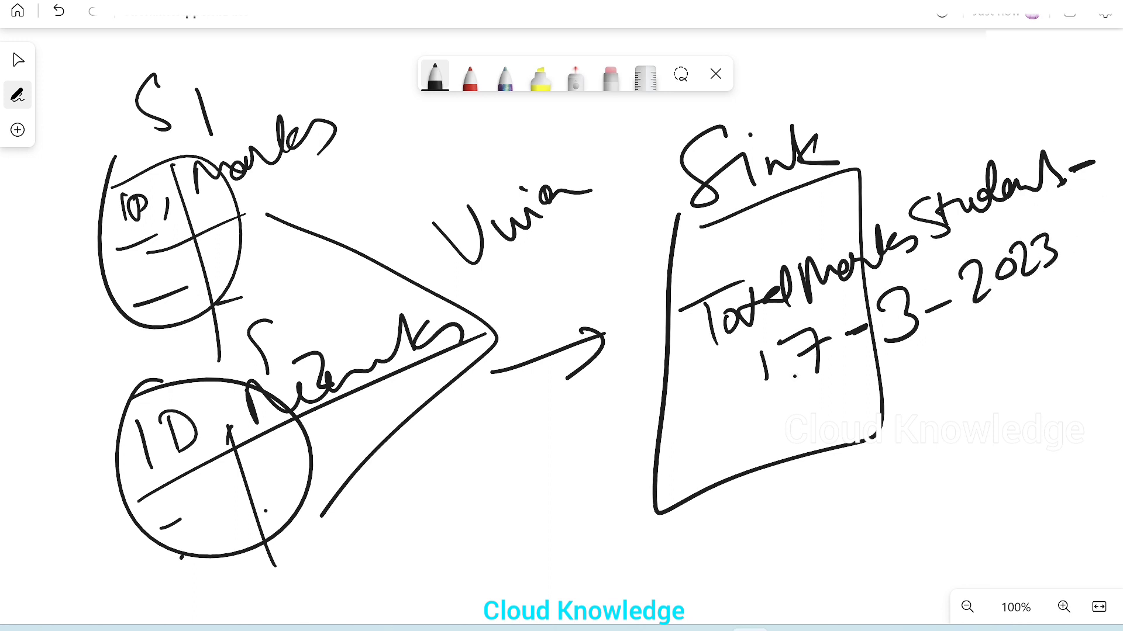
Step: Circle the day, month and year of the date separately, and add the ".csv" extension after it
{"action": "left_click_drag", "start_coordinate": [789, 313], "coordinate": [778, 318]}
{"action": "mouse_move", "coordinate": [871, 323]}
{"action": "left_mouse_down"}
{"action": "mouse_move", "coordinate": [859, 286]}
{"action": "mouse_move", "coordinate": [921, 327]}
{"action": "left_mouse_up"}
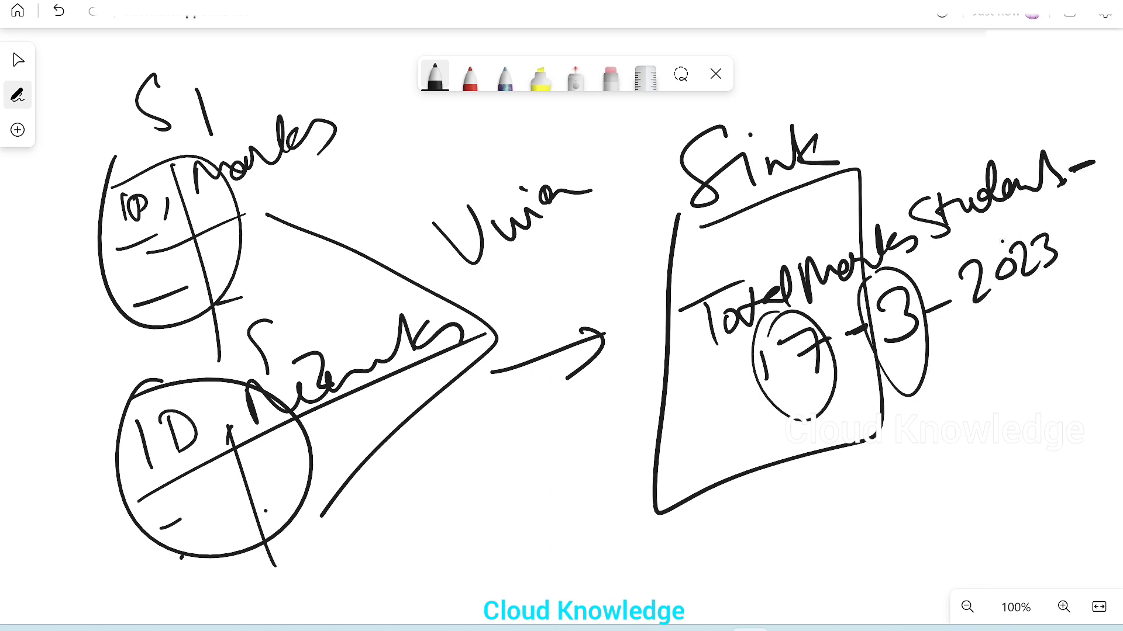
{"action": "left_click_drag", "start_coordinate": [997, 231], "coordinate": [971, 252]}
{"action": "left_click_drag", "start_coordinate": [1090, 224], "coordinate": [1087, 238]}
{"action": "mouse_move", "coordinate": [1101, 221]}
{"action": "left_mouse_down"}
{"action": "mouse_move", "coordinate": [1092, 234]}
{"action": "mouse_move", "coordinate": [1114, 212]}
{"action": "left_mouse_up"}
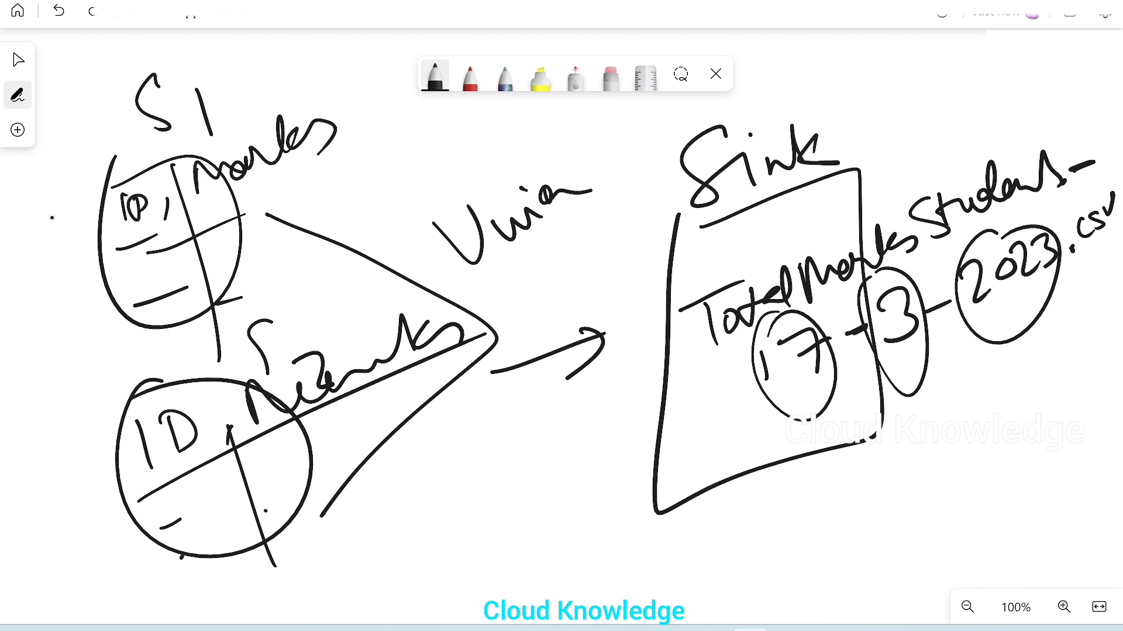
Step: Label the sources "Class 9" and "Class 10", link the two labels with a brace, and tick the Union label
{"action": "mouse_move", "coordinate": [13, 246]}
{"action": "left_mouse_down"}
{"action": "mouse_move", "coordinate": [44, 246]}
{"action": "mouse_move", "coordinate": [142, 173]}
{"action": "left_mouse_up"}
{"action": "mouse_move", "coordinate": [42, 443]}
{"action": "left_mouse_down"}
{"action": "mouse_move", "coordinate": [70, 445]}
{"action": "mouse_move", "coordinate": [111, 417]}
{"action": "mouse_move", "coordinate": [141, 374]}
{"action": "mouse_move", "coordinate": [245, 295]}
{"action": "left_mouse_up"}
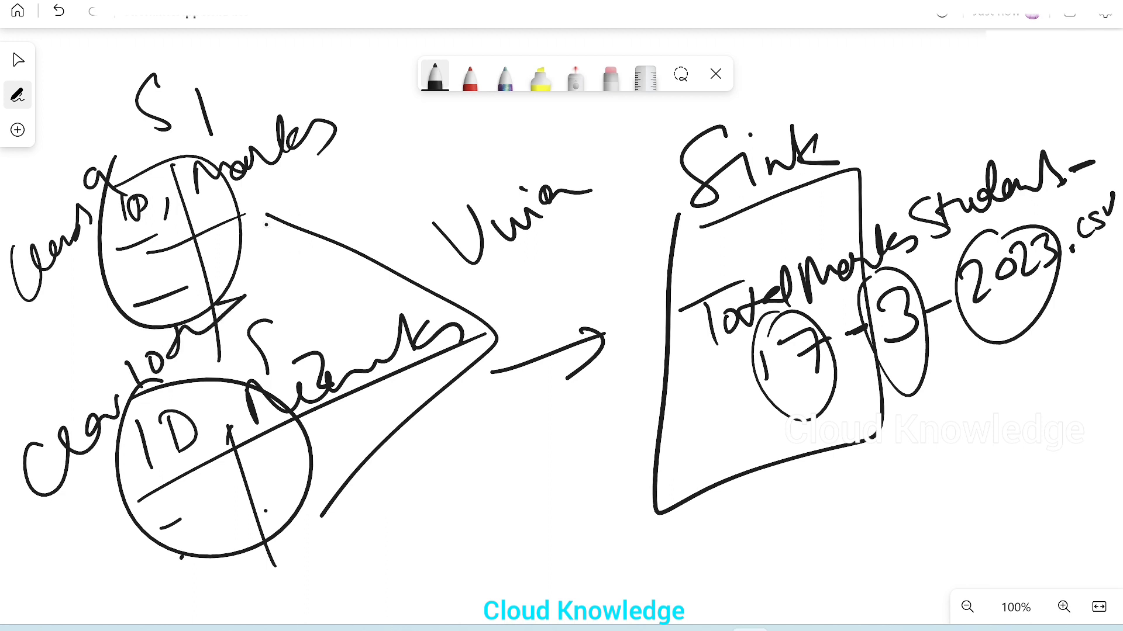
{"action": "mouse_move", "coordinate": [60, 280]}
{"action": "left_mouse_down"}
{"action": "mouse_move", "coordinate": [95, 362]}
{"action": "mouse_move", "coordinate": [97, 412]}
{"action": "left_mouse_up"}
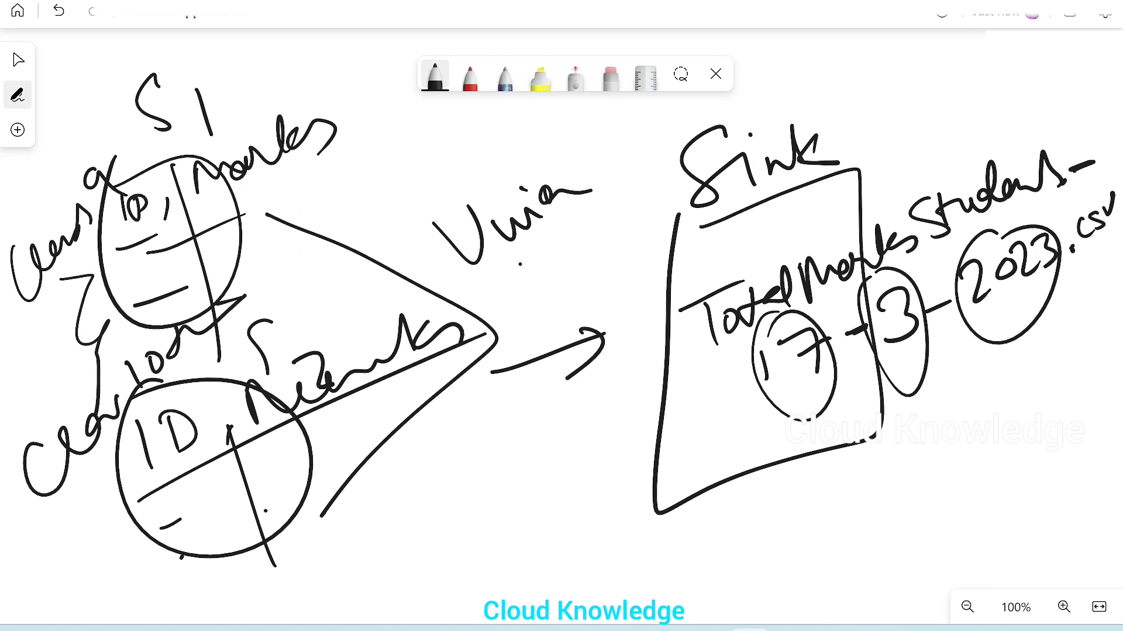
{"action": "left_click_drag", "start_coordinate": [509, 262], "coordinate": [660, 97]}
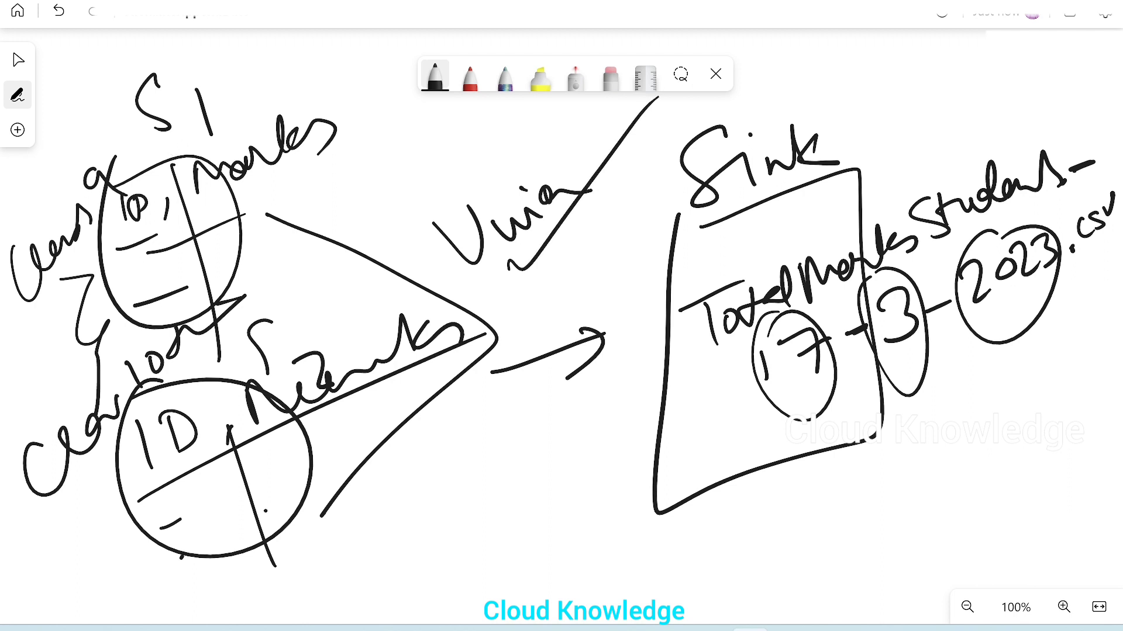
Step: Add a column divider and a header row with "ID" and "Marks" in the Sink box, and tick both headings
{"action": "left_click_drag", "start_coordinate": [756, 182], "coordinate": [797, 528]}
{"action": "mouse_move", "coordinate": [655, 283]}
{"action": "left_mouse_down"}
{"action": "mouse_move", "coordinate": [920, 183]}
{"action": "mouse_move", "coordinate": [643, 304]}
{"action": "left_mouse_up"}
{"action": "left_click_drag", "start_coordinate": [705, 229], "coordinate": [712, 257]}
{"action": "left_click_drag", "start_coordinate": [723, 248], "coordinate": [731, 231]}
{"action": "mouse_move", "coordinate": [770, 199]}
{"action": "left_mouse_down"}
{"action": "mouse_move", "coordinate": [773, 234]}
{"action": "mouse_move", "coordinate": [839, 184]}
{"action": "mouse_move", "coordinate": [860, 193]}
{"action": "left_mouse_up"}
{"action": "left_click_drag", "start_coordinate": [863, 208], "coordinate": [874, 184]}
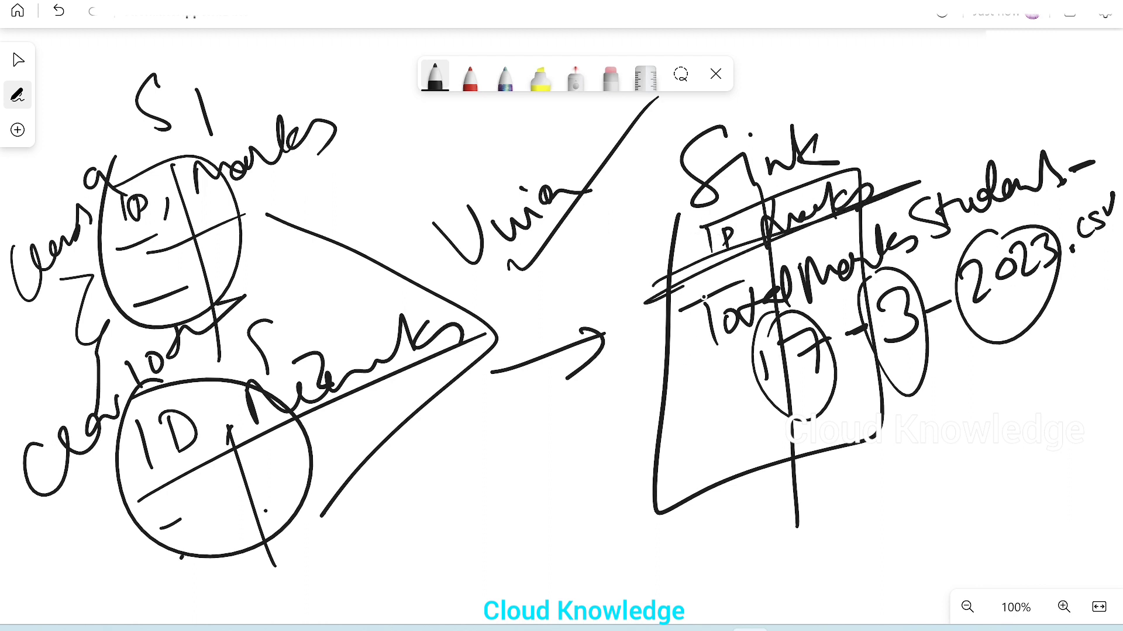
{"action": "left_click_drag", "start_coordinate": [701, 300], "coordinate": [754, 250]}
{"action": "left_click_drag", "start_coordinate": [821, 217], "coordinate": [881, 200]}
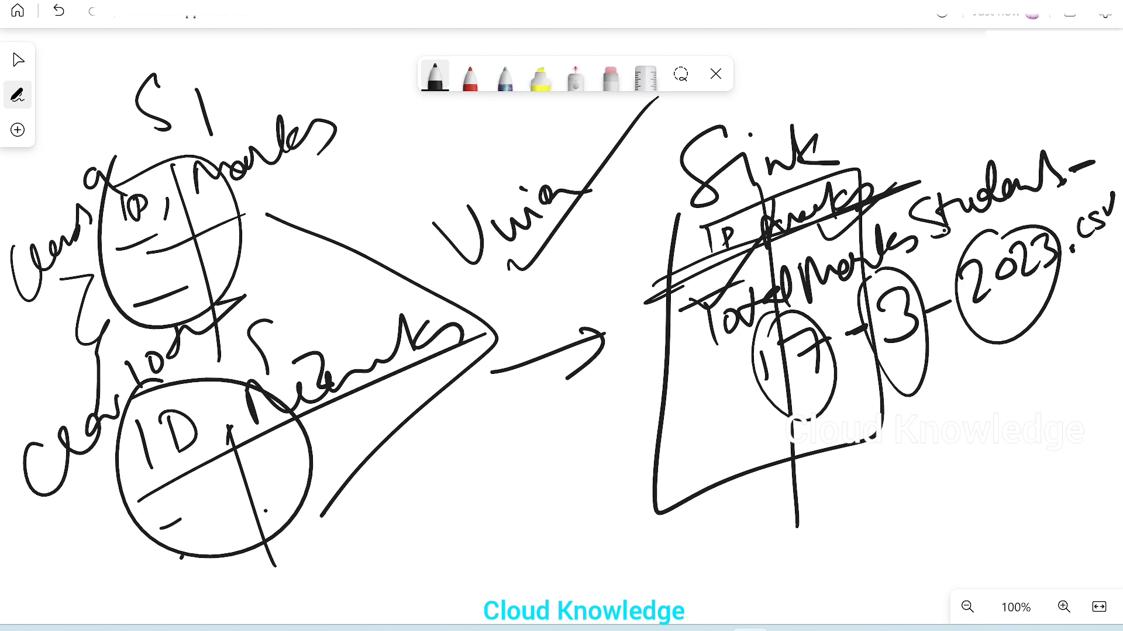
Step: Underline the output file's name prefix, its date and its .csv extension
{"action": "left_click_drag", "start_coordinate": [660, 393], "coordinate": [1061, 176]}
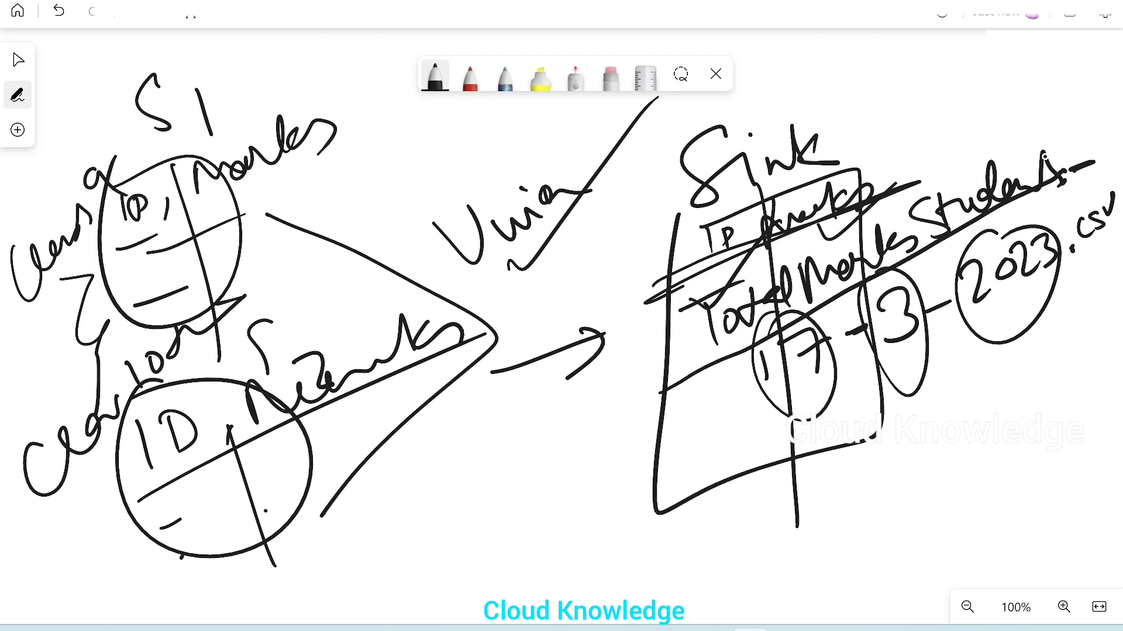
{"action": "left_click_drag", "start_coordinate": [755, 431], "coordinate": [1013, 306]}
{"action": "left_click_drag", "start_coordinate": [1120, 261], "coordinate": [1070, 287]}
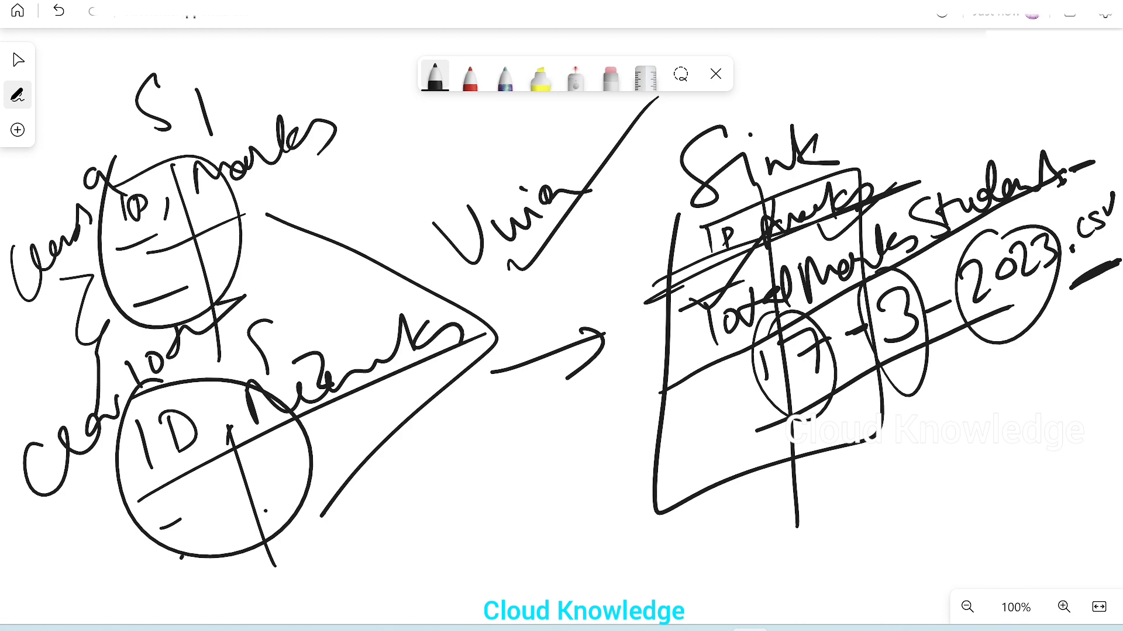
Step: Switch to the Azure portal's testinput container and view the contents of Class10Students.csv in the Class 10 folder
{"action": "mouse_move", "coordinate": [712, 629]}
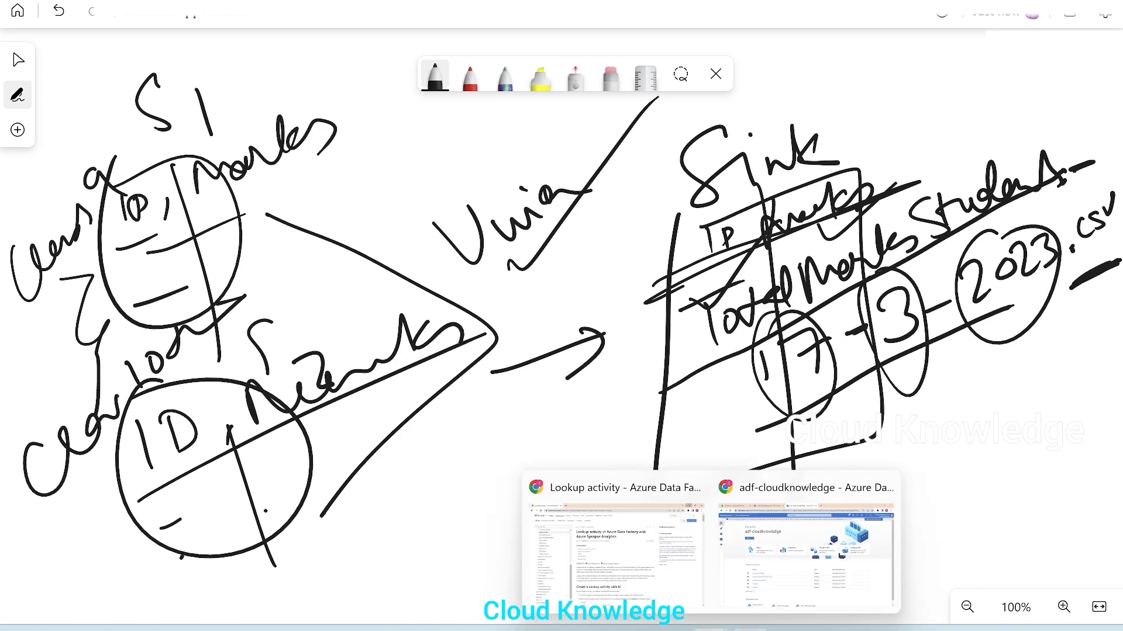
{"action": "left_click", "coordinate": [735, 582]}
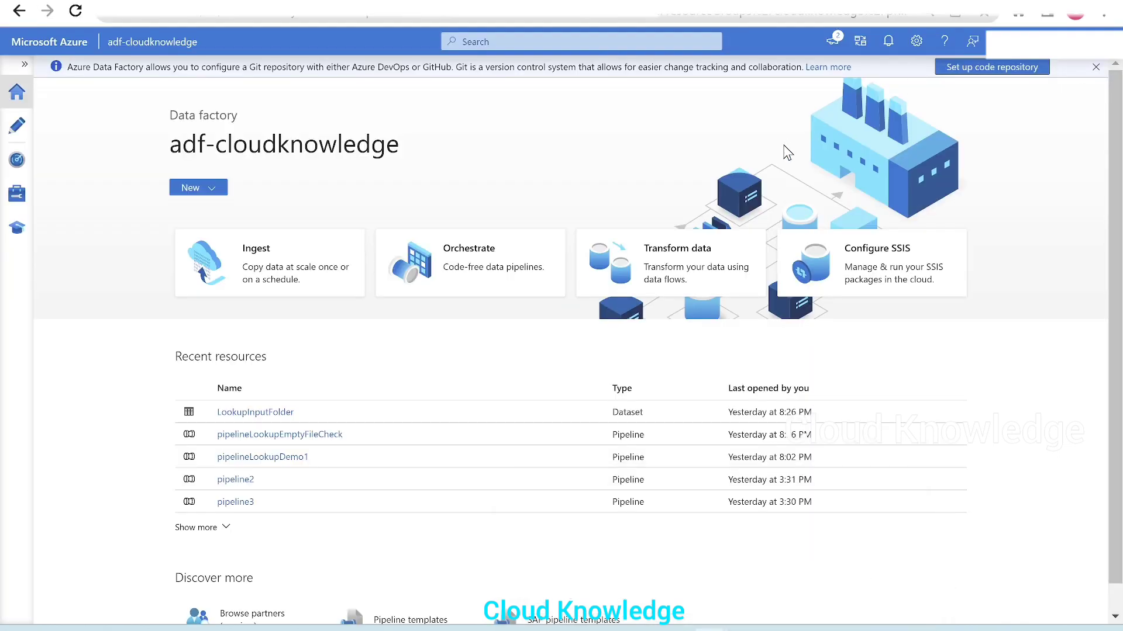
{"action": "left_click", "coordinate": [144, 2]}
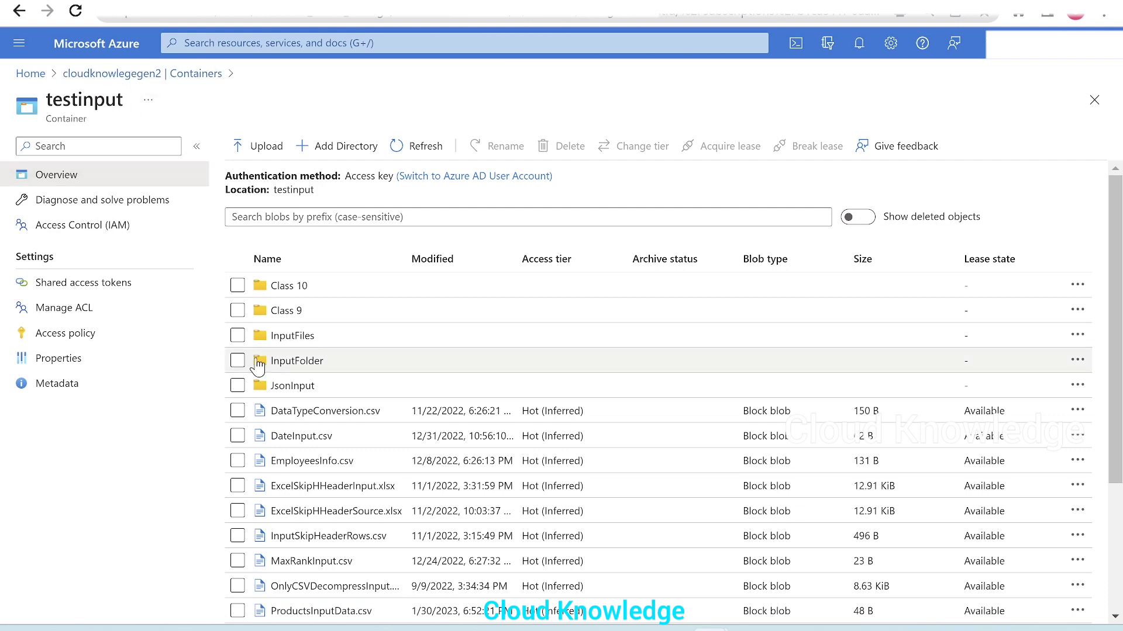
{"action": "left_click", "coordinate": [303, 313]}
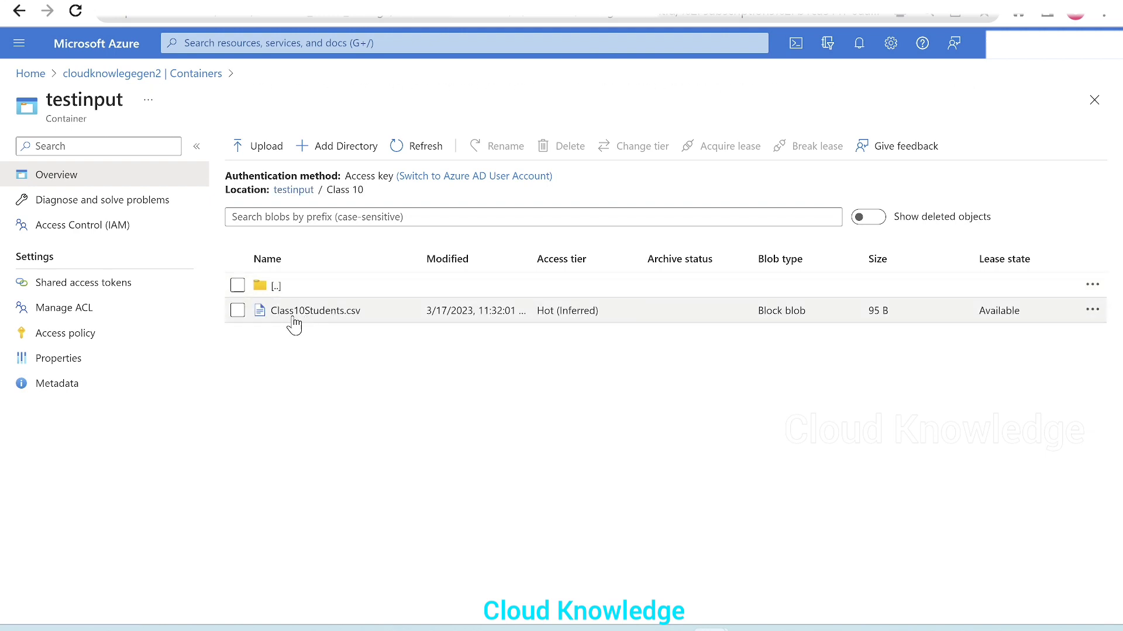
{"action": "left_click", "coordinate": [318, 314]}
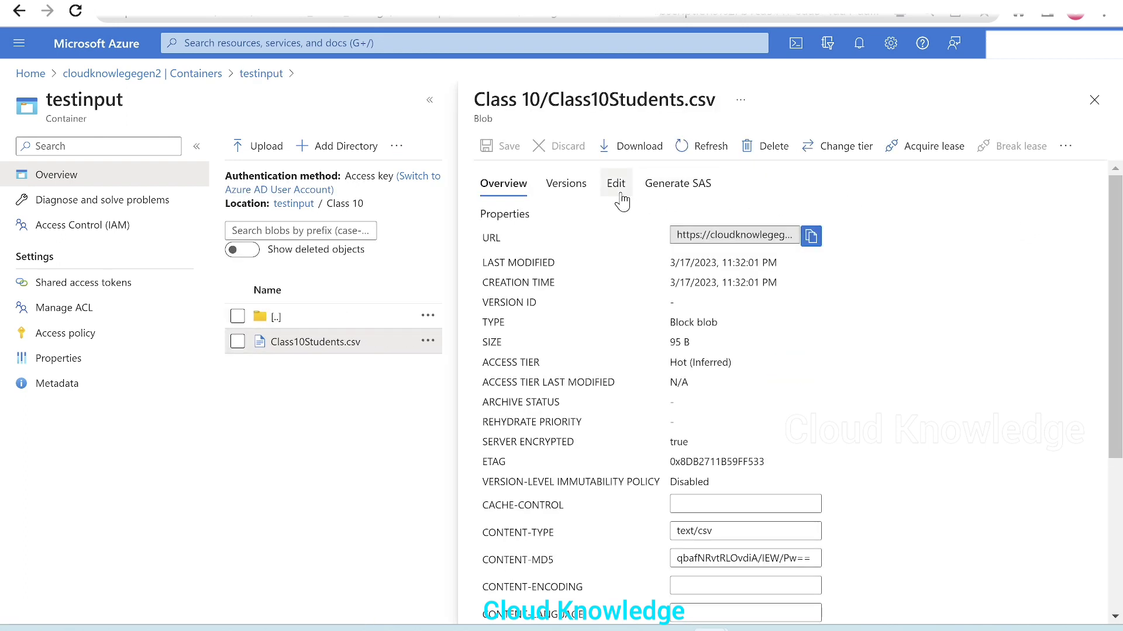
{"action": "left_click", "coordinate": [619, 193]}
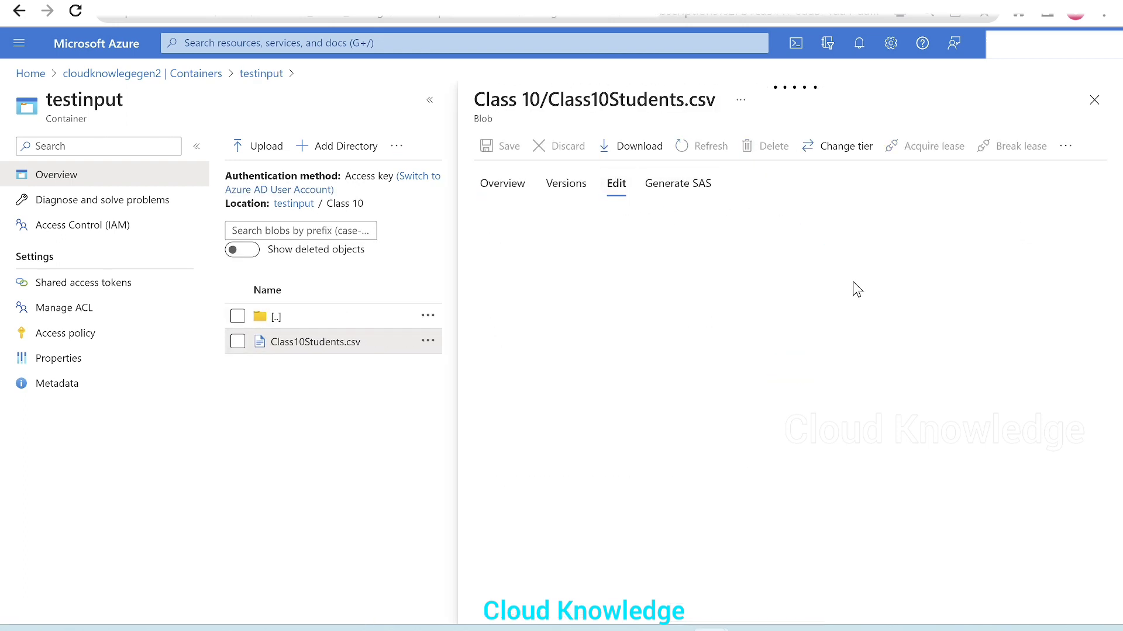
{"action": "left_click", "coordinate": [656, 545]}
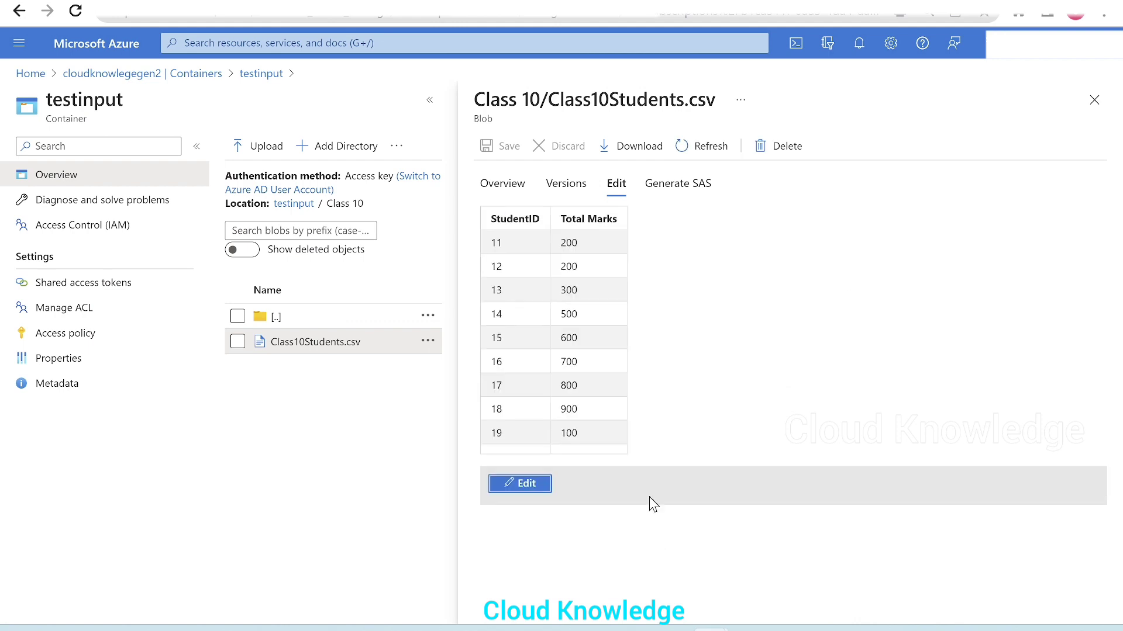
{"action": "left_click", "coordinate": [1094, 100]}
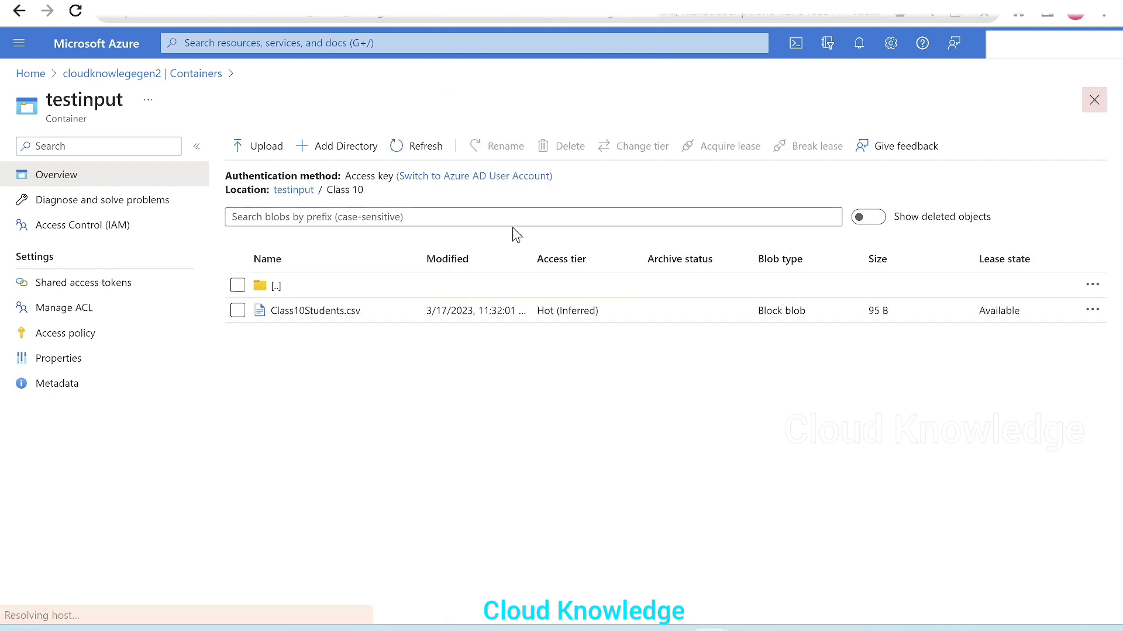
Step: Return to the root of the testinput container and open the Class 9 folder
{"action": "left_click", "coordinate": [304, 284]}
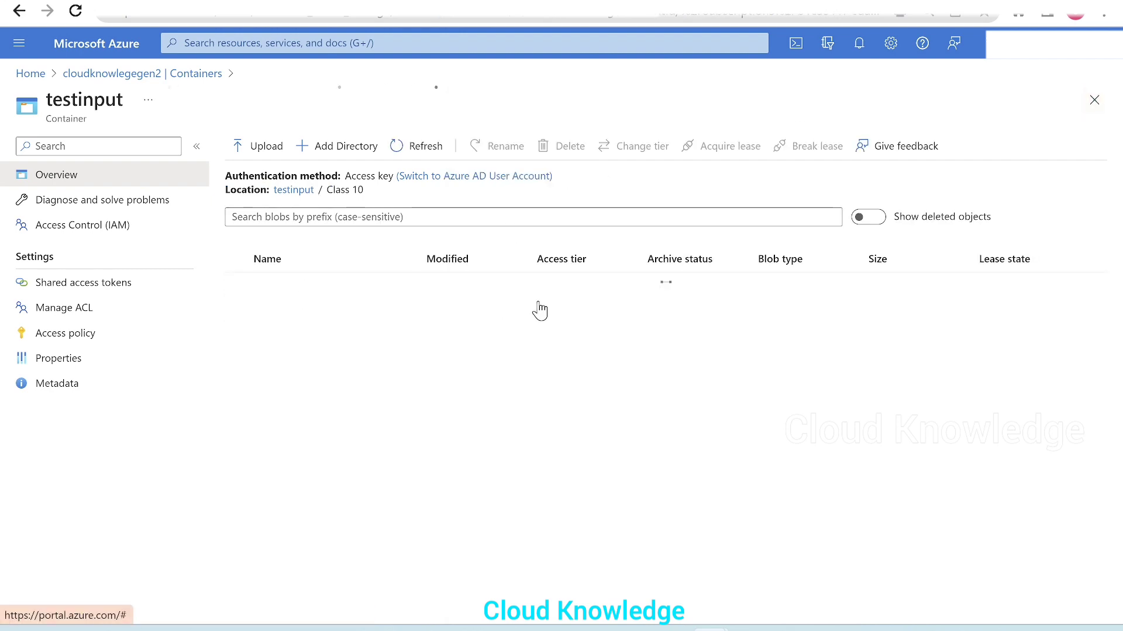
{"action": "left_click", "coordinate": [301, 333]}
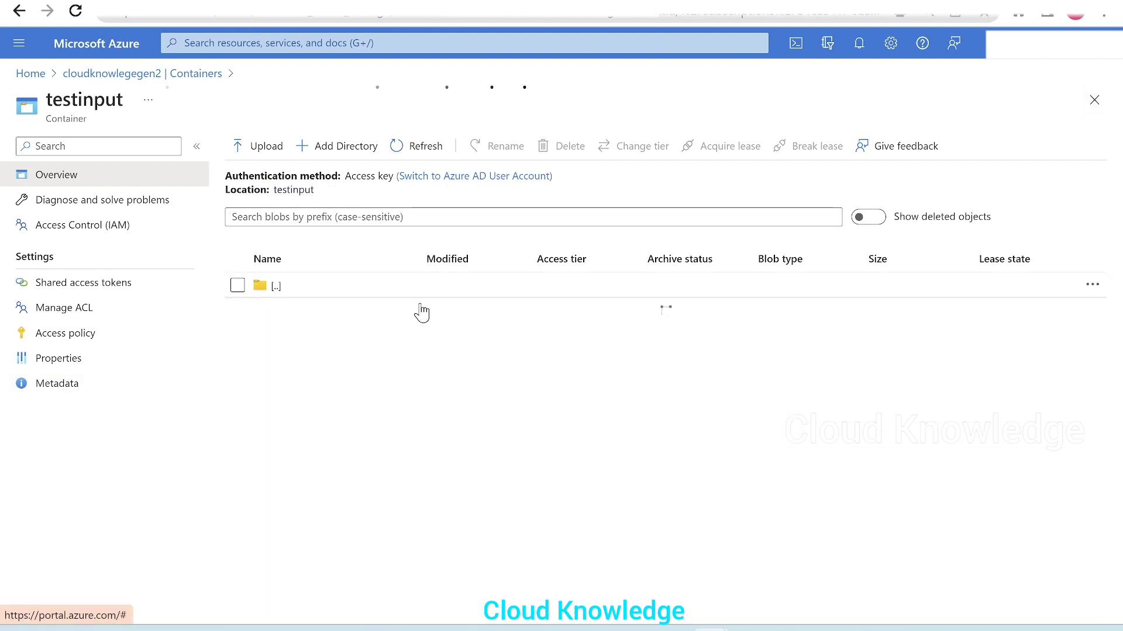
{"action": "left_click", "coordinate": [321, 288]}
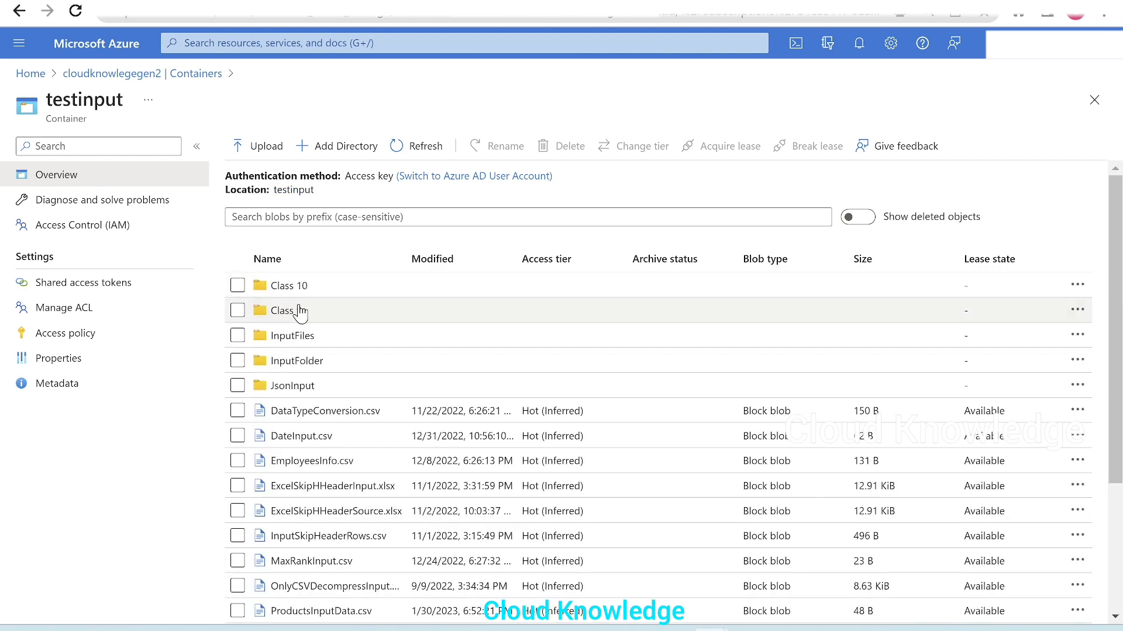
{"action": "left_click_drag", "start_coordinate": [298, 307], "coordinate": [348, 307]}
{"action": "left_click", "coordinate": [282, 318]}
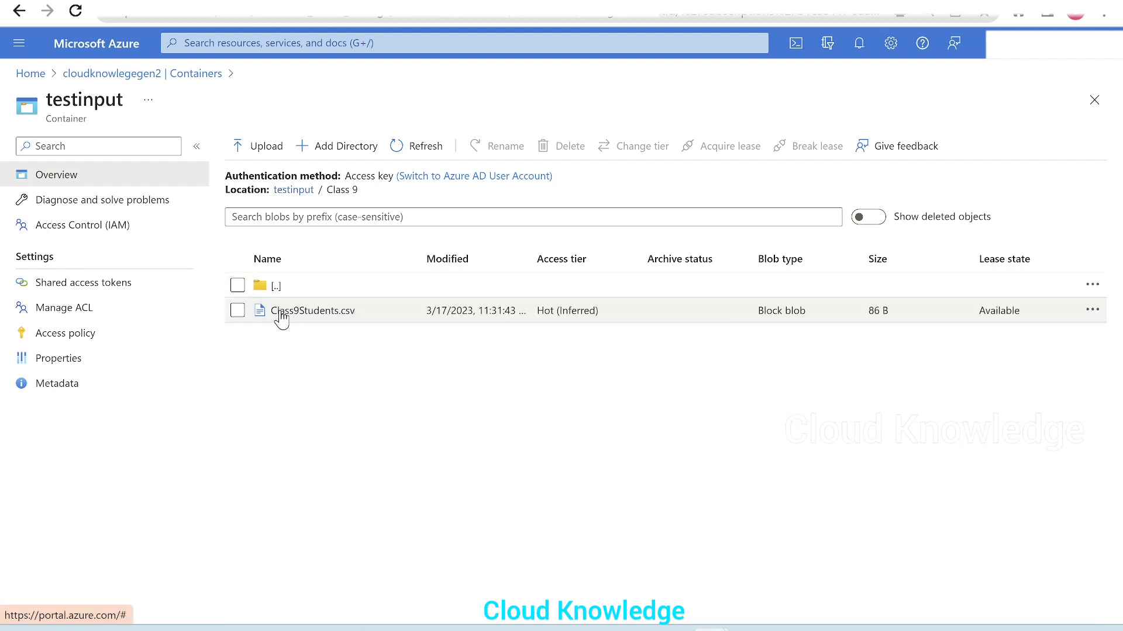
Step: View the contents of Class9Students.csv in the Class 9 folder and return to the root of the testinput container
{"action": "left_click", "coordinate": [283, 319]}
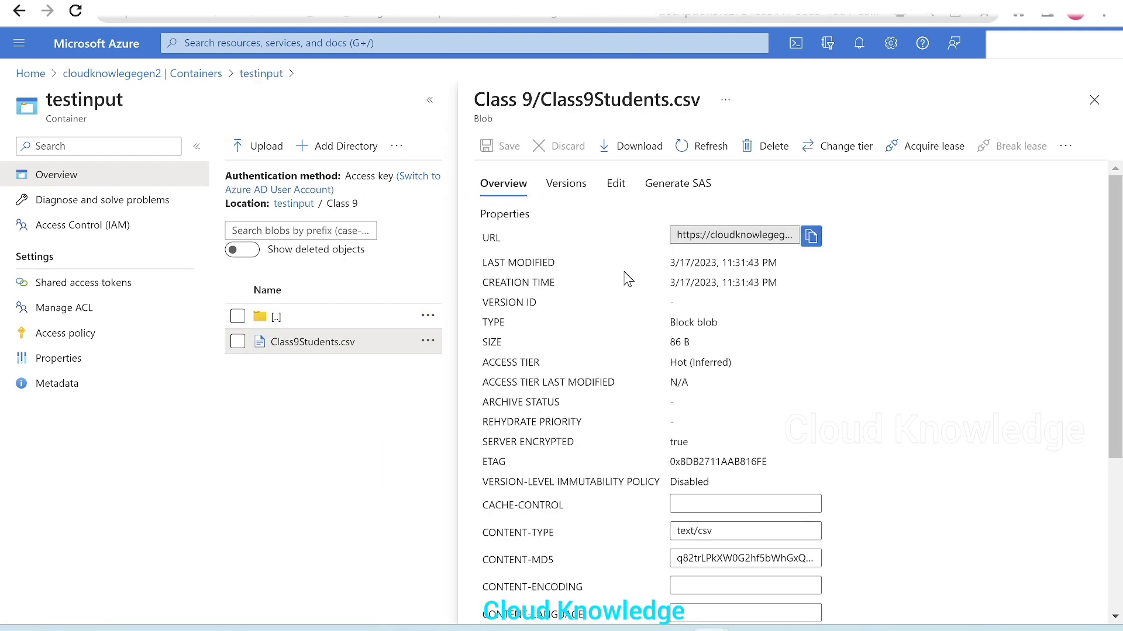
{"action": "left_click", "coordinate": [617, 185]}
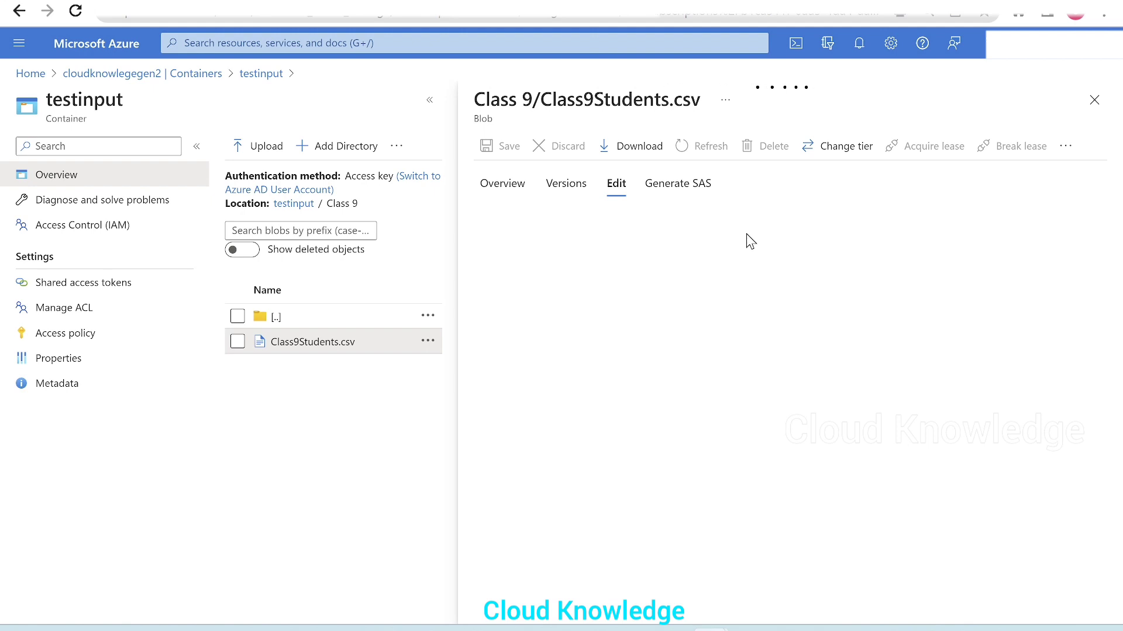
{"action": "left_click", "coordinate": [640, 547]}
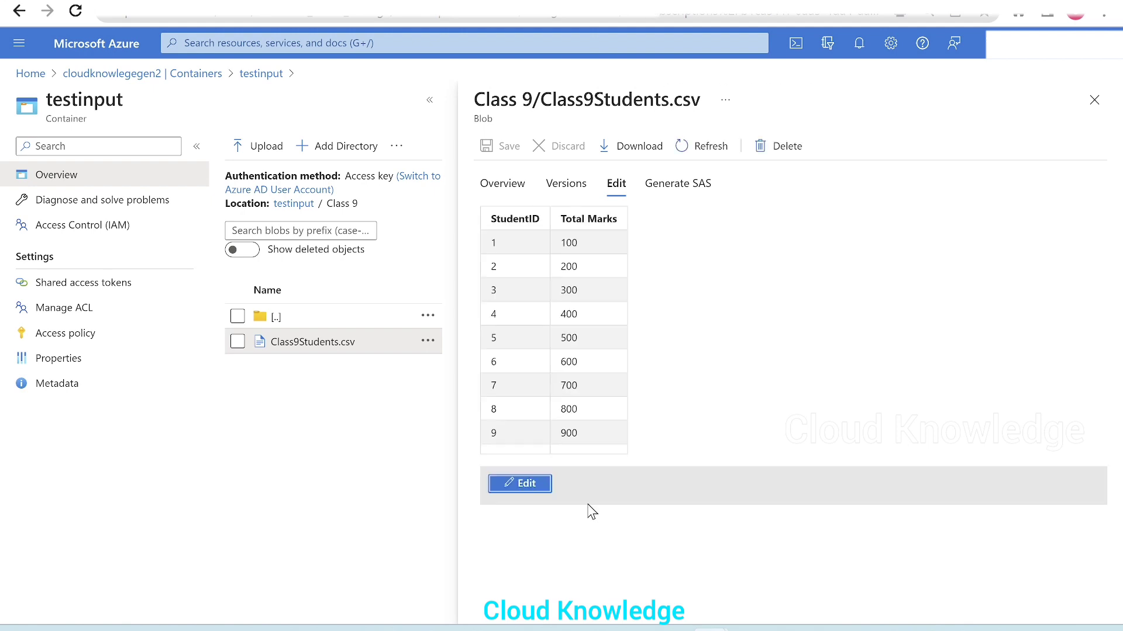
{"action": "left_click", "coordinate": [1095, 104]}
{"action": "left_click", "coordinate": [286, 287]}
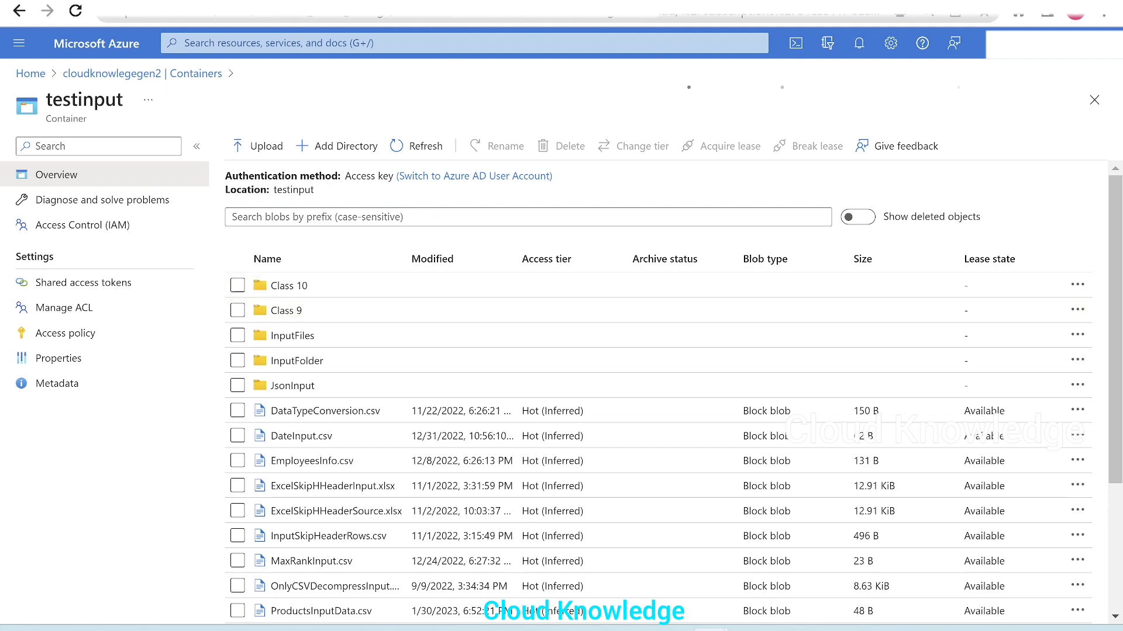
Step: Switch to the whiteboard to review the planned union and output file name, and return to the Azure portal
{"action": "left_click", "coordinate": [747, 630]}
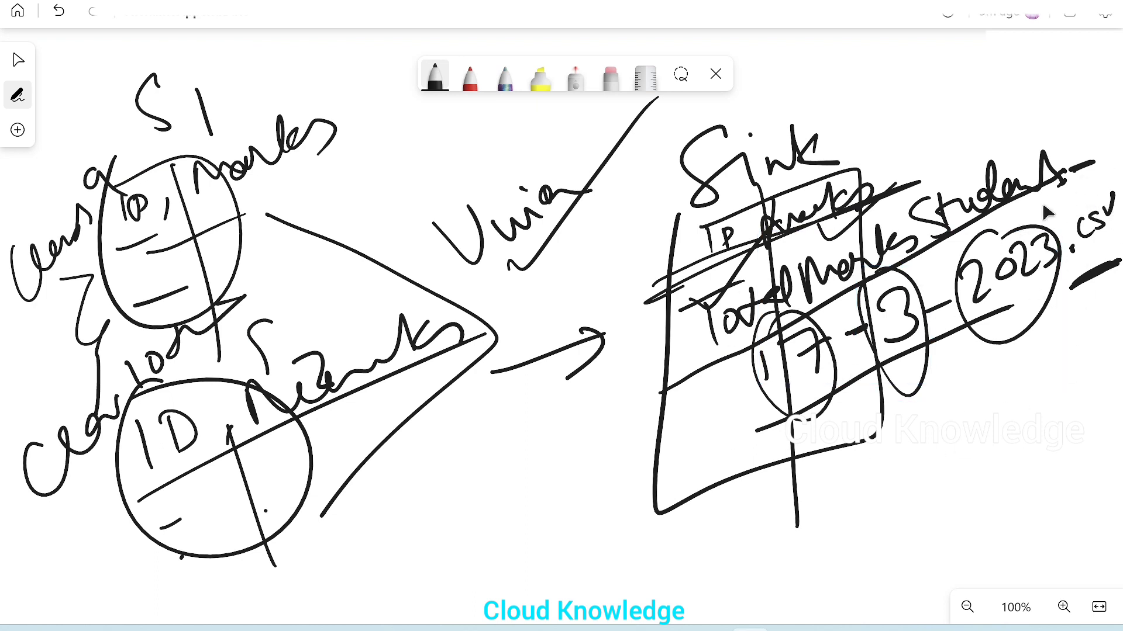
{"action": "left_click", "coordinate": [712, 629]}
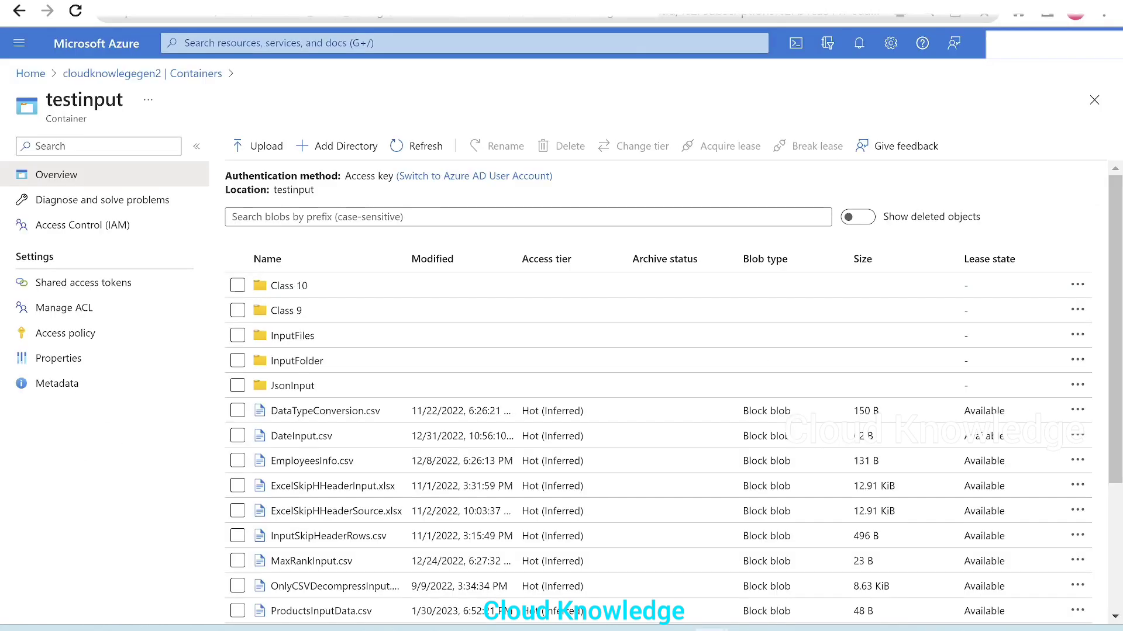
Step: Switch to the adf-cloudknowledge data factory and create a new pipeline named pipelineAppendDateFilename
{"action": "key", "text": "ctrl+Tab"}
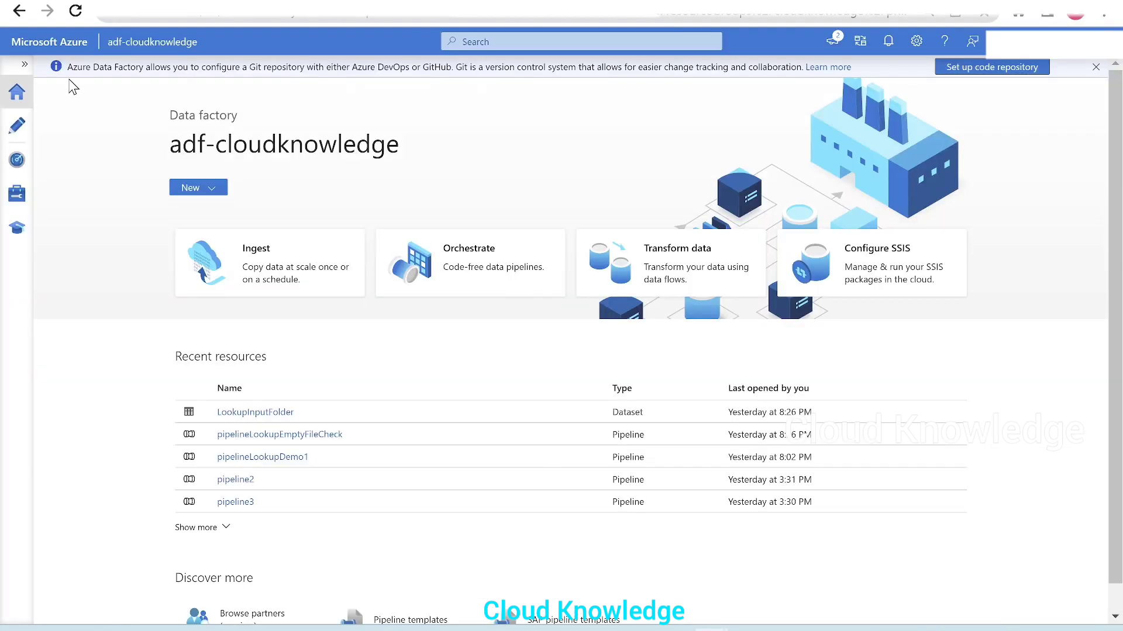
{"action": "left_click", "coordinate": [16, 138]}
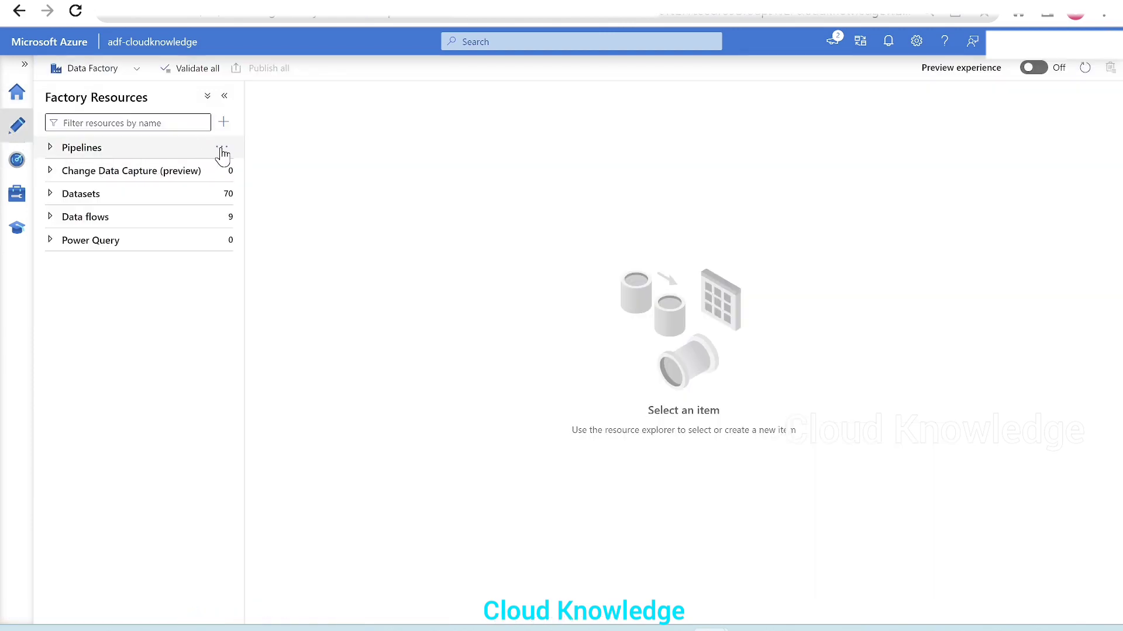
{"action": "left_click", "coordinate": [222, 149]}
{"action": "left_click", "coordinate": [321, 170]}
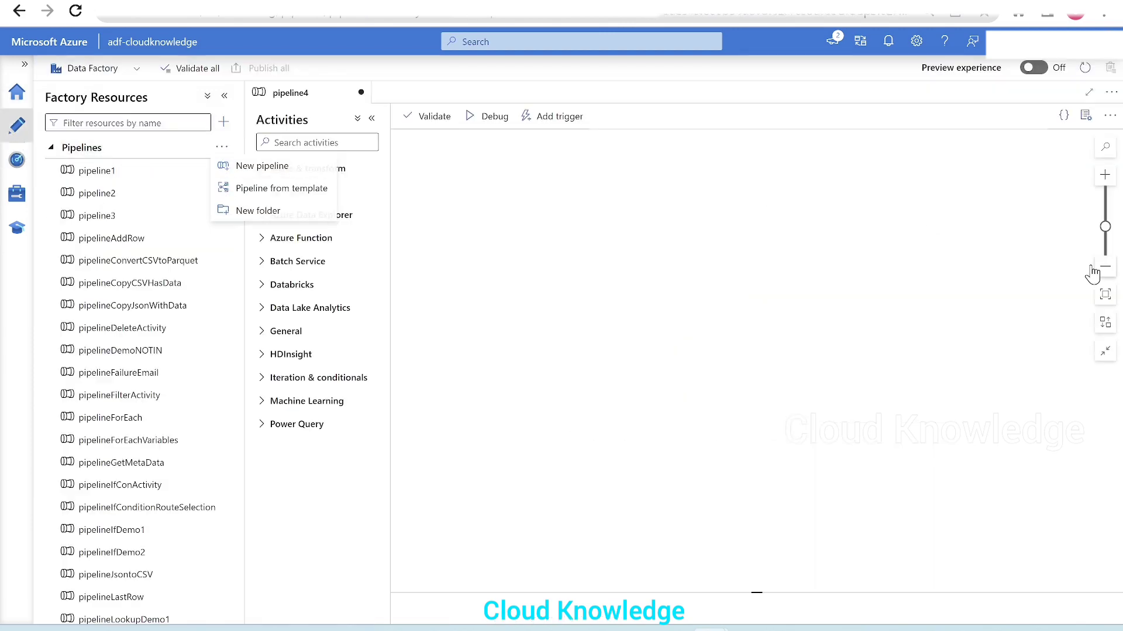
{"action": "left_click", "coordinate": [990, 212]}
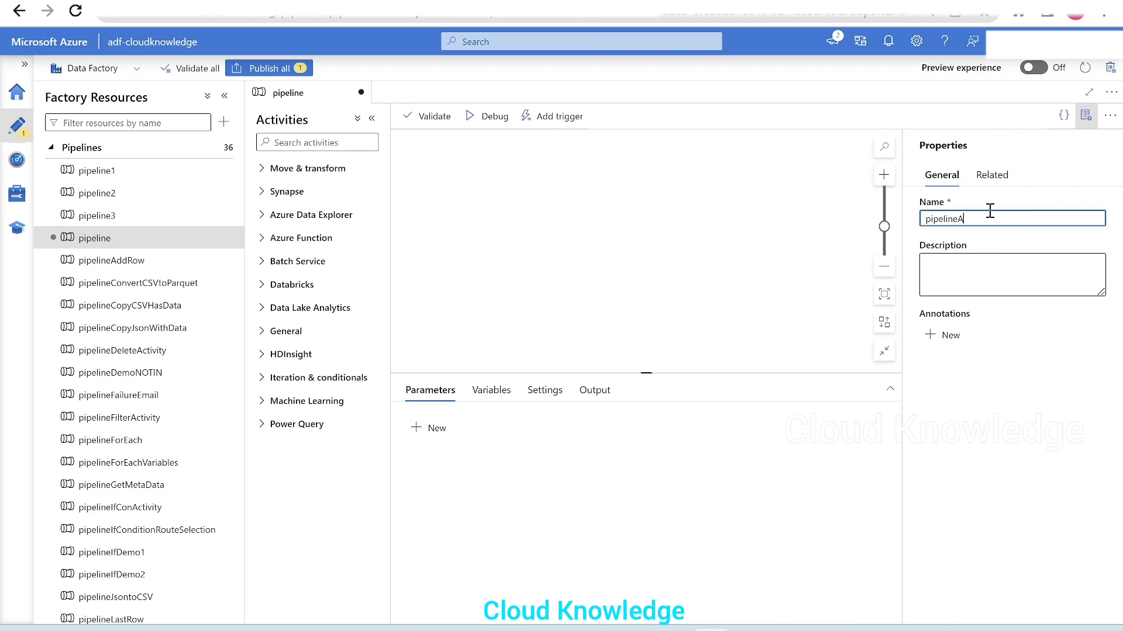
{"action": "type", "text": "AppendDateFilename"}
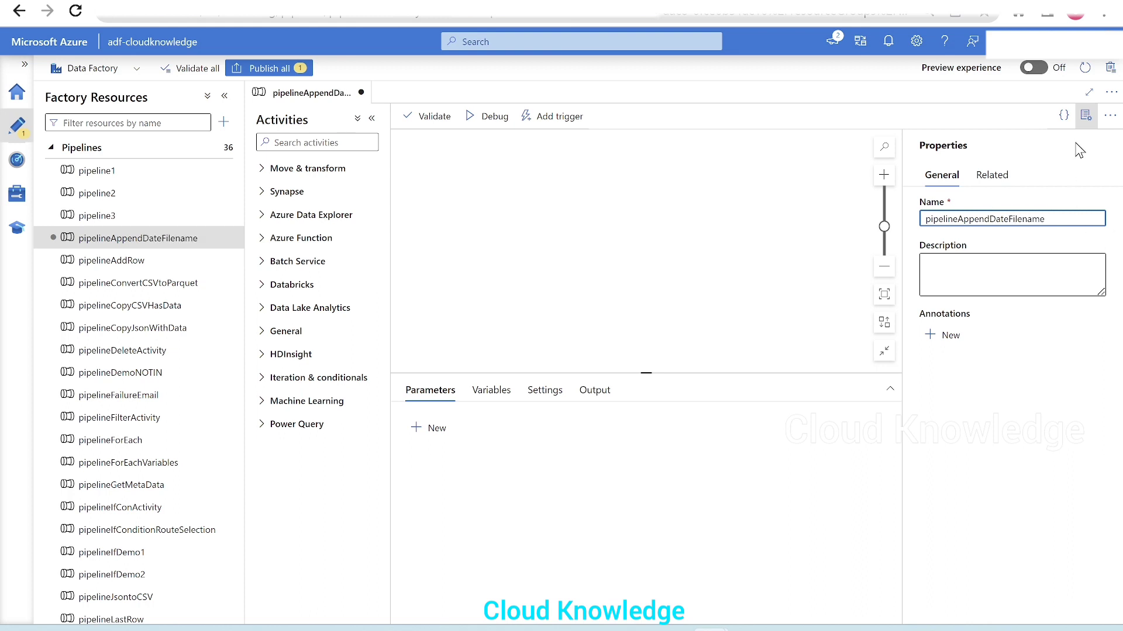
{"action": "left_click", "coordinate": [1085, 116]}
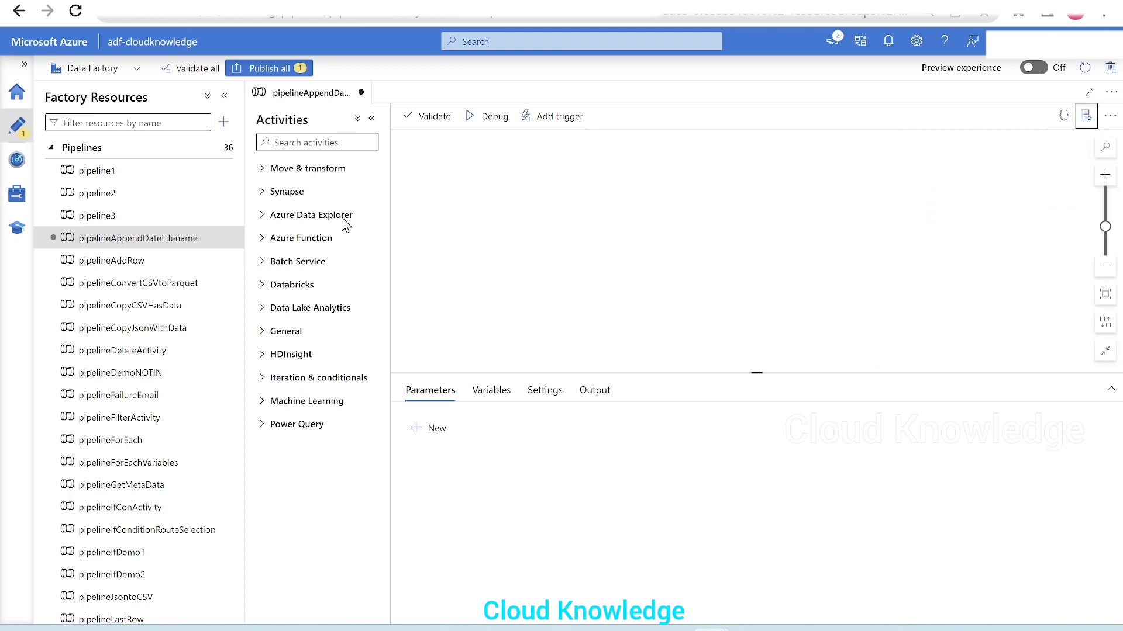
Step: Collapse the Factory Resources list and place a Data flow activity on the pipeline canvas
{"action": "left_click", "coordinate": [51, 147]}
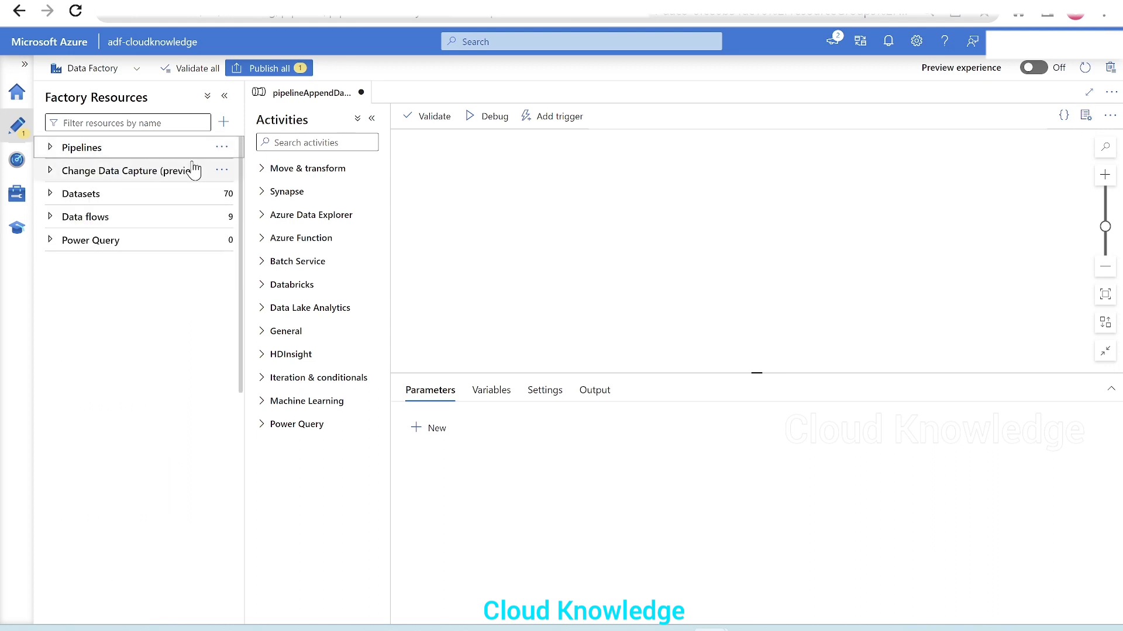
{"action": "left_click", "coordinate": [224, 96]}
{"action": "left_click", "coordinate": [69, 170]}
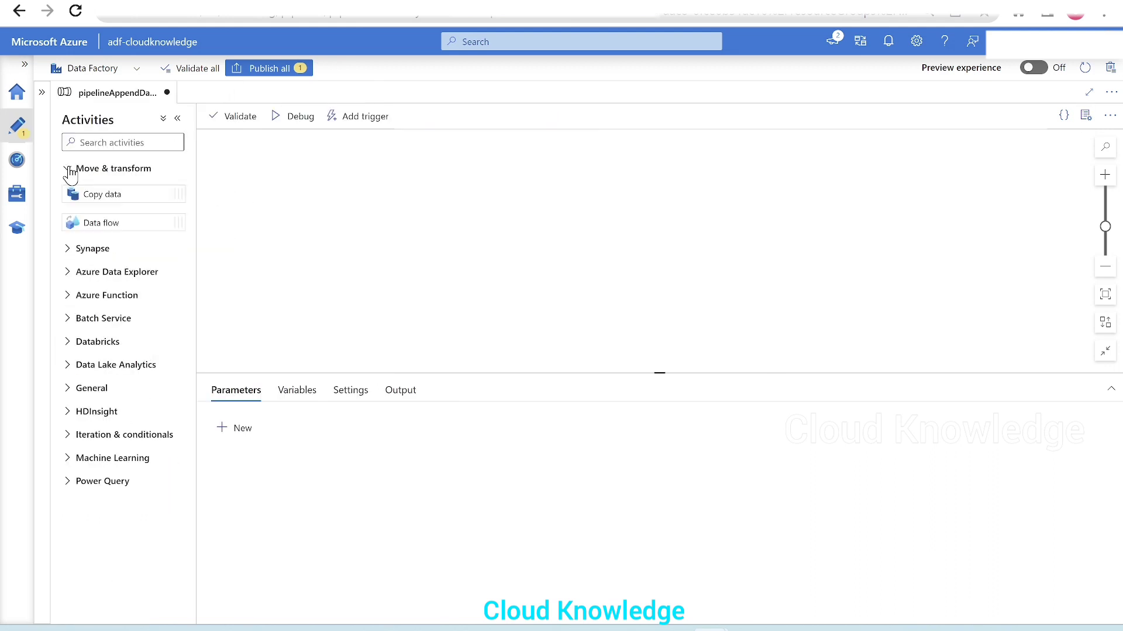
{"action": "left_click_drag", "start_coordinate": [100, 221], "coordinate": [404, 188]}
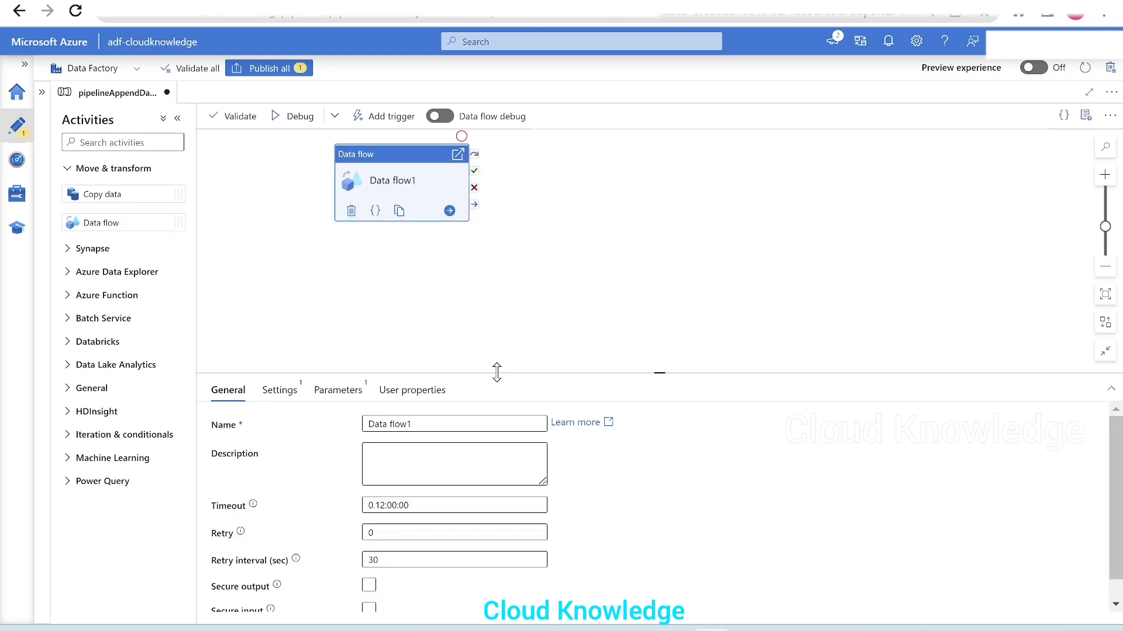
Step: Create a new data flow for the Data flow activity and name it dataflowAppendDateFilename
{"action": "left_click_drag", "start_coordinate": [496, 371], "coordinate": [480, 275]}
{"action": "left_click", "coordinate": [270, 294]}
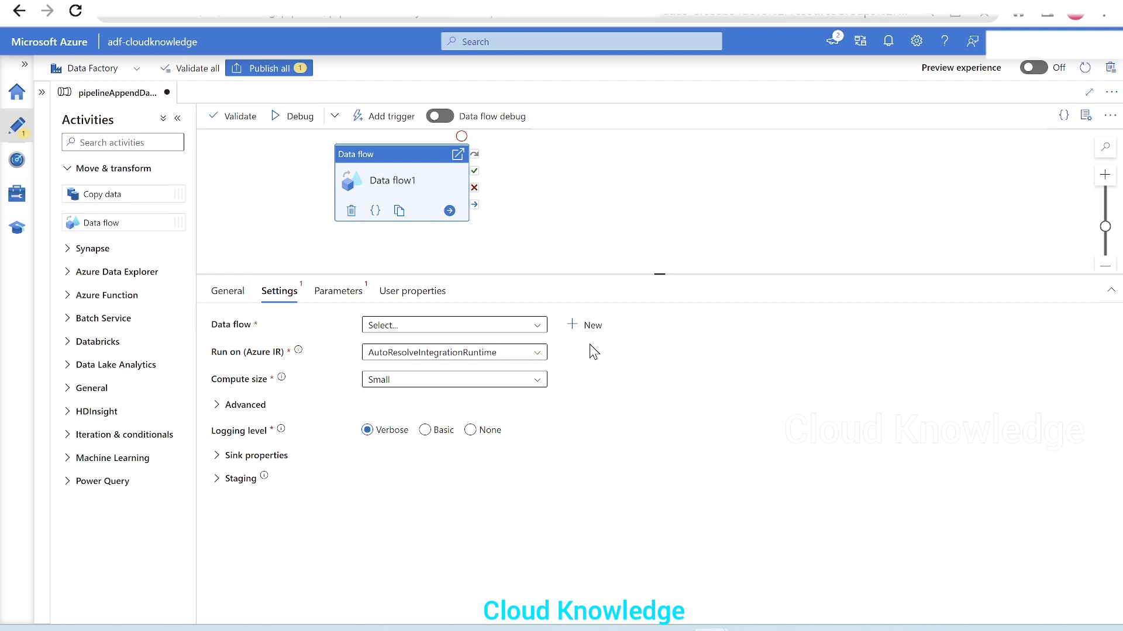
{"action": "left_click", "coordinate": [586, 328]}
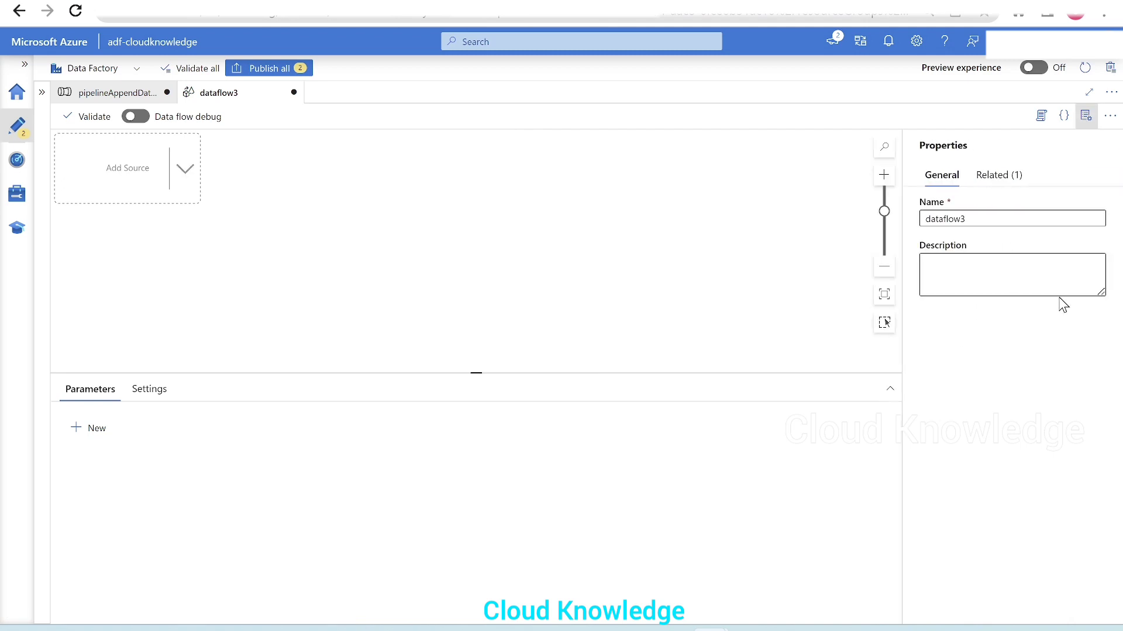
{"action": "left_click", "coordinate": [979, 219]}
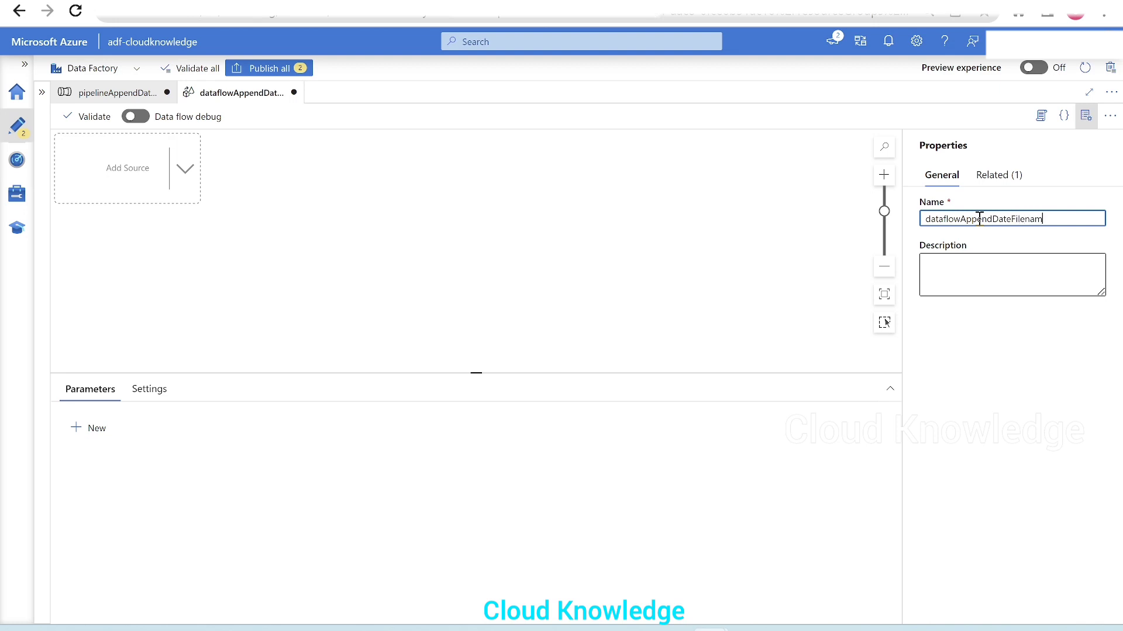
{"action": "left_click", "coordinate": [1086, 115]}
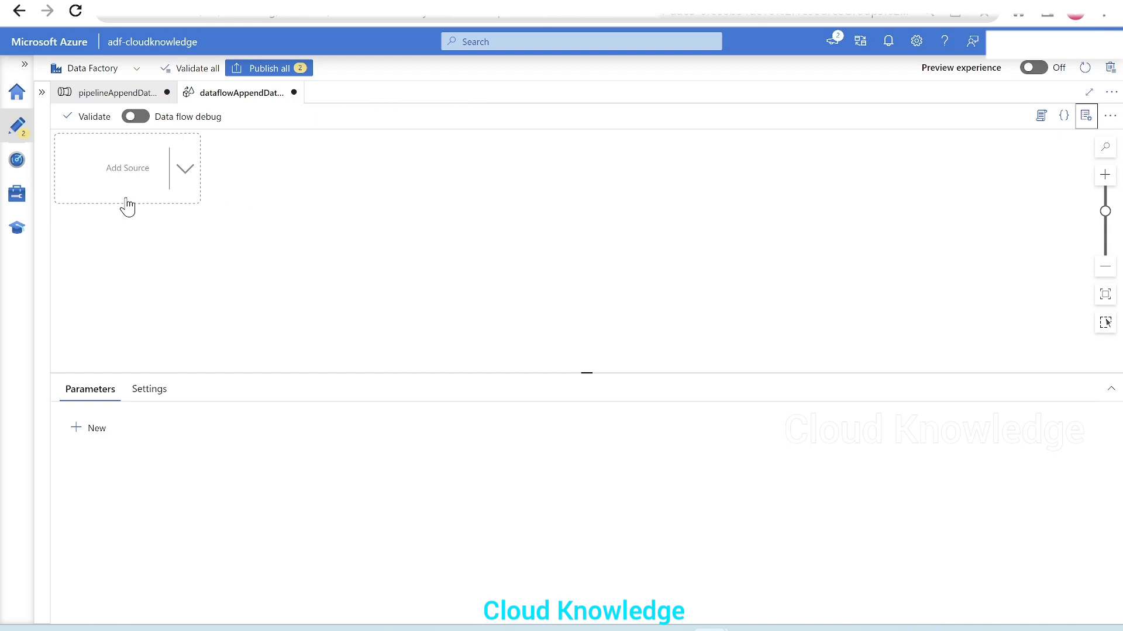
Step: Add a source to the data flow and enlarge its settings area
{"action": "left_click", "coordinate": [185, 177]}
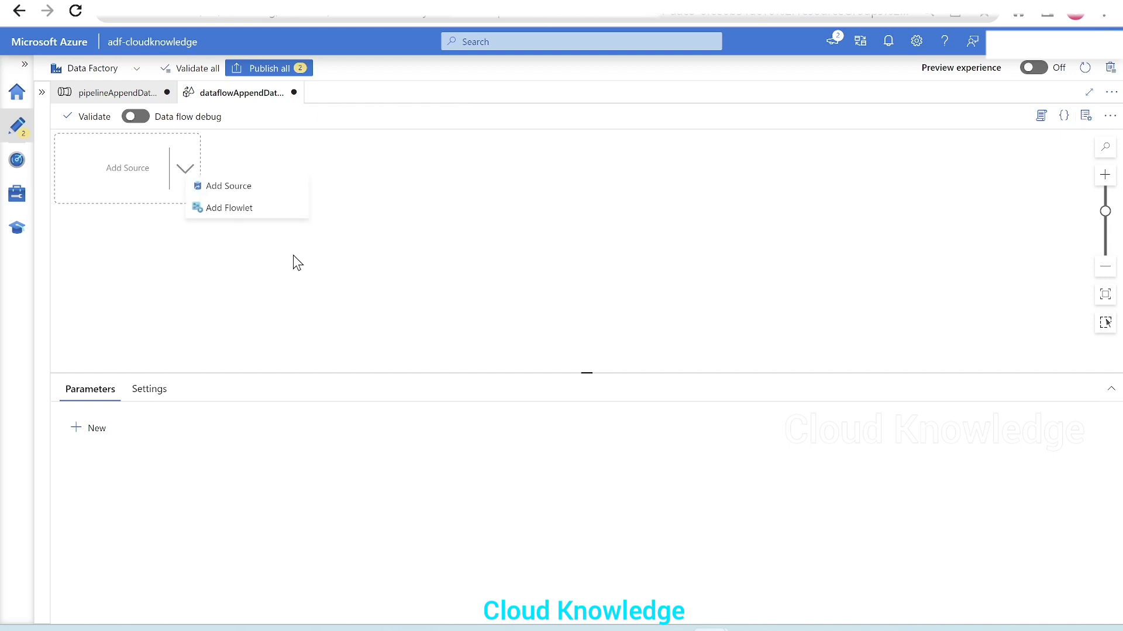
{"action": "left_click", "coordinate": [236, 188]}
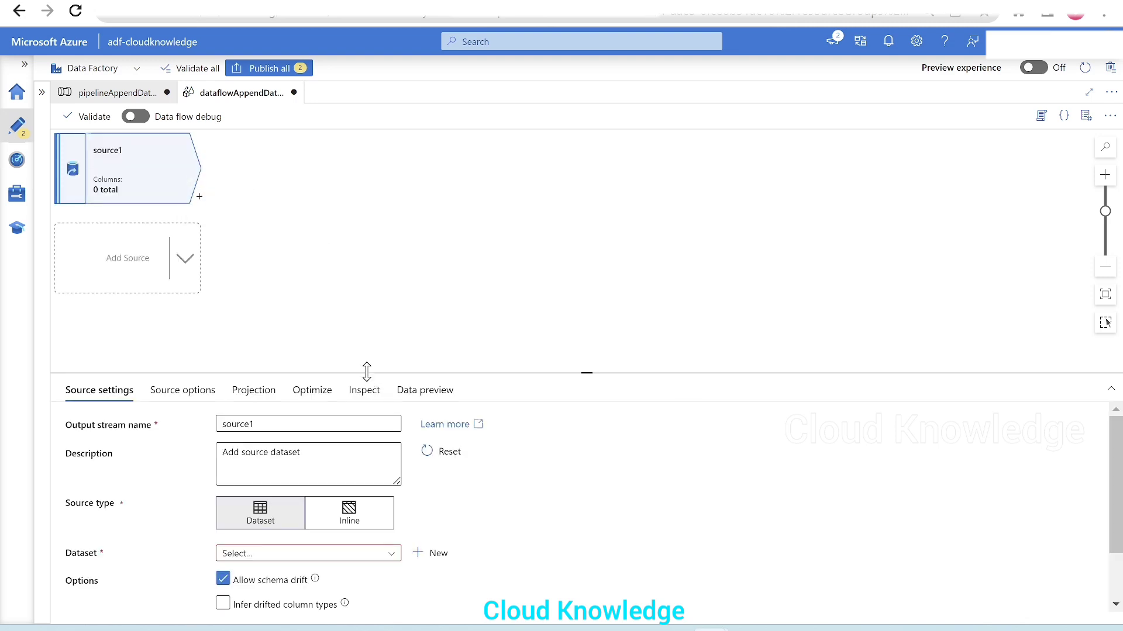
{"action": "left_click_drag", "start_coordinate": [359, 366], "coordinate": [376, 252]}
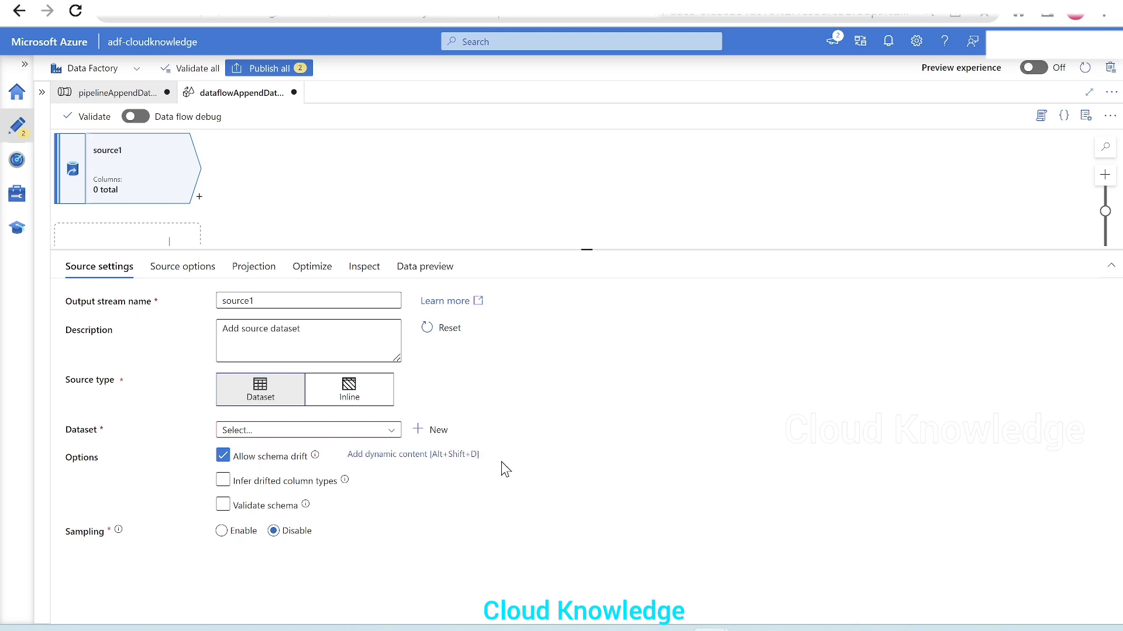
Step: Start a new dataset for the source using Azure Data Lake Storage Gen2 and the DelimitedText format
{"action": "left_click", "coordinate": [435, 429]}
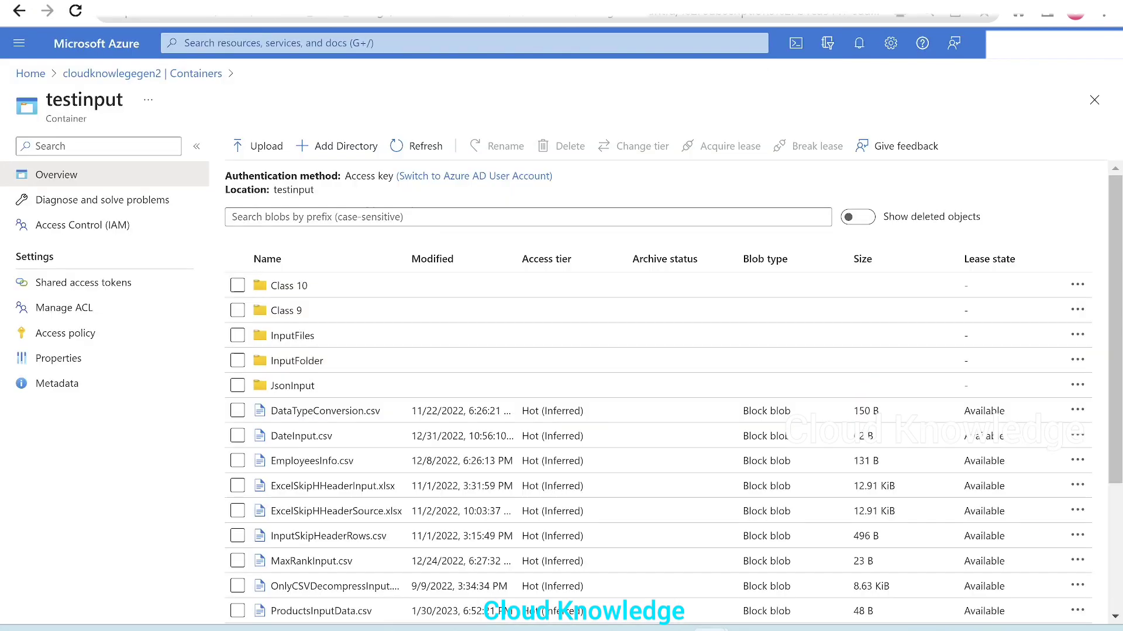
{"action": "left_click", "coordinate": [70, 0]}
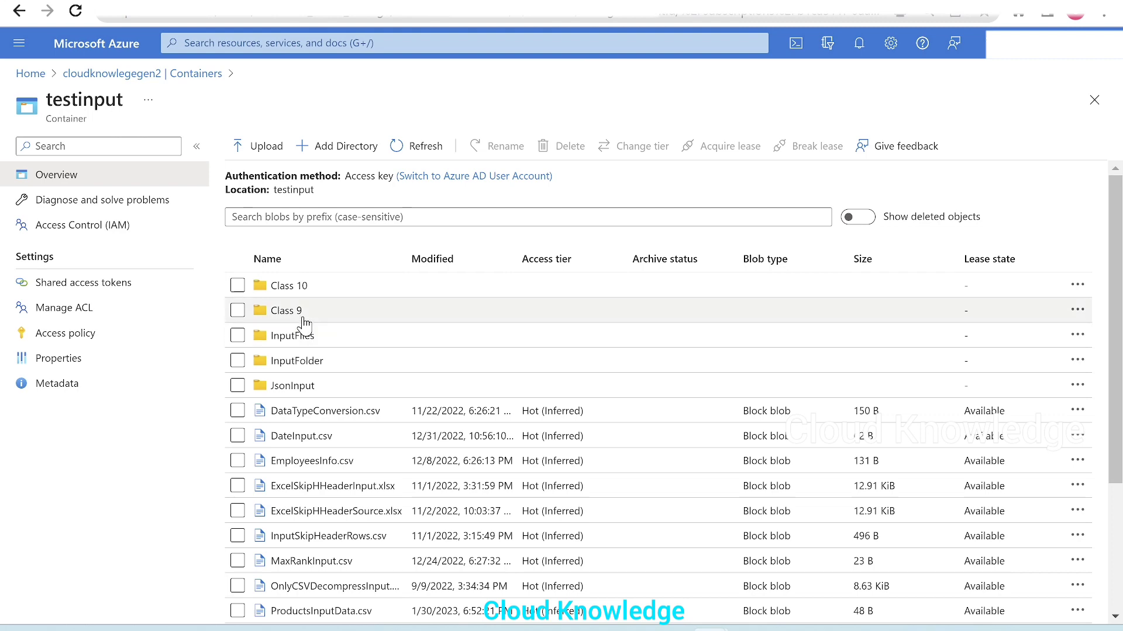
{"action": "left_click", "coordinate": [204, 0]}
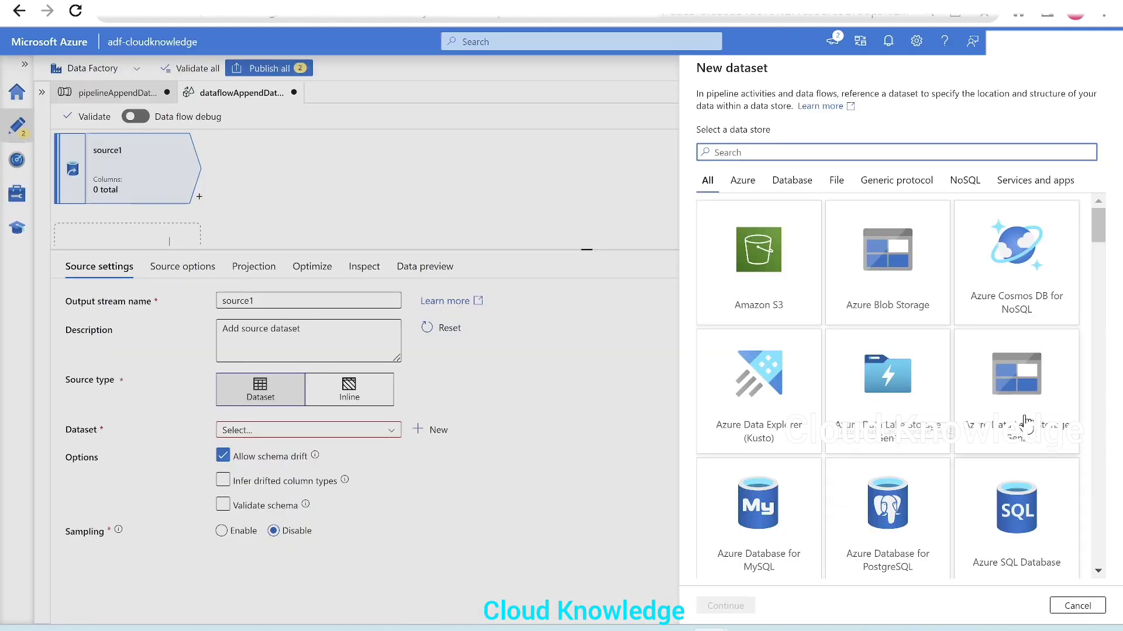
{"action": "type", "text": "gen"}
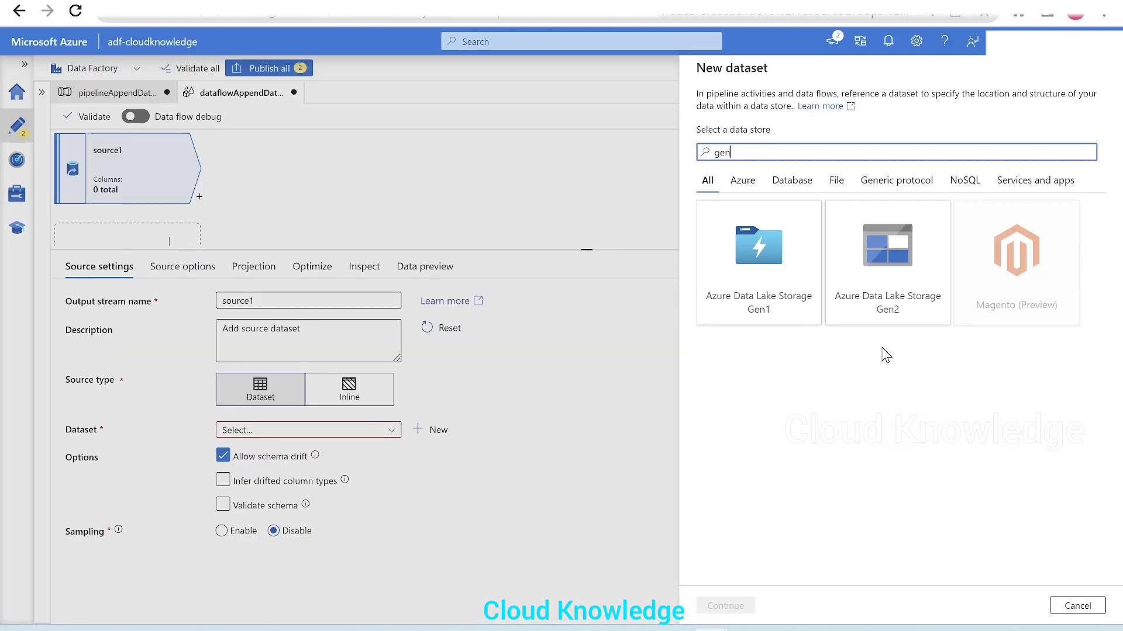
{"action": "left_click", "coordinate": [895, 287]}
{"action": "left_click", "coordinate": [713, 604]}
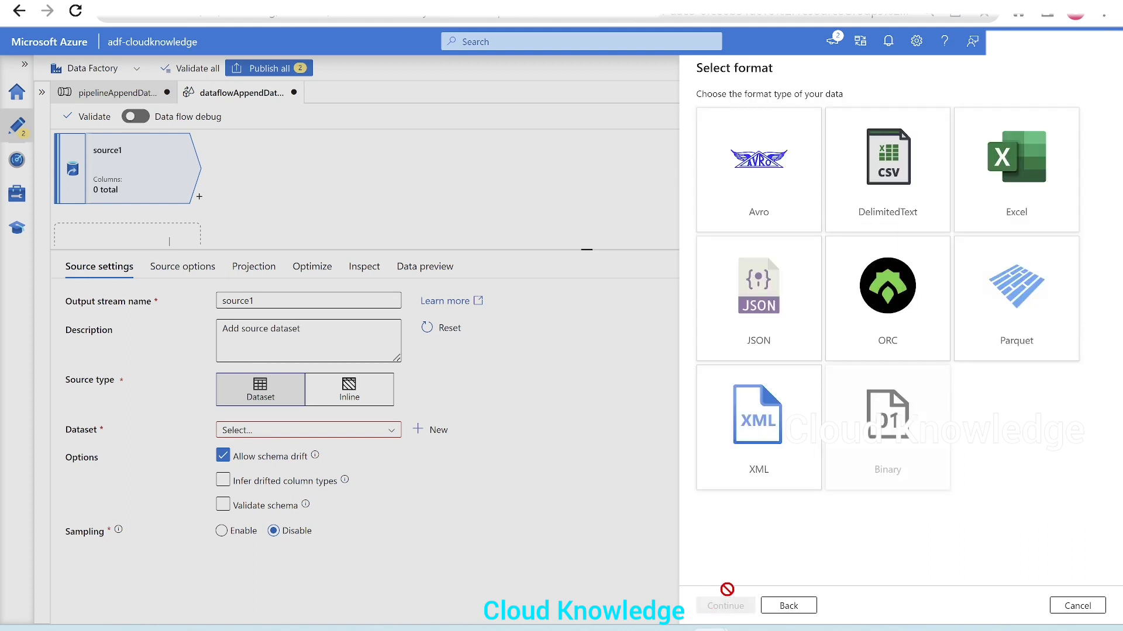
{"action": "left_click", "coordinate": [908, 163]}
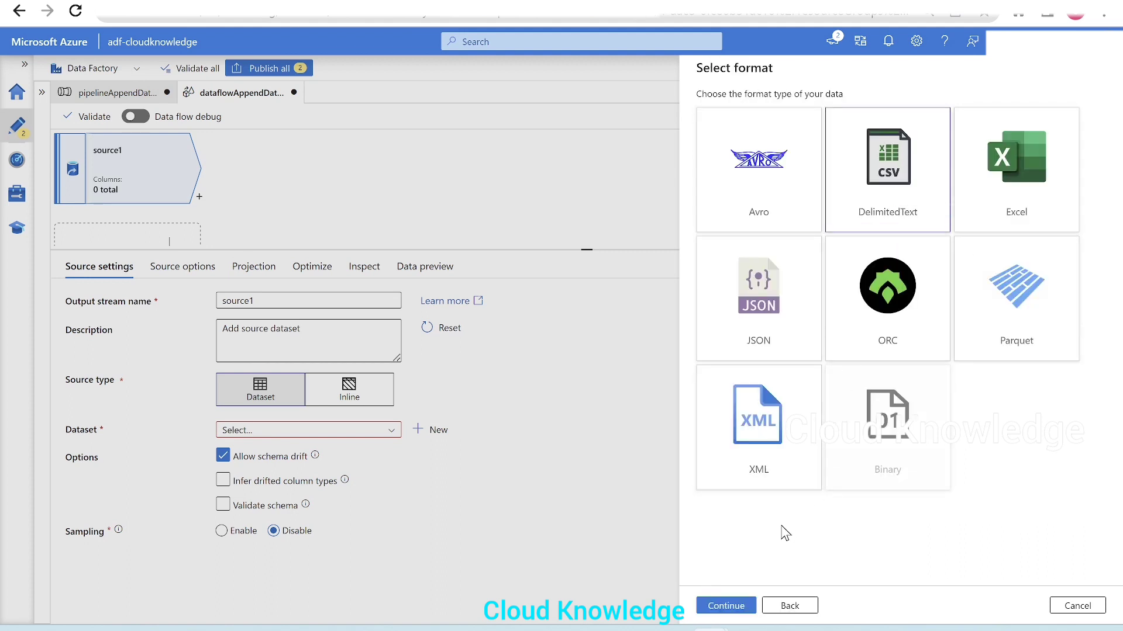
{"action": "left_click", "coordinate": [726, 606]}
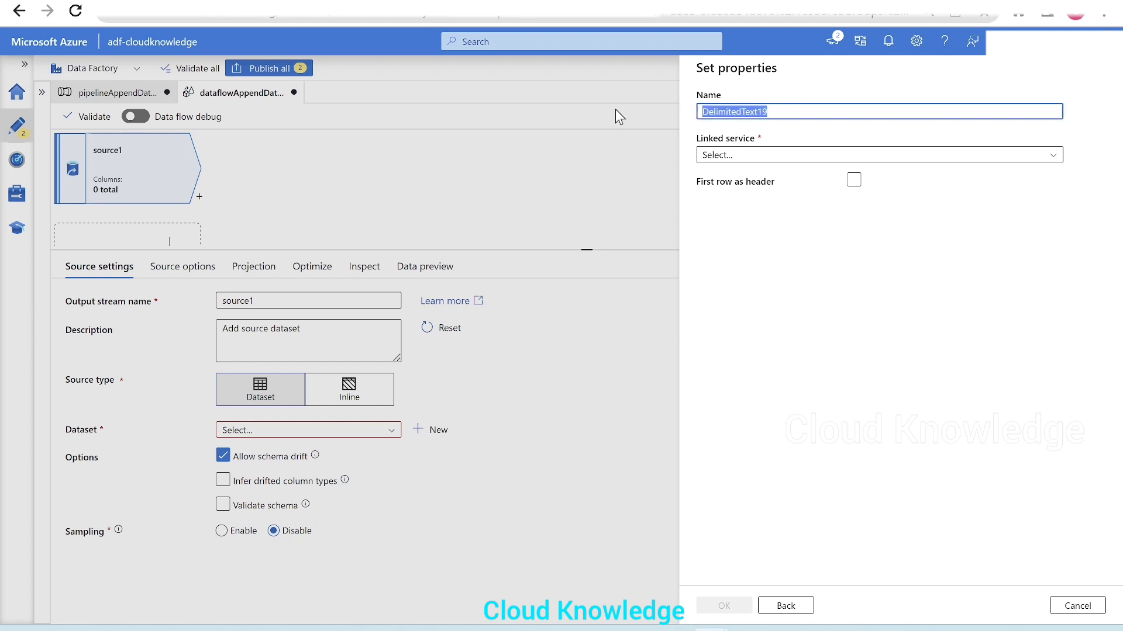
Step: Name the dataset S1 and set its linked service to AzureDataLakeStorage1
{"action": "key", "text": "BackSpace"}
{"action": "type", "text": "S1"}
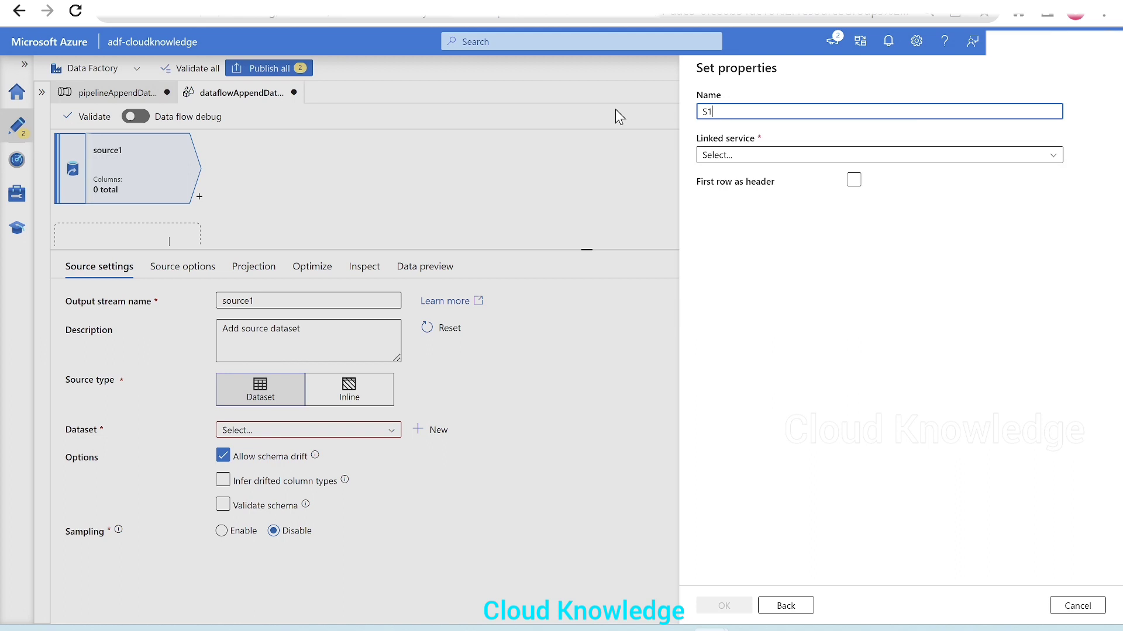
{"action": "left_click", "coordinate": [737, 159]}
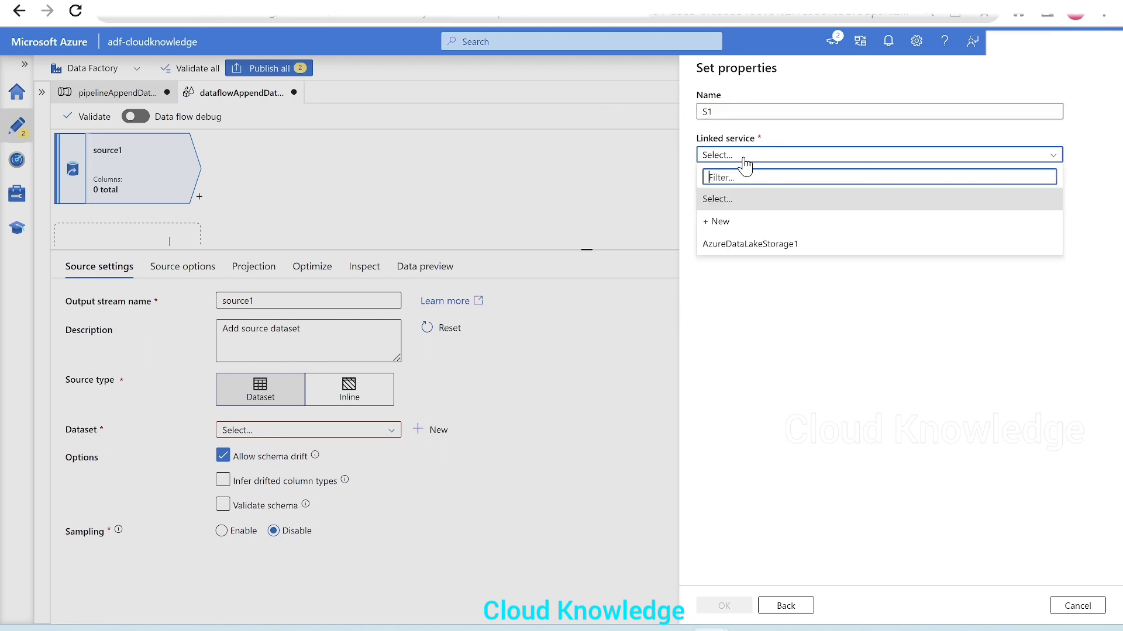
{"action": "left_click", "coordinate": [755, 245]}
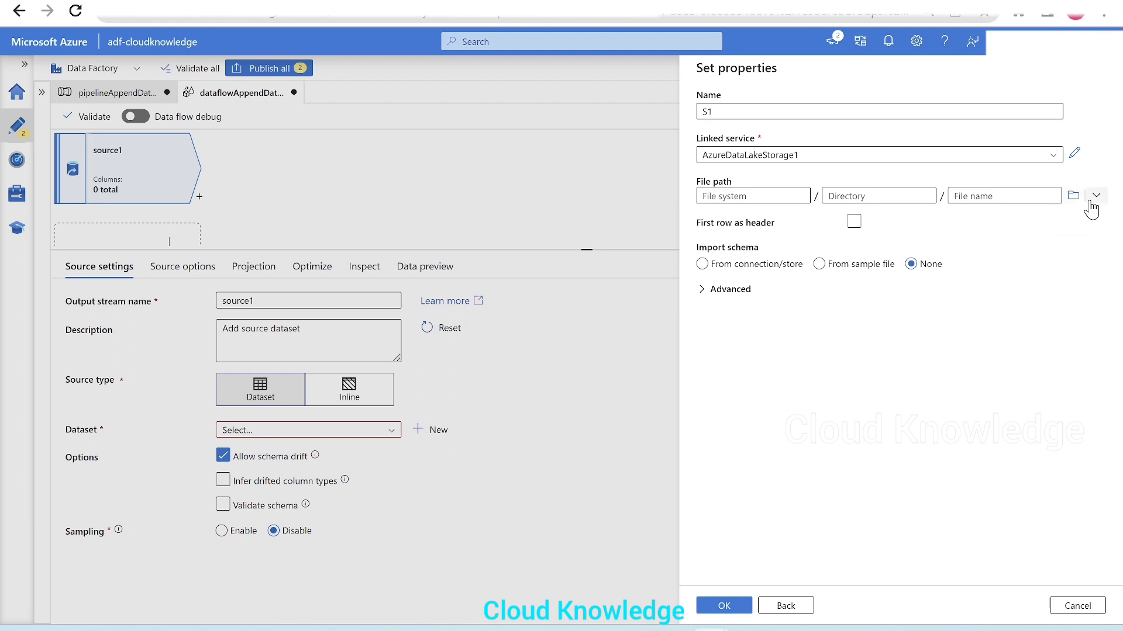
Step: Set the S1 dataset's file path to Class9Students.csv in the Class 9 folder of testinput
{"action": "left_click", "coordinate": [1072, 199]}
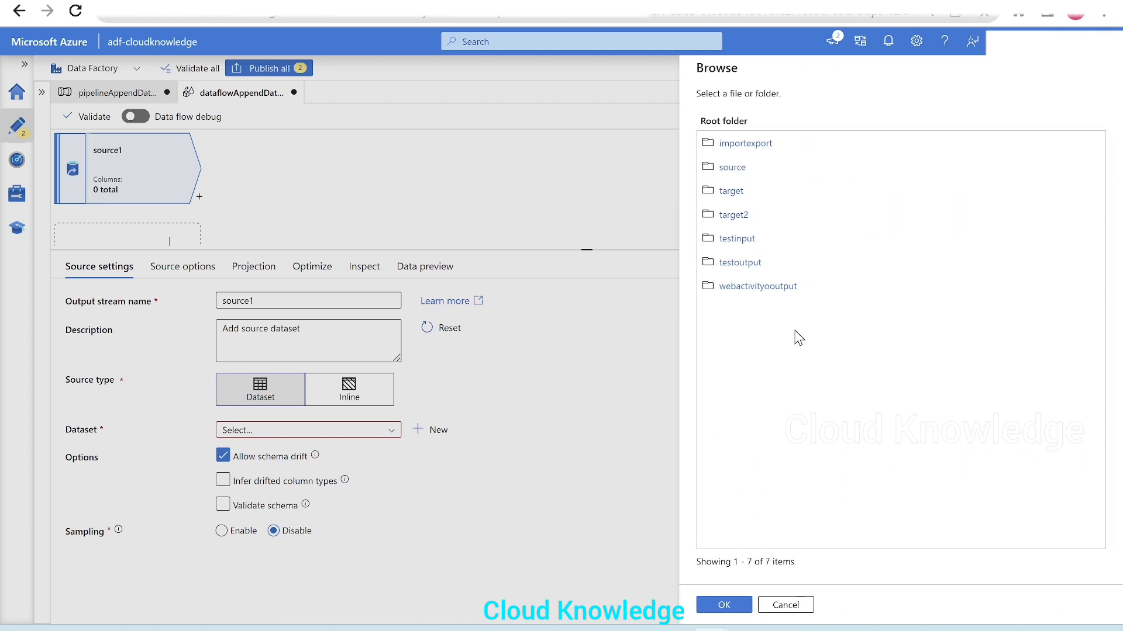
{"action": "left_click", "coordinate": [748, 242]}
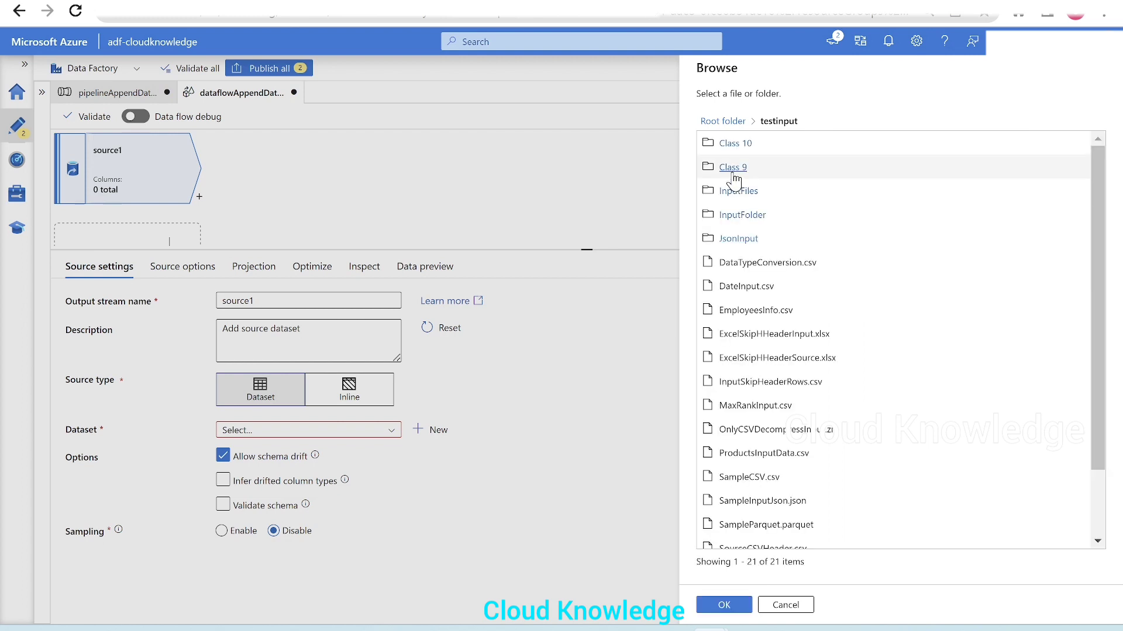
{"action": "left_click", "coordinate": [733, 169]}
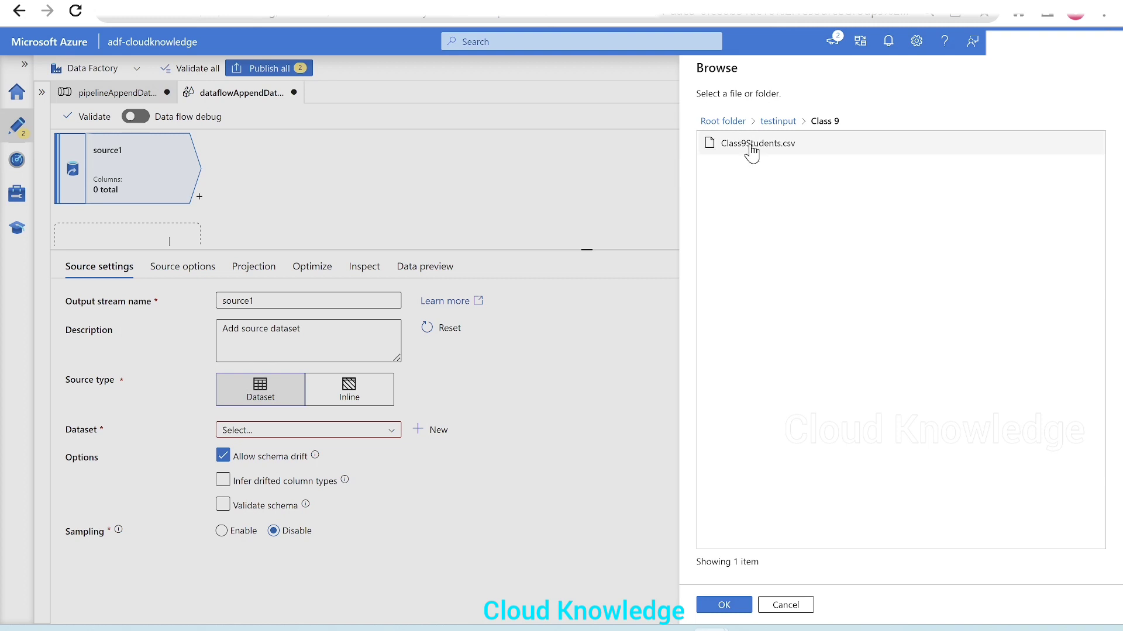
{"action": "left_click", "coordinate": [749, 150]}
{"action": "left_click", "coordinate": [723, 602]}
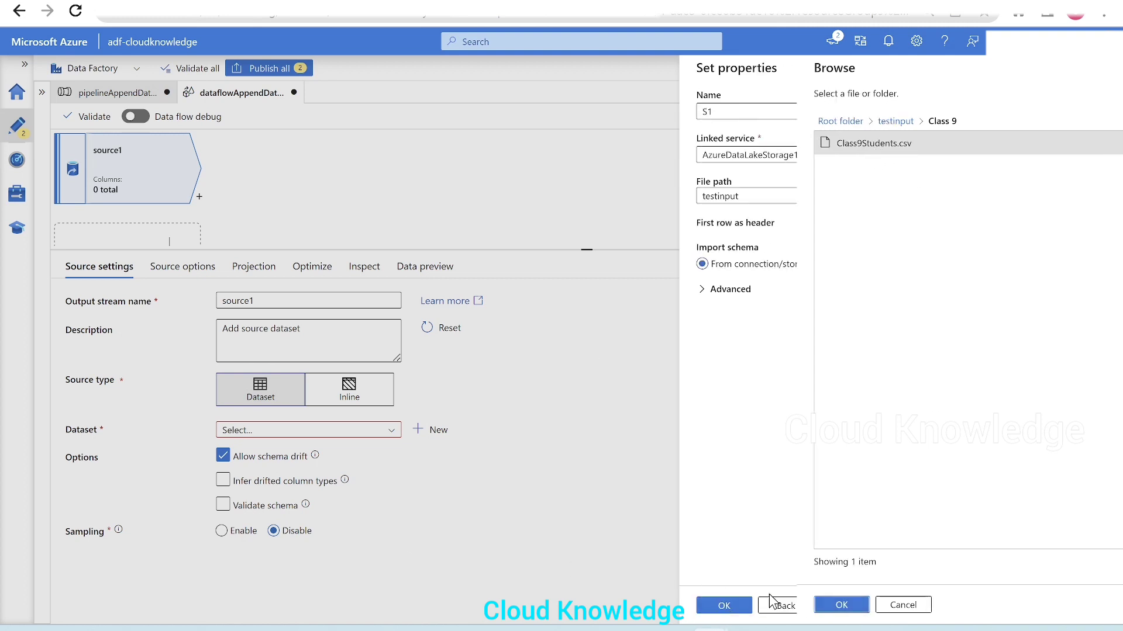
Step: Treat the first row as header, set schema import to None, and create the S1 dataset
{"action": "left_click", "coordinate": [853, 221]}
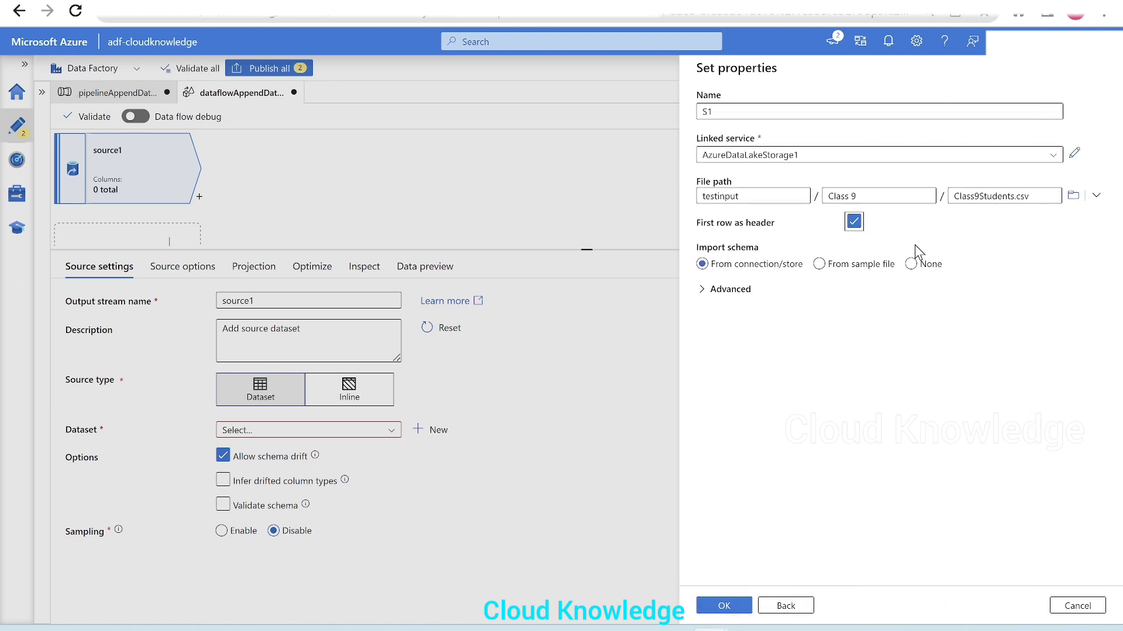
{"action": "left_click", "coordinate": [911, 265]}
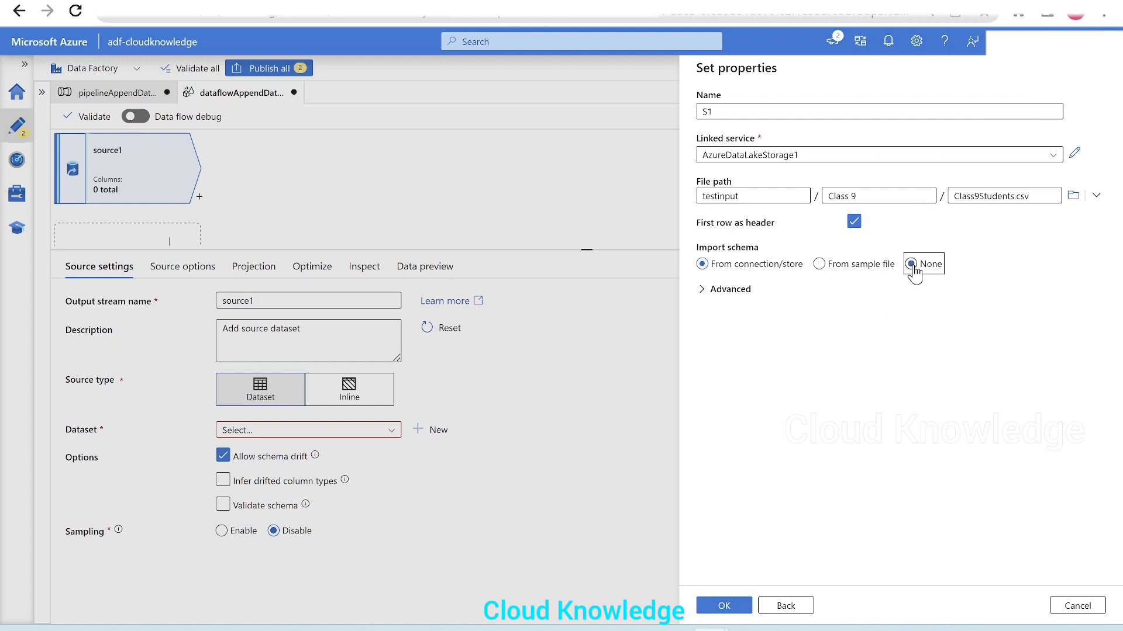
{"action": "left_click", "coordinate": [735, 612]}
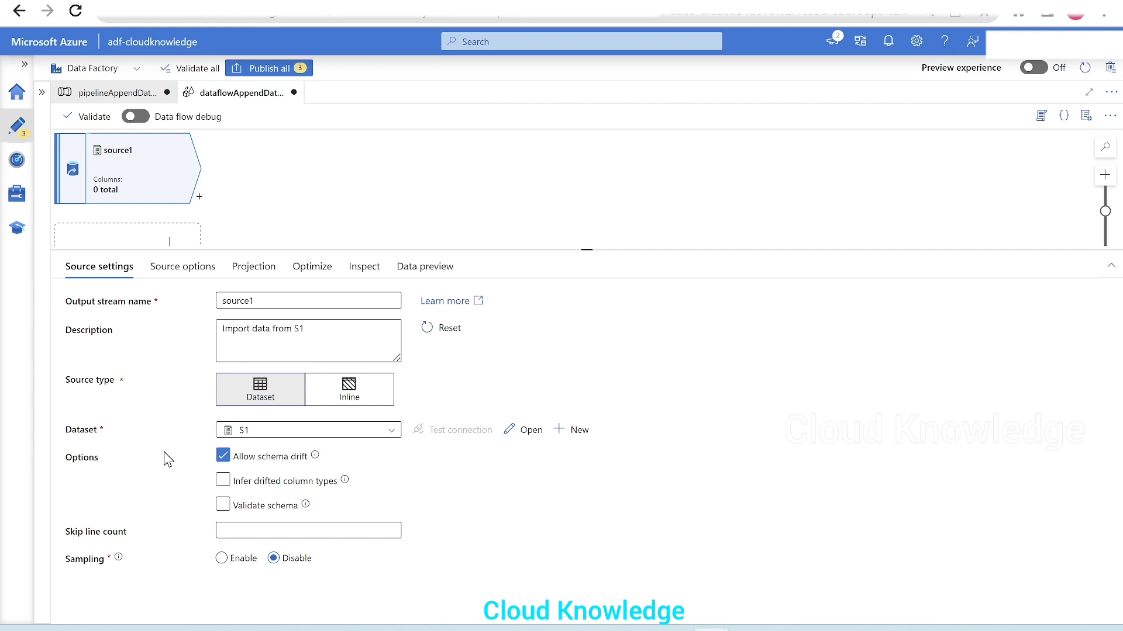
Step: Review source1's options and projection, and turn on data flow debug with AutoResolveIntegrationRuntime and a 1 hour time to live
{"action": "left_click", "coordinate": [181, 273]}
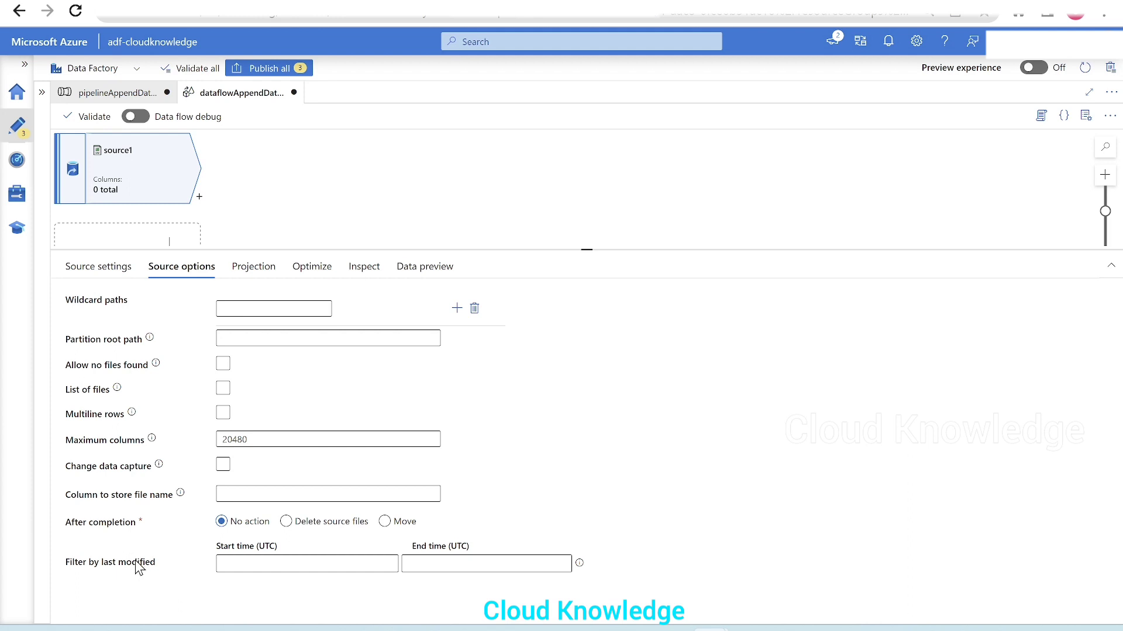
{"action": "left_click", "coordinate": [274, 270]}
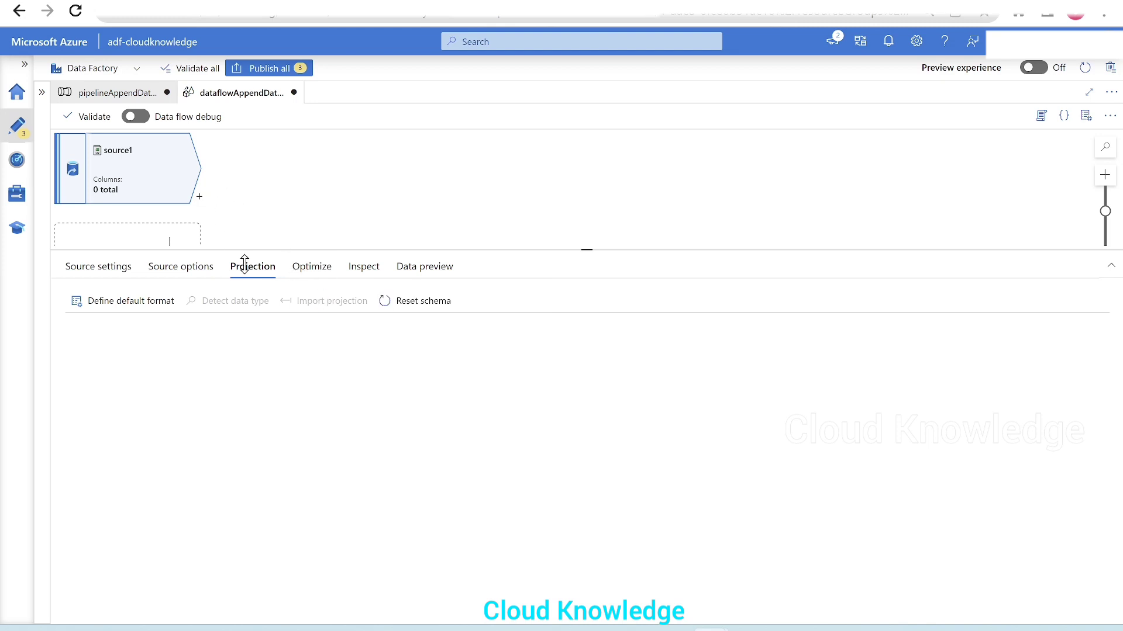
{"action": "left_click_drag", "start_coordinate": [231, 250], "coordinate": [218, 297]}
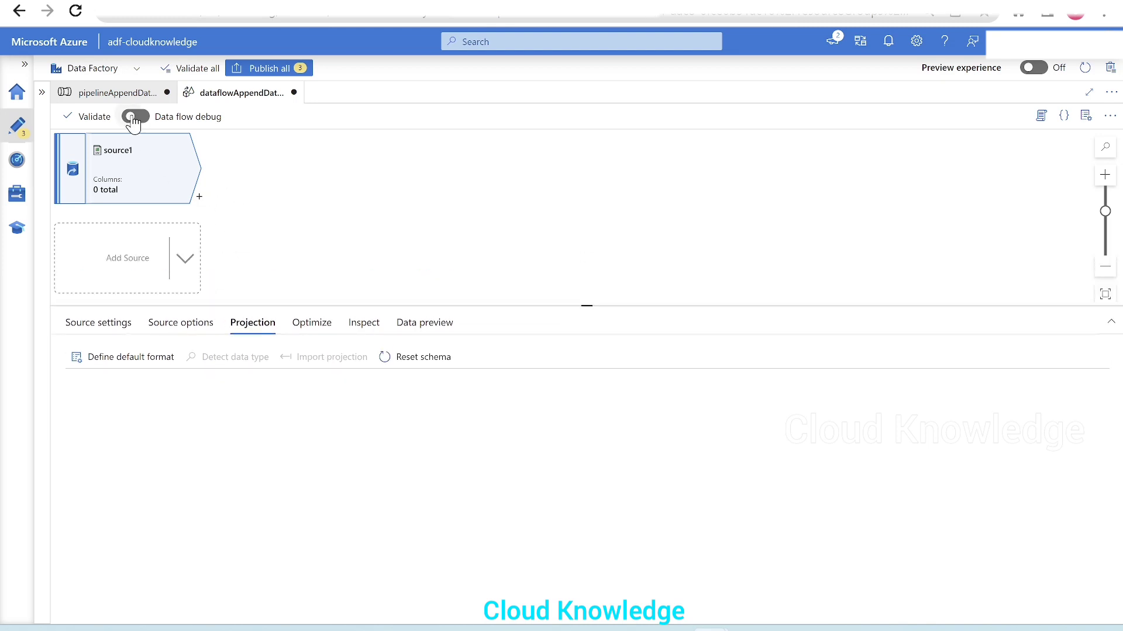
{"action": "left_click", "coordinate": [133, 116]}
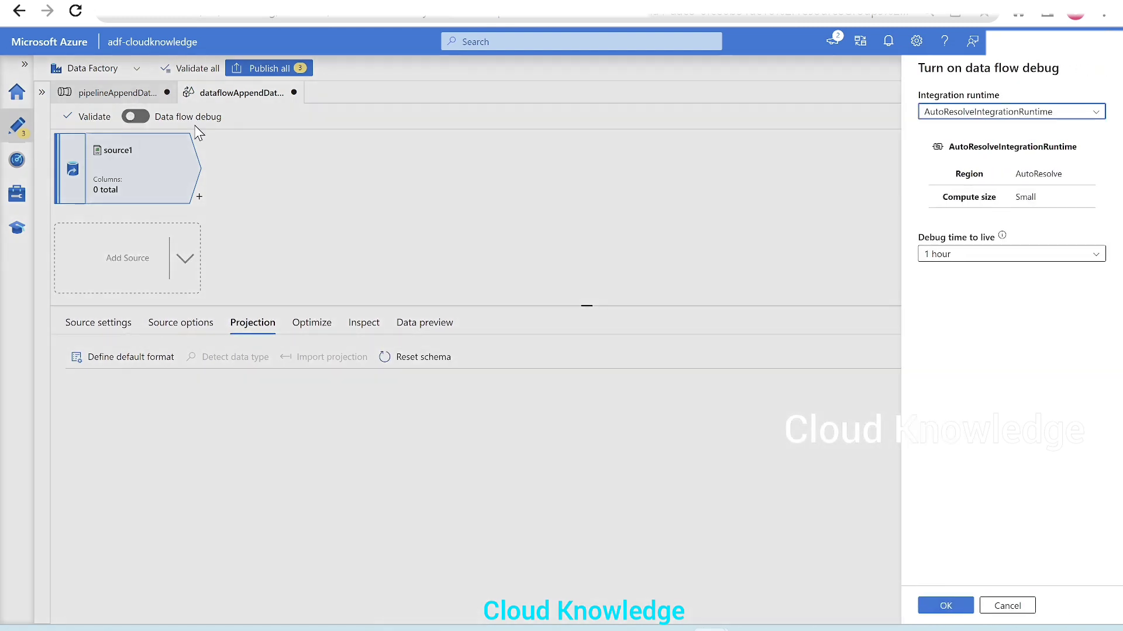
{"action": "left_click", "coordinate": [944, 606]}
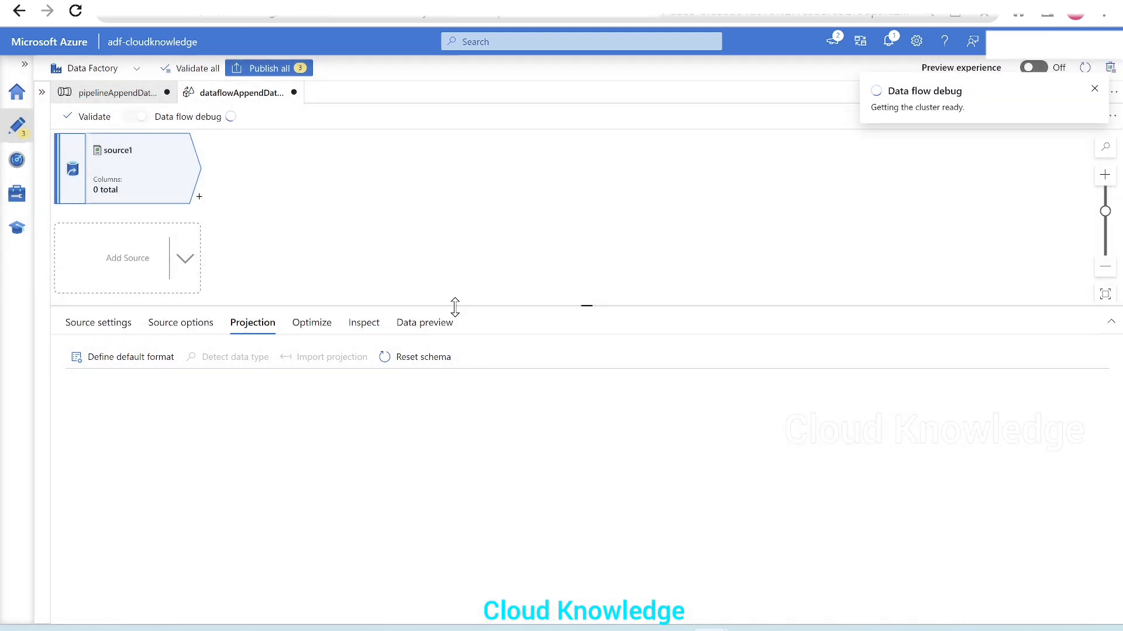
Step: Enlarge the data flow canvas and add a second source below source1
{"action": "left_click_drag", "start_coordinate": [455, 306], "coordinate": [460, 335]}
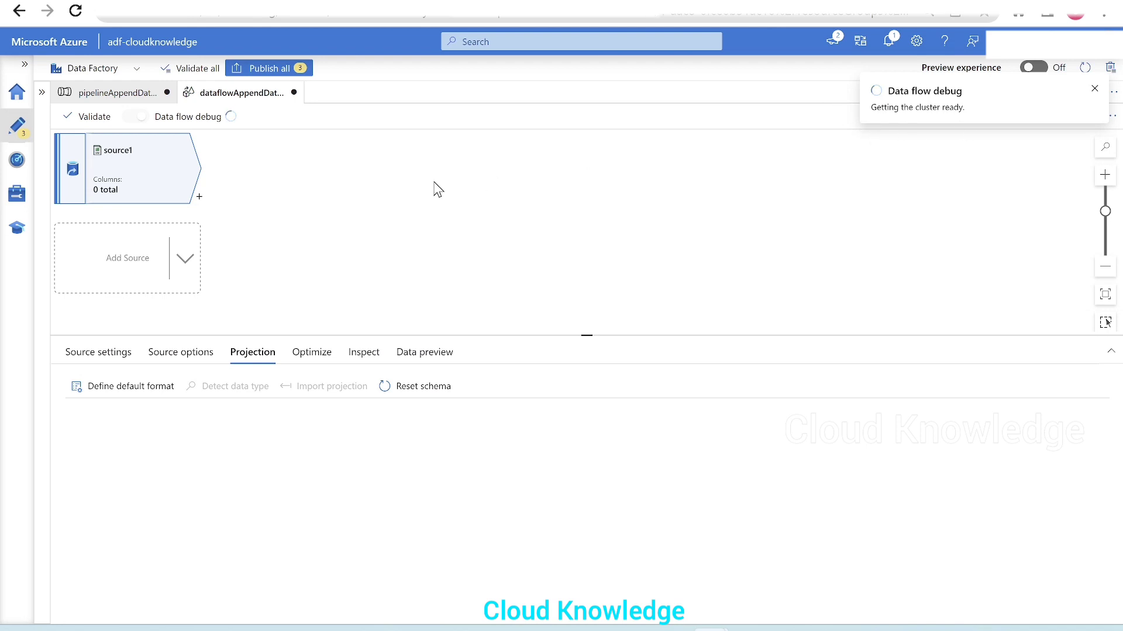
{"action": "left_click", "coordinate": [186, 262]}
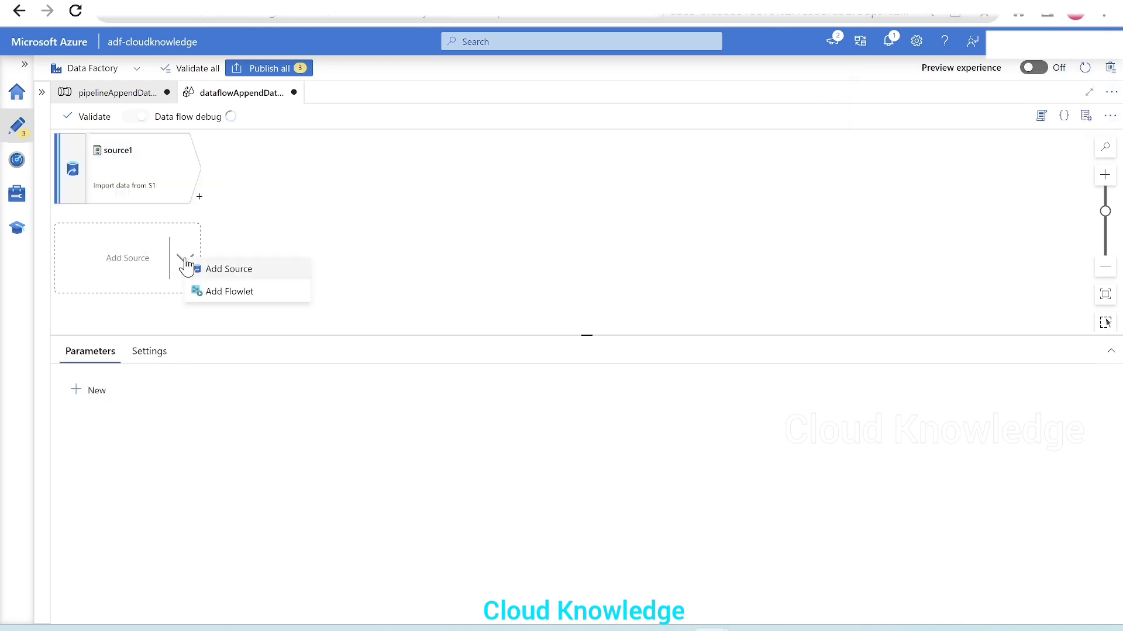
{"action": "left_click", "coordinate": [241, 270]}
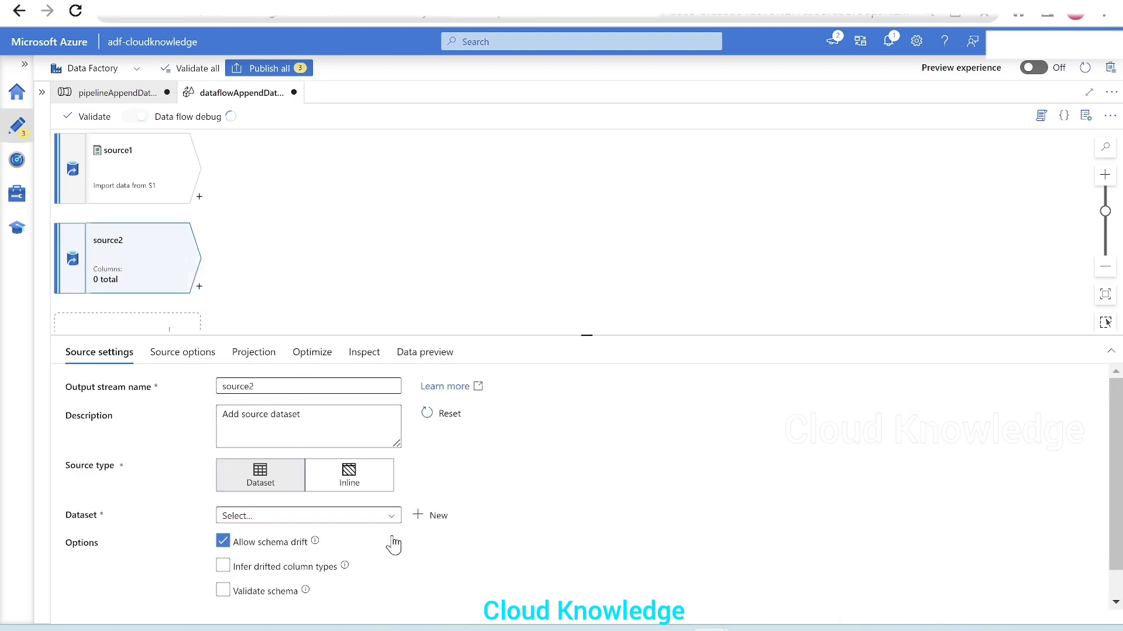
Step: Start a new dataset for source2 using Azure Data Lake Storage Gen2 and the DelimitedText format
{"action": "left_click", "coordinate": [437, 523]}
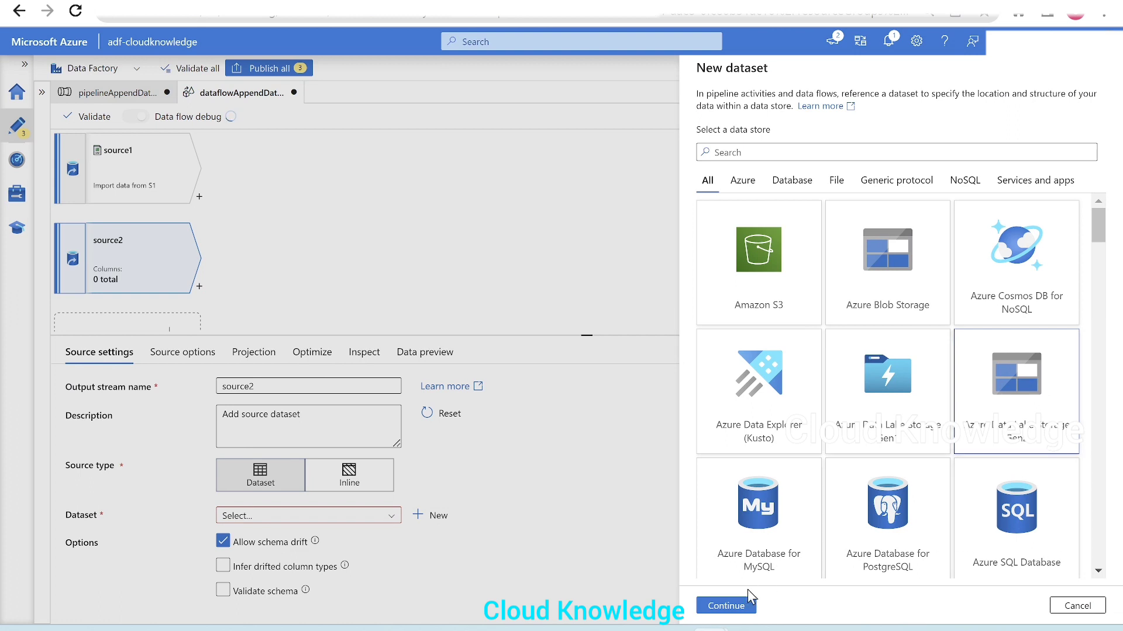
{"action": "left_click", "coordinate": [724, 605]}
{"action": "left_click", "coordinate": [894, 184]}
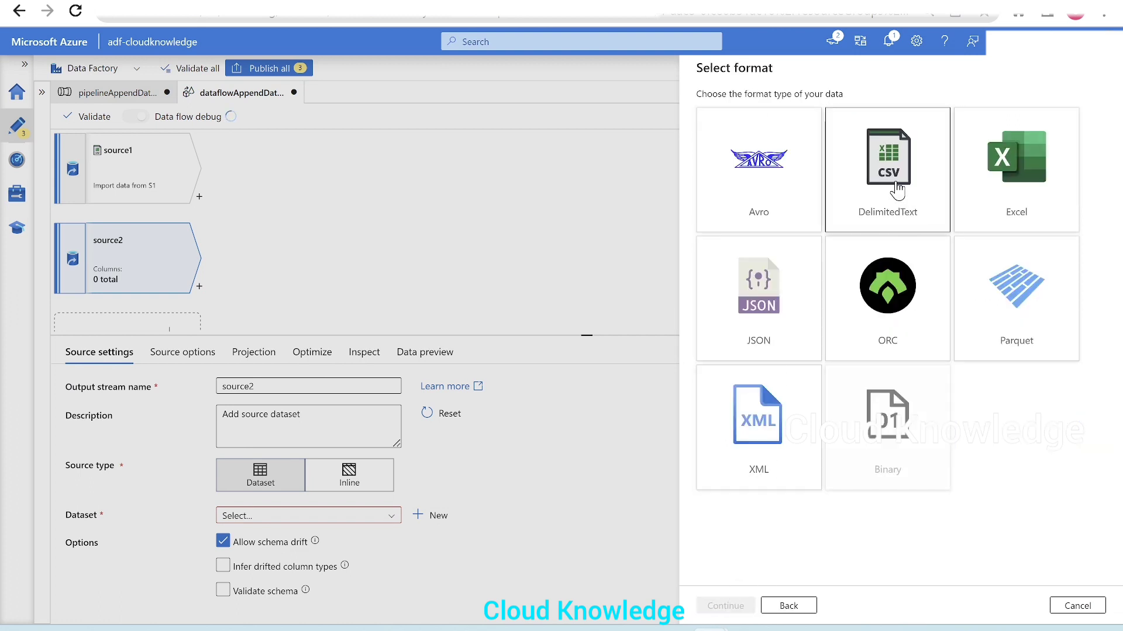
{"action": "left_click", "coordinate": [718, 607]}
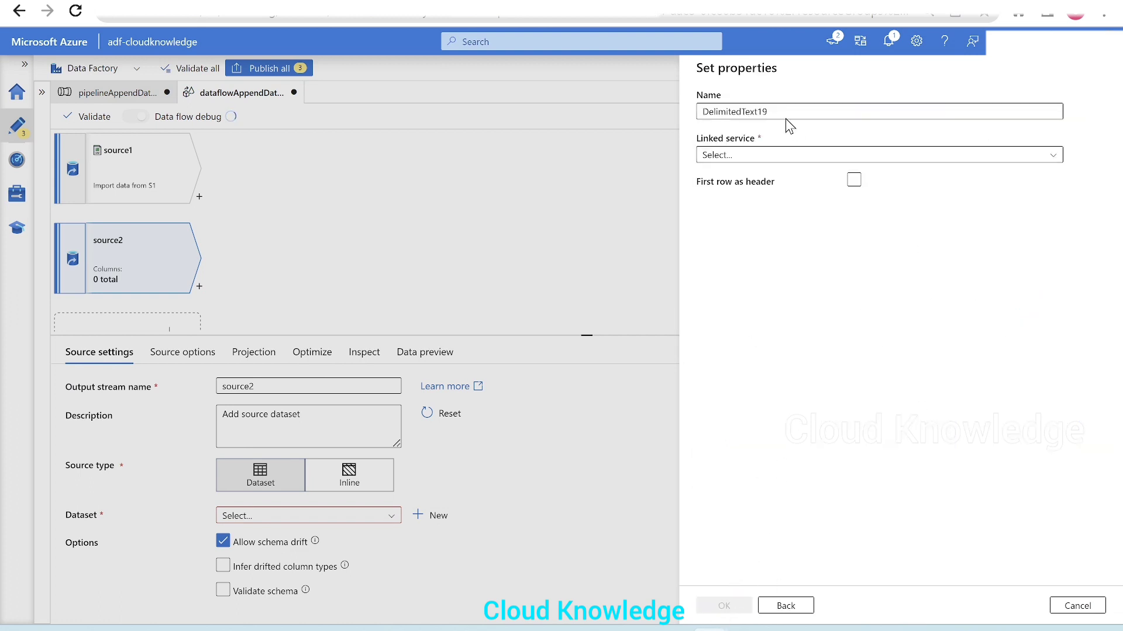
Step: Name the new dataset S2 and set its linked service to AzureDataLakeStorage1
{"action": "left_click_drag", "start_coordinate": [770, 110], "coordinate": [615, 107]}
{"action": "type", "text": "S"}
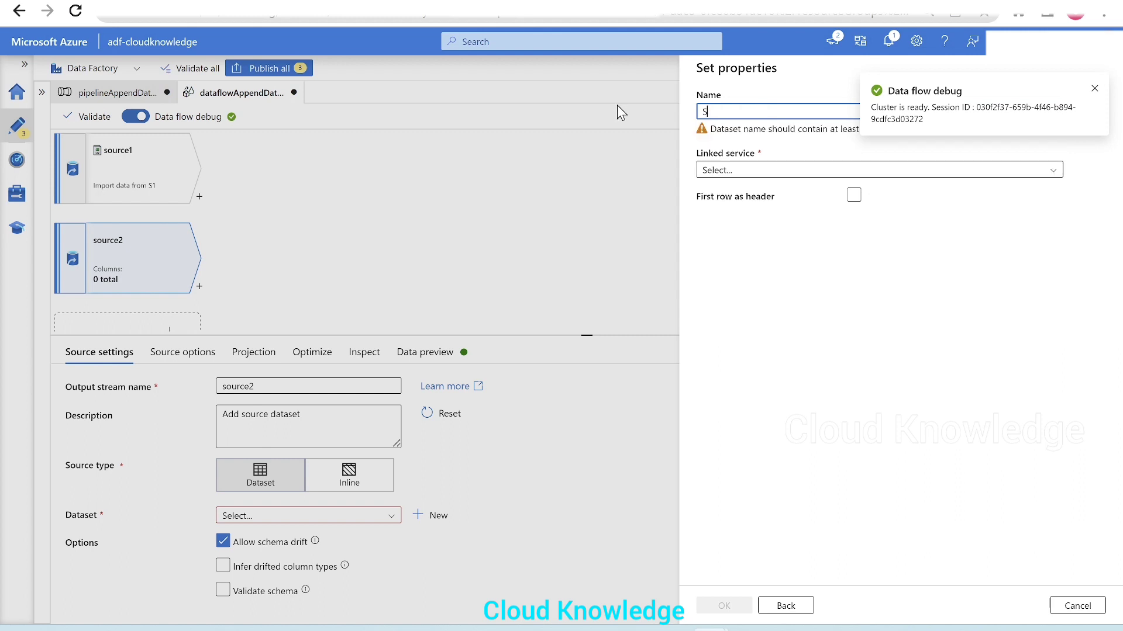
{"action": "type", "text": "2"}
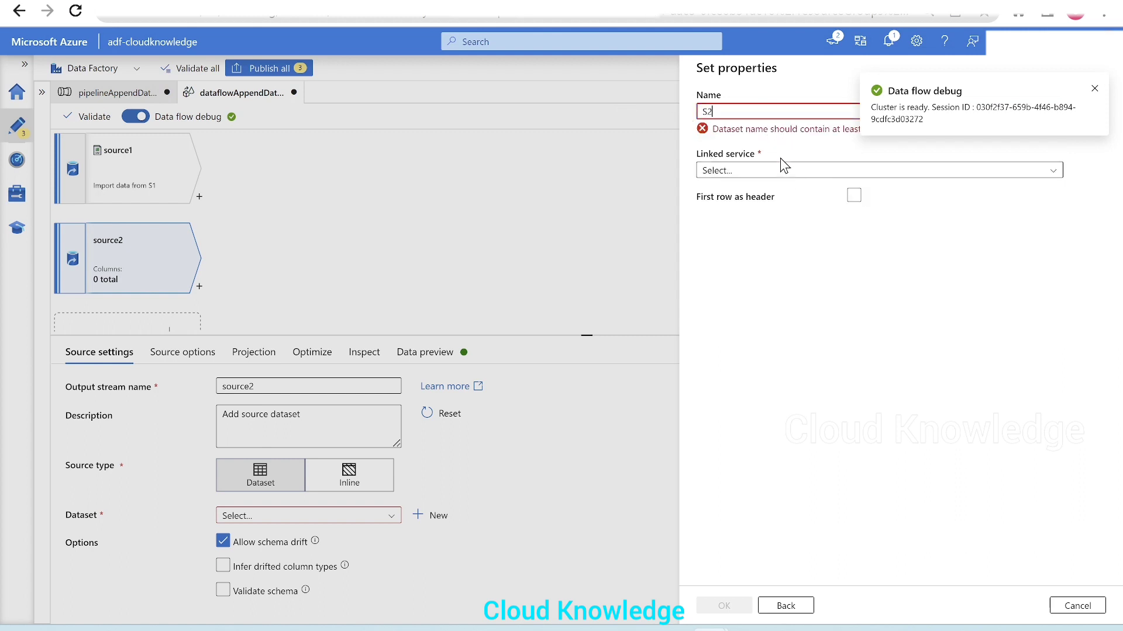
{"action": "left_click", "coordinate": [761, 154]}
{"action": "left_click", "coordinate": [752, 245]}
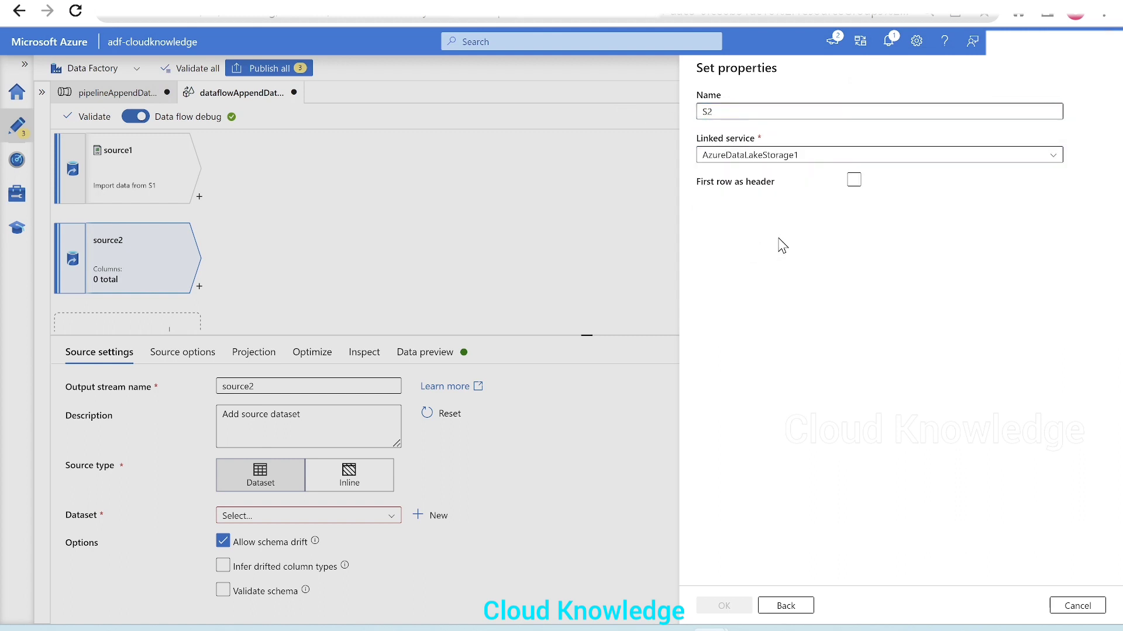
Step: Set the S2 dataset's file path to Class10Students.csv in the Class 10 folder of testinput
{"action": "left_click", "coordinate": [1073, 196]}
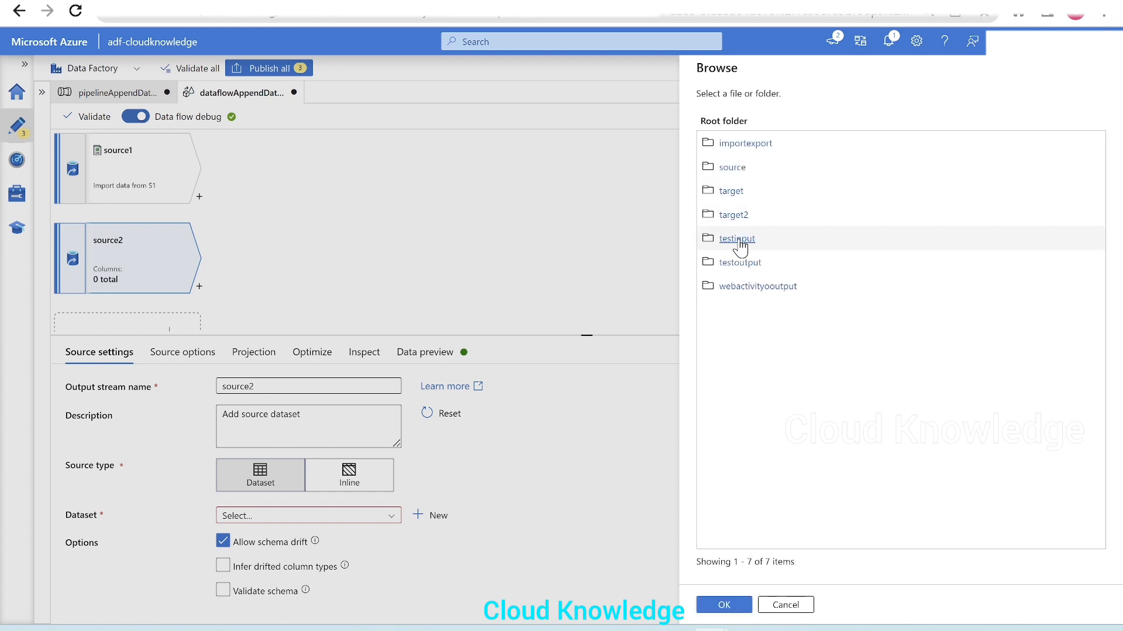
{"action": "left_click", "coordinate": [738, 240]}
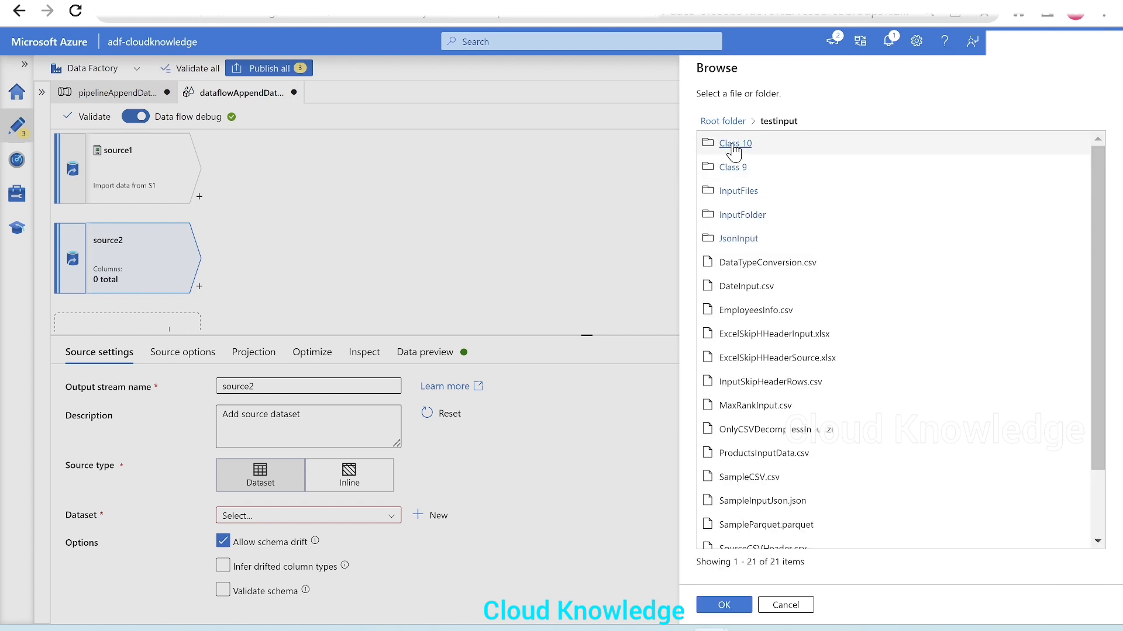
{"action": "left_click", "coordinate": [736, 144]}
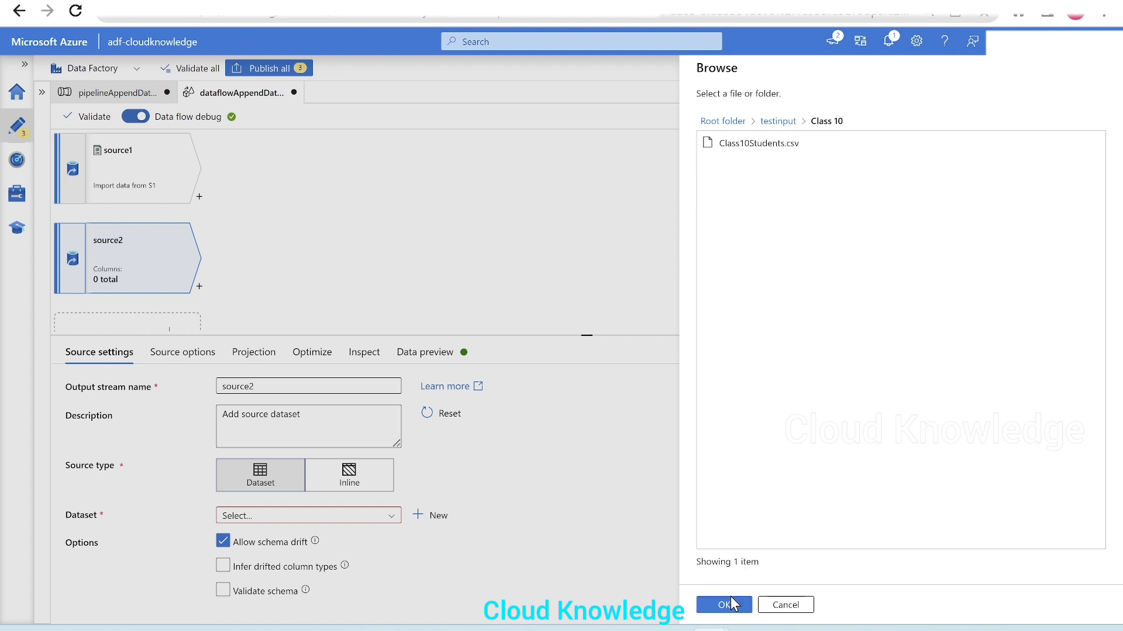
{"action": "left_click", "coordinate": [751, 150]}
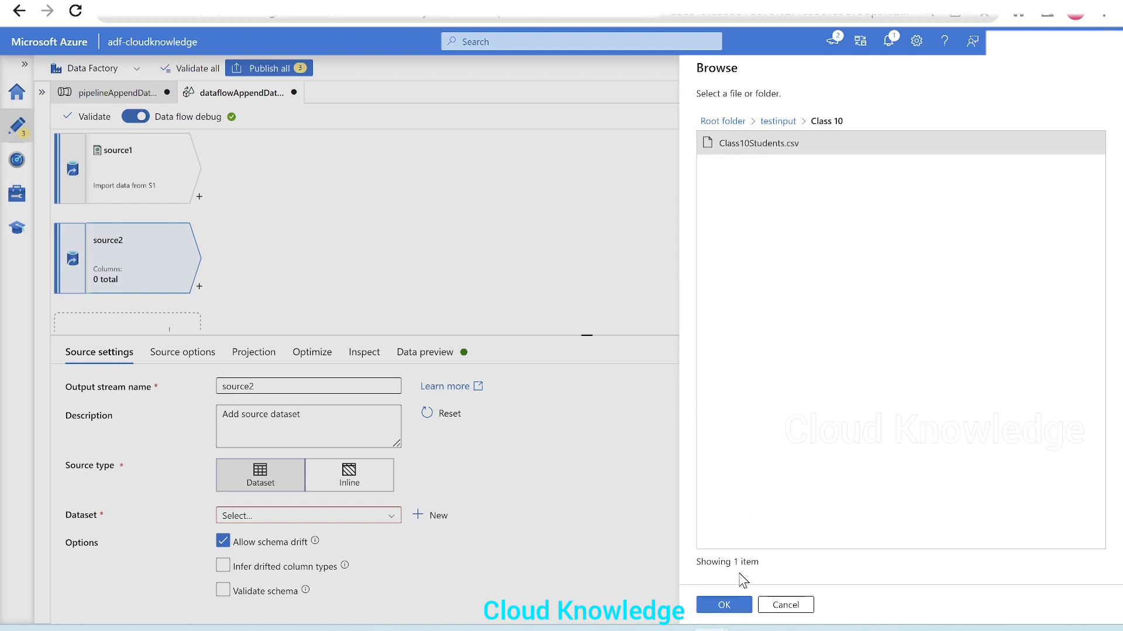
{"action": "left_click", "coordinate": [724, 605]}
Step: Enable first row as header, choose None for schema import, and create the S2 dataset
{"action": "left_click", "coordinate": [854, 222]}
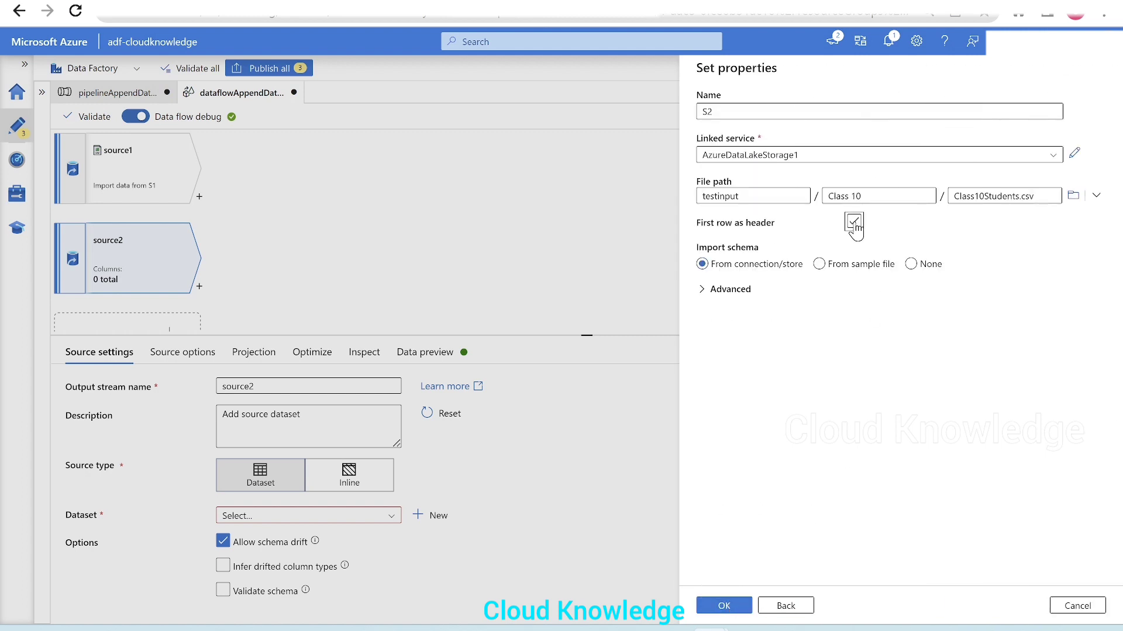
{"action": "left_click", "coordinate": [911, 265]}
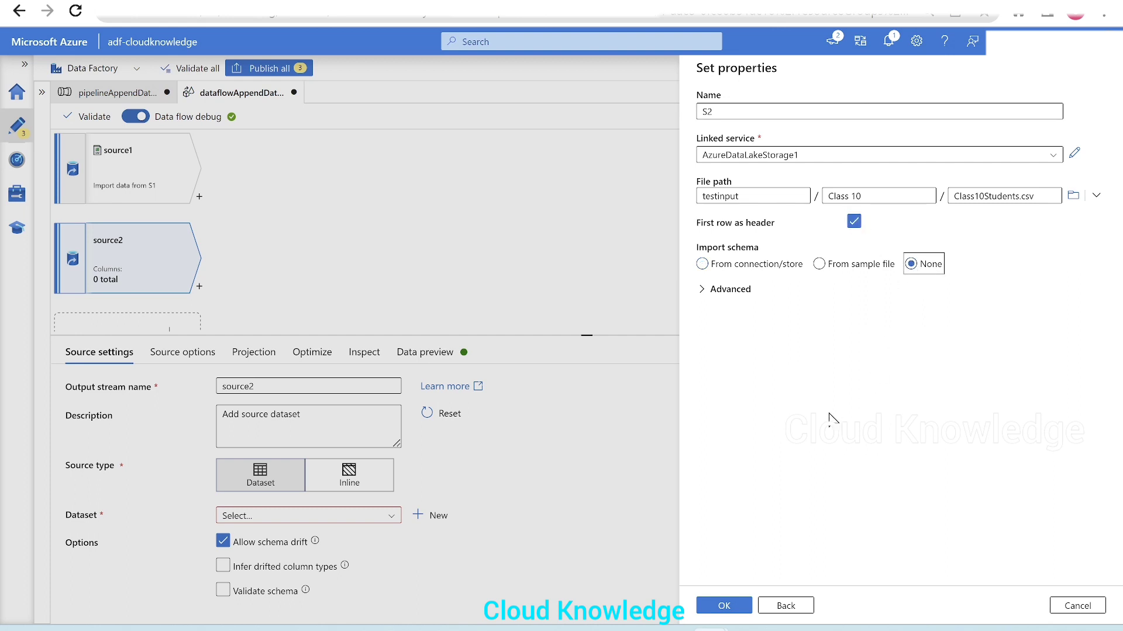
{"action": "left_click", "coordinate": [724, 606]}
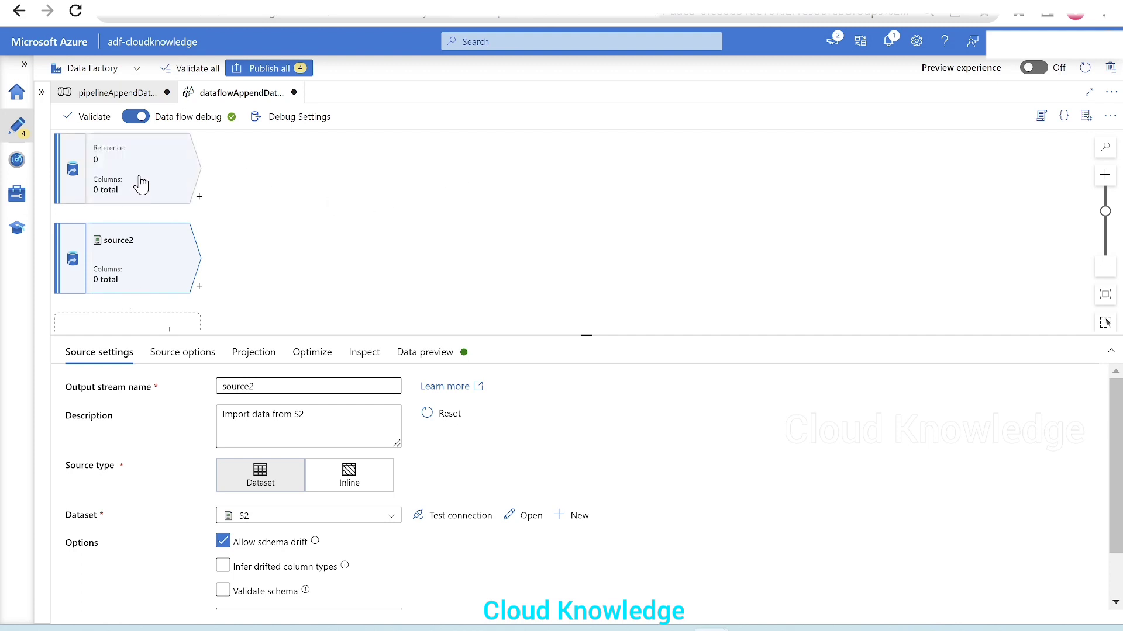
Step: Import the projection for source1 from its Class 9 file
{"action": "left_click", "coordinate": [143, 184]}
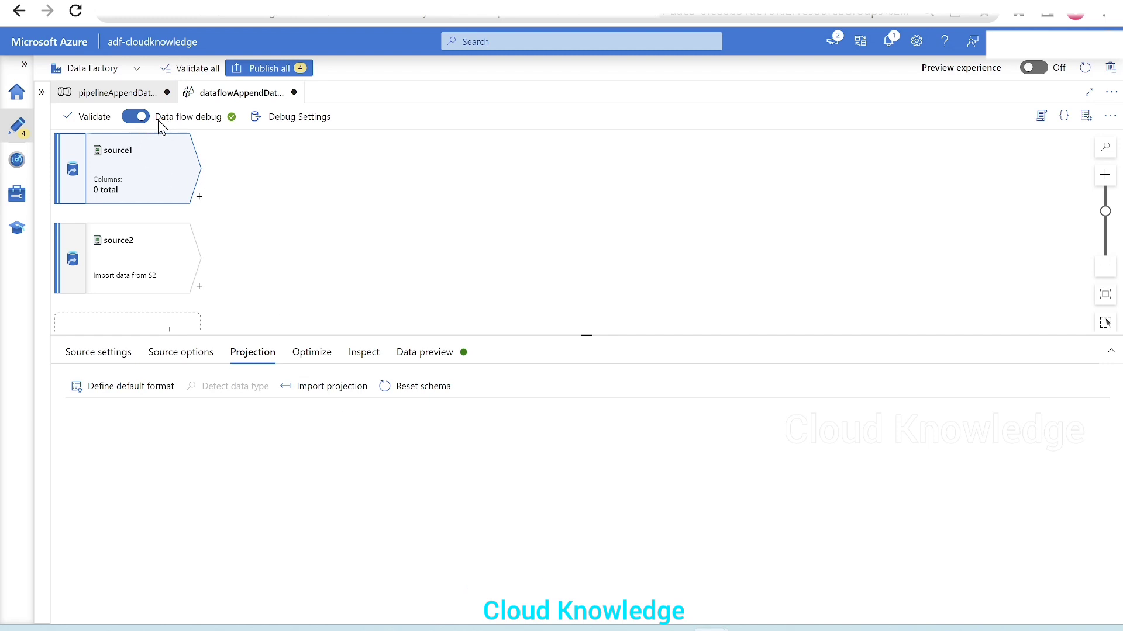
{"action": "mouse_move", "coordinate": [234, 118]}
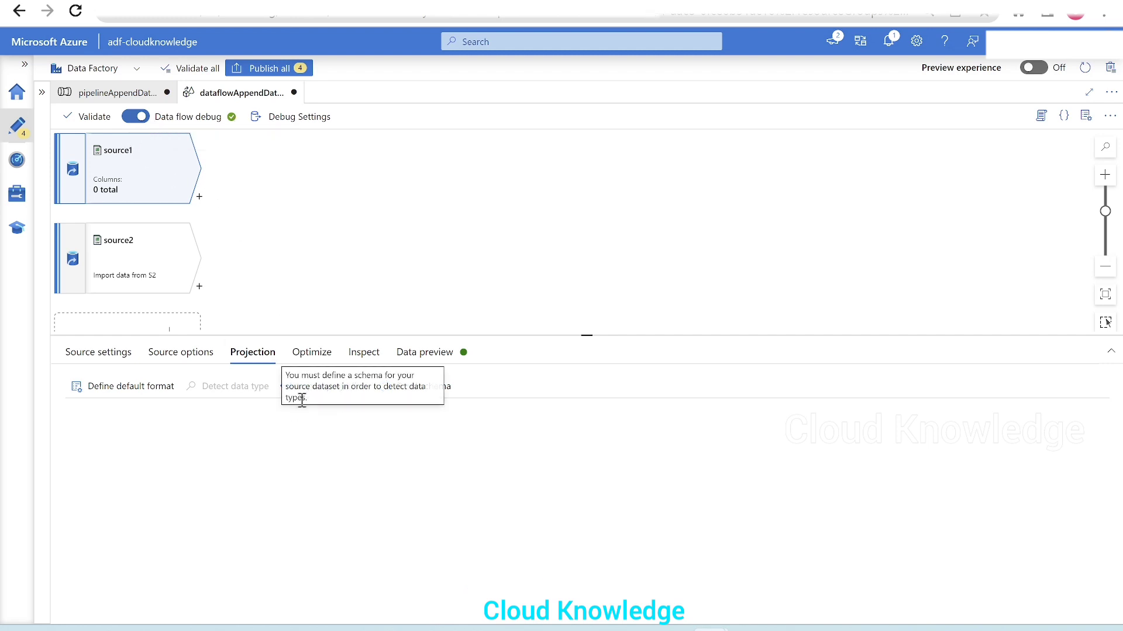
{"action": "left_click", "coordinate": [318, 388]}
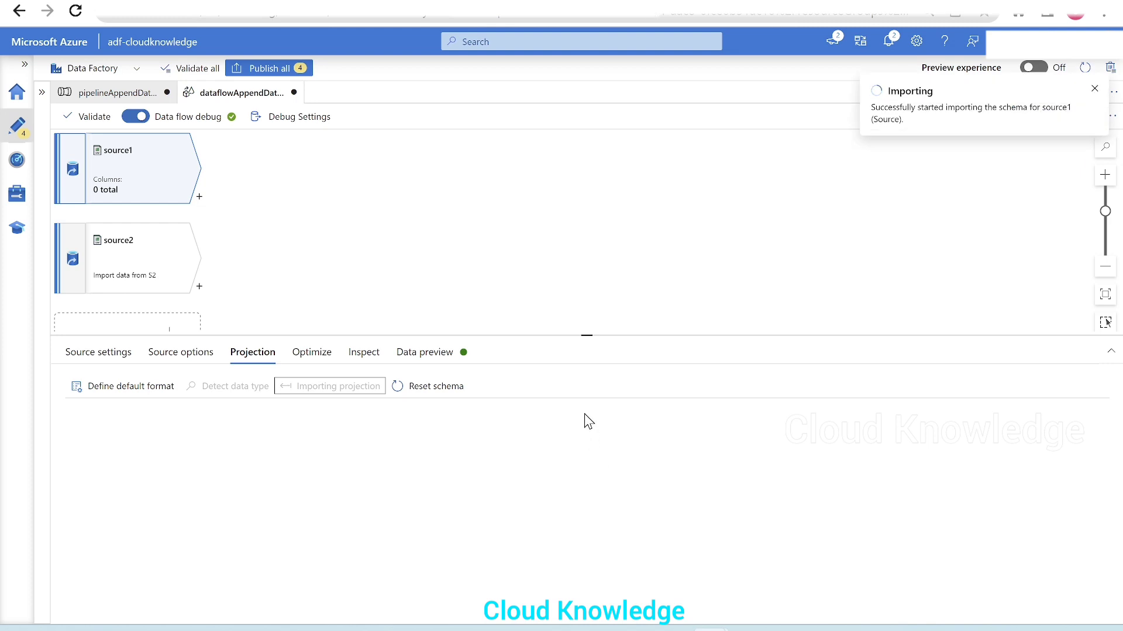
{"action": "left_click_drag", "start_coordinate": [579, 337], "coordinate": [577, 328]}
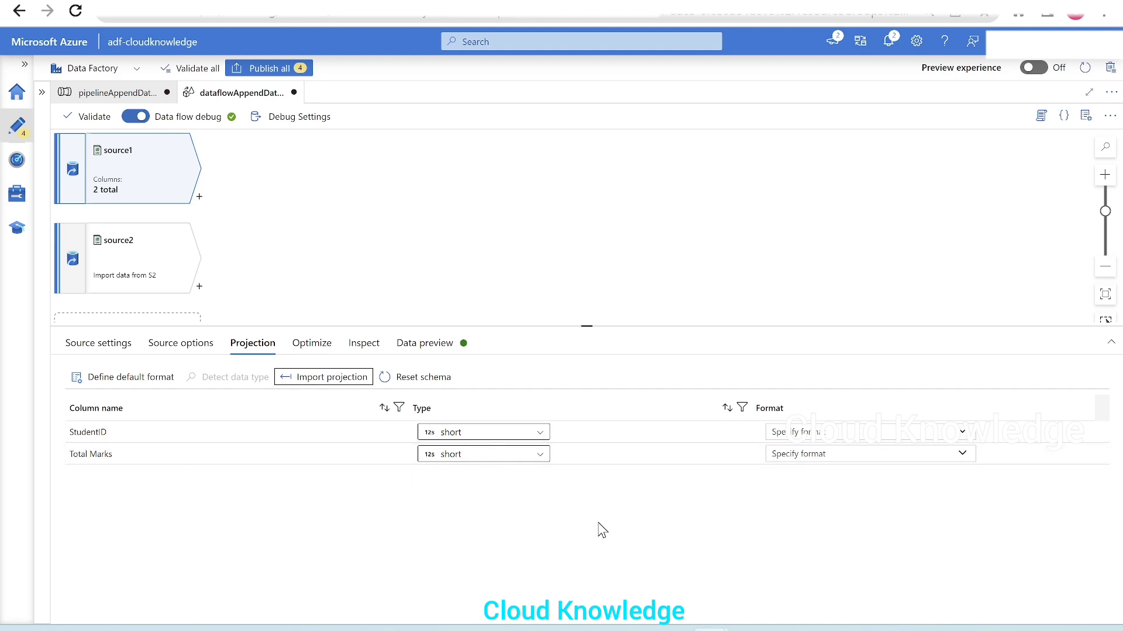
Step: Import the projection for source2 from its Class 10 file
{"action": "left_click", "coordinate": [125, 279]}
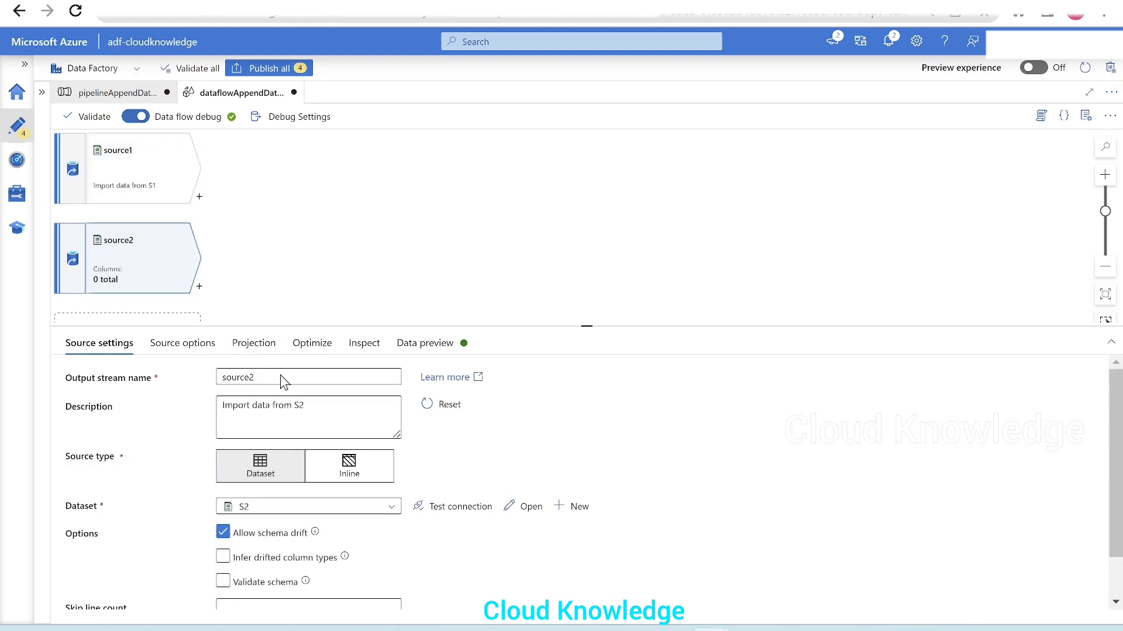
{"action": "left_click", "coordinate": [252, 346]}
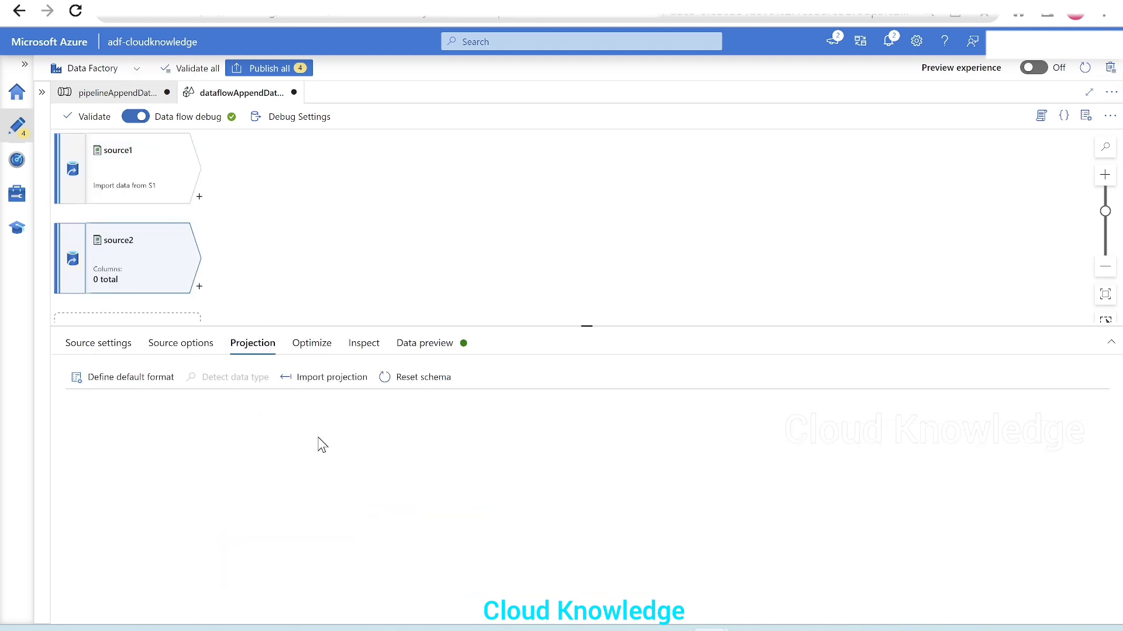
{"action": "left_click", "coordinate": [347, 381]}
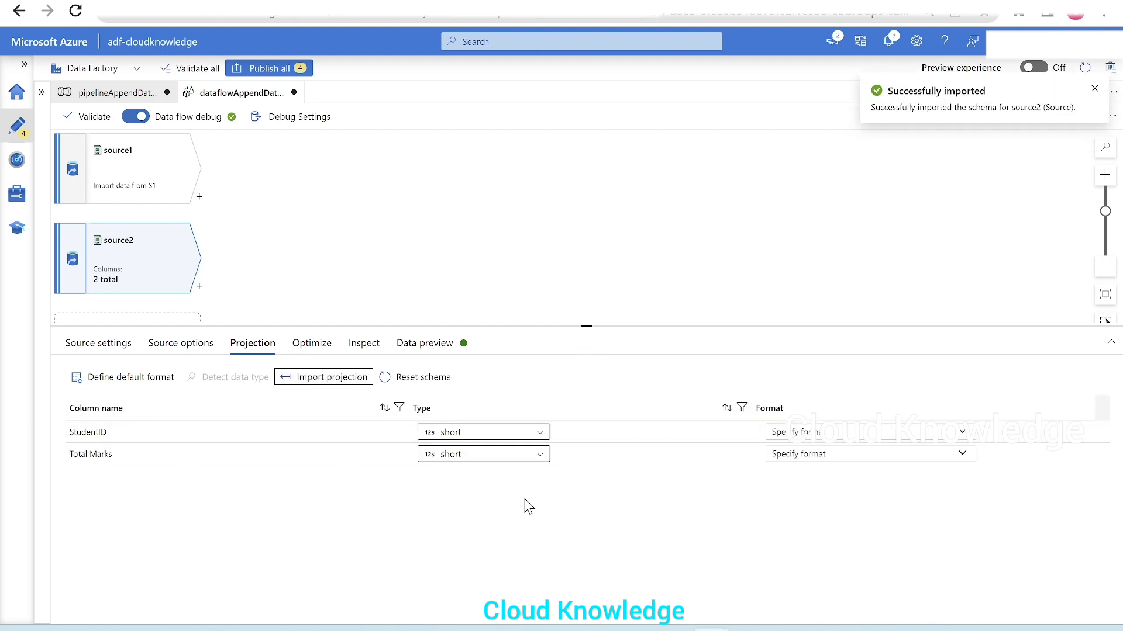
Step: Load the data preview for source1 and enlarge the preview area to examine its rows
{"action": "left_click", "coordinate": [130, 188]}
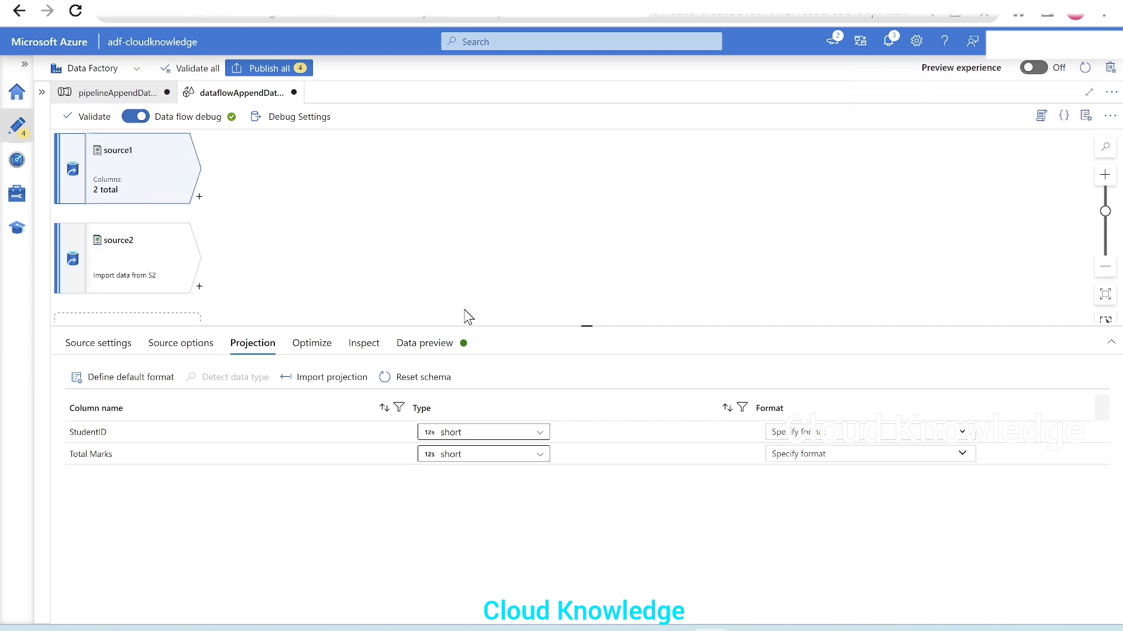
{"action": "left_click", "coordinate": [439, 349]}
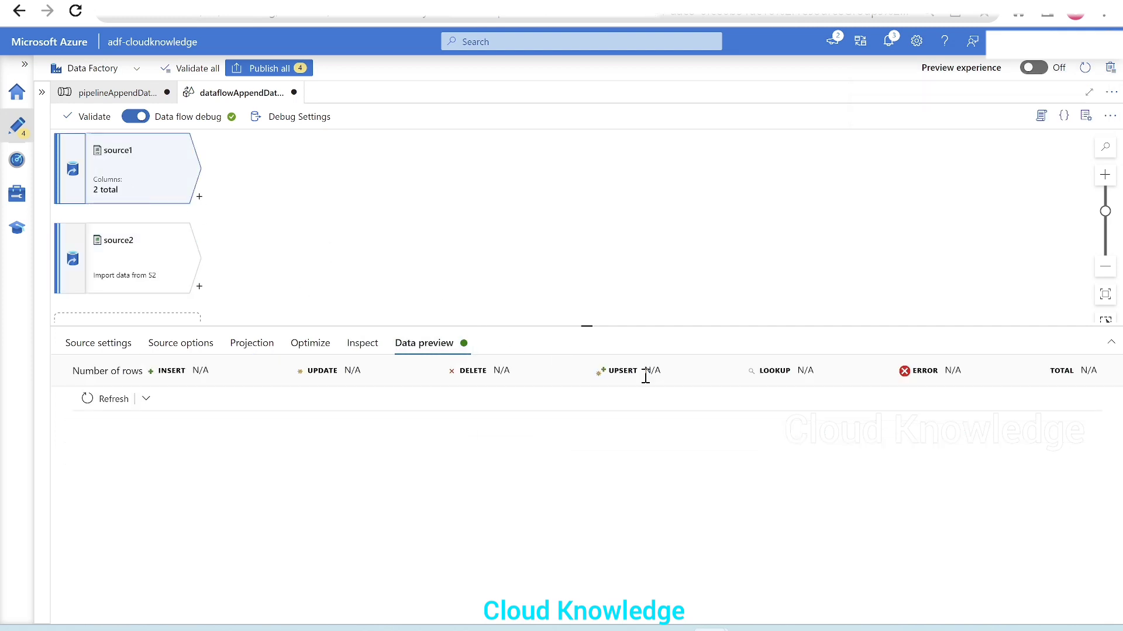
{"action": "left_click", "coordinate": [111, 399]}
{"action": "left_click_drag", "start_coordinate": [528, 327], "coordinate": [518, 296]}
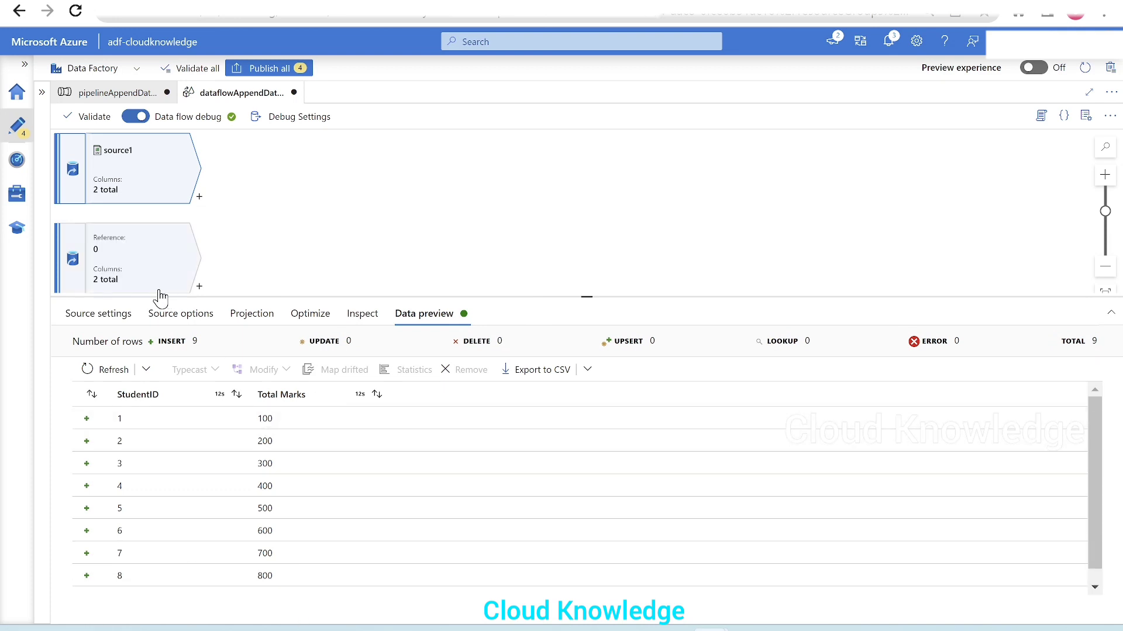
Step: Load the data preview for source2 and look through its student rows
{"action": "left_click", "coordinate": [140, 289]}
{"action": "left_click", "coordinate": [425, 316]}
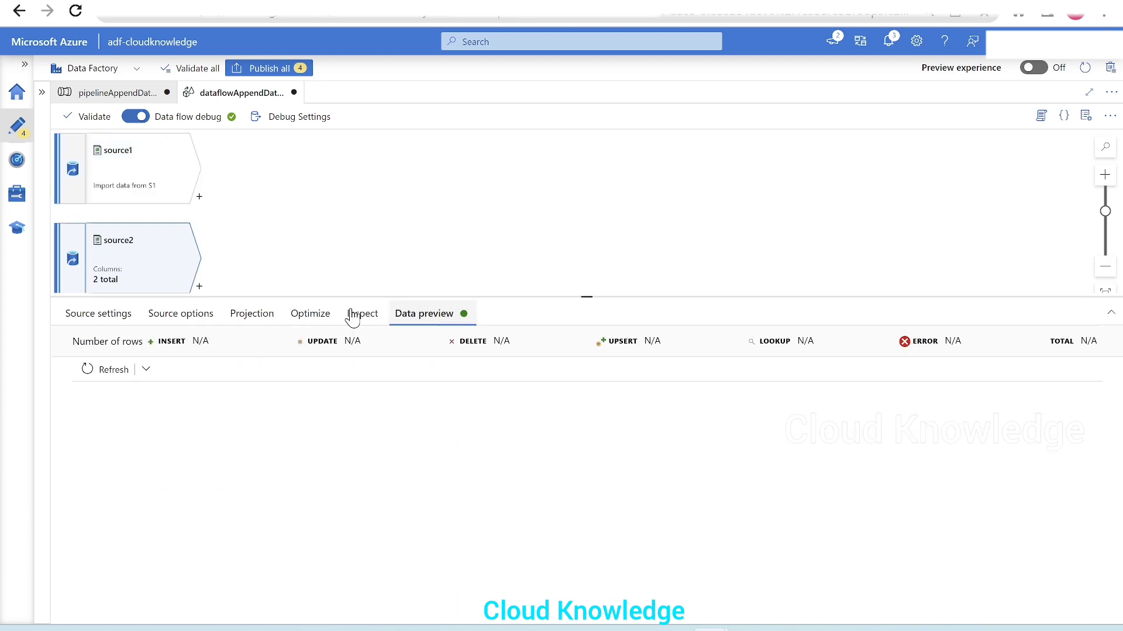
{"action": "left_click", "coordinate": [93, 367]}
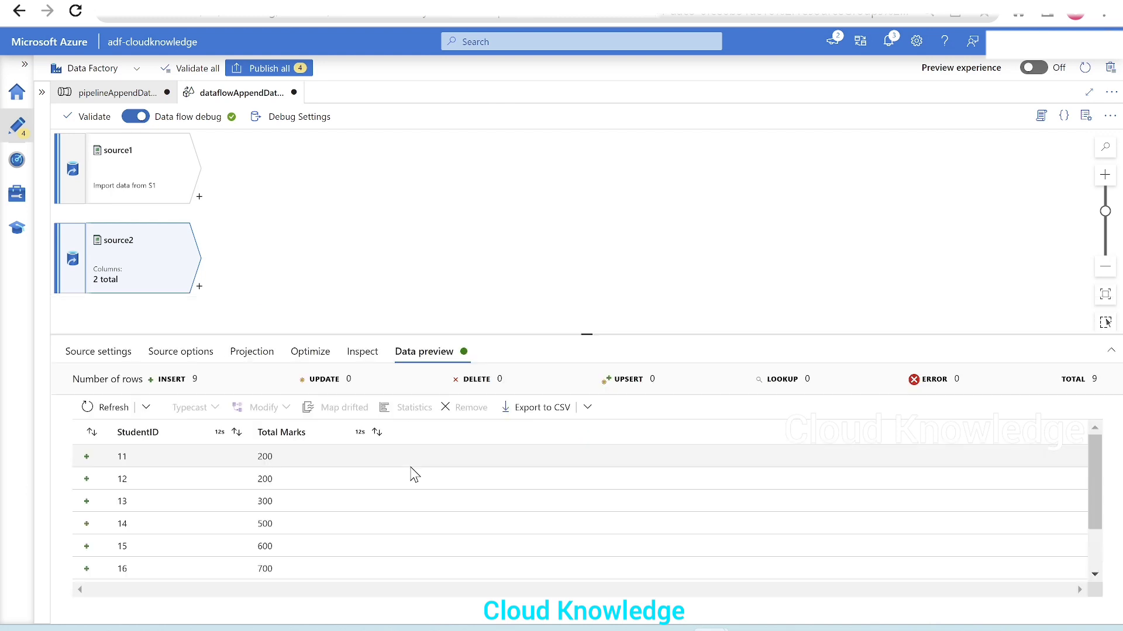
{"action": "scroll", "coordinate": [423, 501], "scroll_direction": "down", "scroll_amount": 2}
{"action": "scroll", "coordinate": [436, 514], "scroll_direction": "up", "scroll_amount": 2}
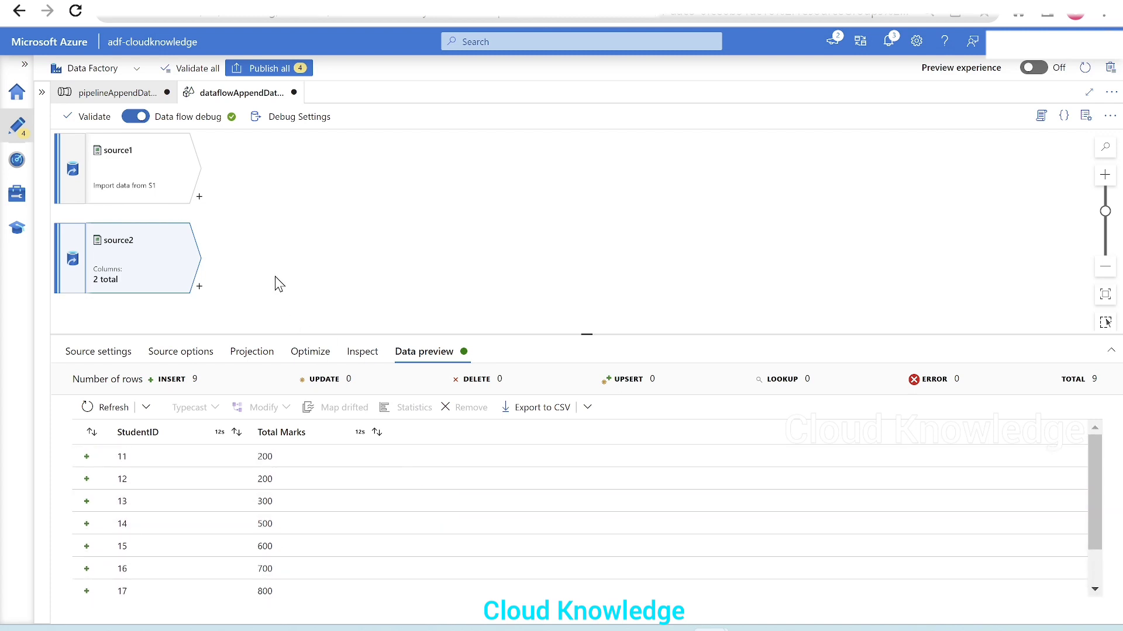
Step: Add a Union transformation after source1 in the data flow
{"action": "left_click", "coordinate": [199, 199]}
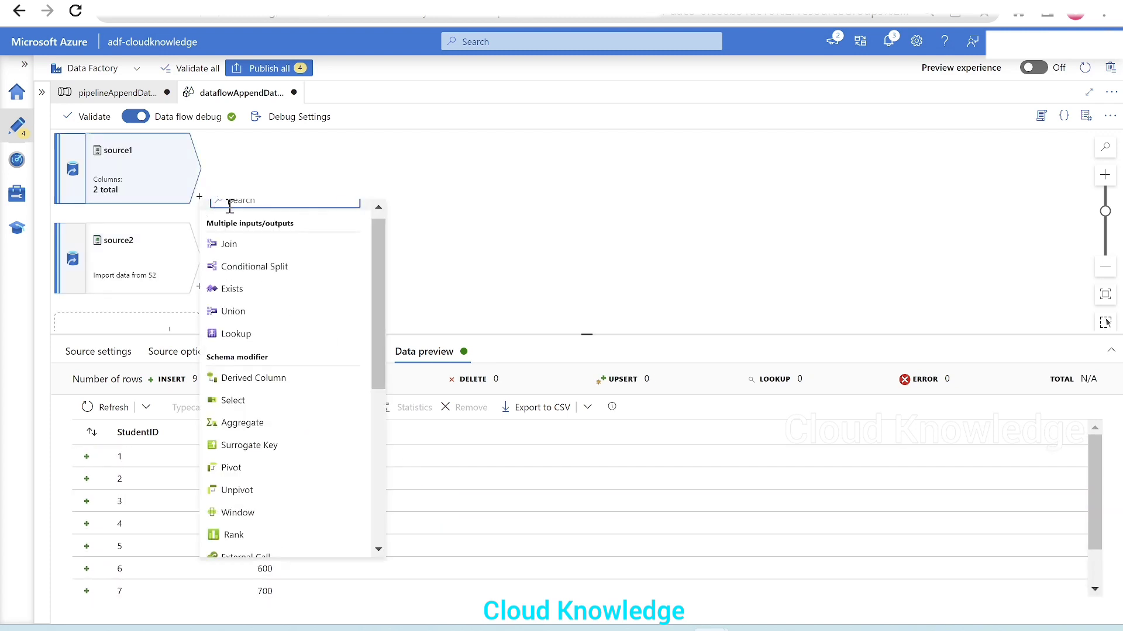
{"action": "scroll", "coordinate": [324, 289], "scroll_direction": "up", "scroll_amount": 1}
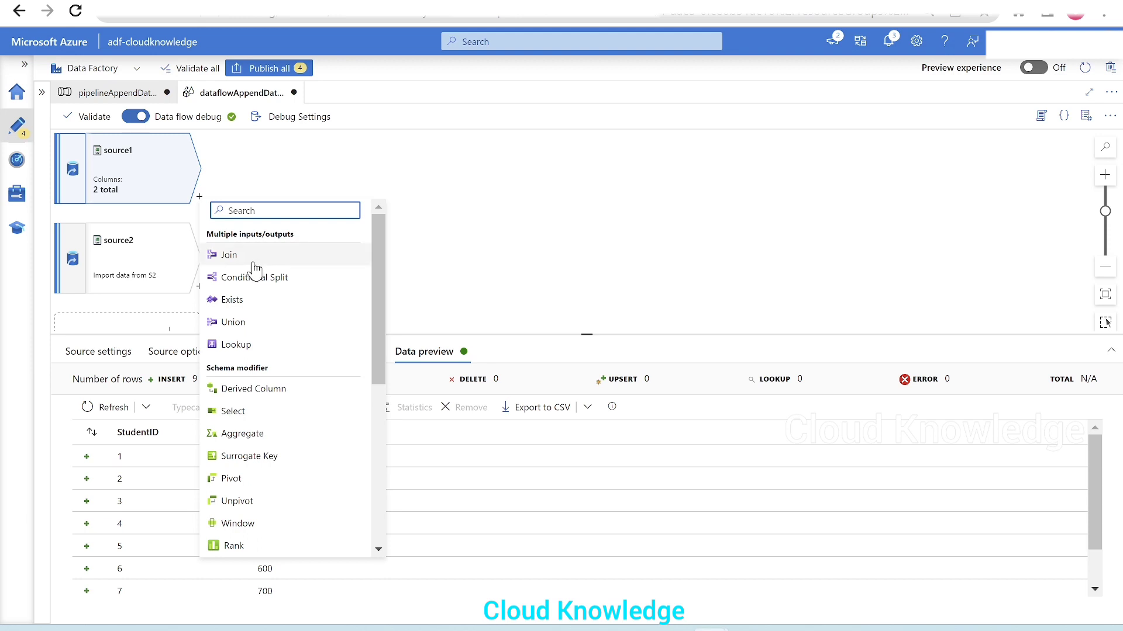
{"action": "left_click", "coordinate": [235, 328]}
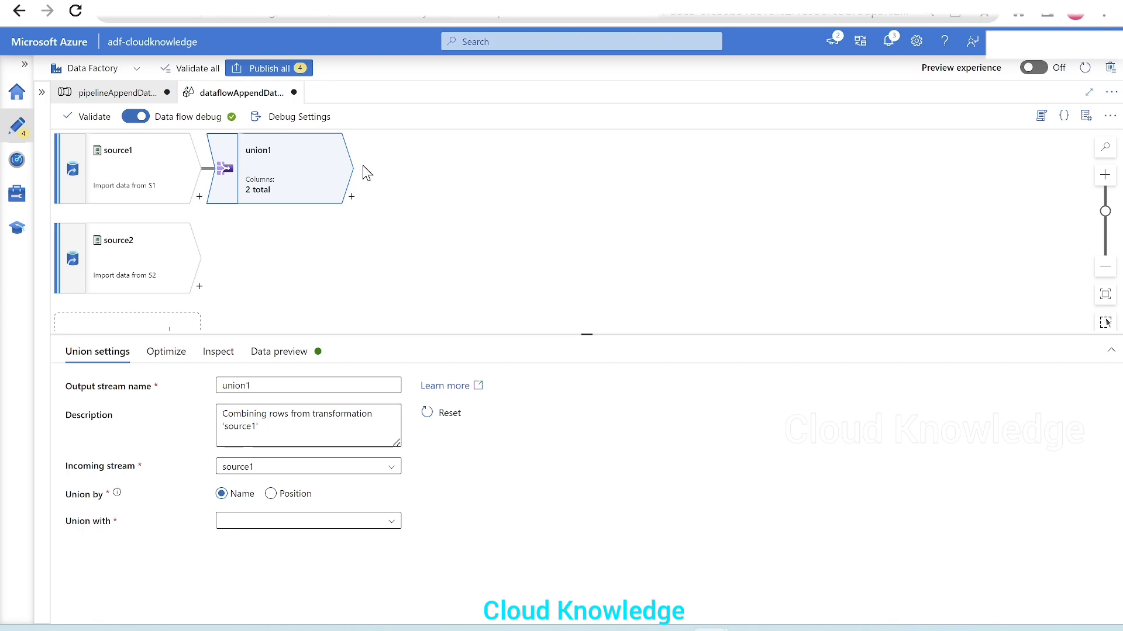
{"action": "key", "text": "alt+Tab"}
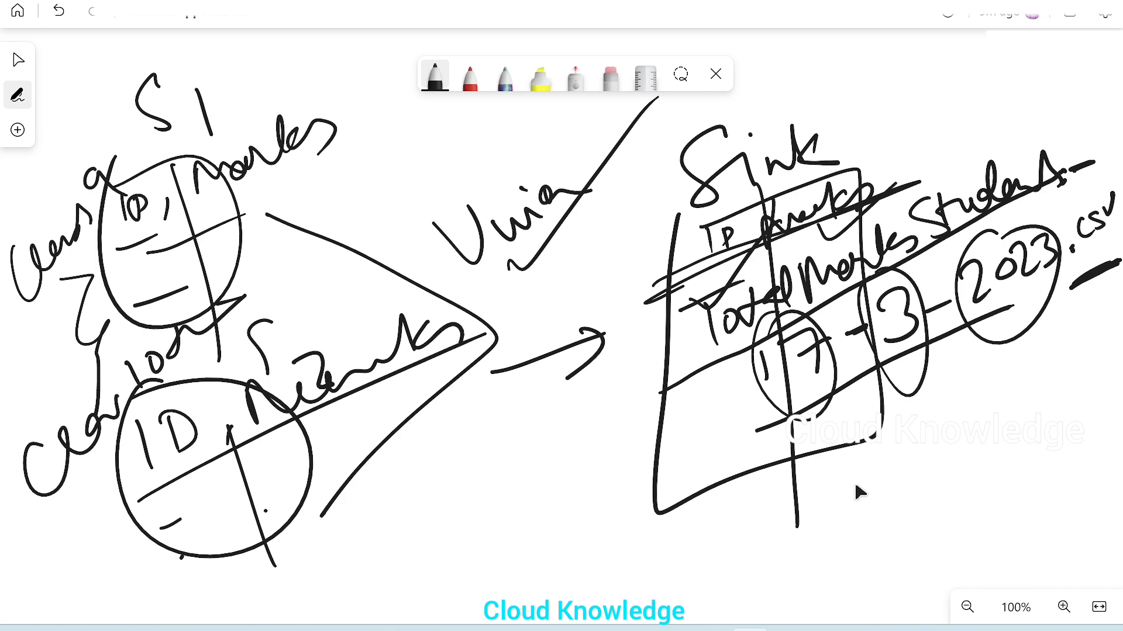
{"action": "key", "text": "alt+Tab"}
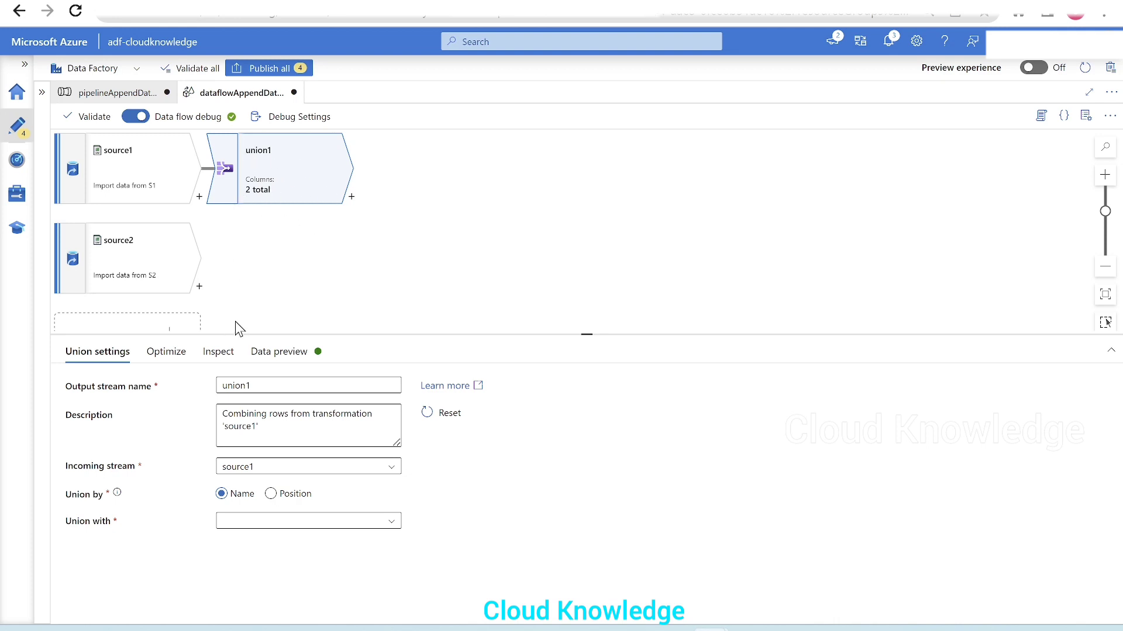
Step: Set the union to combine source1 with source2, keeping the match by name
{"action": "left_click_drag", "start_coordinate": [239, 336], "coordinate": [233, 311]}
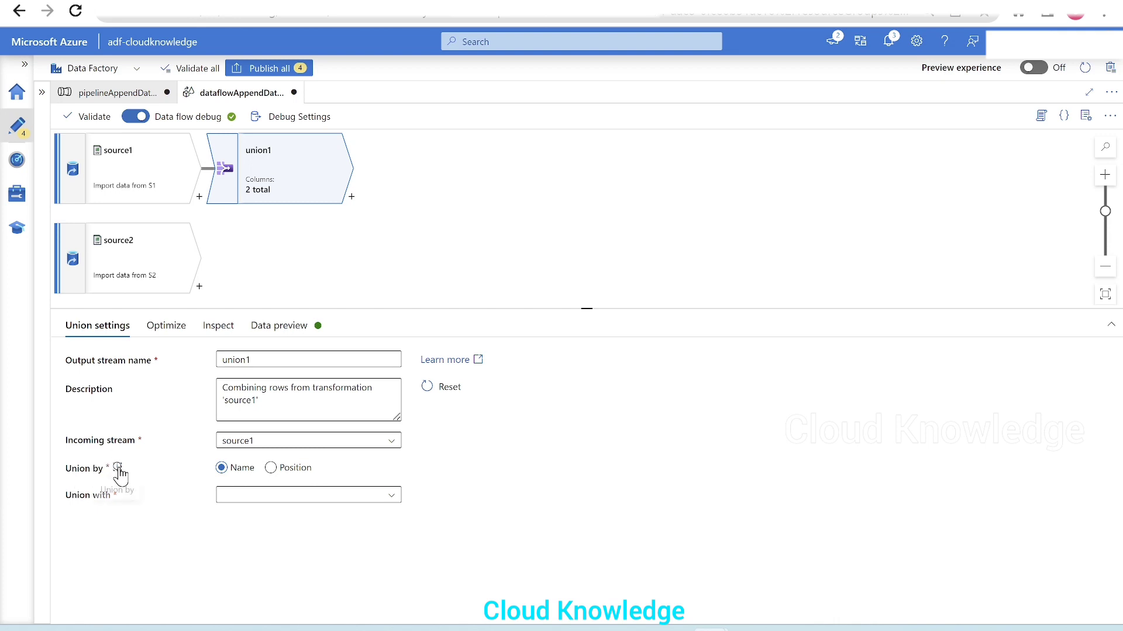
{"action": "mouse_move", "coordinate": [119, 471]}
{"action": "left_click", "coordinate": [250, 499]}
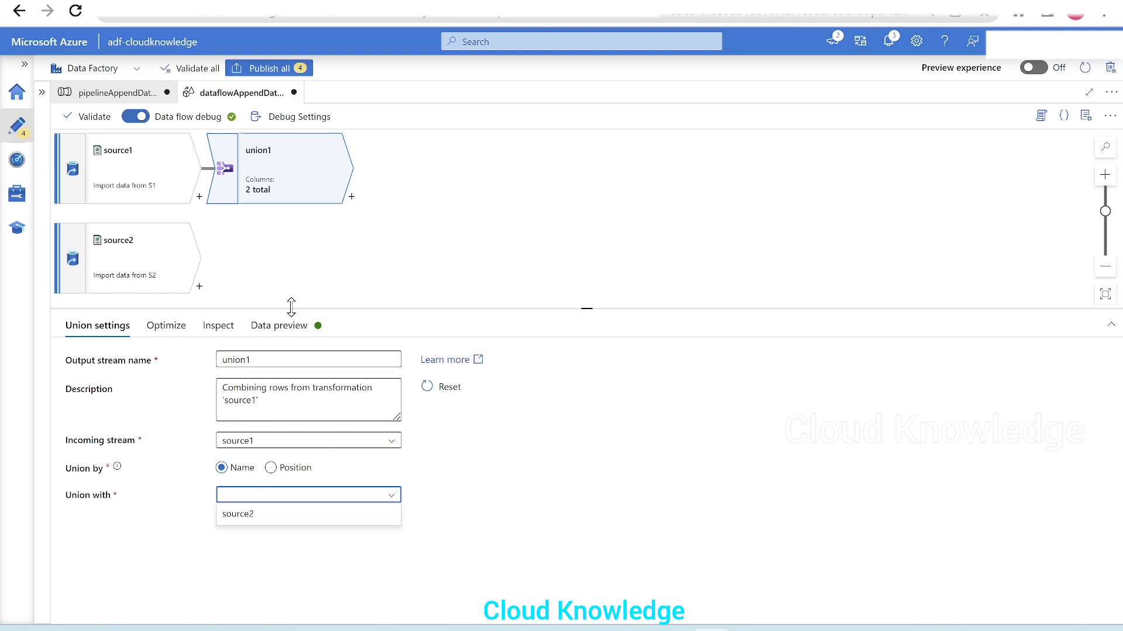
{"action": "left_click_drag", "start_coordinate": [292, 308], "coordinate": [311, 389]}
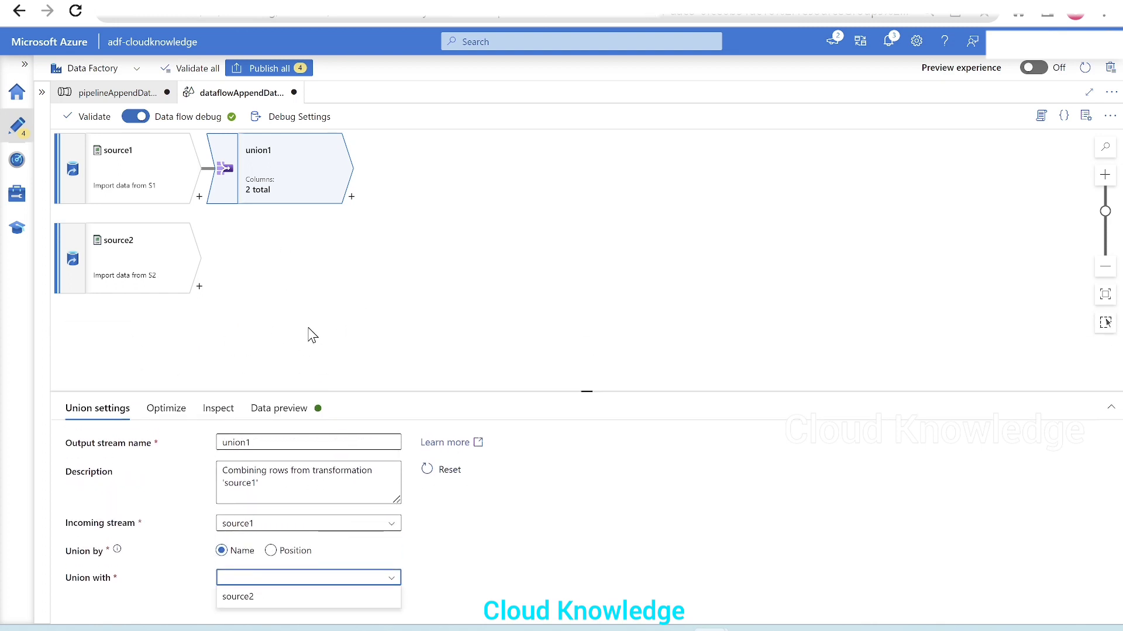
{"action": "left_click_drag", "start_coordinate": [352, 393], "coordinate": [351, 298]}
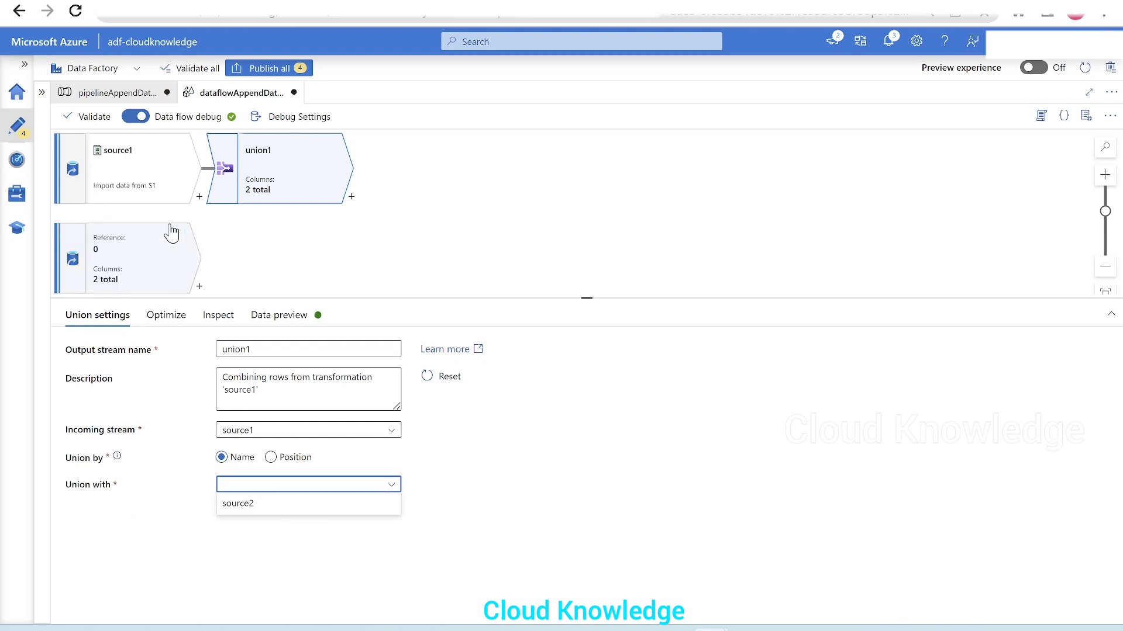
{"action": "left_click", "coordinate": [281, 505]}
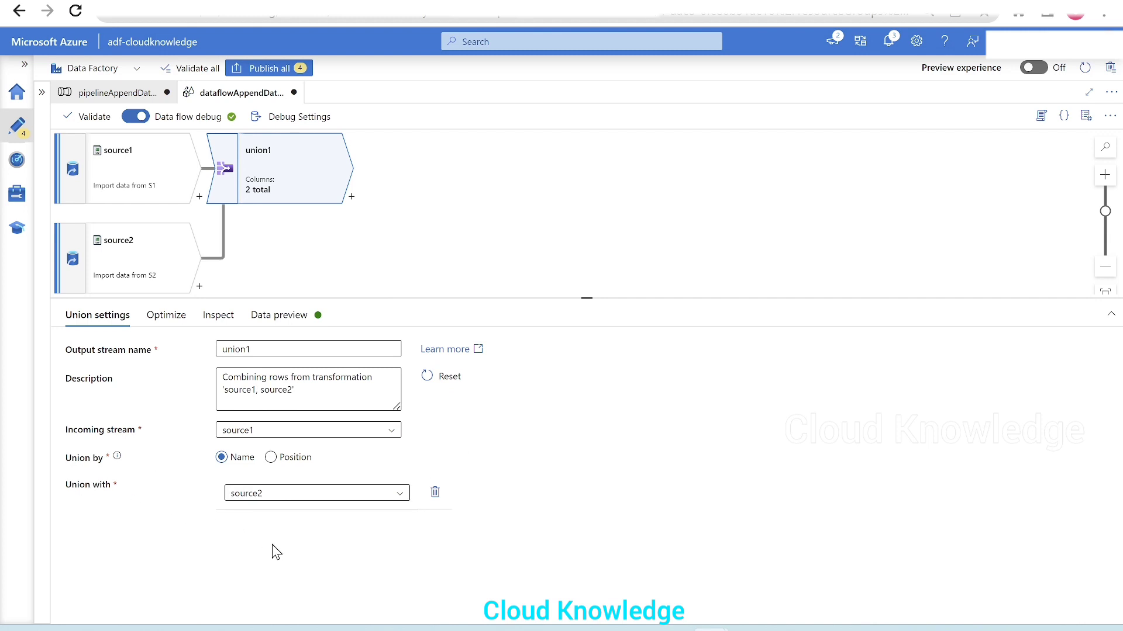
Step: Load the data preview for union1 and examine the combined StudentID and Total Marks rows
{"action": "left_click", "coordinate": [282, 317]}
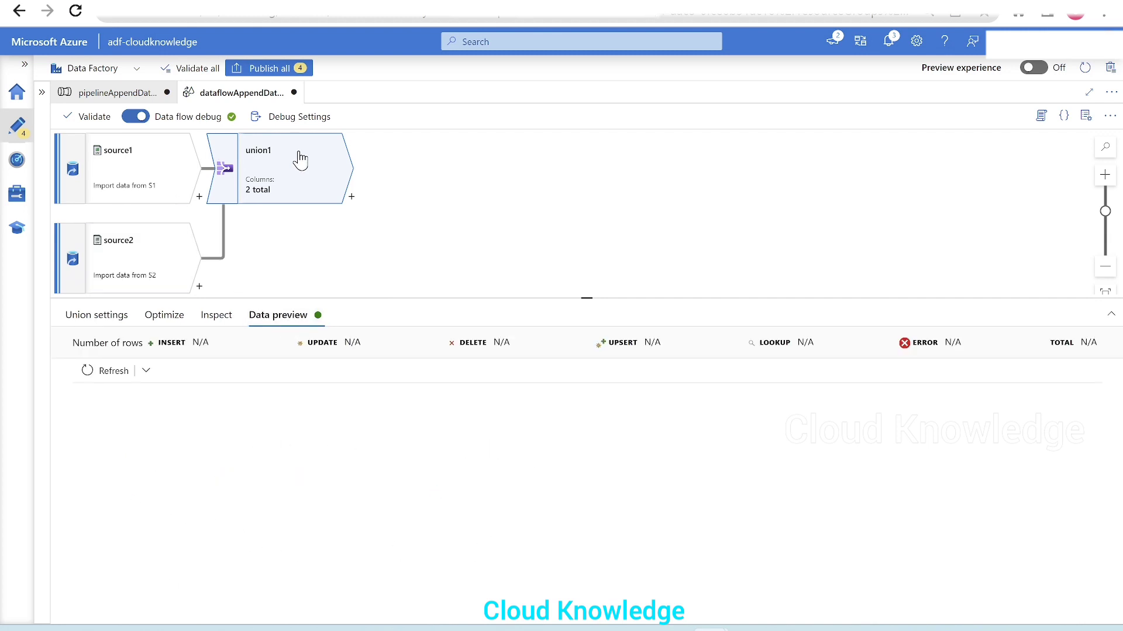
{"action": "left_click_drag", "start_coordinate": [288, 298], "coordinate": [291, 364]}
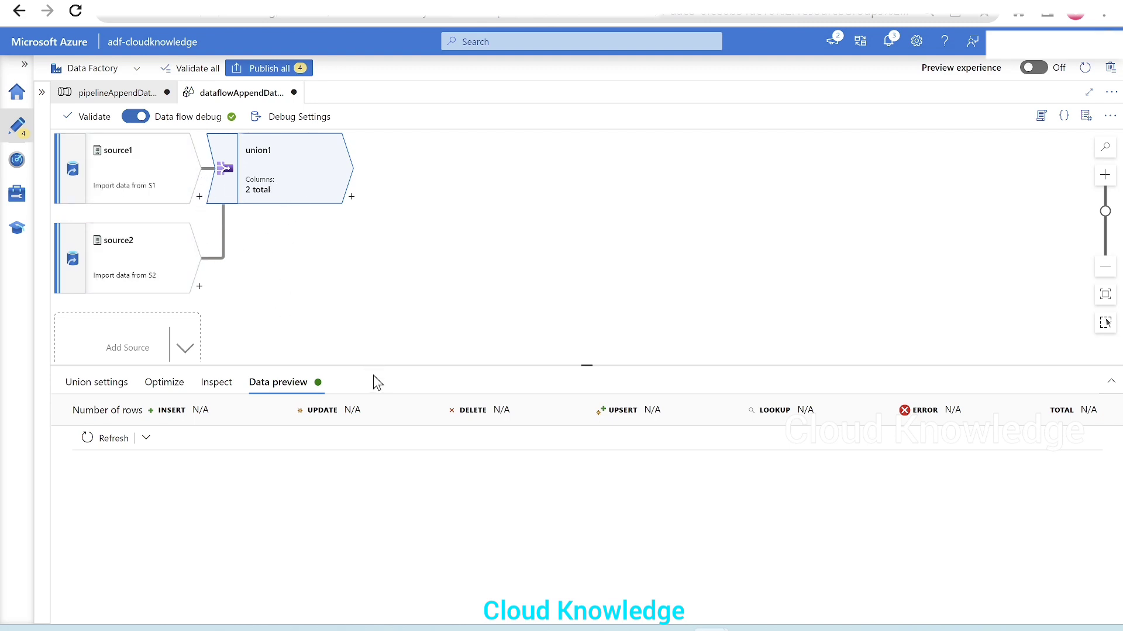
{"action": "left_click_drag", "start_coordinate": [371, 366], "coordinate": [402, 279]}
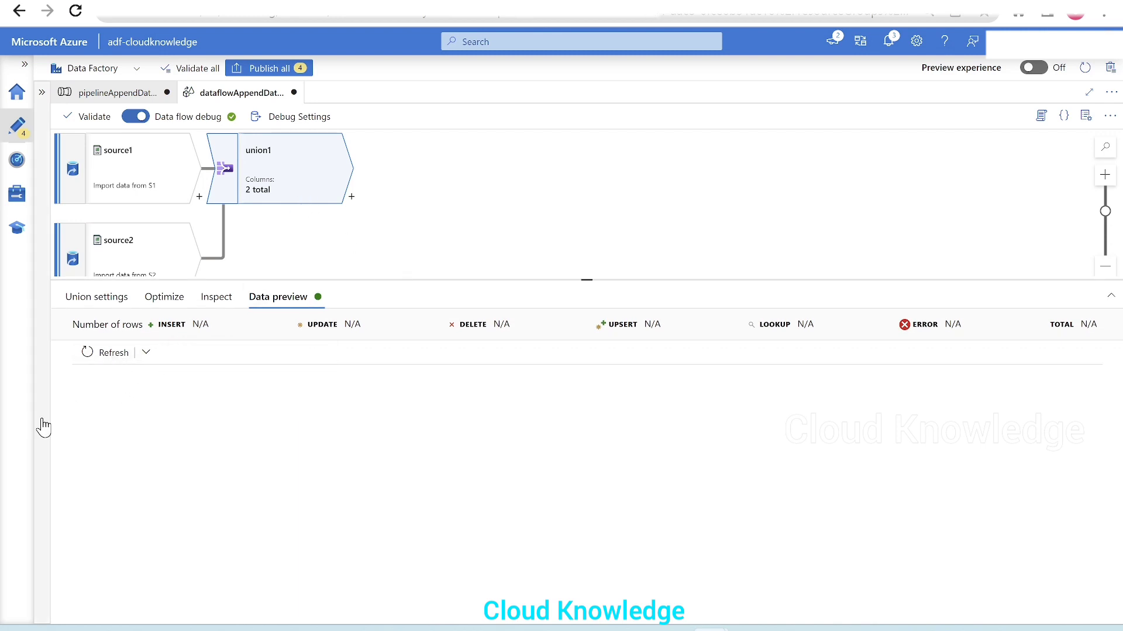
{"action": "left_click", "coordinate": [96, 355]}
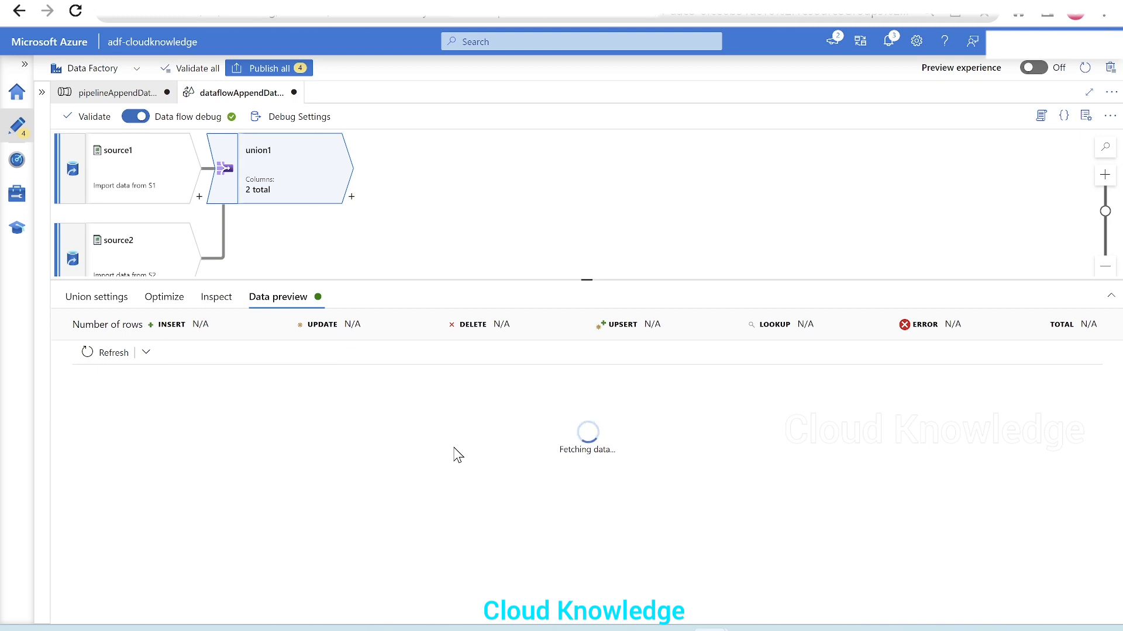
{"action": "mouse_move", "coordinate": [586, 281]}
{"action": "left_mouse_down"}
{"action": "mouse_move", "coordinate": [573, 243]}
{"action": "mouse_move", "coordinate": [585, 282]}
{"action": "left_mouse_up"}
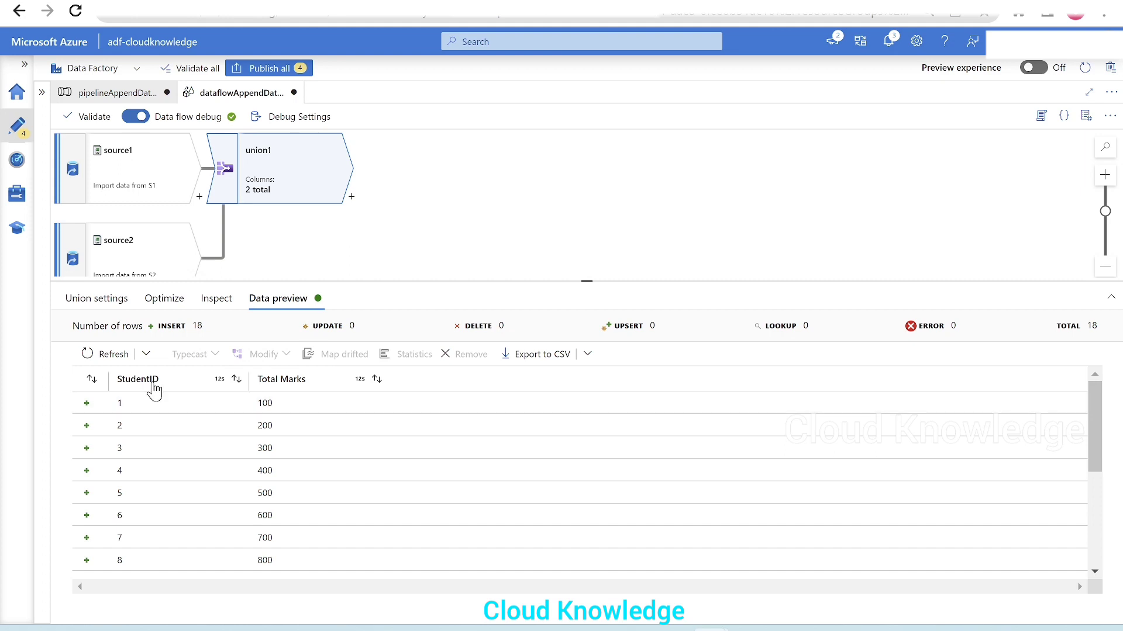
{"action": "mouse_move", "coordinate": [1095, 398]}
{"action": "left_mouse_down"}
{"action": "mouse_move", "coordinate": [1106, 529]}
{"action": "mouse_move", "coordinate": [1093, 403]}
{"action": "mouse_move", "coordinate": [1095, 602]}
{"action": "mouse_move", "coordinate": [1109, 386]}
{"action": "left_mouse_up"}
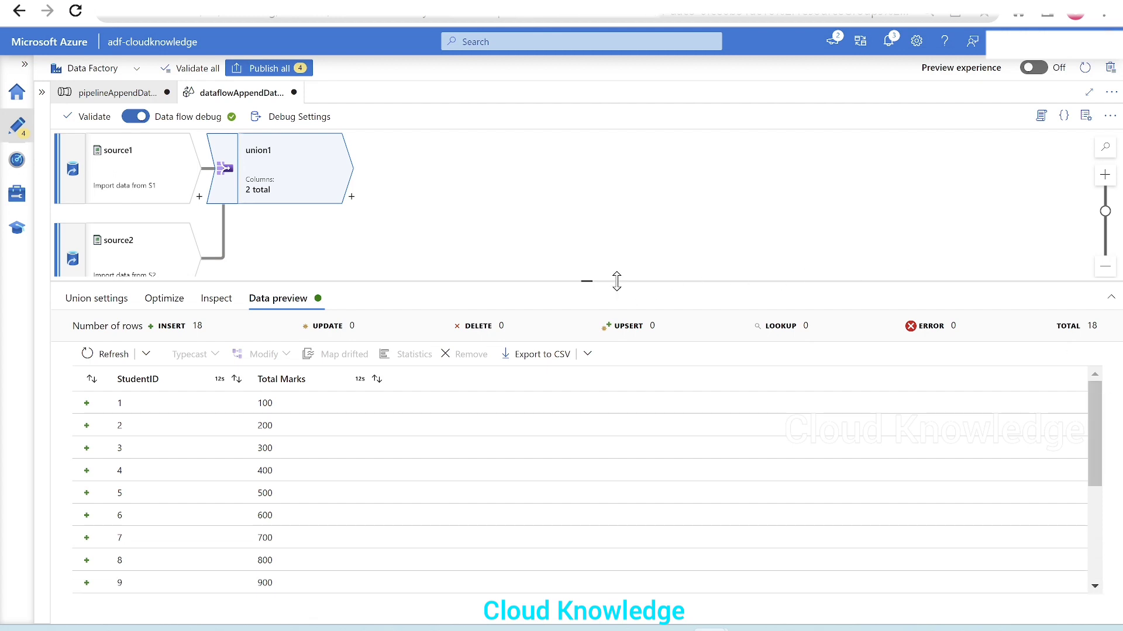
{"action": "left_click_drag", "start_coordinate": [617, 281], "coordinate": [313, 319]}
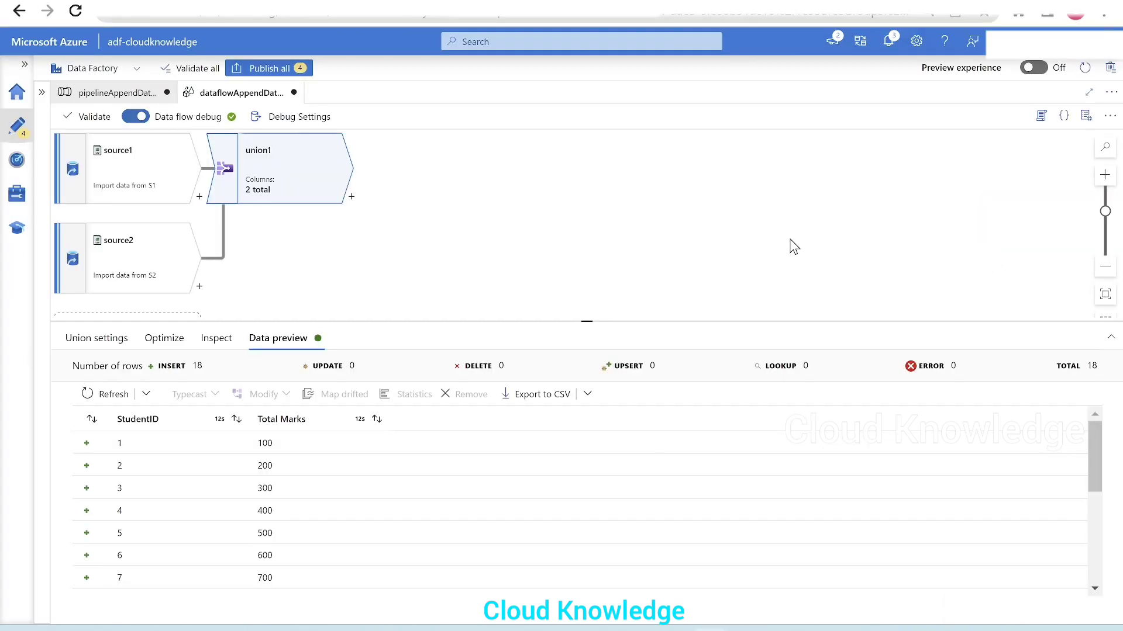
Step: Add a Sink destination after union1 in the data flow
{"action": "left_click", "coordinate": [352, 197]}
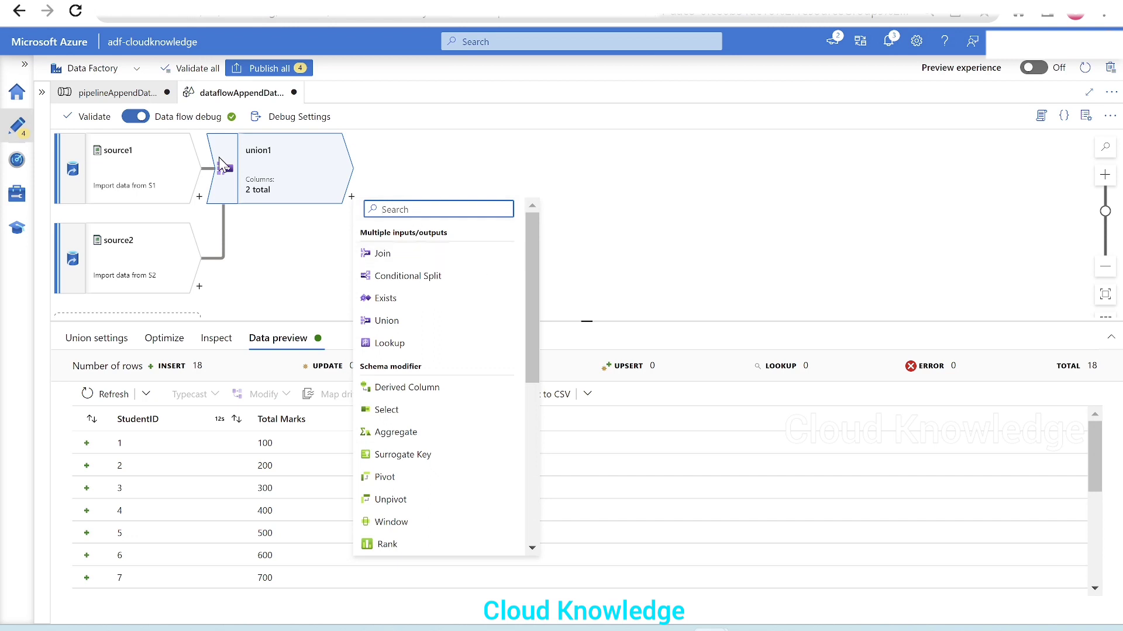
{"action": "scroll", "coordinate": [508, 409], "scroll_direction": "down", "scroll_amount": 5}
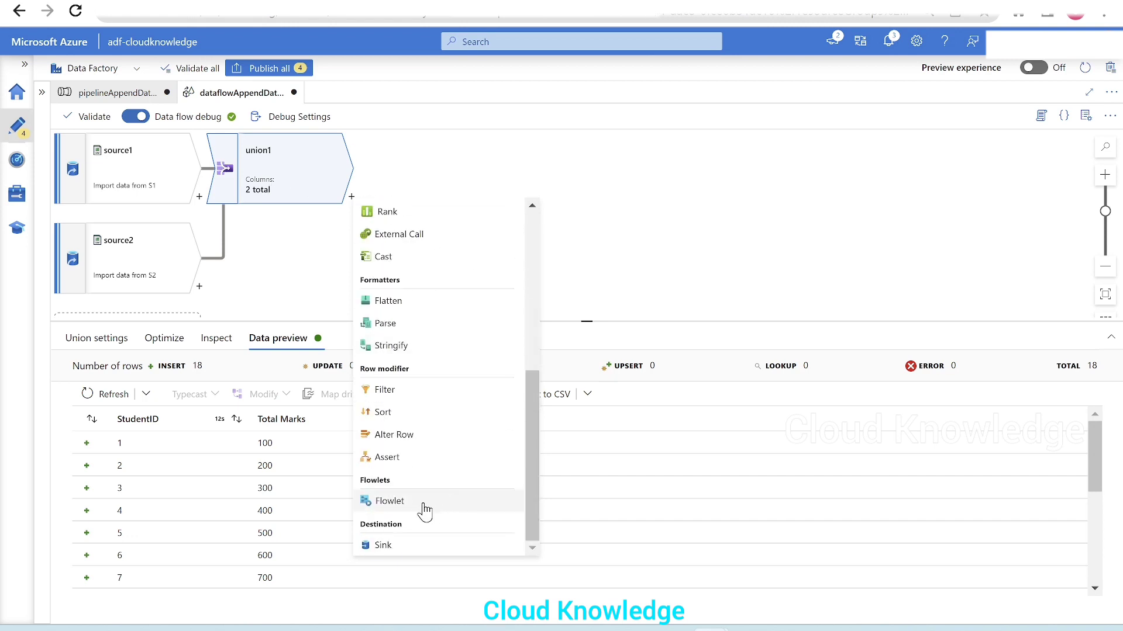
{"action": "left_click", "coordinate": [467, 542]}
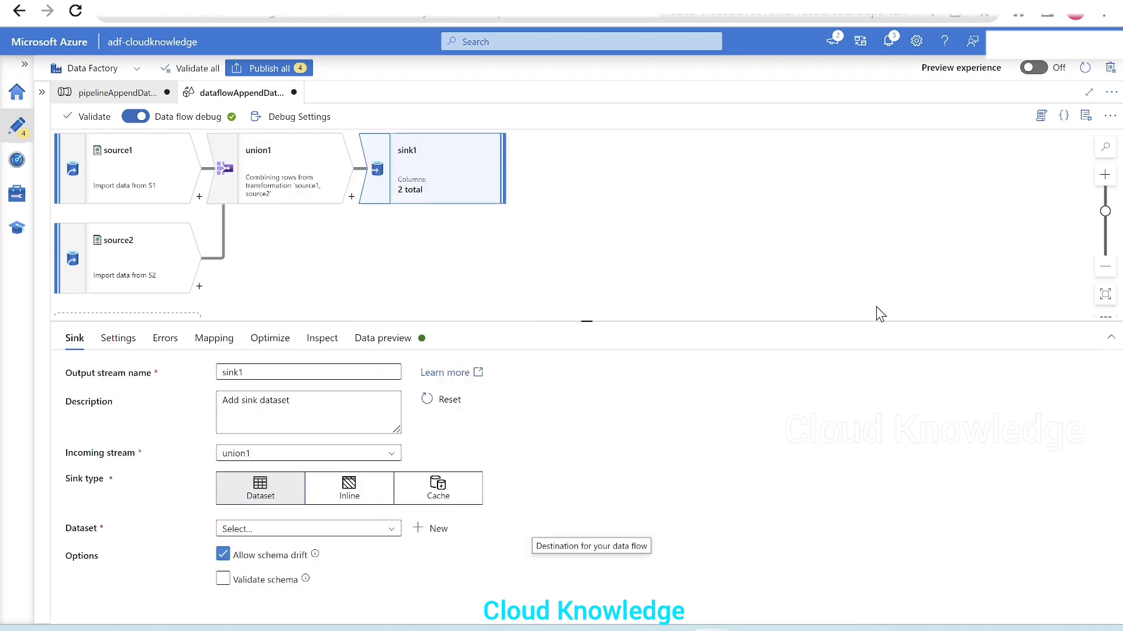
Step: Start a new dataset for sink1 using Azure Data Lake Storage Gen2 as the store and DelimitedText as the format
{"action": "left_click", "coordinate": [429, 529]}
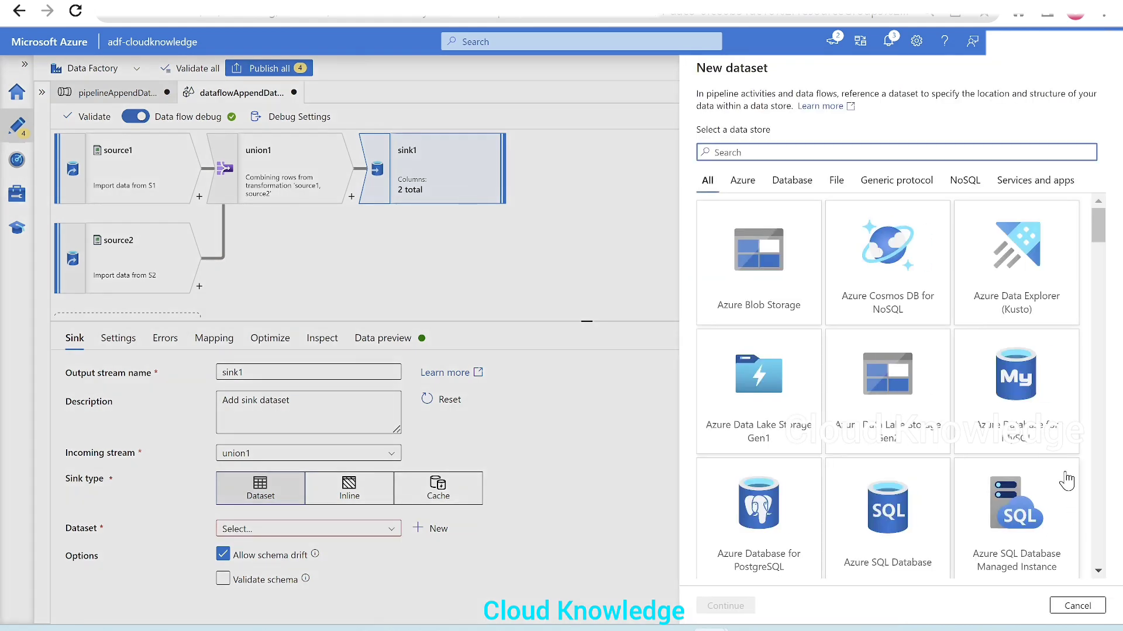
{"action": "left_click", "coordinate": [893, 413]}
{"action": "left_click", "coordinate": [726, 606]}
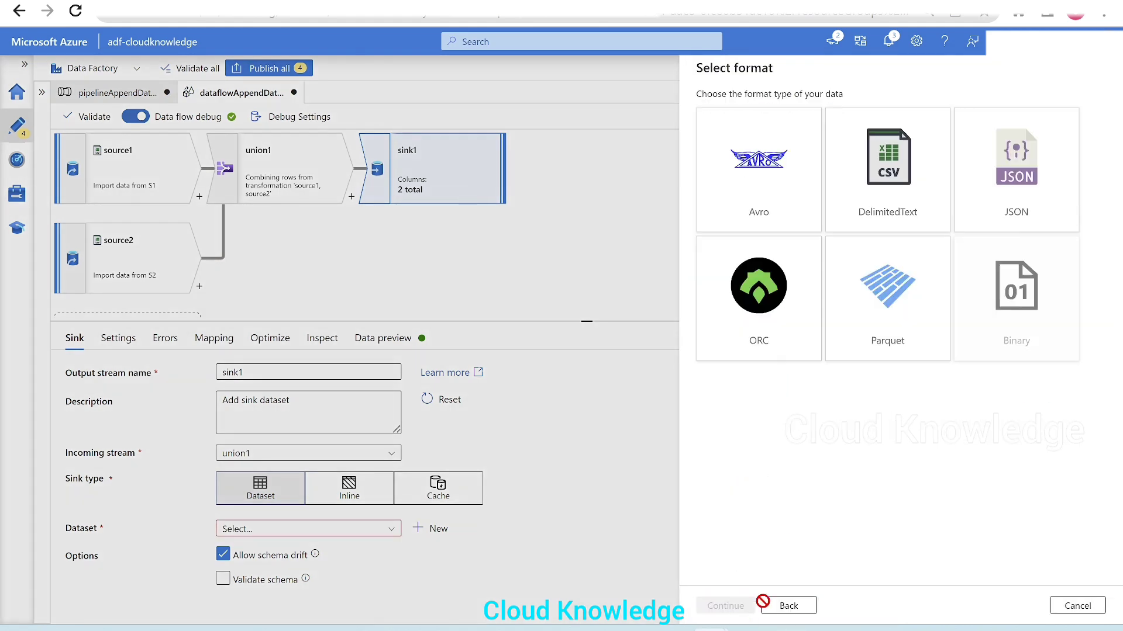
{"action": "left_click", "coordinate": [924, 221]}
{"action": "left_click", "coordinate": [725, 606]}
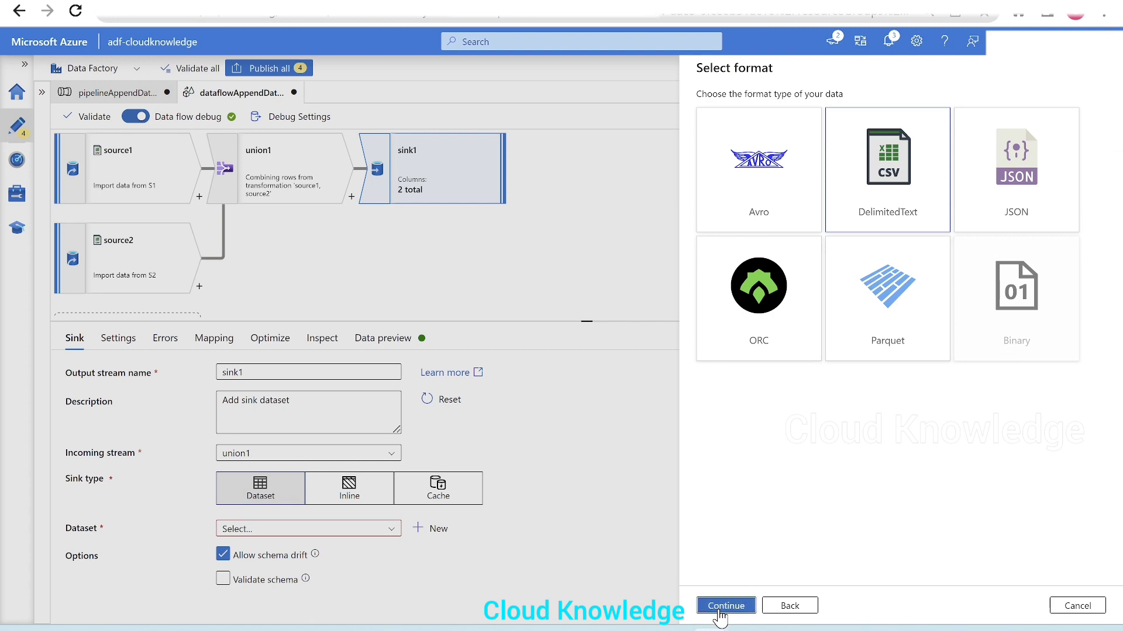
Step: Name the sink dataset SinkS1S2 and link it to the AzureDataLakeStorage1 service
{"action": "left_click_drag", "start_coordinate": [785, 116], "coordinate": [654, 117]}
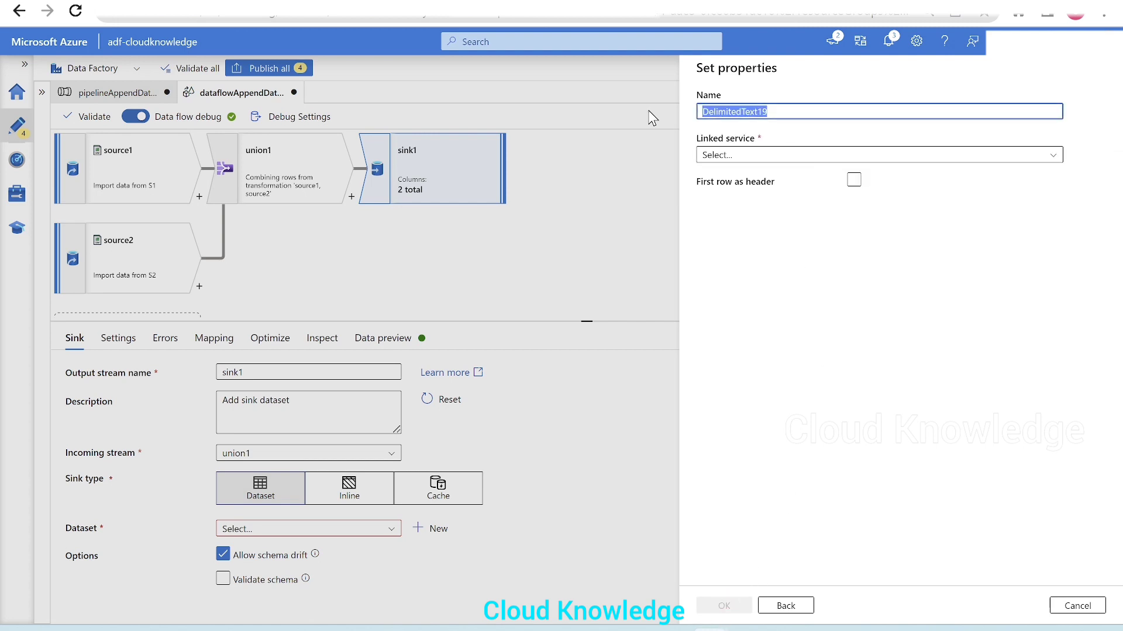
{"action": "type", "text": "Sink"}
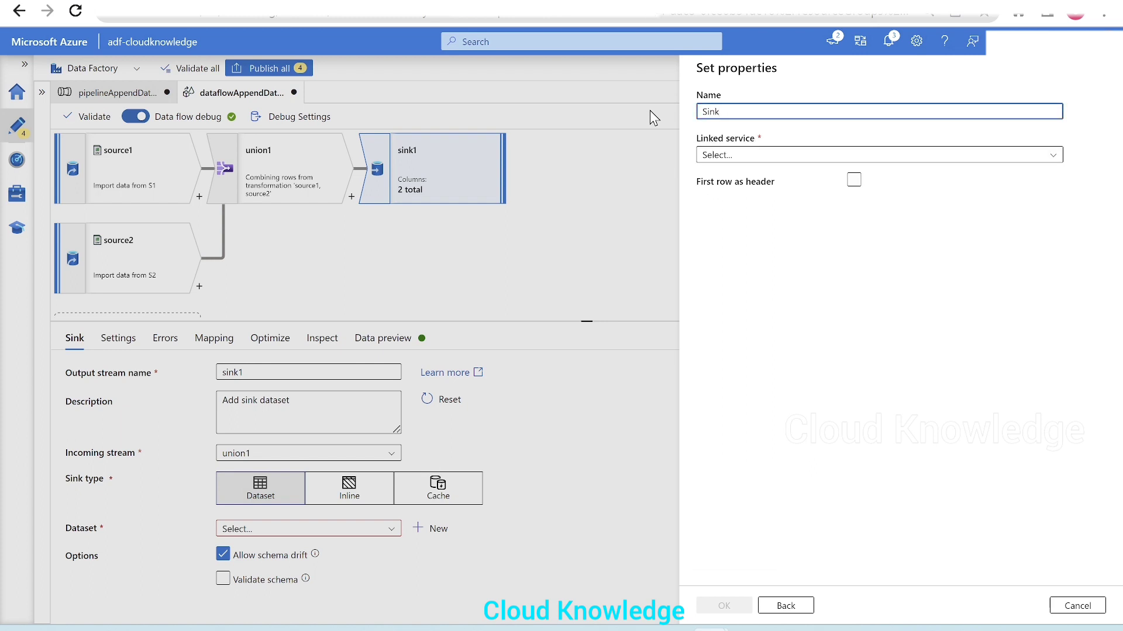
{"action": "left_click", "coordinate": [741, 157]}
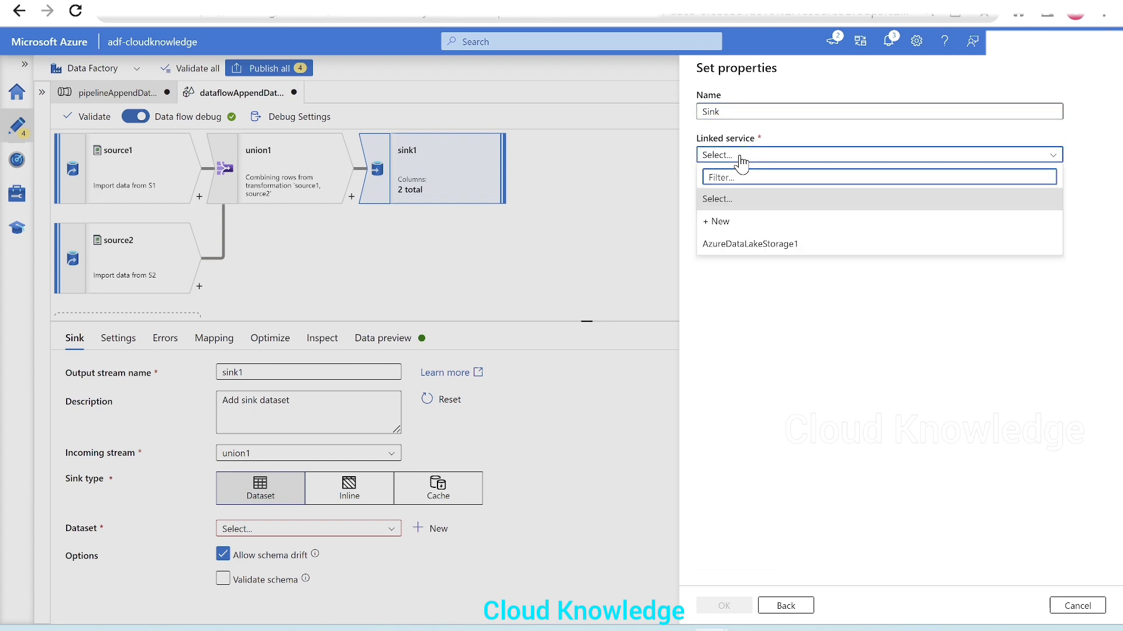
{"action": "left_click", "coordinate": [741, 155]}
{"action": "left_click", "coordinate": [741, 109]}
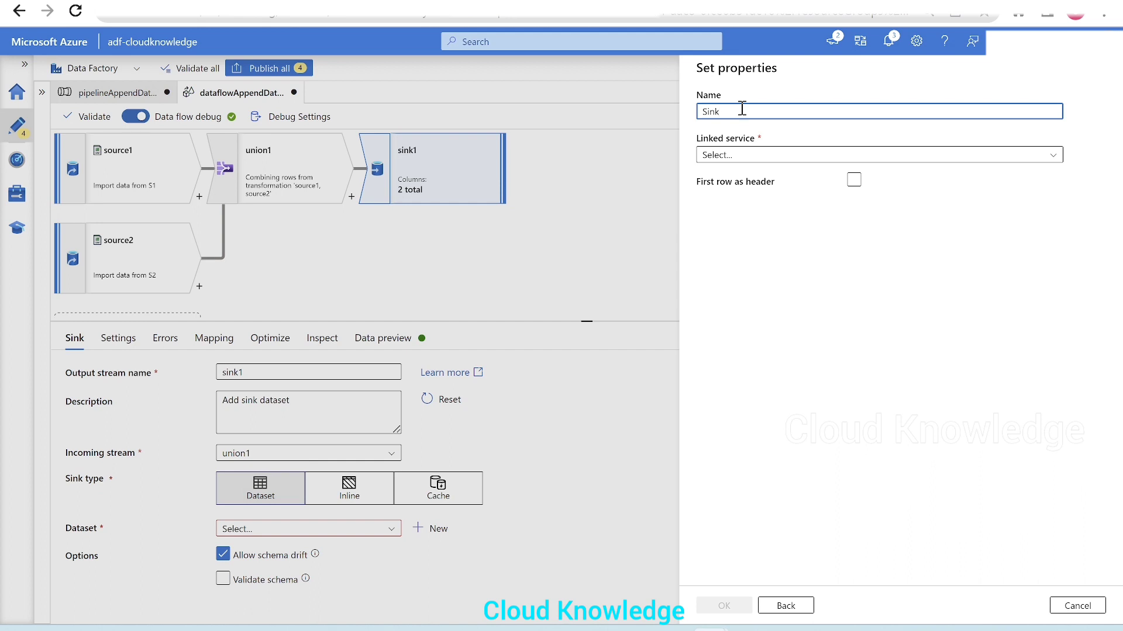
{"action": "left_click", "coordinate": [778, 155]}
{"action": "left_click", "coordinate": [746, 250]}
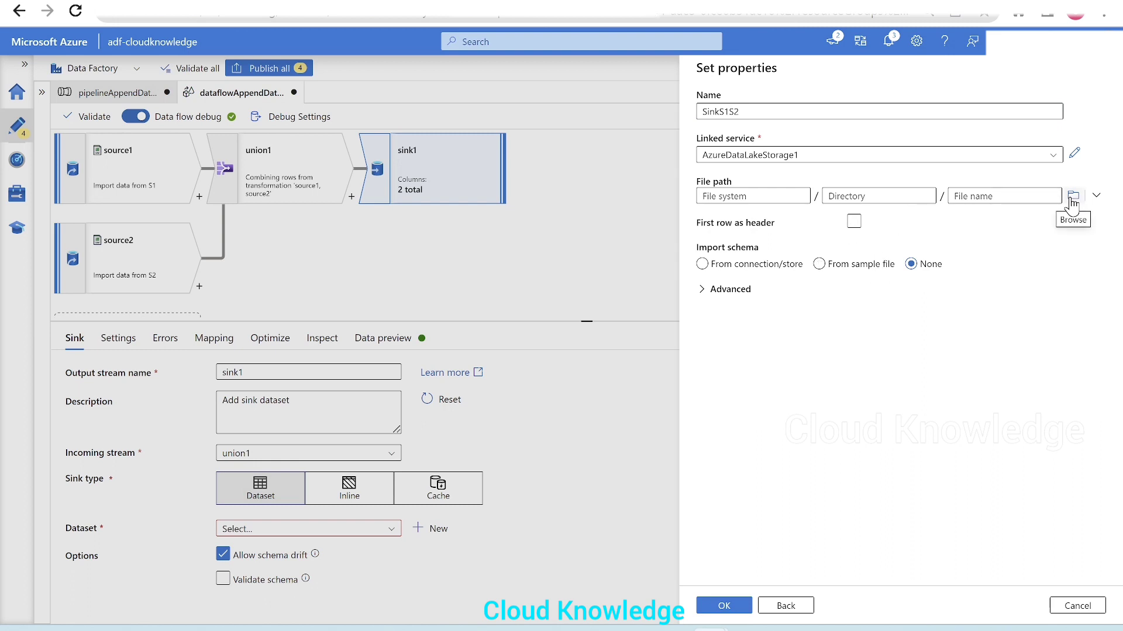
Step: Set the sink dataset's file path to the F1 folder inside testoutput
{"action": "left_click", "coordinate": [1072, 198]}
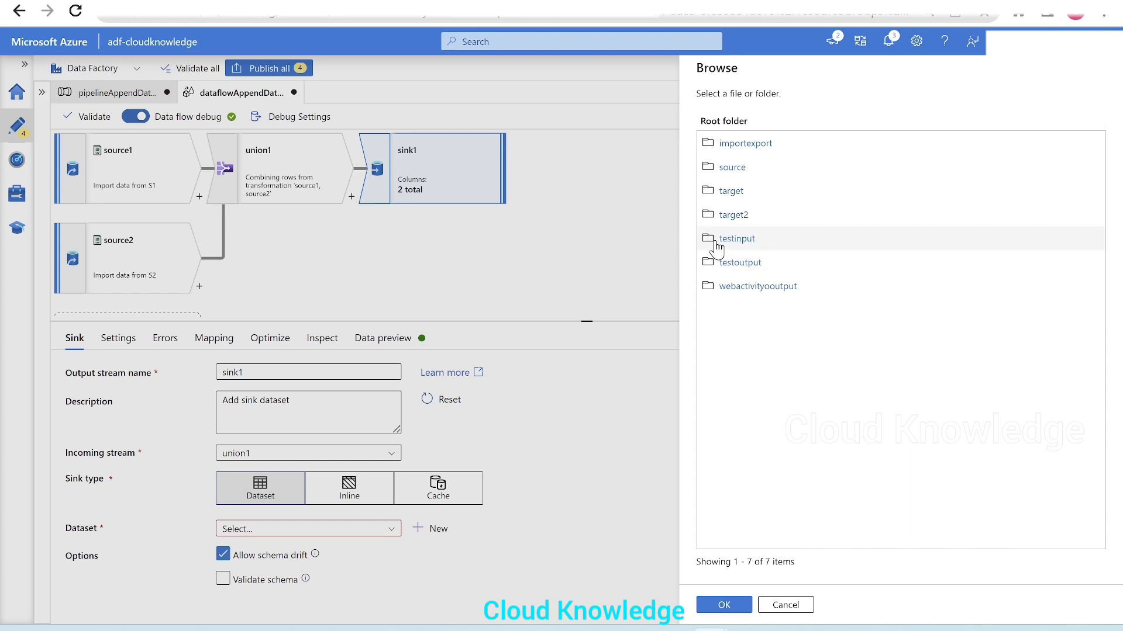
{"action": "left_click", "coordinate": [741, 263]}
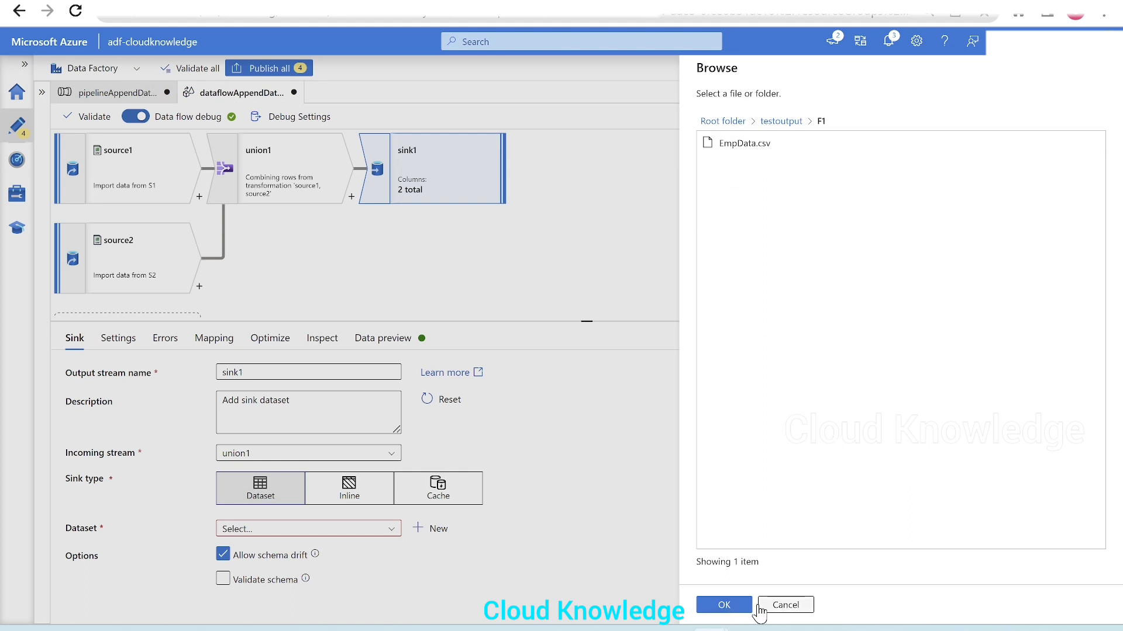
{"action": "left_click", "coordinate": [731, 608]}
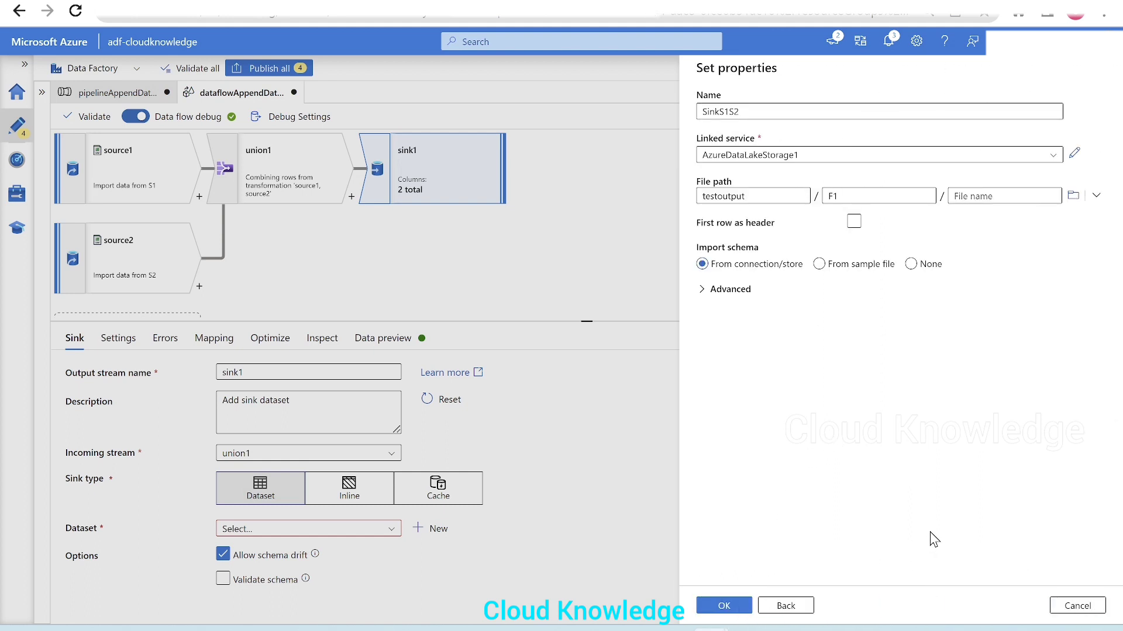
Step: Enable first row as header, set schema import to None, and create the SinkS1S2 dataset
{"action": "left_click", "coordinate": [852, 225]}
{"action": "left_click", "coordinate": [911, 263]}
{"action": "left_click", "coordinate": [729, 607]}
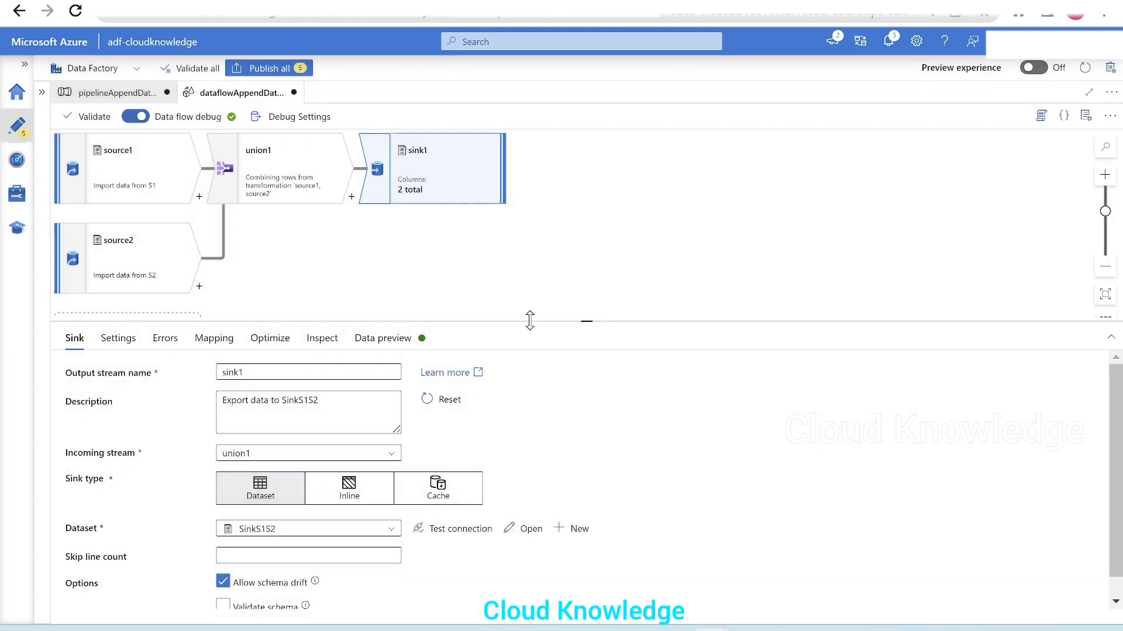
Step: Set sink1's file name option to Output to single file and apply single partitioning
{"action": "left_click_drag", "start_coordinate": [529, 319], "coordinate": [539, 283]}
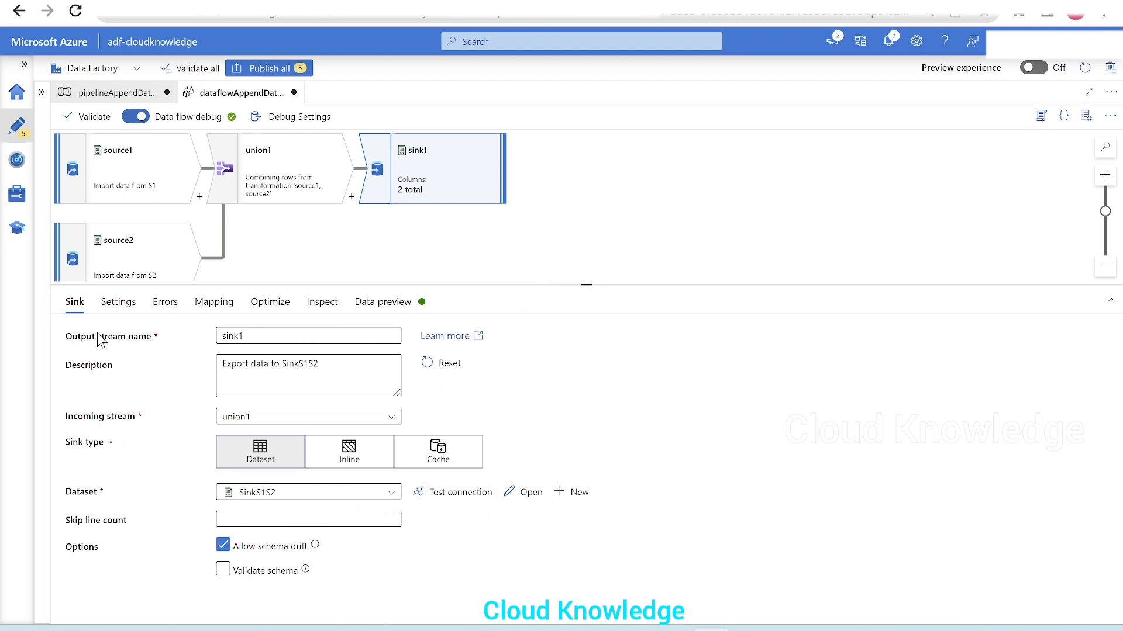
{"action": "left_click", "coordinate": [119, 303]}
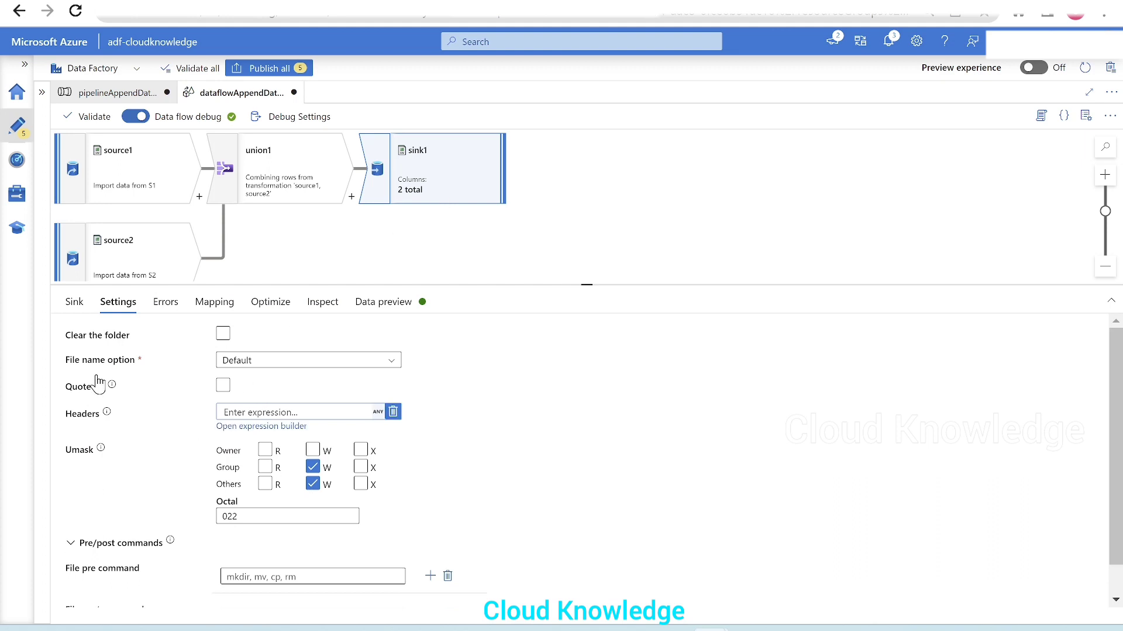
{"action": "left_click", "coordinate": [360, 367]}
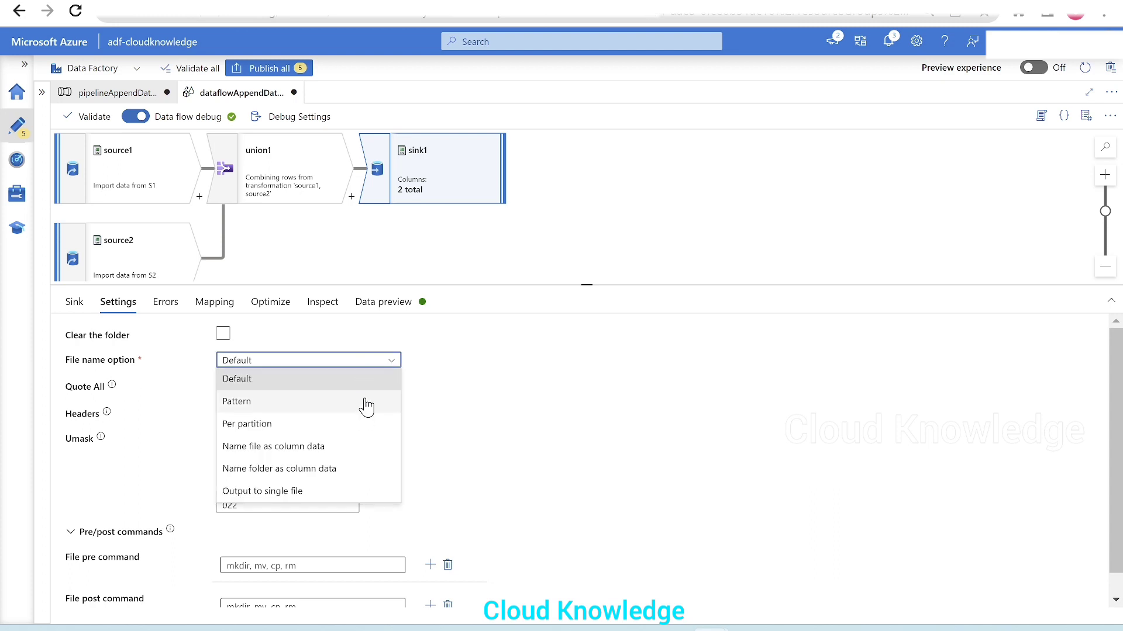
{"action": "left_click", "coordinate": [255, 491]}
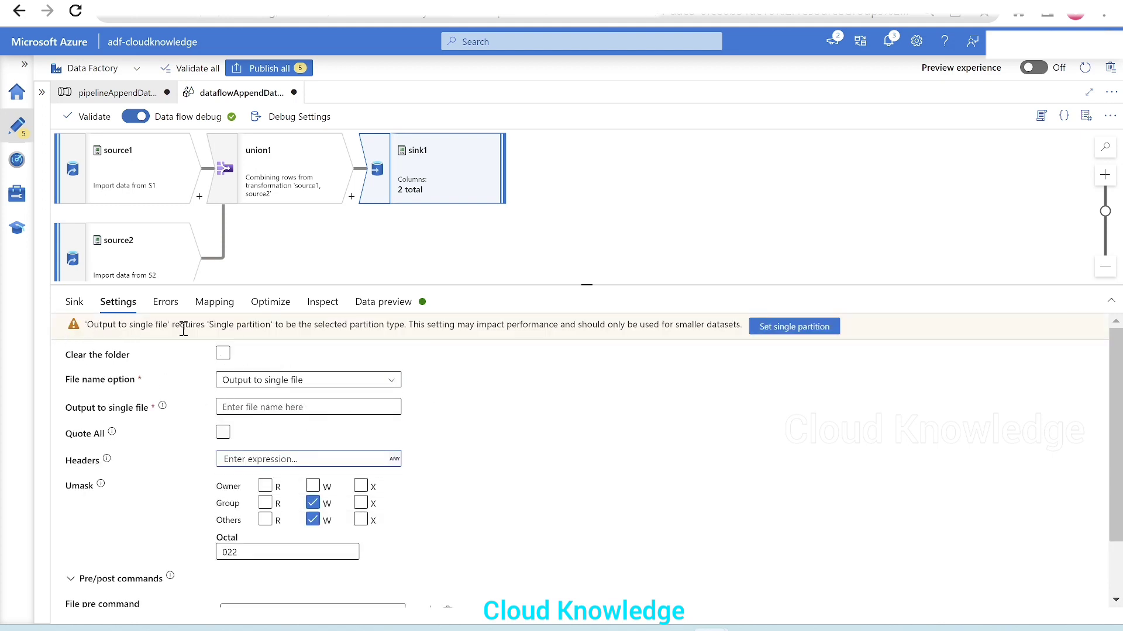
{"action": "left_click", "coordinate": [785, 328]}
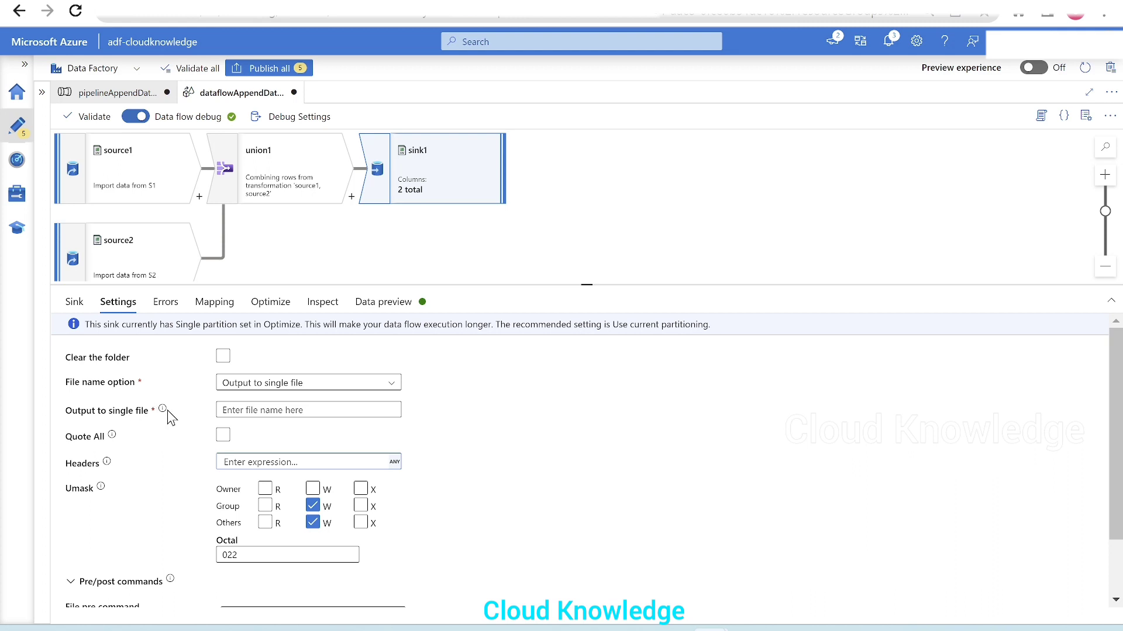
Step: Read the description of sink1's Output to single file setting
{"action": "mouse_move", "coordinate": [167, 417]}
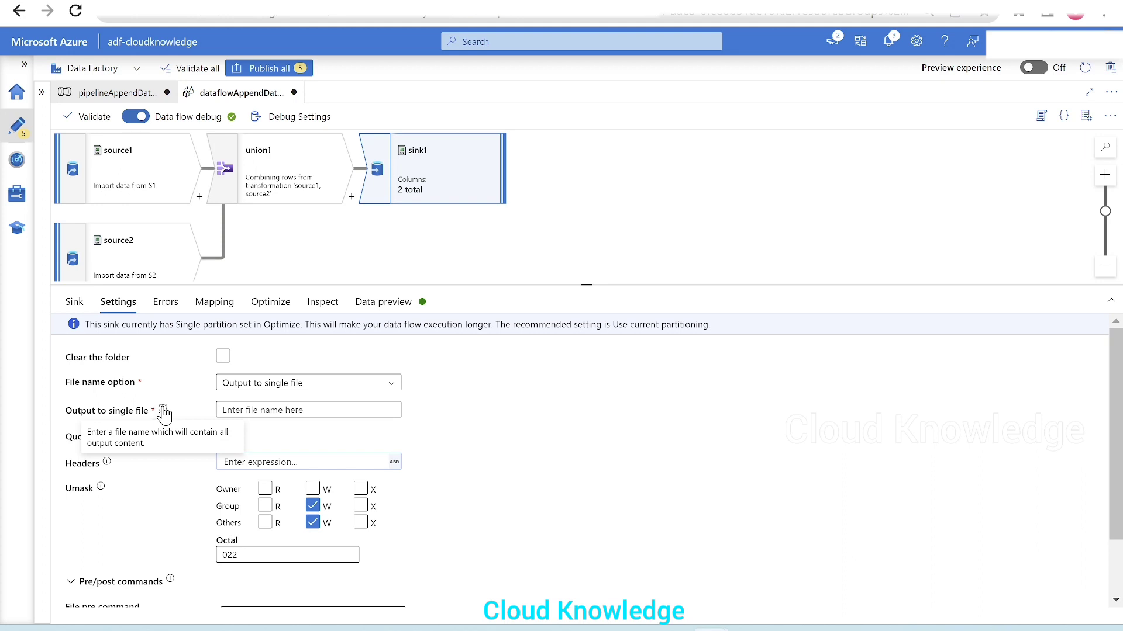
{"action": "left_click", "coordinate": [259, 410]}
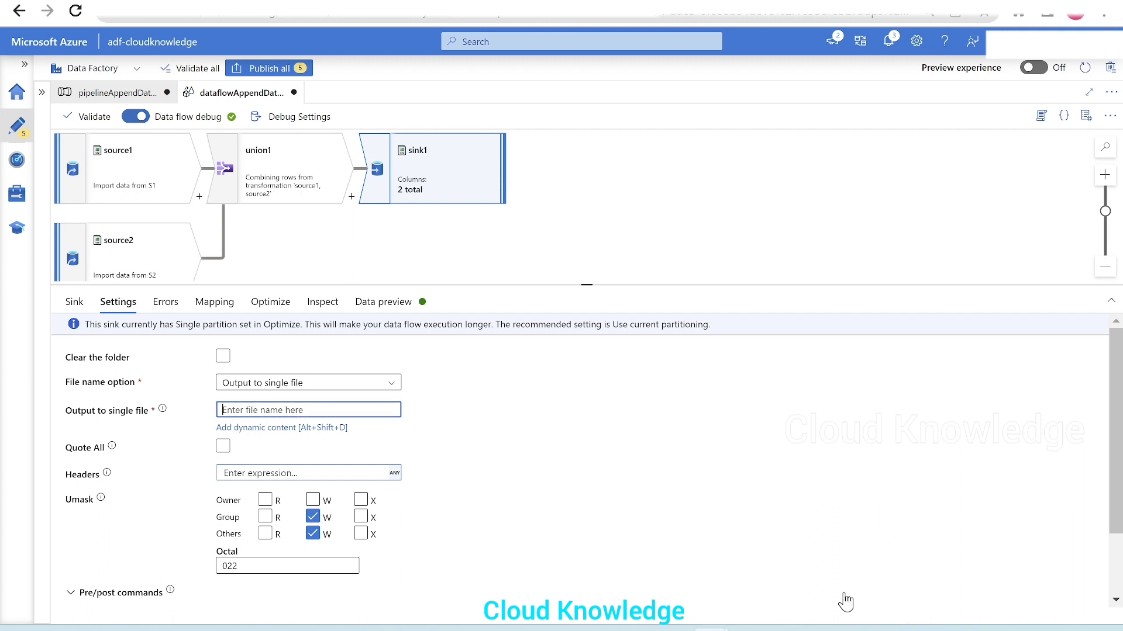
{"action": "left_click", "coordinate": [753, 630]}
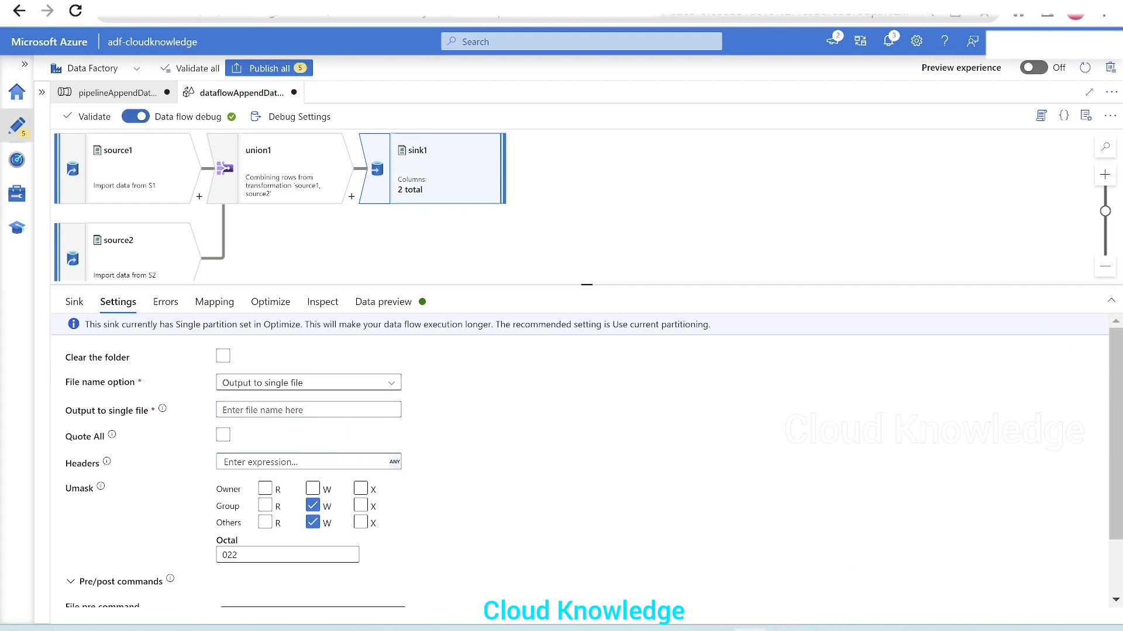
{"action": "left_click", "coordinate": [751, 630]}
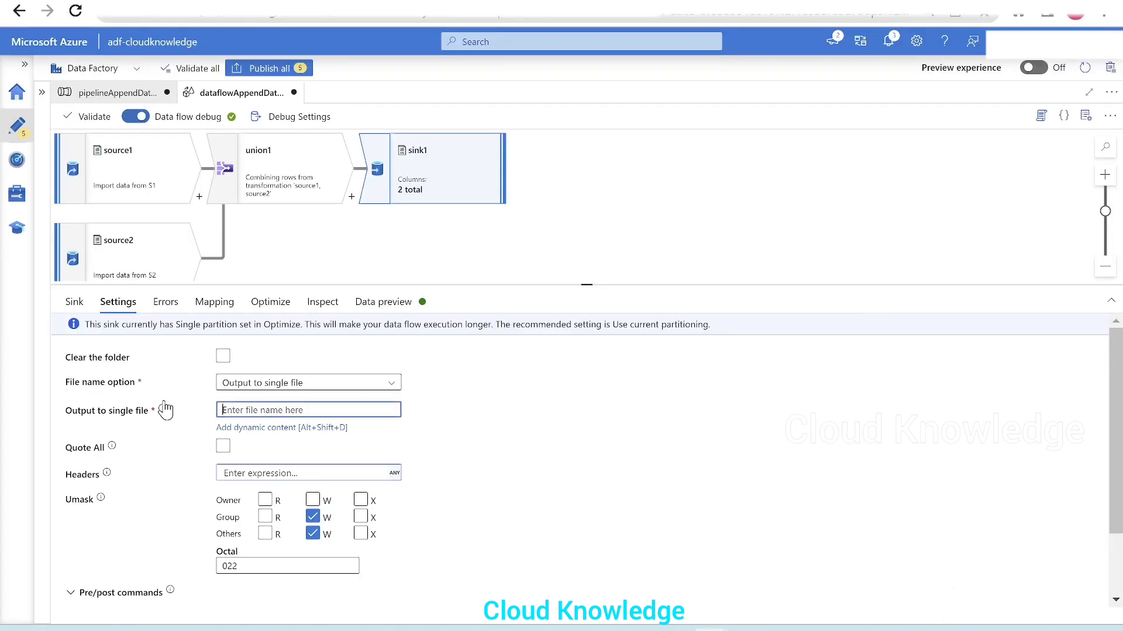
Step: Try a currentDate() expression as dynamic content for sink1's single output file name, and discard it
{"action": "left_click", "coordinate": [259, 431]}
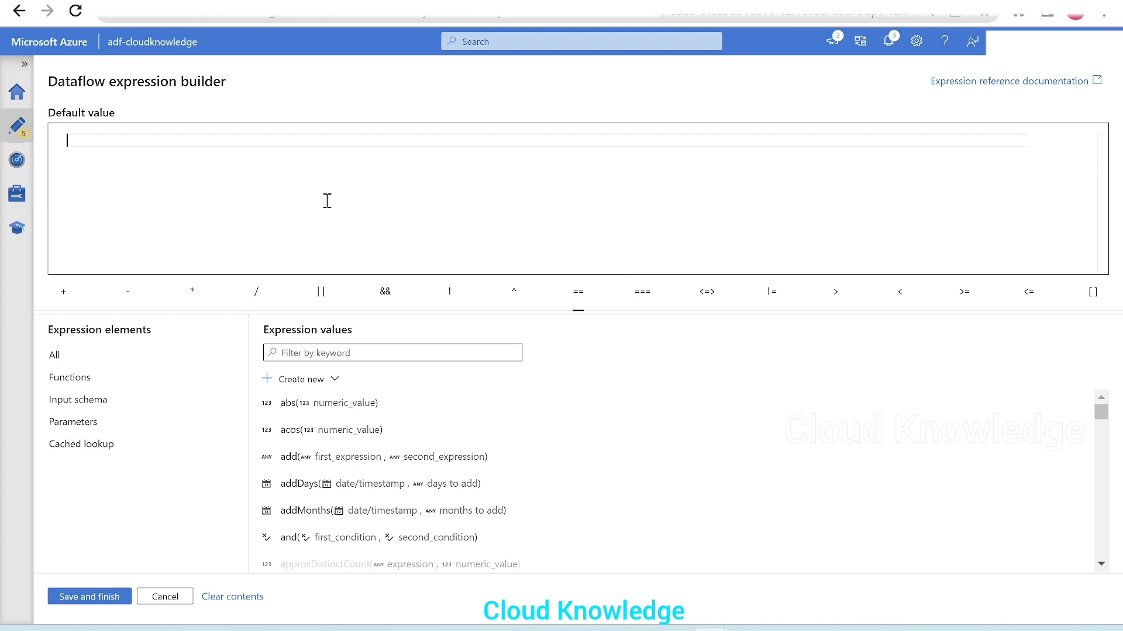
{"action": "type", "text": "curr"}
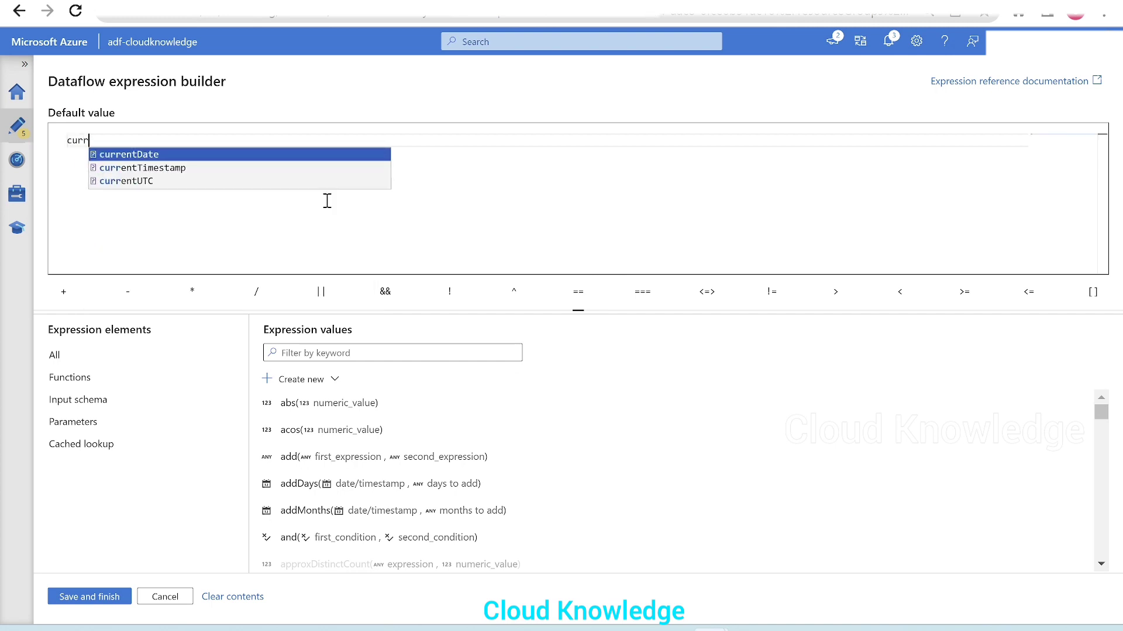
{"action": "key", "text": "Return"}
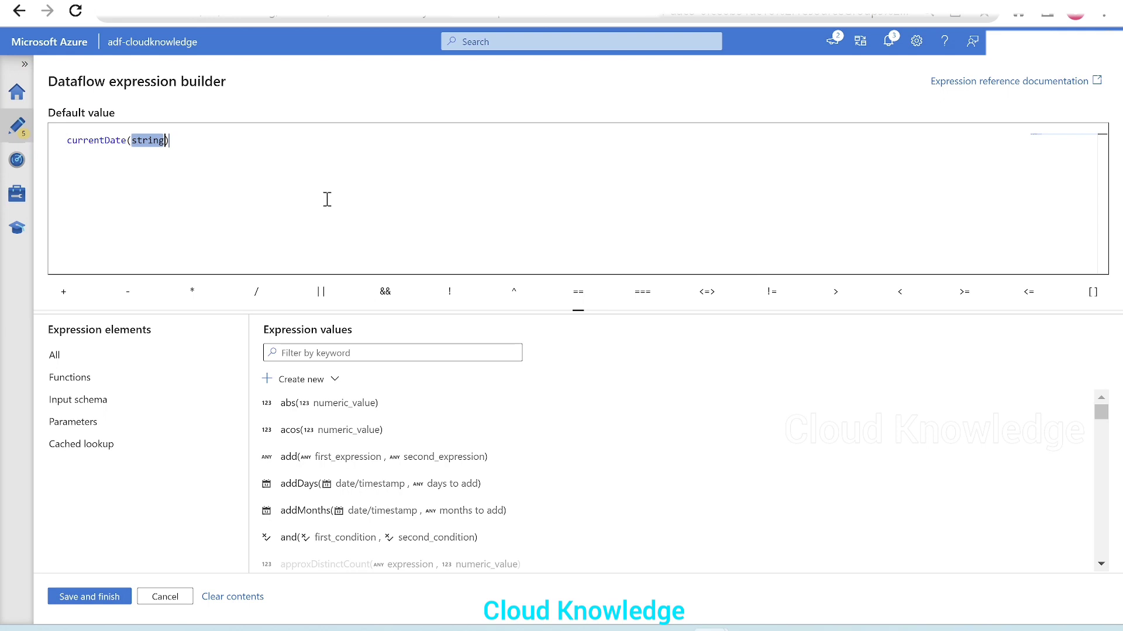
{"action": "key", "text": "BackSpace"}
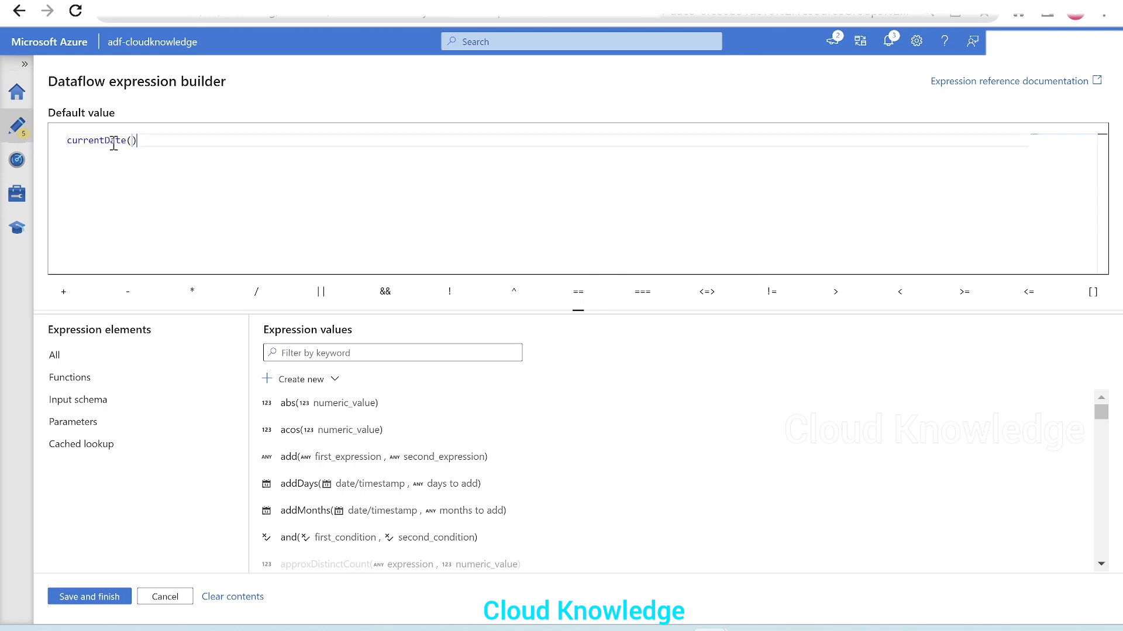
{"action": "key", "text": "Left"}
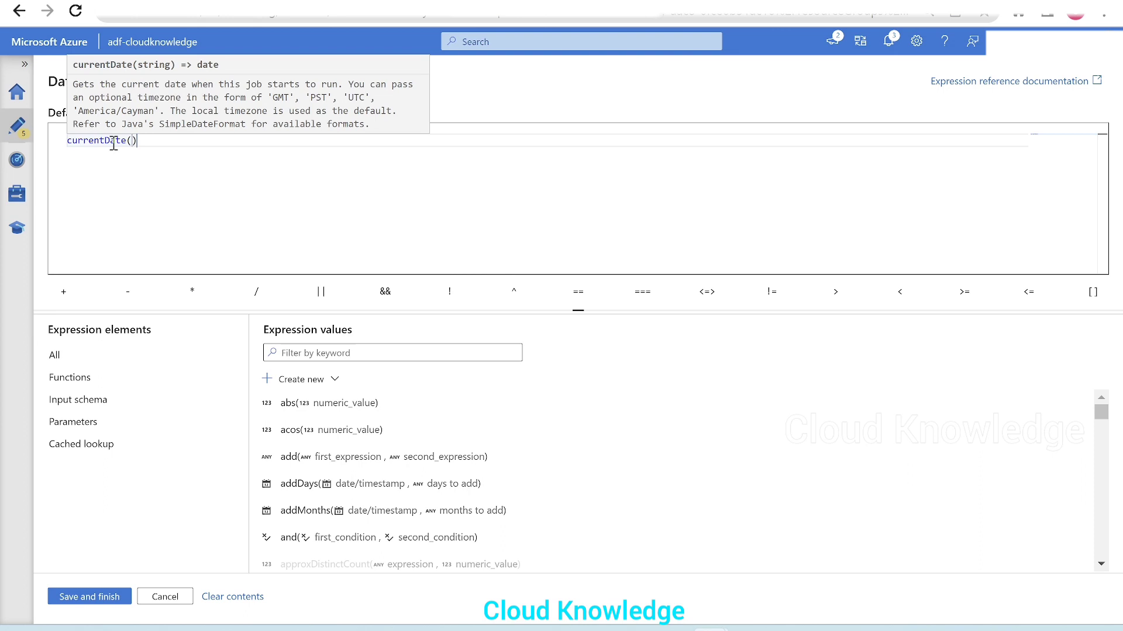
{"action": "key", "text": "Right"}
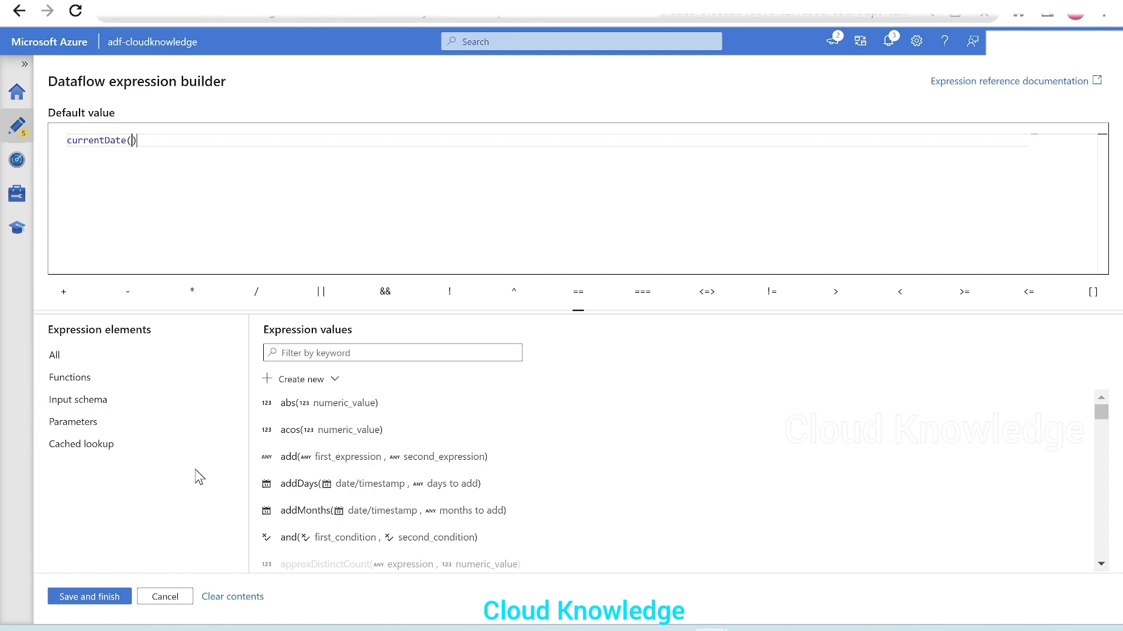
{"action": "scroll", "coordinate": [671, 443], "scroll_direction": "down", "scroll_amount": 10}
{"action": "scroll", "coordinate": [671, 498], "scroll_direction": "up", "scroll_amount": 10}
{"action": "left_click_drag", "start_coordinate": [223, 158], "coordinate": [58, 132]}
{"action": "key", "text": "BackSpace"}
{"action": "left_click", "coordinate": [165, 597]}
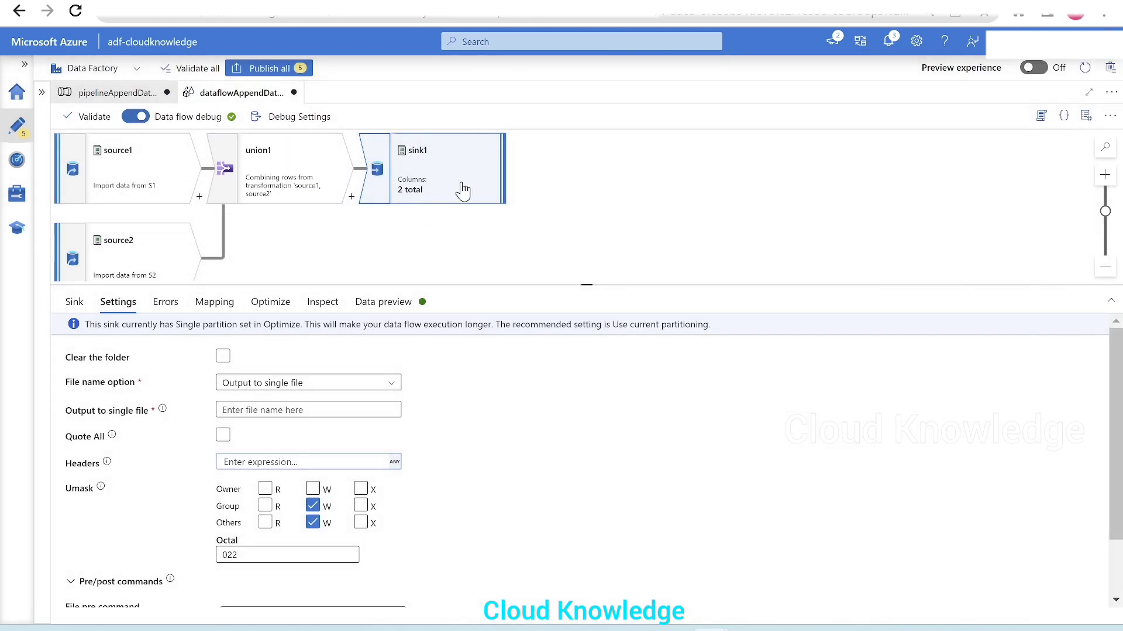
Step: Insert a Derived Column transformation between union1 and sink1
{"action": "left_click", "coordinate": [352, 197]}
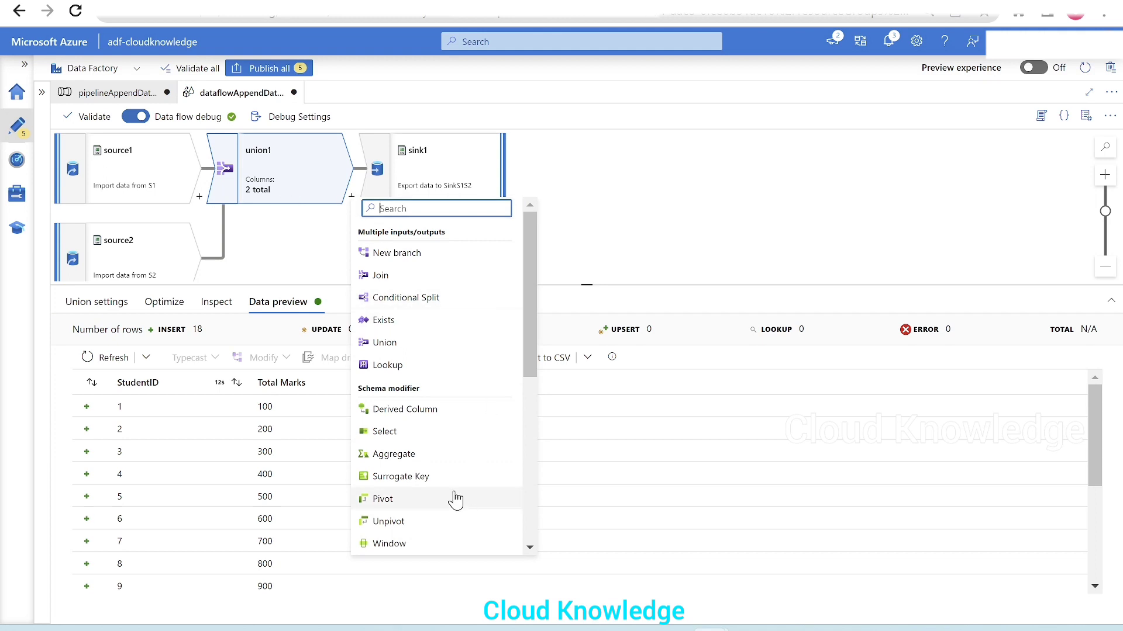
{"action": "left_click", "coordinate": [439, 416]}
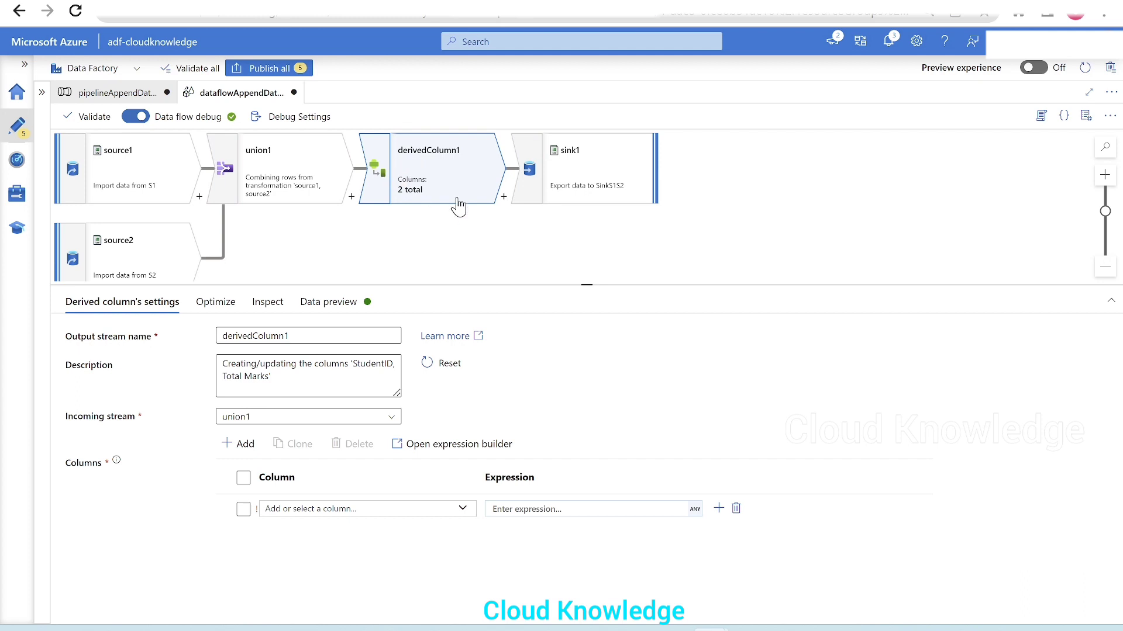
{"action": "left_click", "coordinate": [562, 178]}
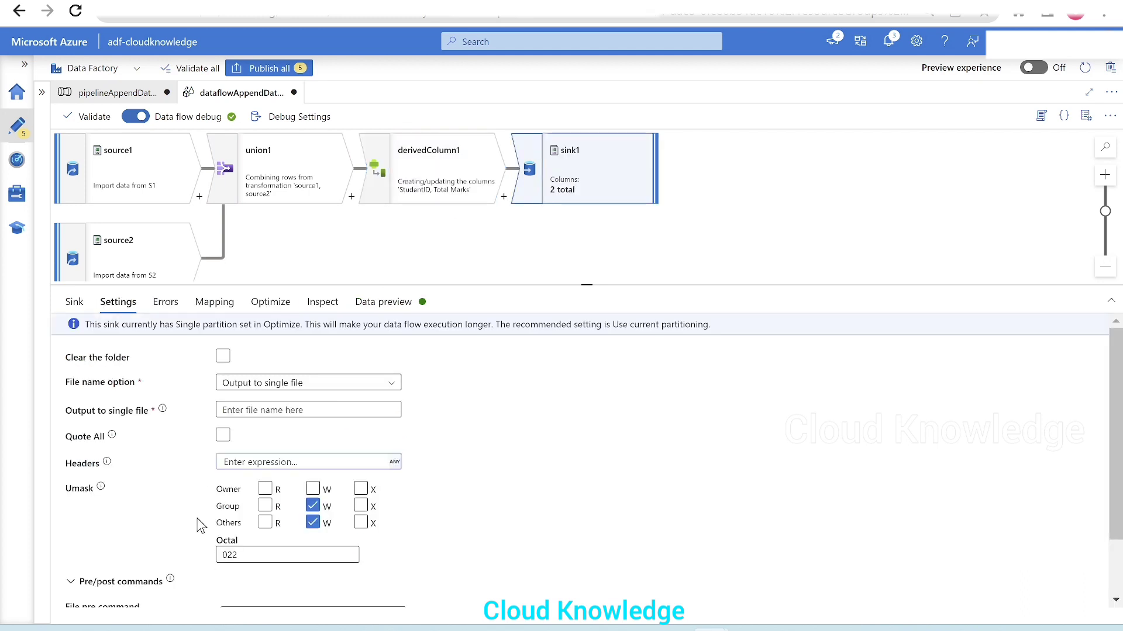
{"action": "left_click", "coordinate": [247, 415]}
{"action": "left_click", "coordinate": [349, 425]}
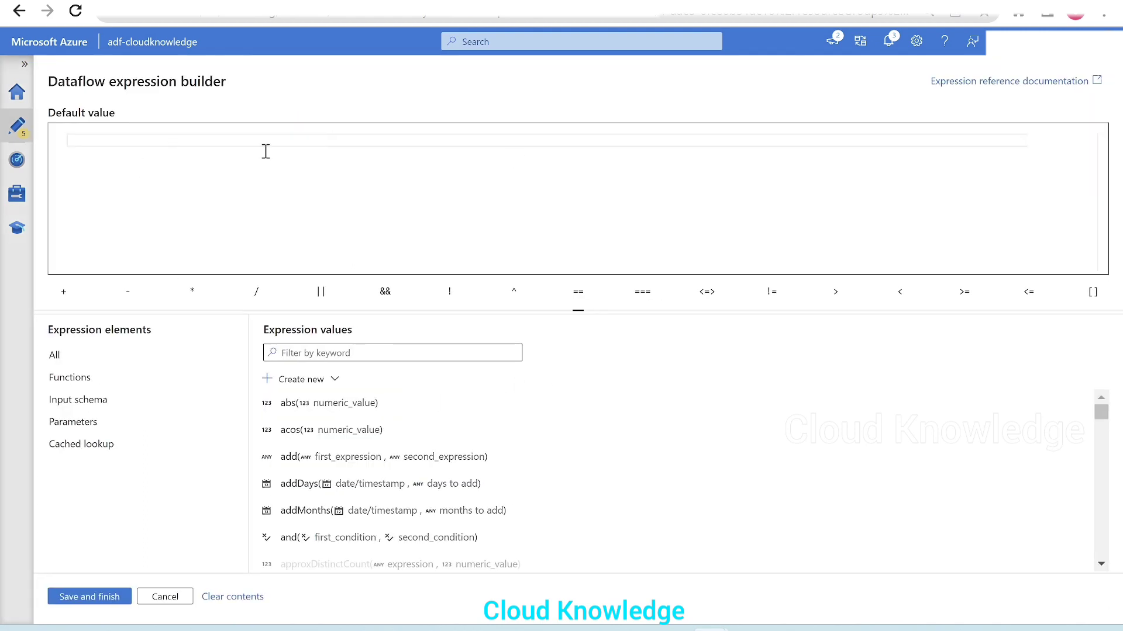
{"action": "left_click", "coordinate": [166, 597]}
Step: Preview the output of a currentDate() expression for column1 in derivedColumn1, and discard the expression
{"action": "left_click", "coordinate": [452, 176]}
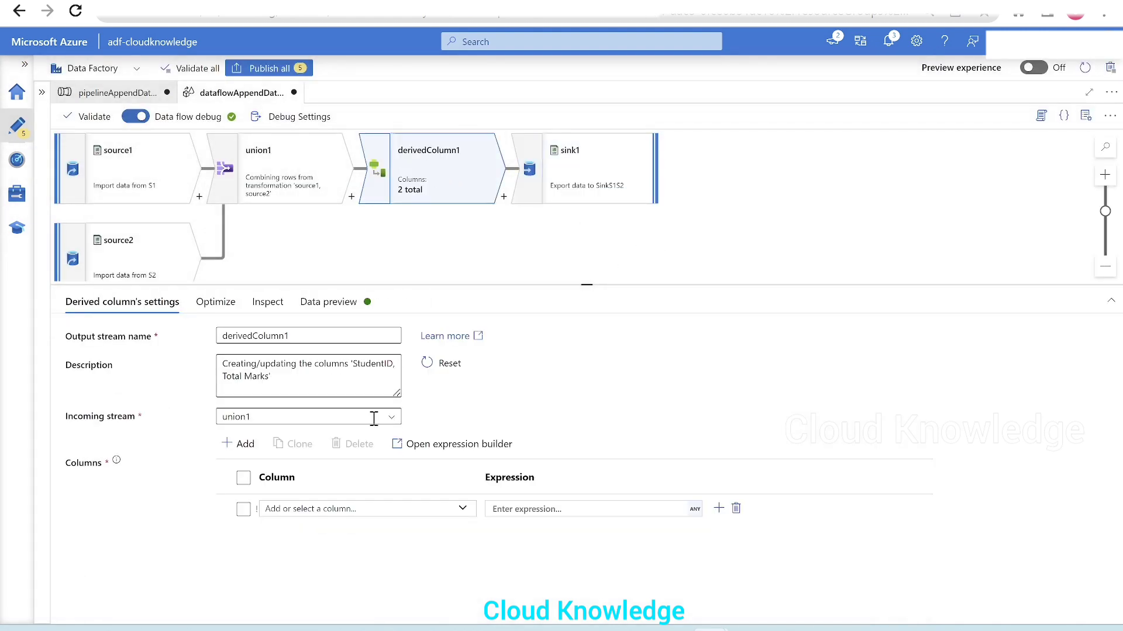
{"action": "left_click", "coordinate": [524, 508]}
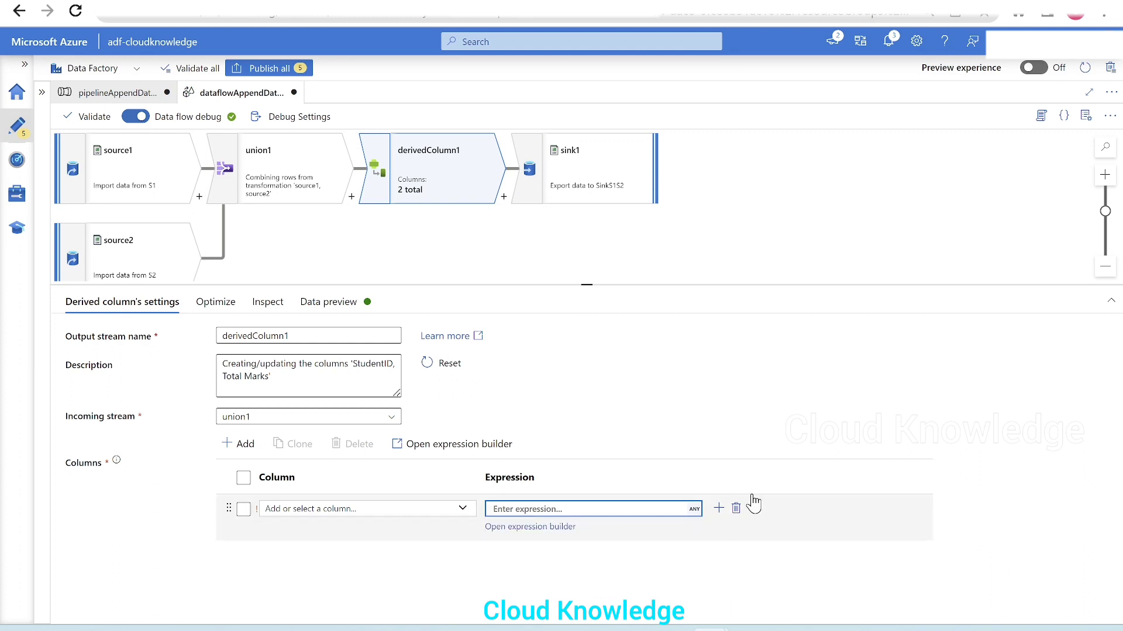
{"action": "left_click", "coordinate": [316, 201]}
{"action": "type", "text": "cu"}
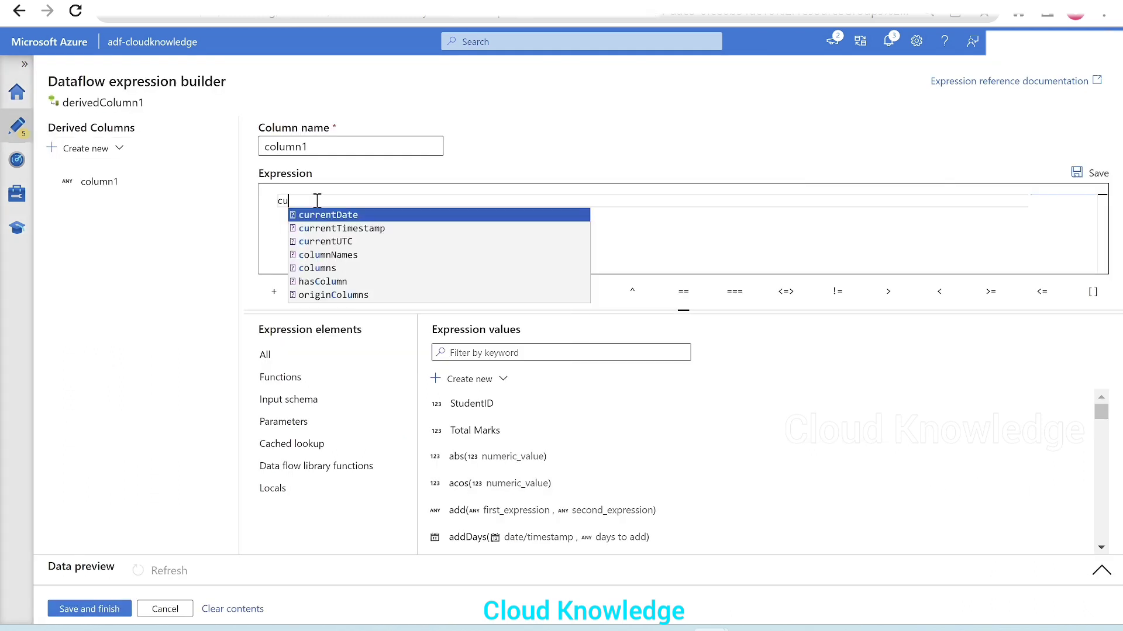
{"action": "type", "text": "rre"}
{"action": "key", "text": "Return"}
{"action": "key", "text": "BackSpace"}
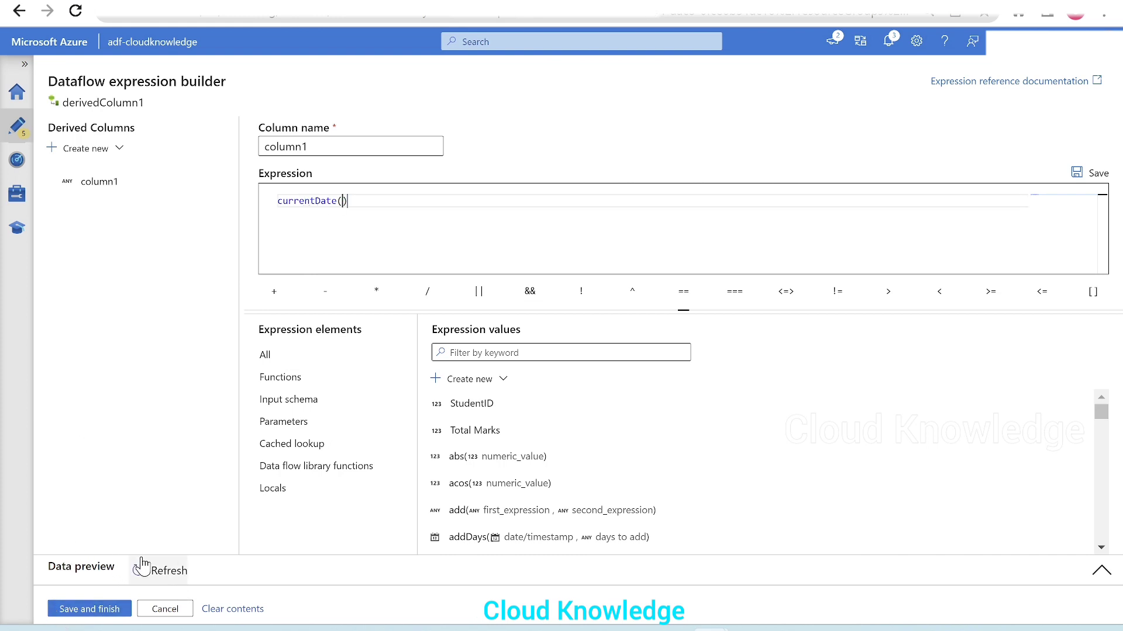
{"action": "left_click", "coordinate": [165, 571]}
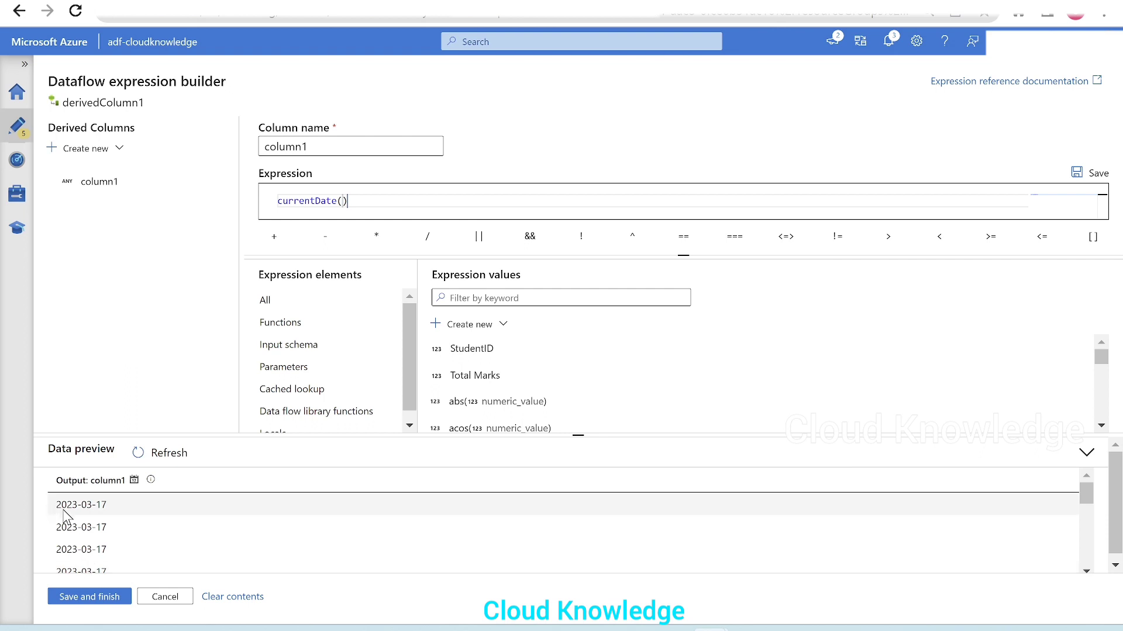
{"action": "left_click", "coordinate": [169, 604]}
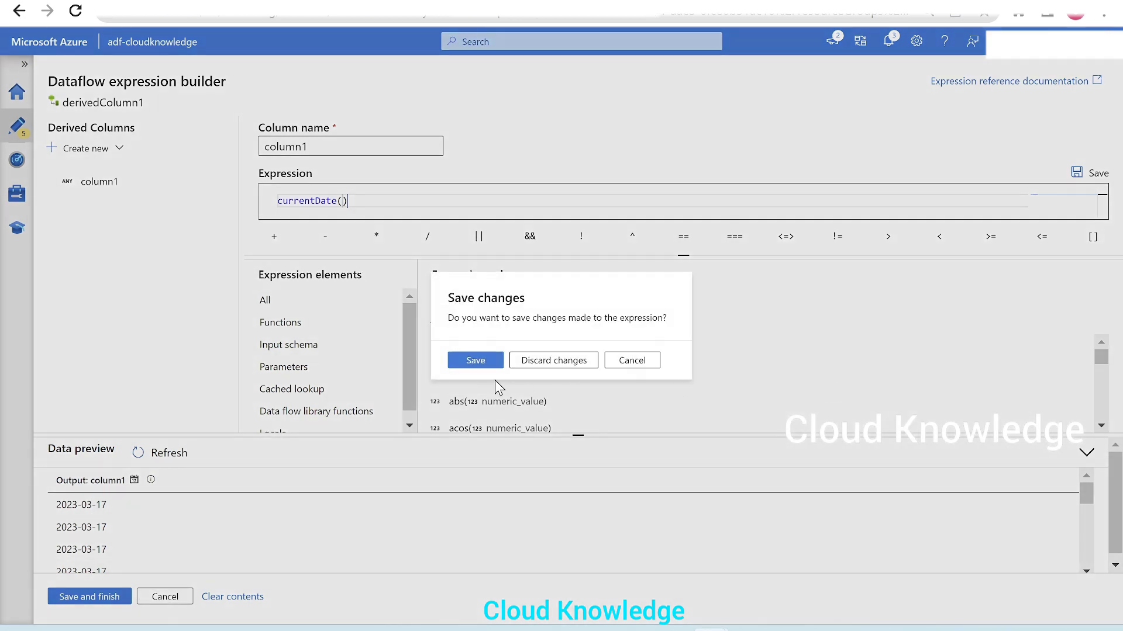
{"action": "left_click", "coordinate": [558, 362]}
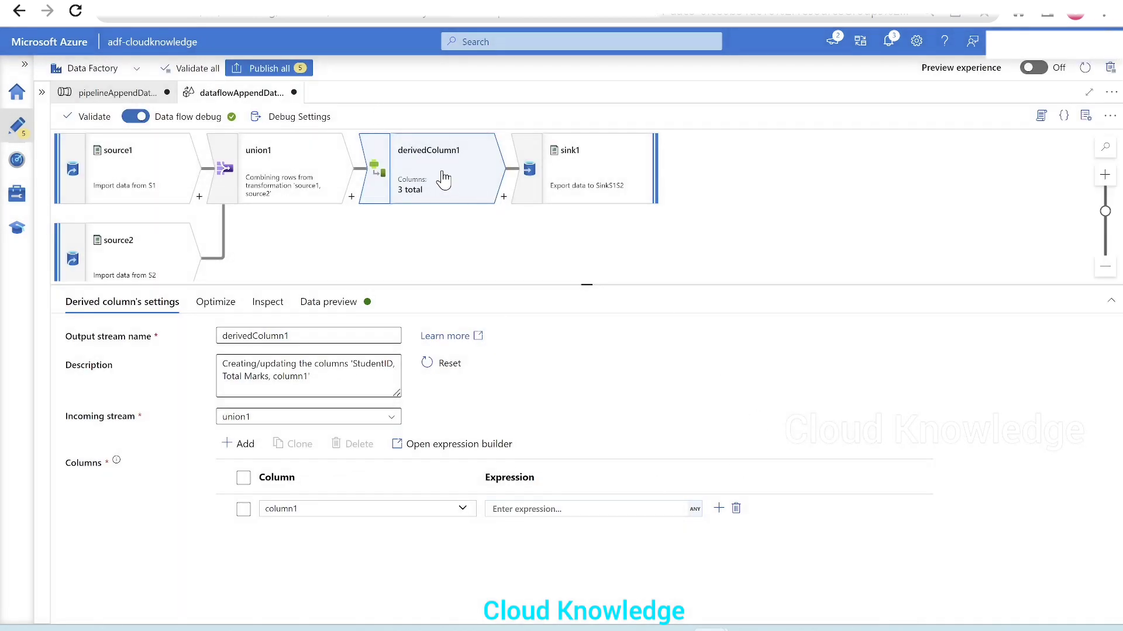
Step: Go to sink1's single output file name setting and review the file-naming sketch on the whiteboard
{"action": "left_click", "coordinate": [587, 184]}
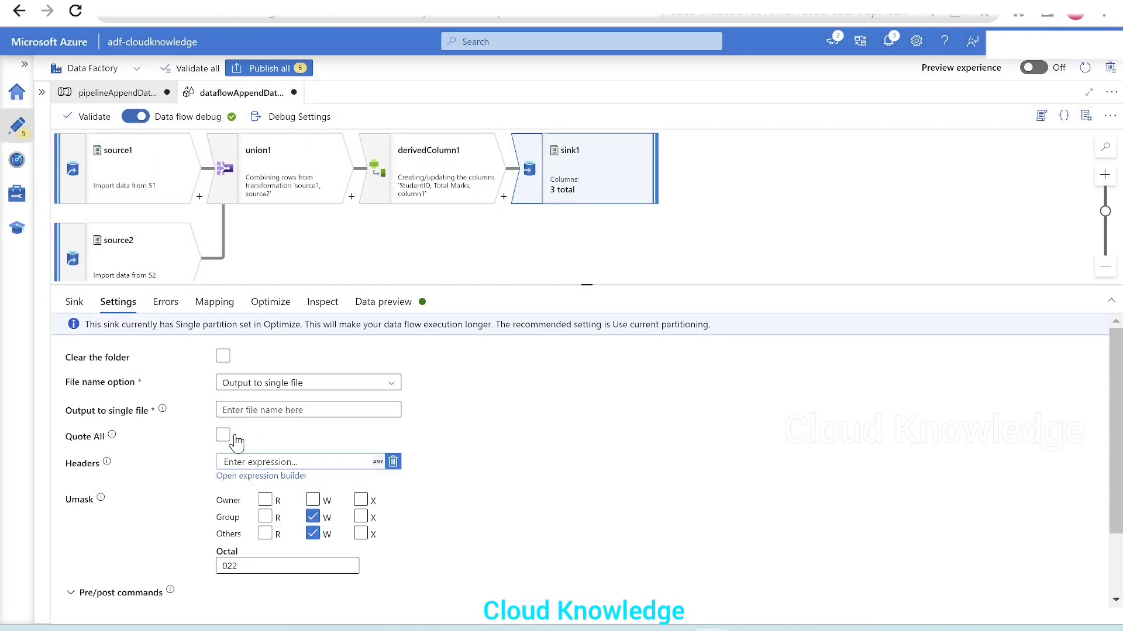
{"action": "left_click", "coordinate": [262, 412]}
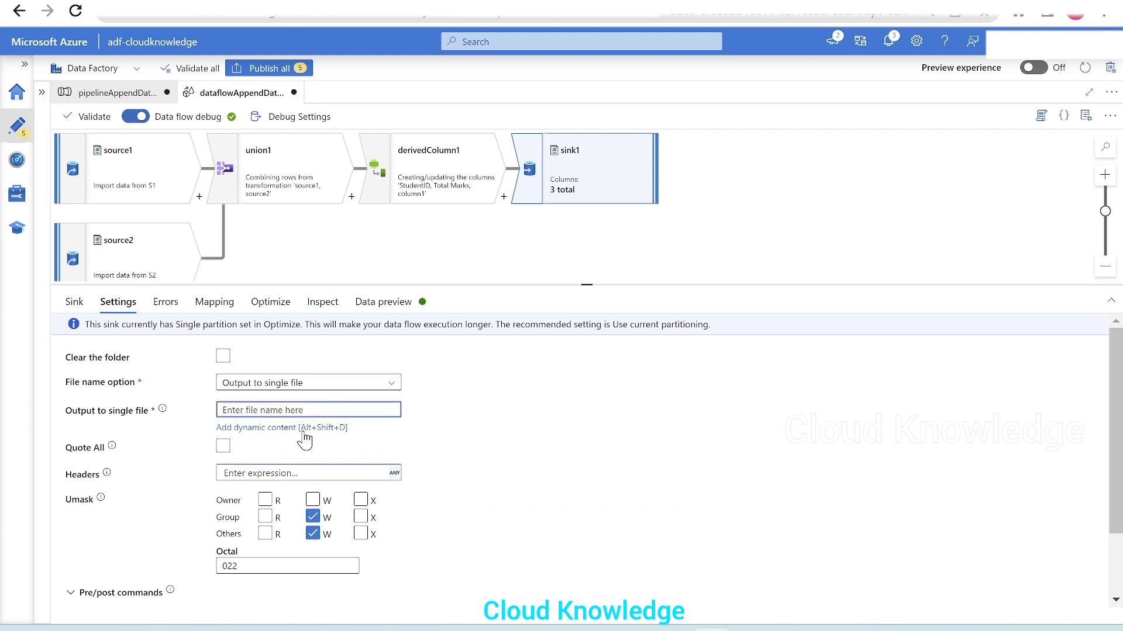
{"action": "left_click", "coordinate": [748, 624]}
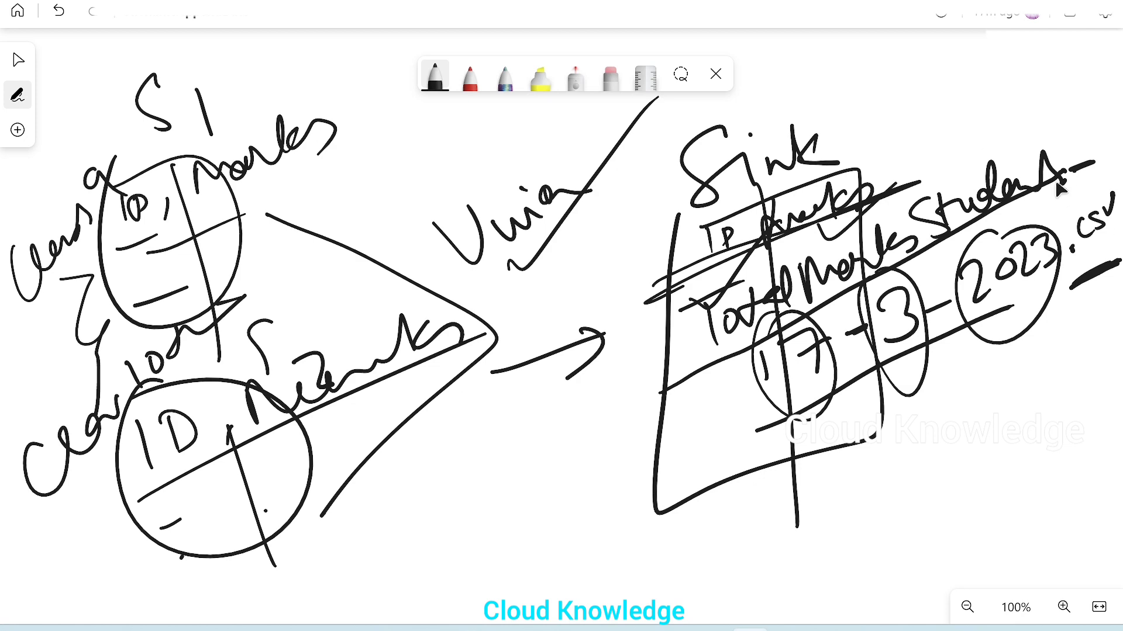
{"action": "key", "text": "alt+Tab"}
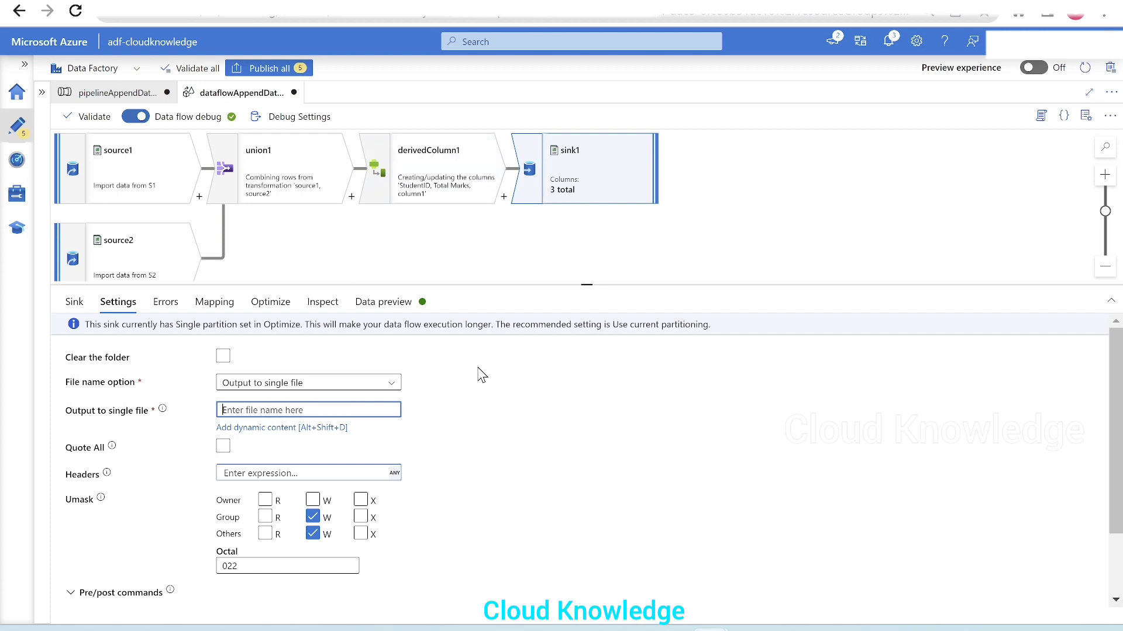
Step: Rename column1 in derivedColumn1 to Dummy and open the expression builder for it
{"action": "left_click", "coordinate": [424, 187]}
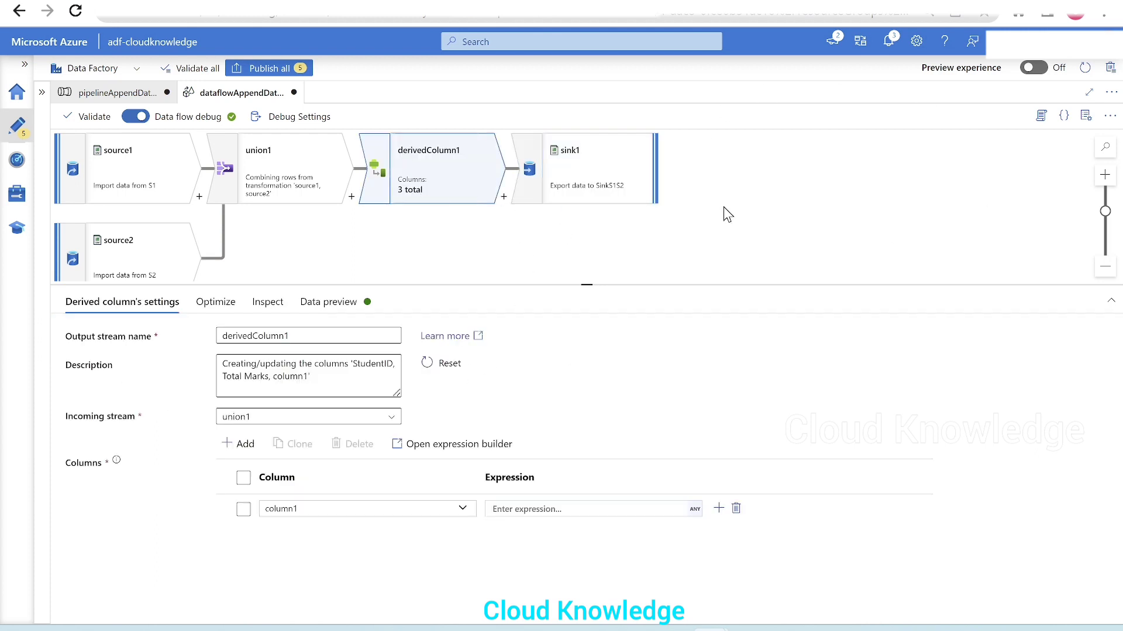
{"action": "left_click", "coordinate": [597, 175]}
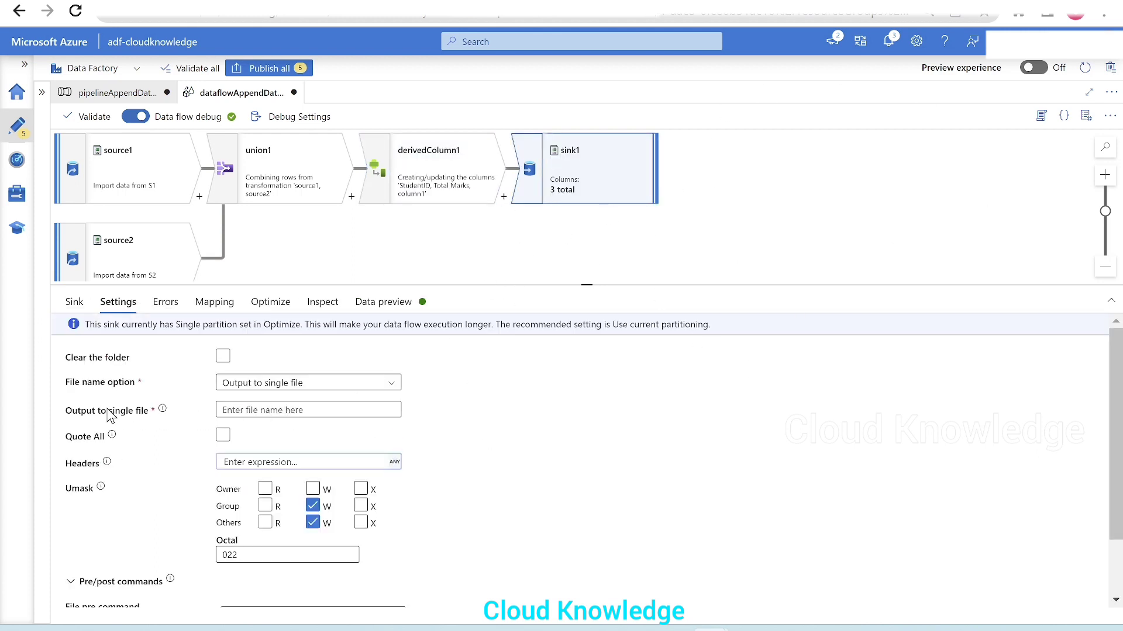
{"action": "left_click", "coordinate": [433, 187]}
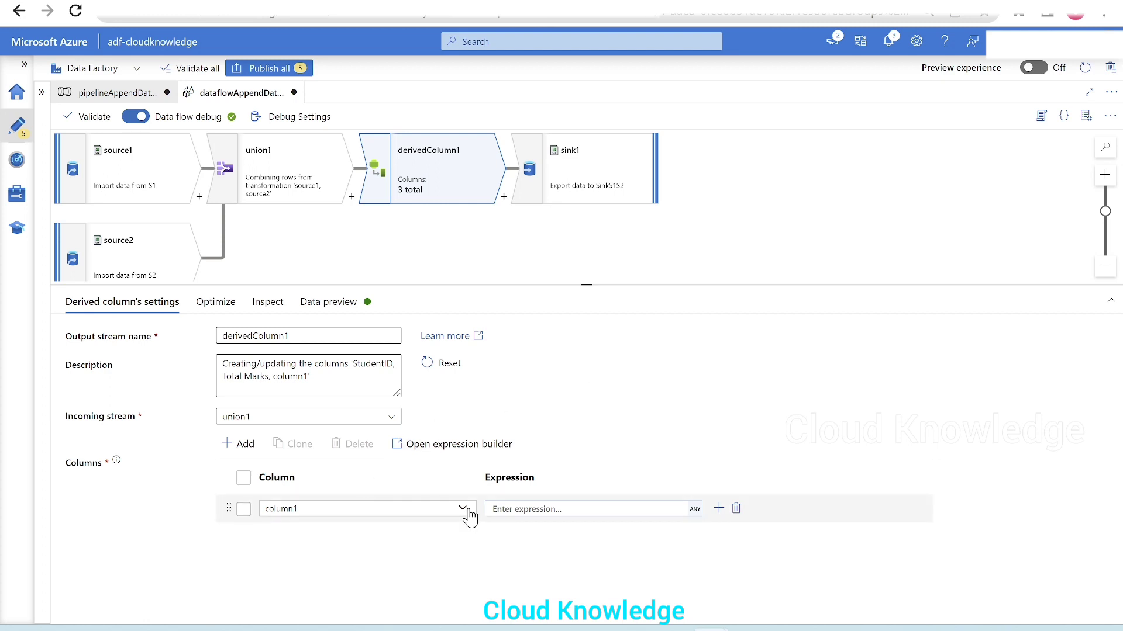
{"action": "left_click", "coordinate": [534, 509]}
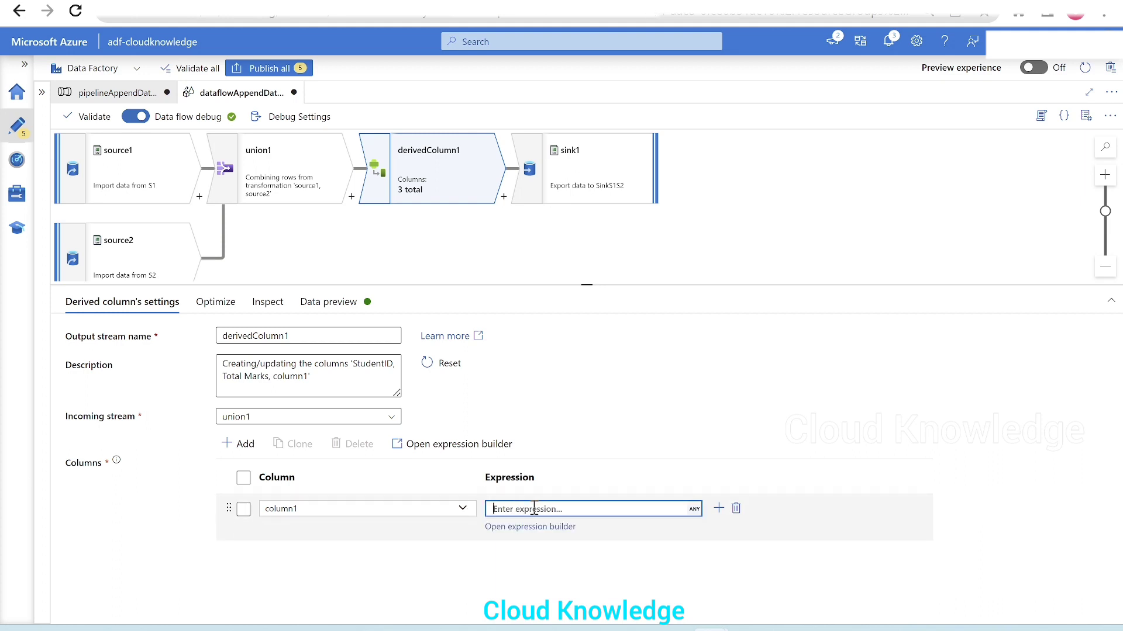
{"action": "left_click", "coordinate": [454, 509]}
{"action": "left_click", "coordinate": [285, 509]}
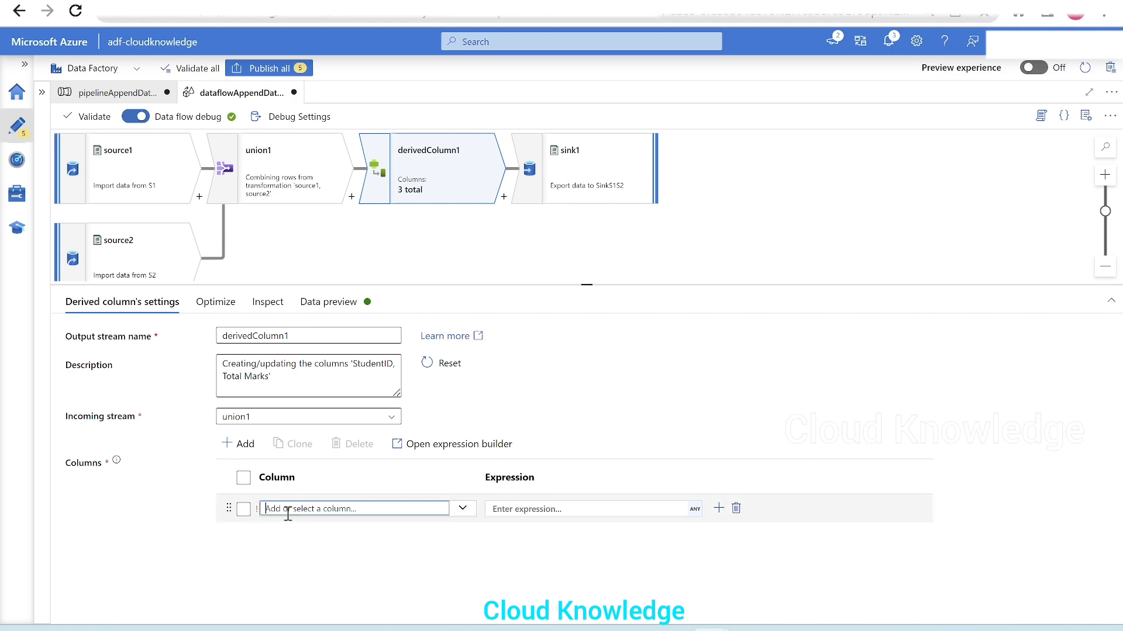
{"action": "type", "text": "Dummy"}
{"action": "left_click", "coordinate": [540, 509]}
{"action": "left_click", "coordinate": [522, 528]}
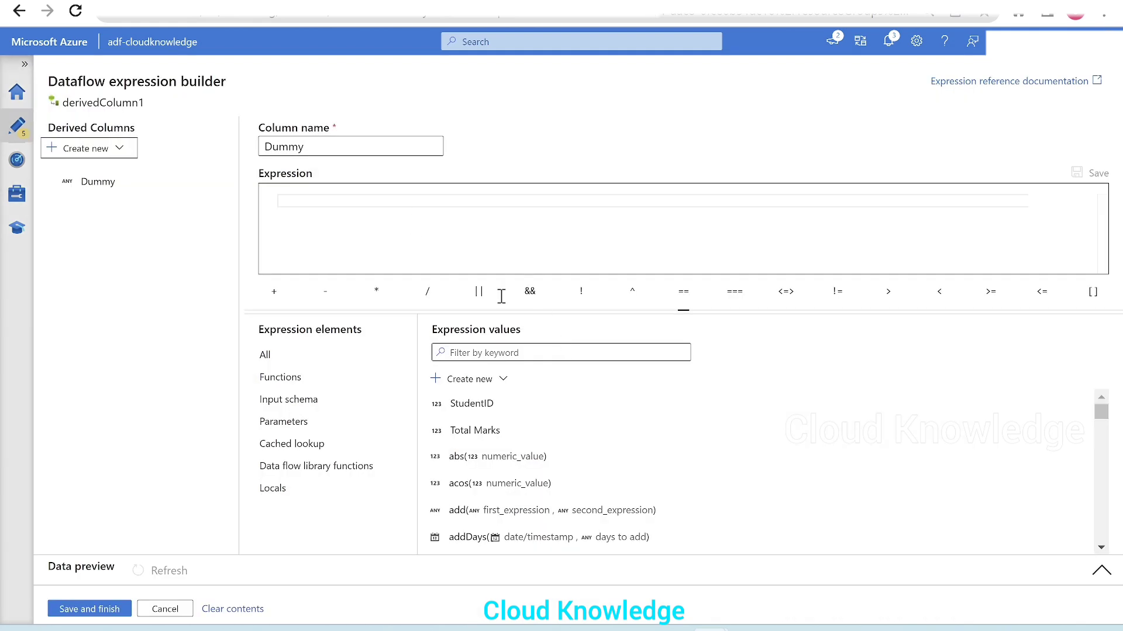
Step: Review the date-based file name sketch on the whiteboard and return to the Dummy column's expression
{"action": "left_click", "coordinate": [751, 630]}
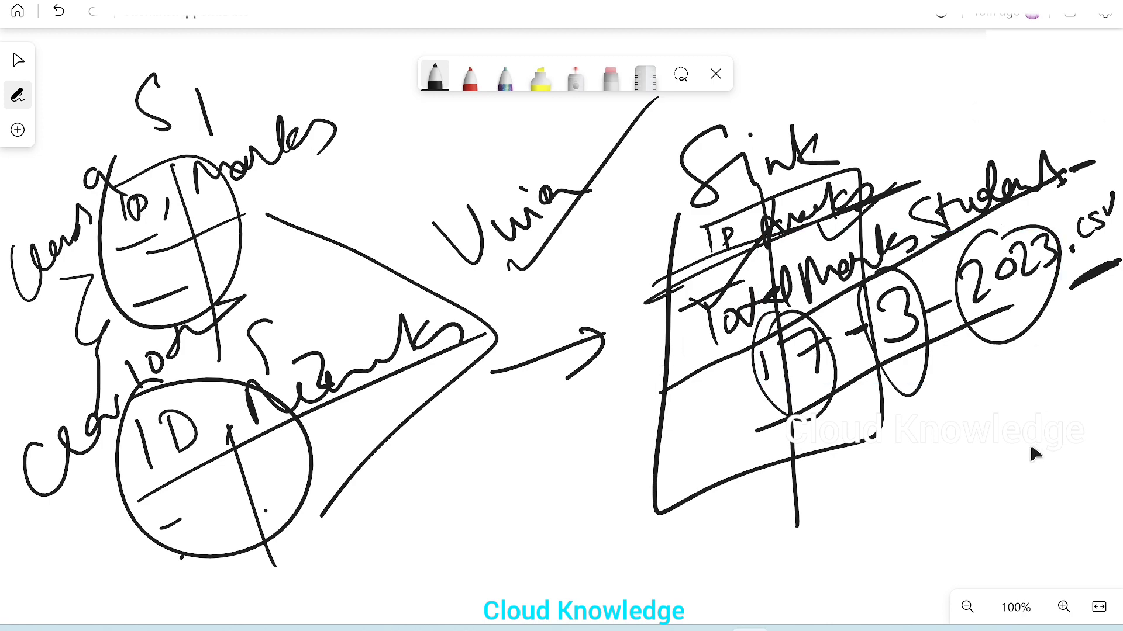
{"action": "key", "text": "alt+Tab"}
{"action": "left_click", "coordinate": [406, 212]}
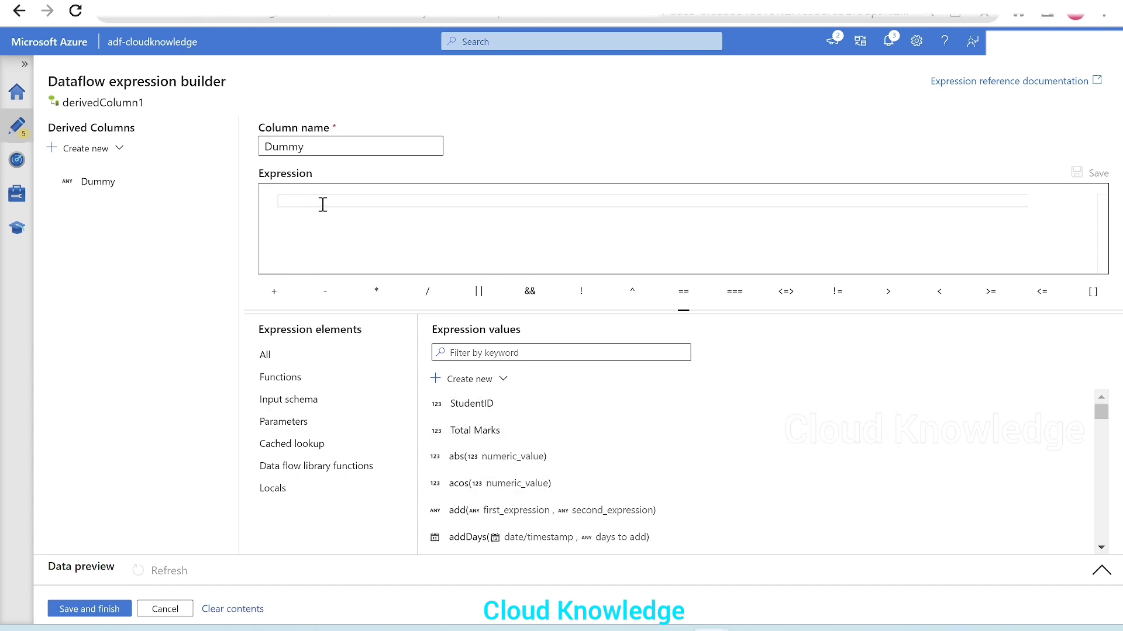
{"action": "left_click", "coordinate": [751, 628]}
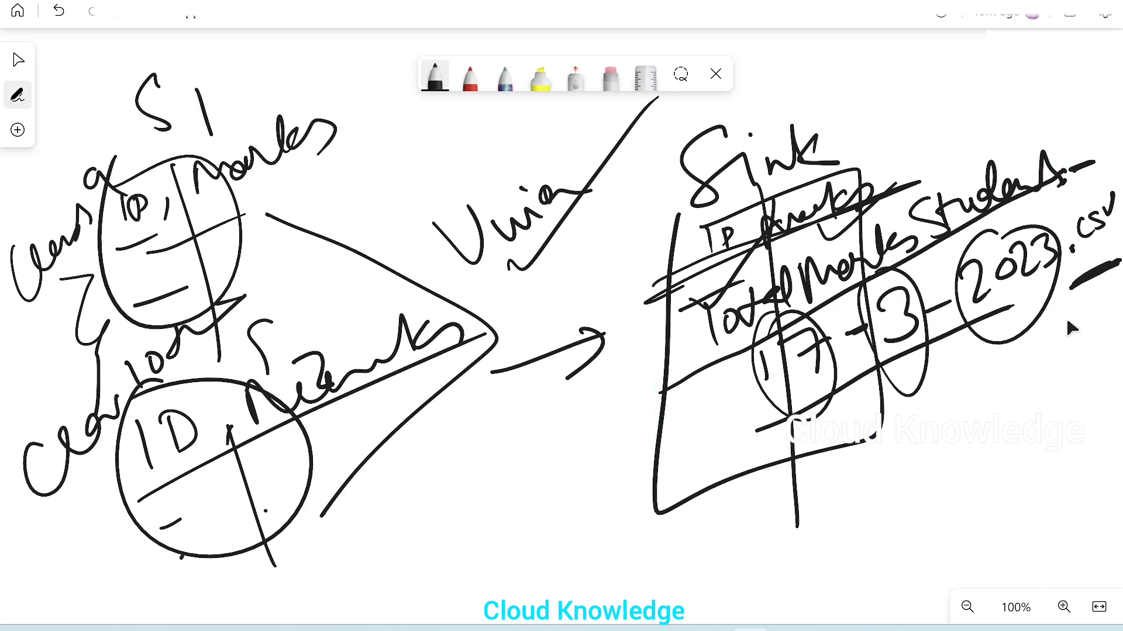
{"action": "key", "text": "alt+Tab"}
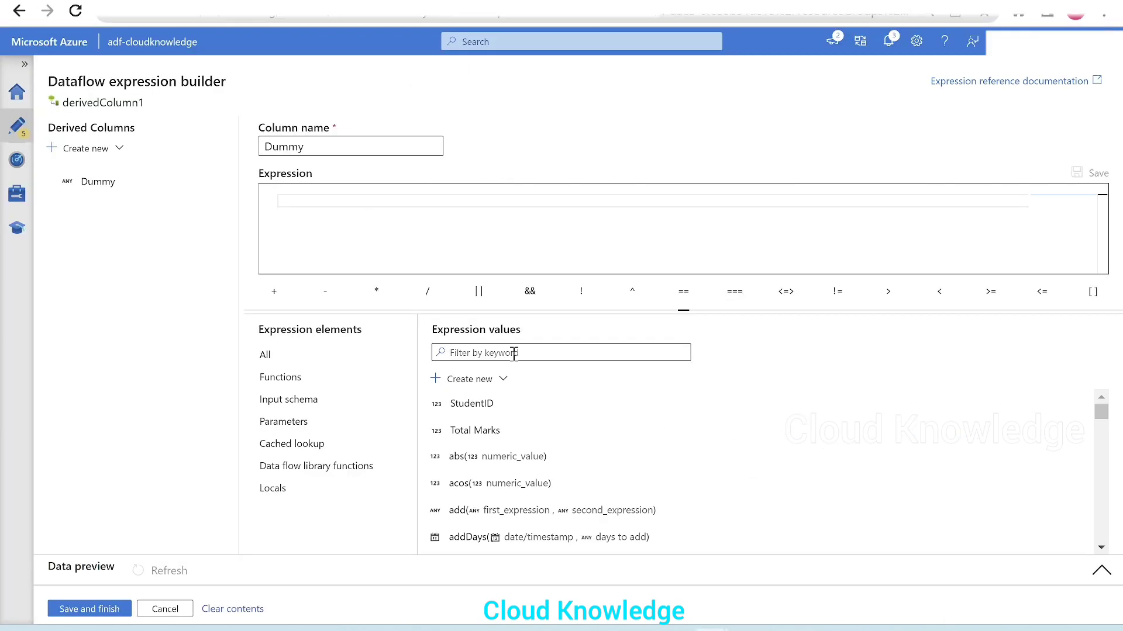
Step: Find the currentDate function, set the Dummy column's expression to currentDate(), and preview its output
{"action": "left_click", "coordinate": [513, 352]}
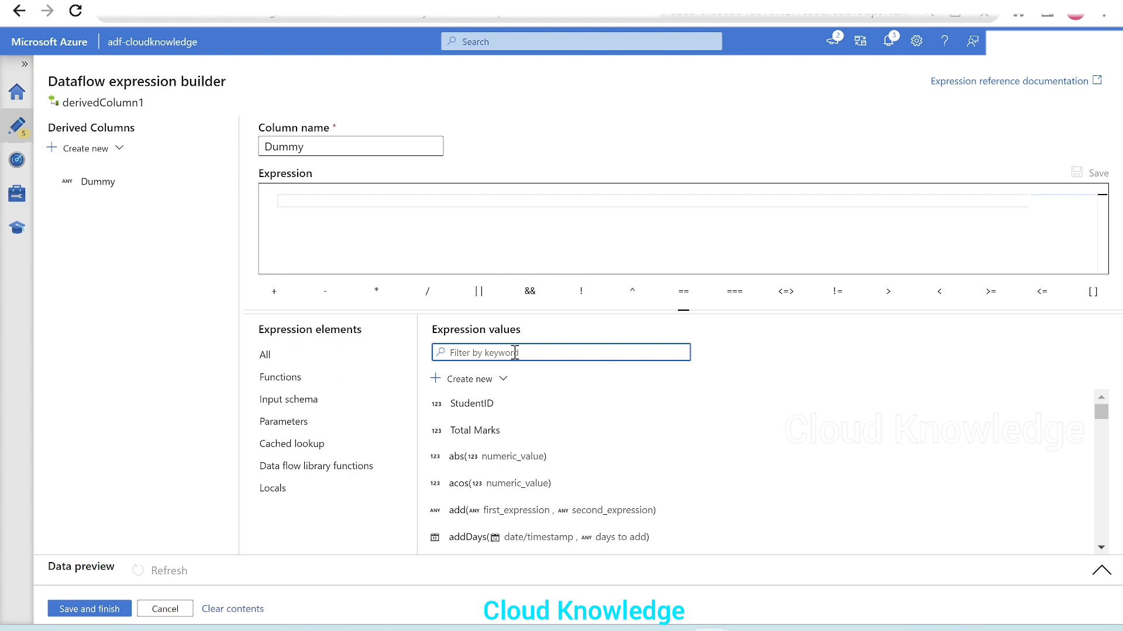
{"action": "type", "text": "cu"}
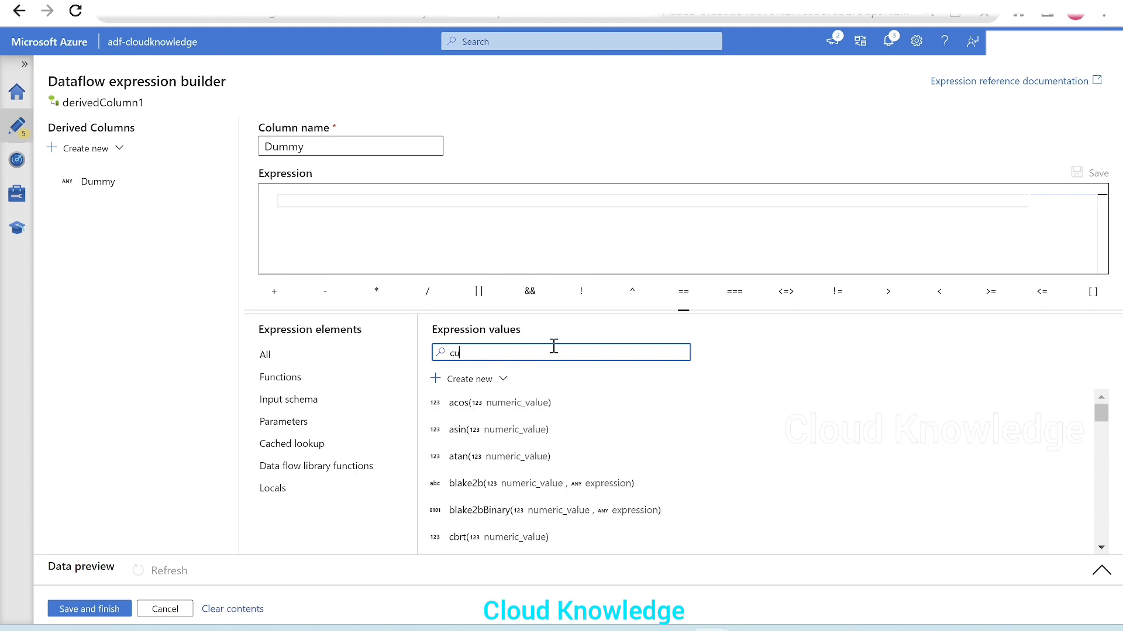
{"action": "type", "text": "rrent"}
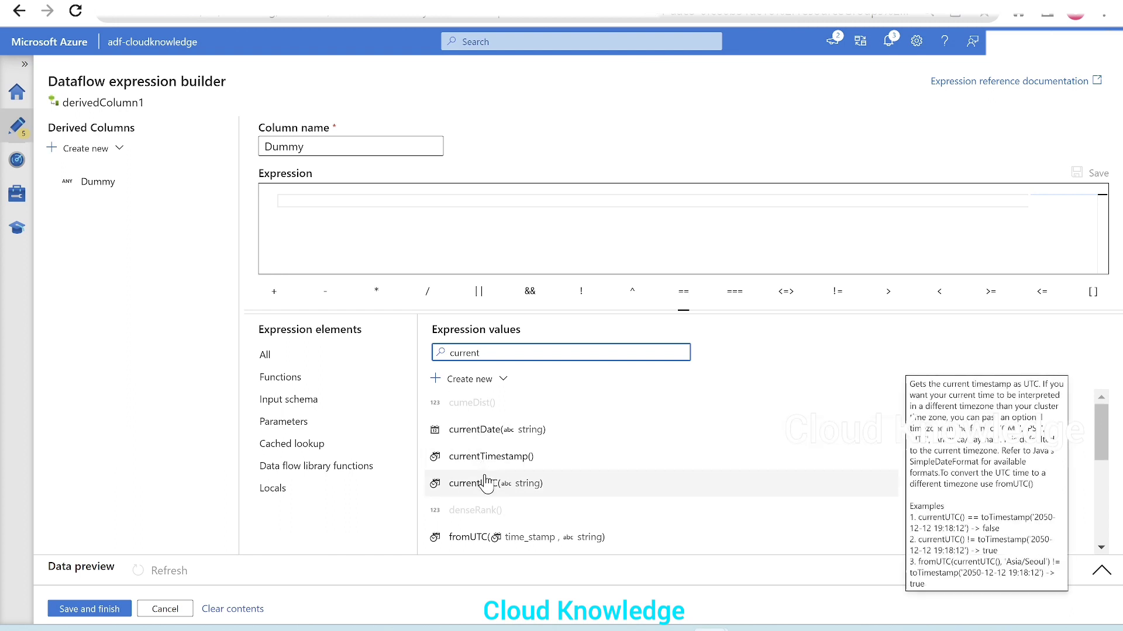
{"action": "left_click", "coordinate": [516, 436]}
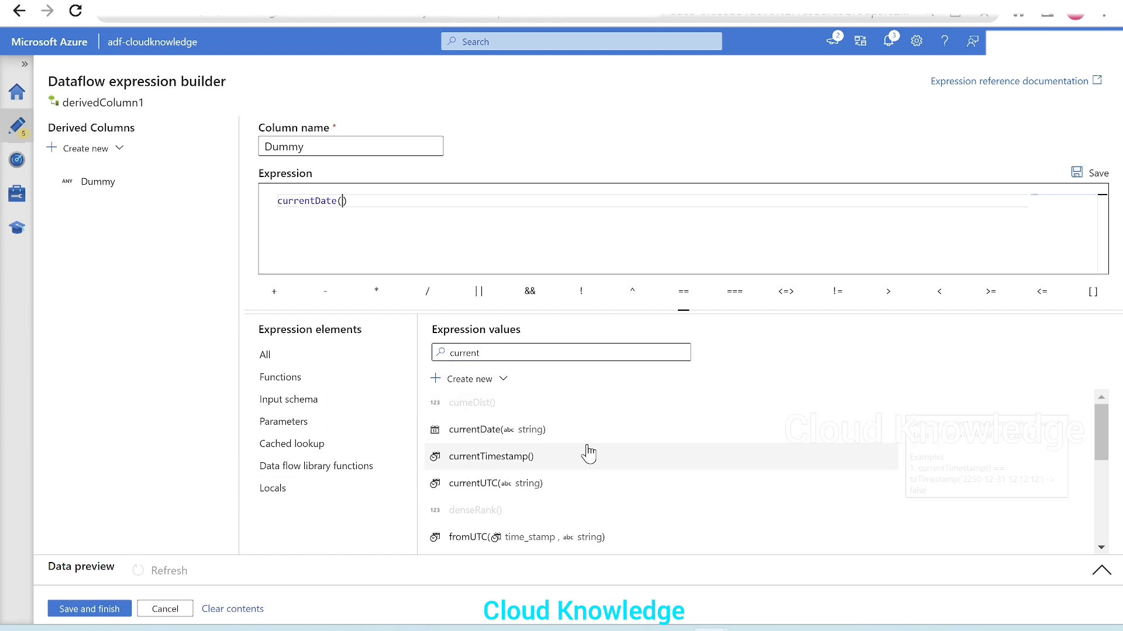
{"action": "left_click", "coordinate": [147, 571]}
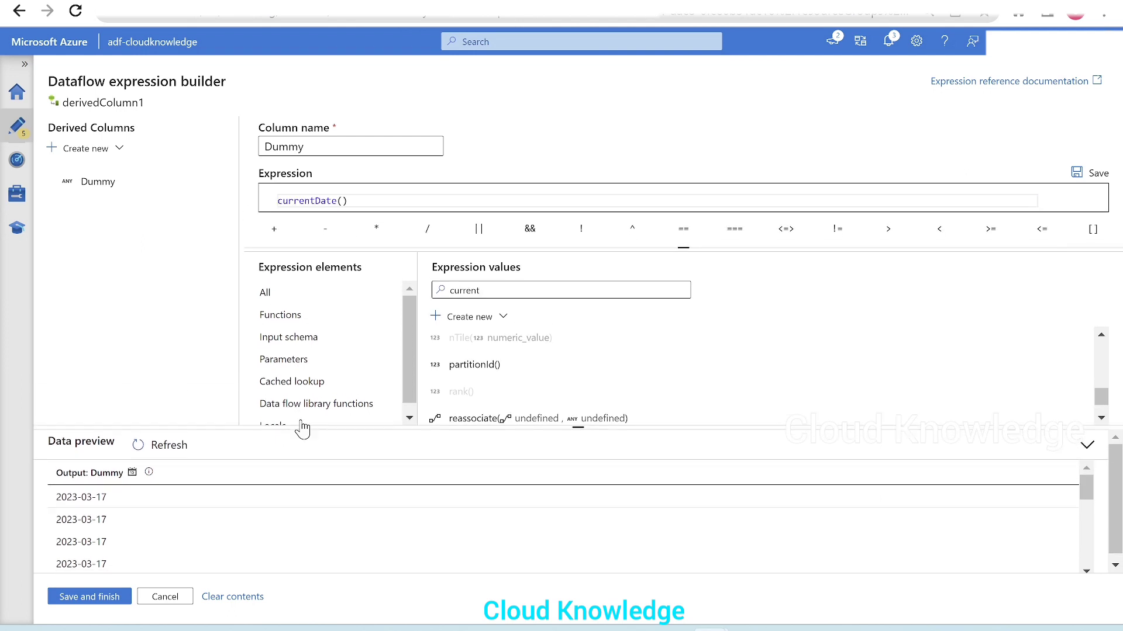
{"action": "left_click_drag", "start_coordinate": [302, 430], "coordinate": [294, 416]}
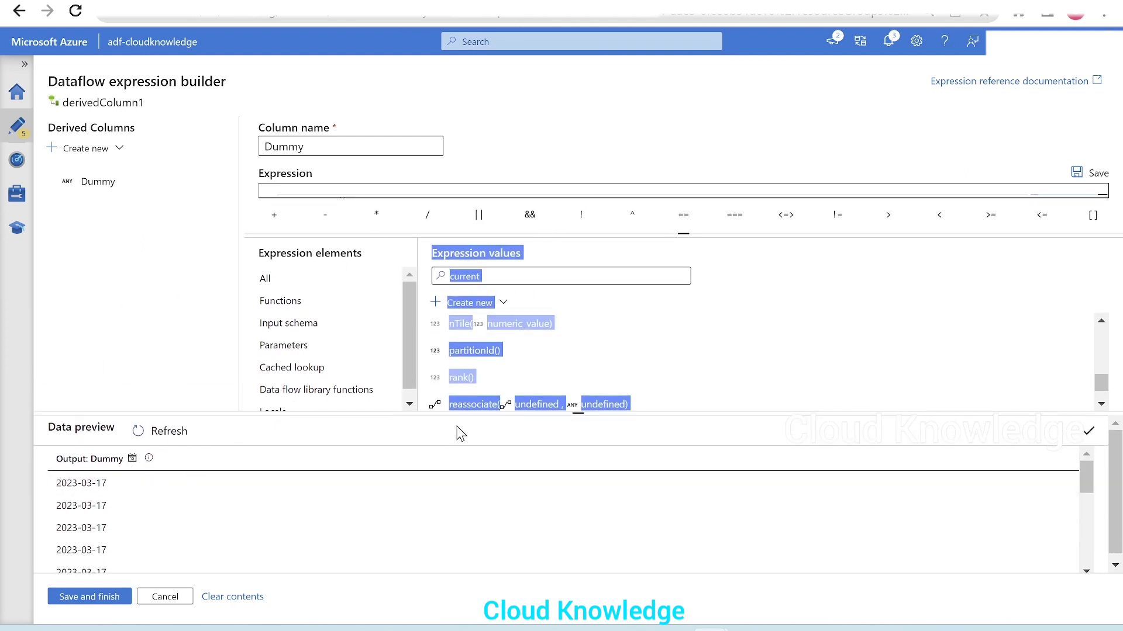
{"action": "left_click_drag", "start_coordinate": [455, 422], "coordinate": [521, 485]}
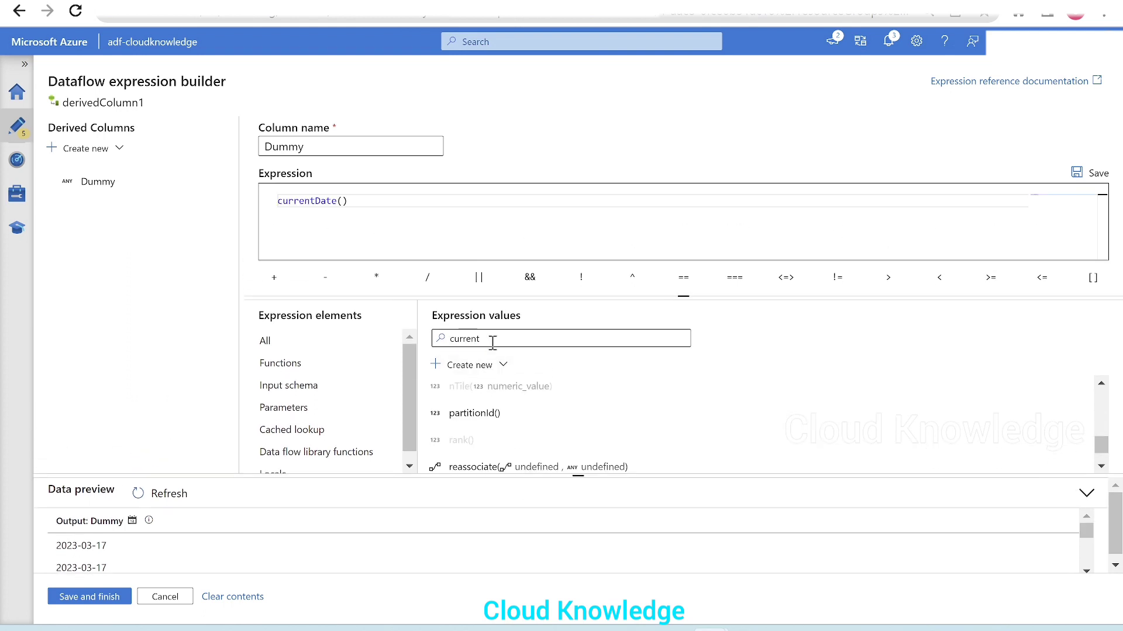
Step: Look up the "dayof" functions and wrap the Dummy expression as dayOfMonth(currentDate())
{"action": "left_click", "coordinate": [517, 338]}
{"action": "double_click", "coordinate": [517, 338]}
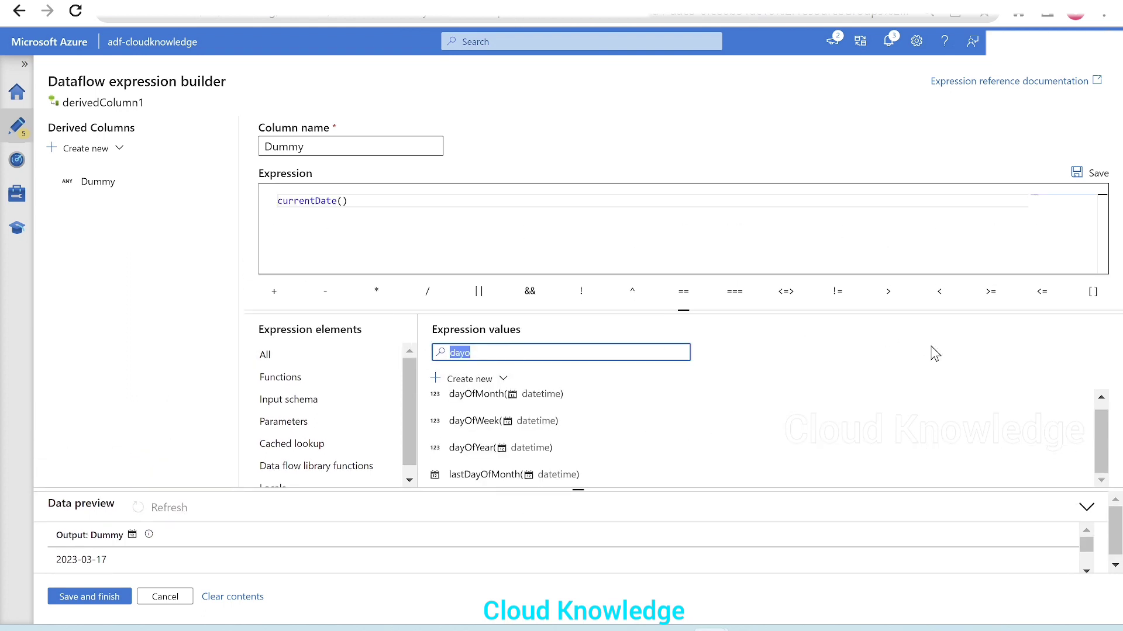
{"action": "key", "text": "BackSpace"}
{"action": "type", "text": "day"}
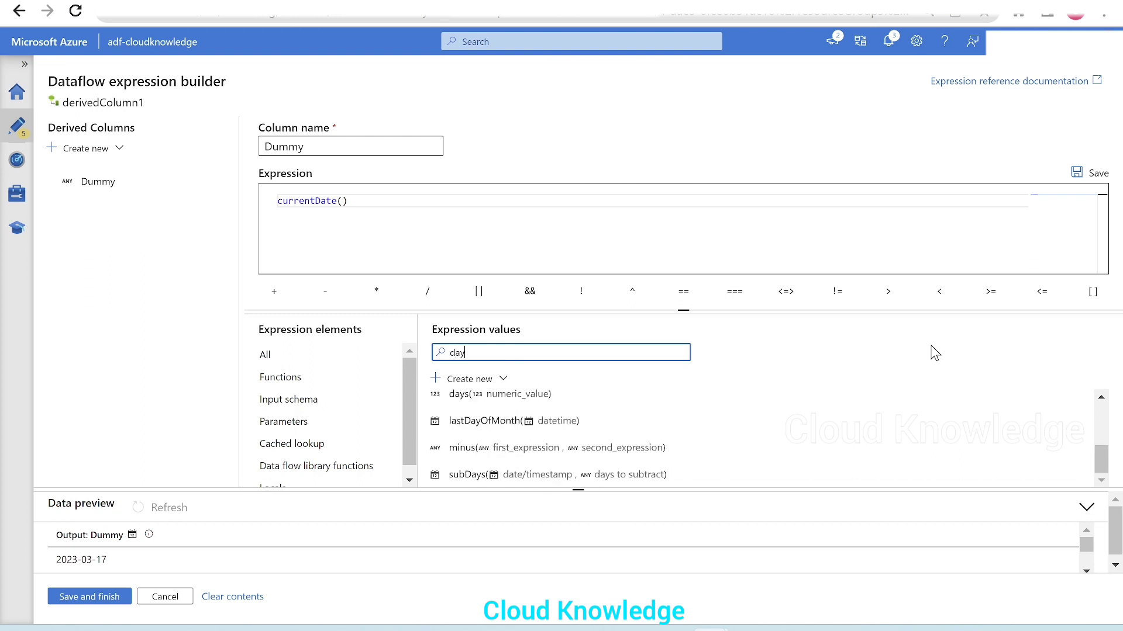
{"action": "type", "text": "of"}
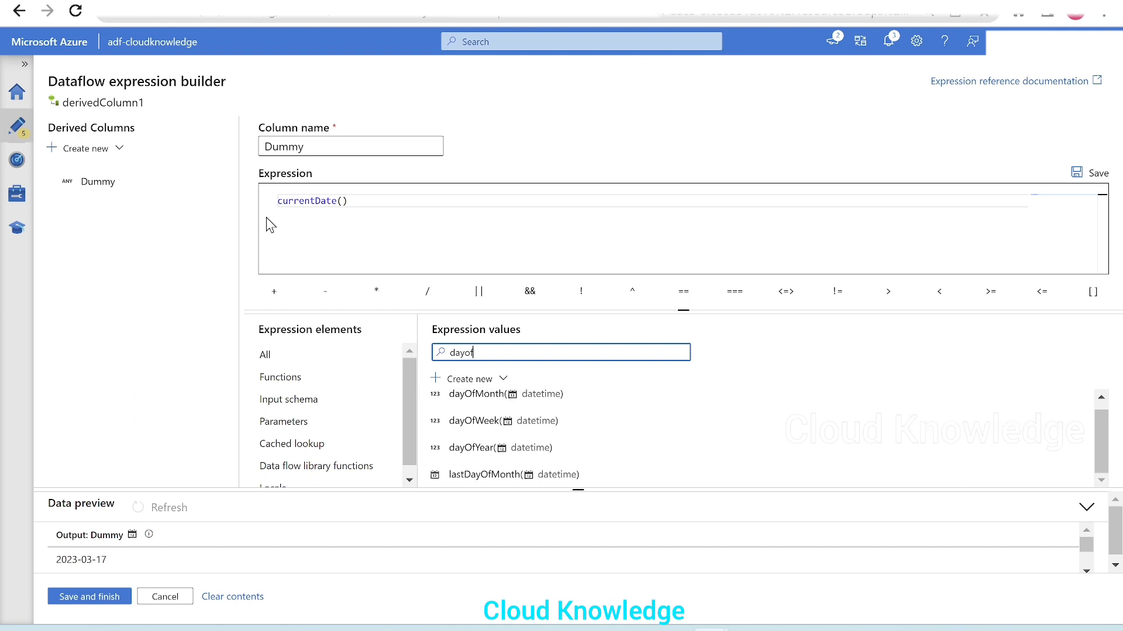
{"action": "left_click", "coordinate": [280, 202]}
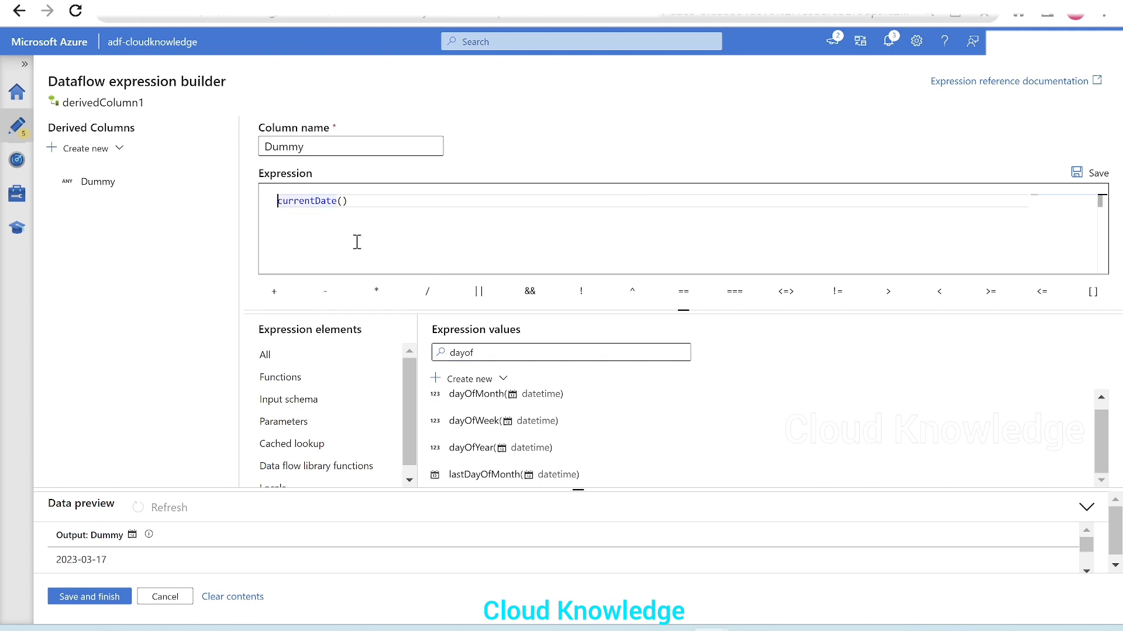
{"action": "left_click", "coordinate": [474, 395]}
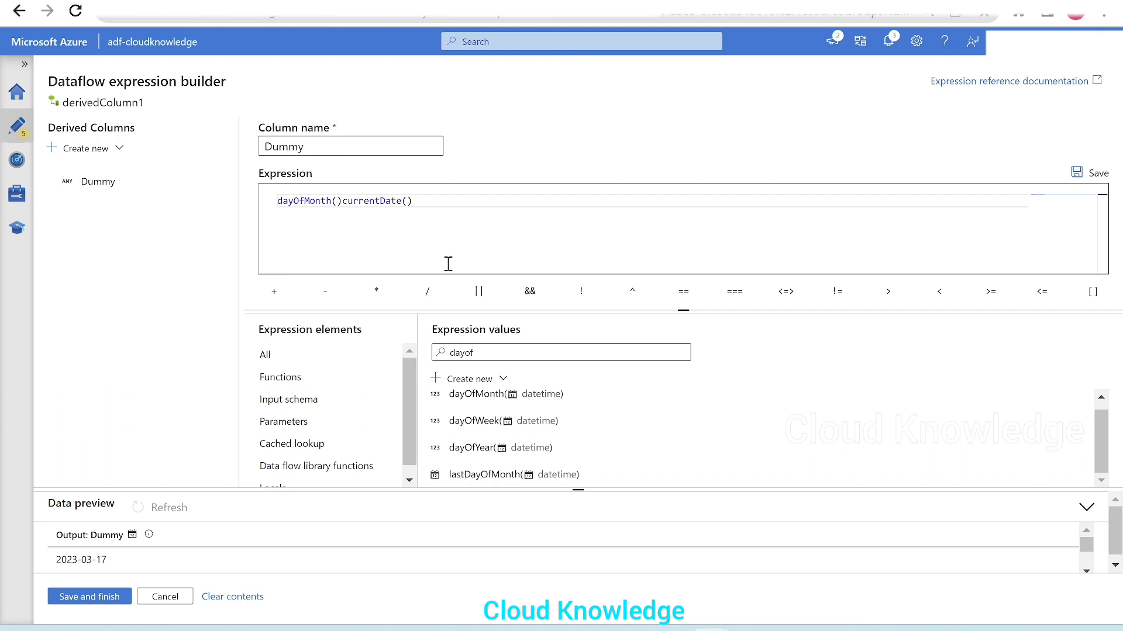
{"action": "key", "text": "Delete"}
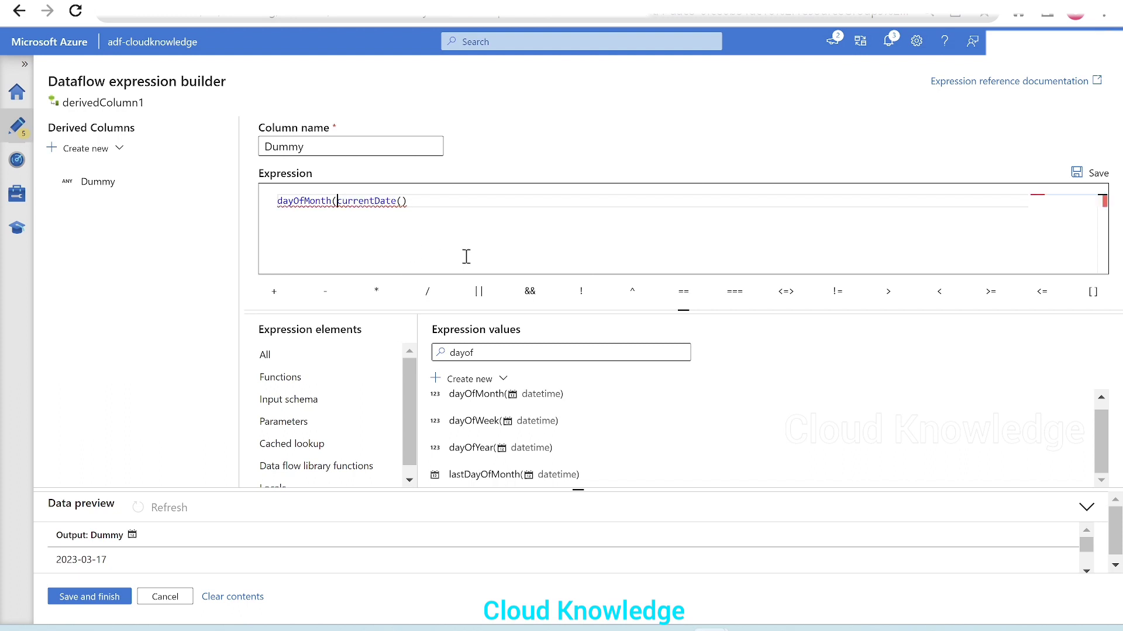
{"action": "left_click", "coordinate": [440, 199]}
{"action": "type", "text": ")"}
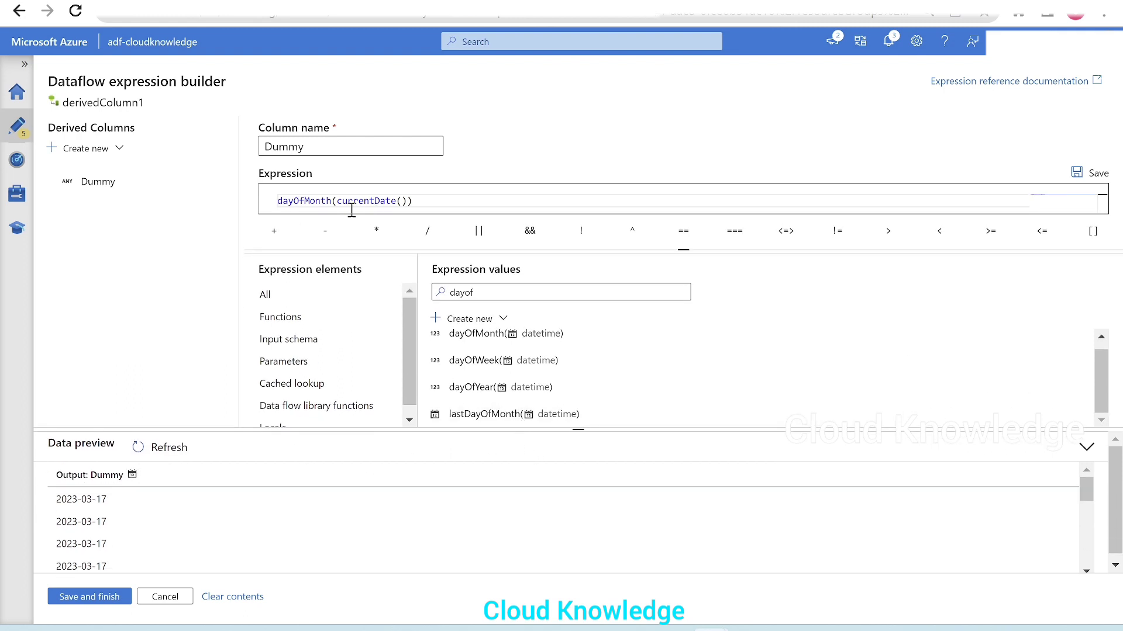
Step: Refresh the data preview for dayOfMonth(currentDate()) and compare its output with the whiteboard's file name sketch
{"action": "left_click", "coordinate": [148, 450]}
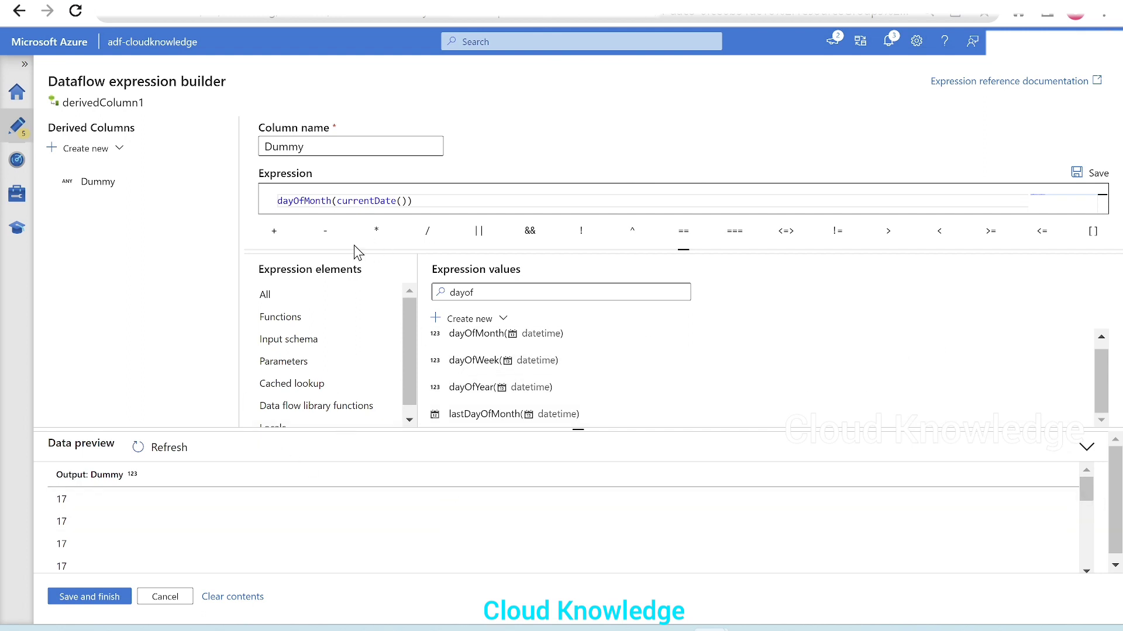
{"action": "left_click", "coordinate": [138, 447]}
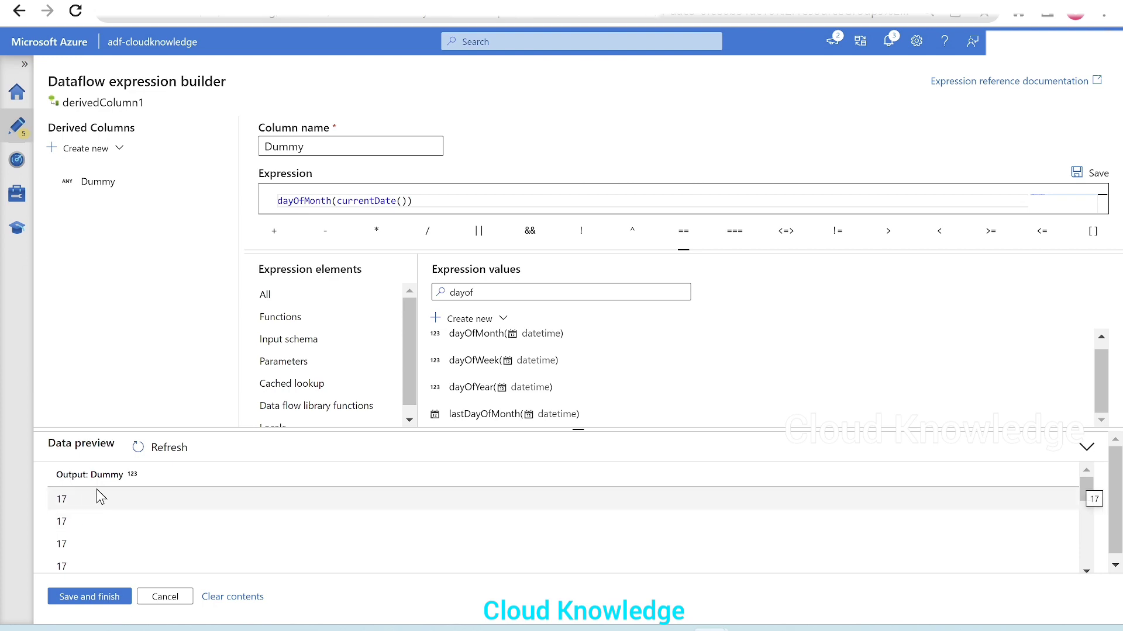
{"action": "left_click", "coordinate": [750, 628]}
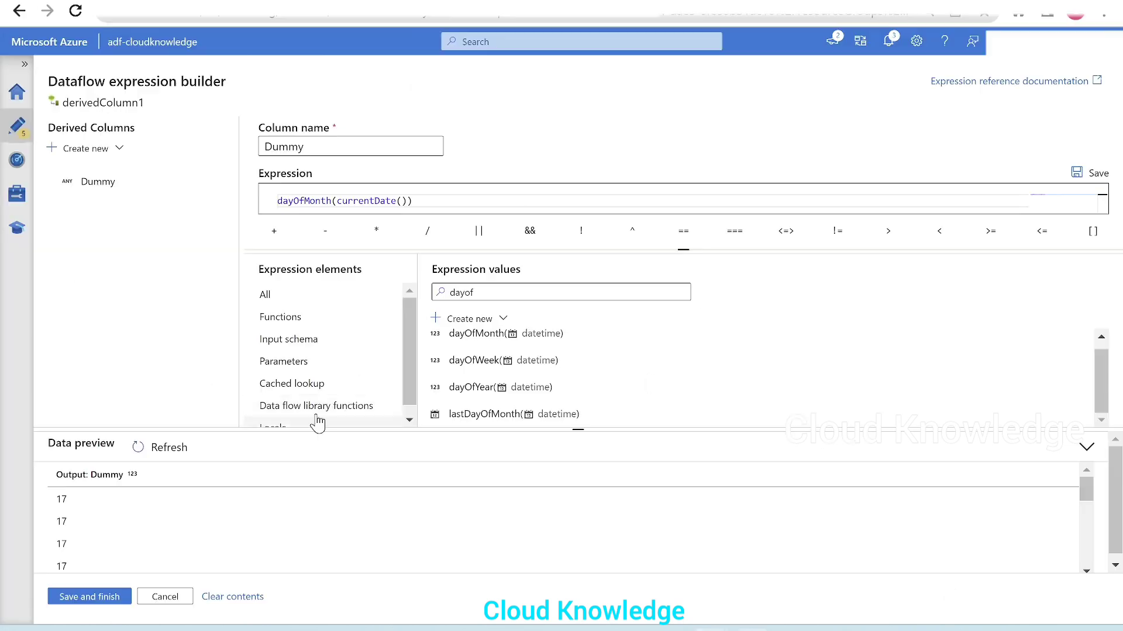
Step: Search the expression functions for "month"
{"action": "left_click", "coordinate": [472, 289]}
{"action": "key", "text": "BackSpace"}
{"action": "key", "text": "BackSpace"}
{"action": "key", "text": "BackSpace"}
{"action": "key", "text": "BackSpace"}
{"action": "key", "text": "BackSpace"}
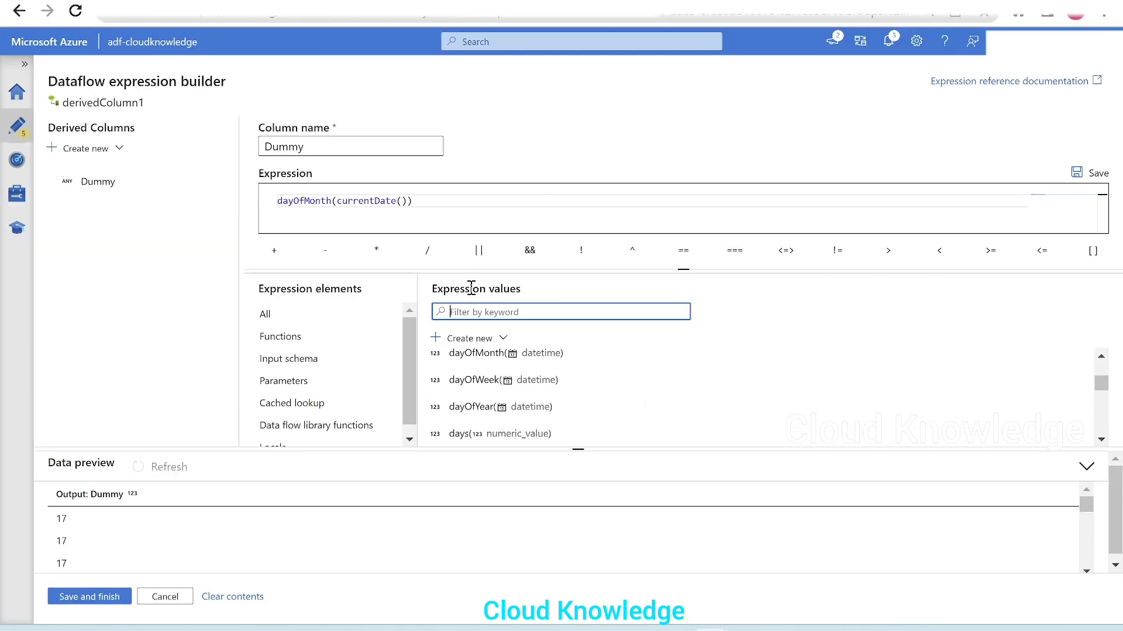
{"action": "type", "text": "mont"}
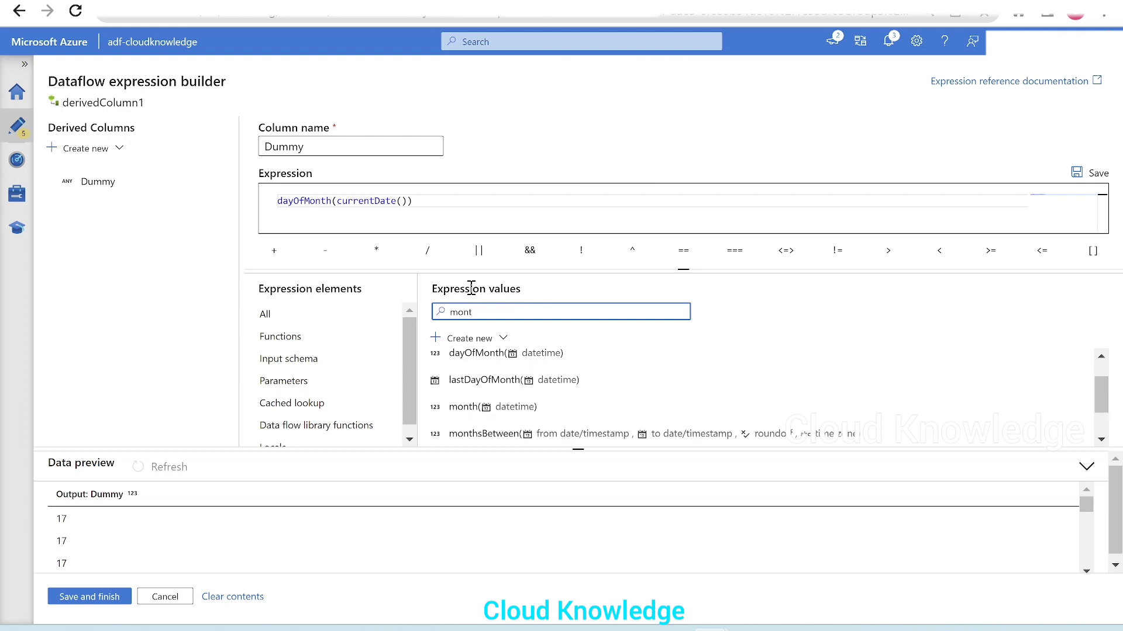
{"action": "type", "text": "h"}
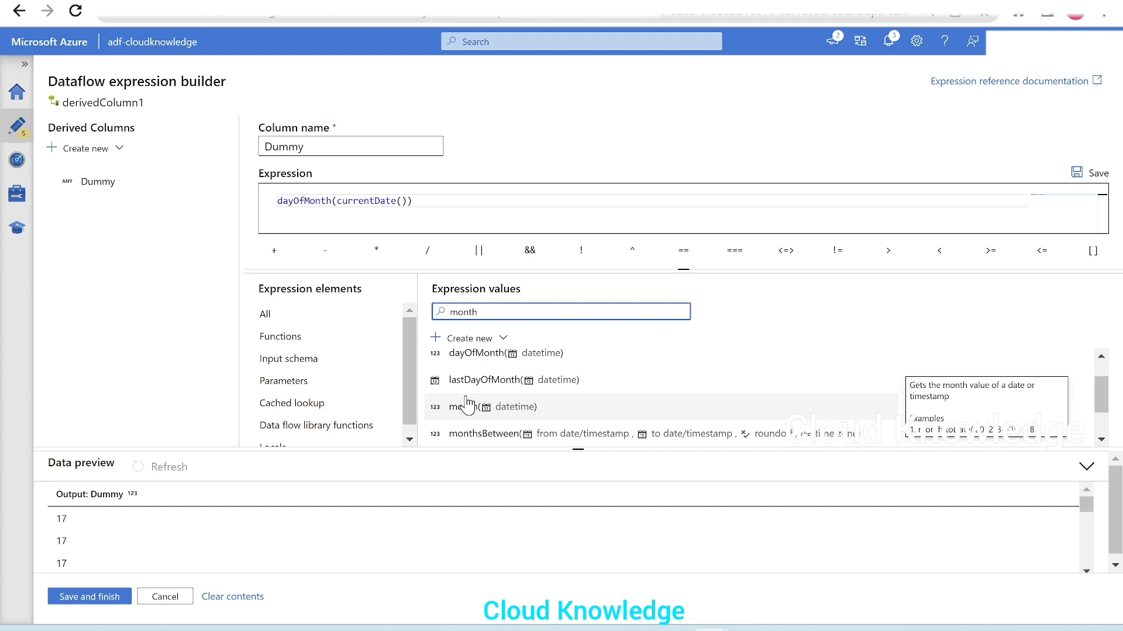
Step: Change the Dummy column's expression to month(currentDate()) and refresh its data preview
{"action": "left_click", "coordinate": [321, 199]}
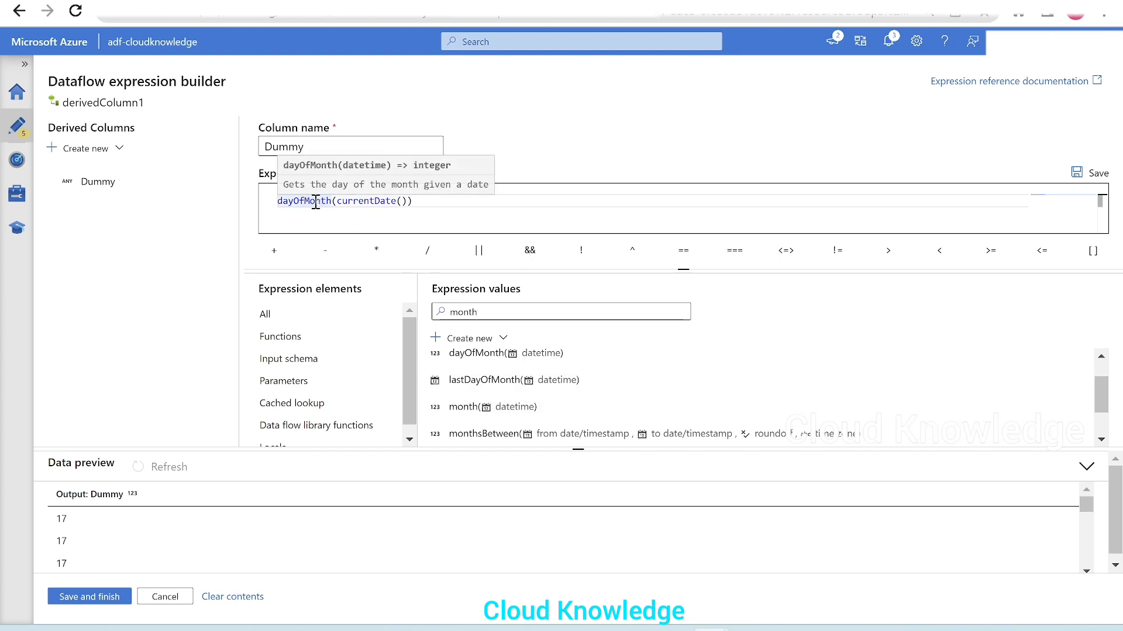
{"action": "left_click_drag", "start_coordinate": [329, 200], "coordinate": [258, 208]}
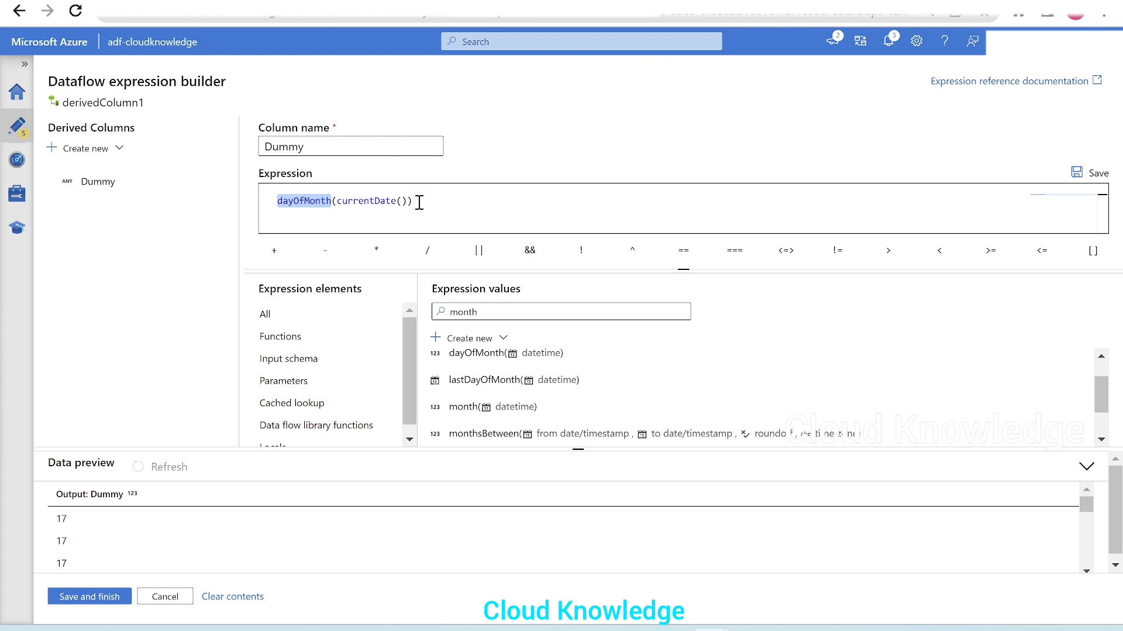
{"action": "type", "text": "month"}
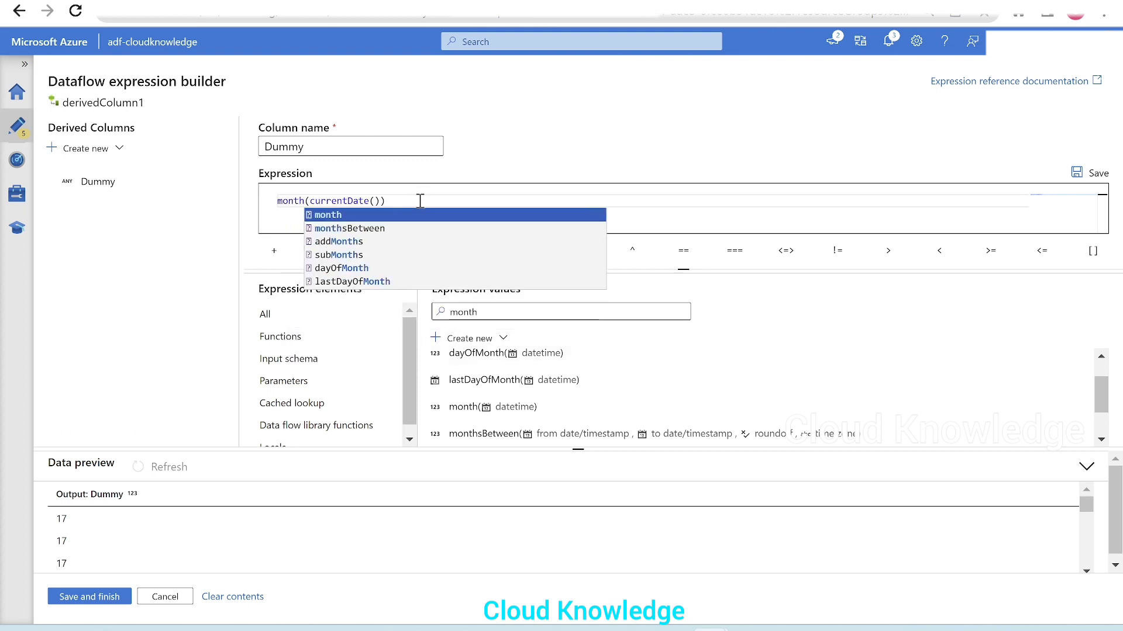
{"action": "key", "text": "Escape"}
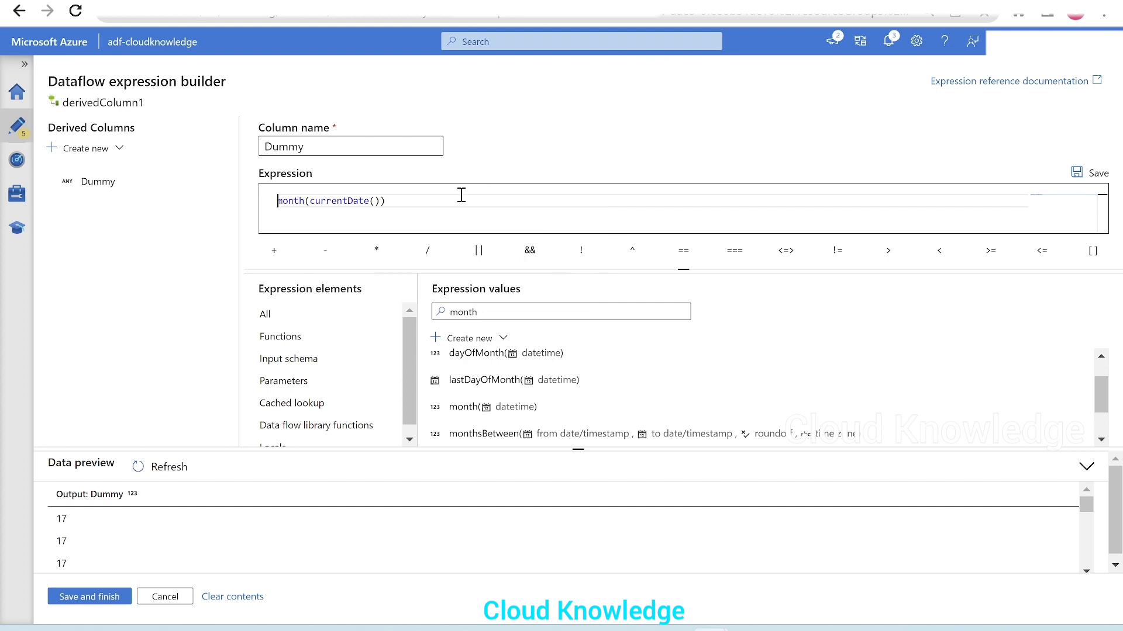
{"action": "mouse_move", "coordinate": [286, 198]}
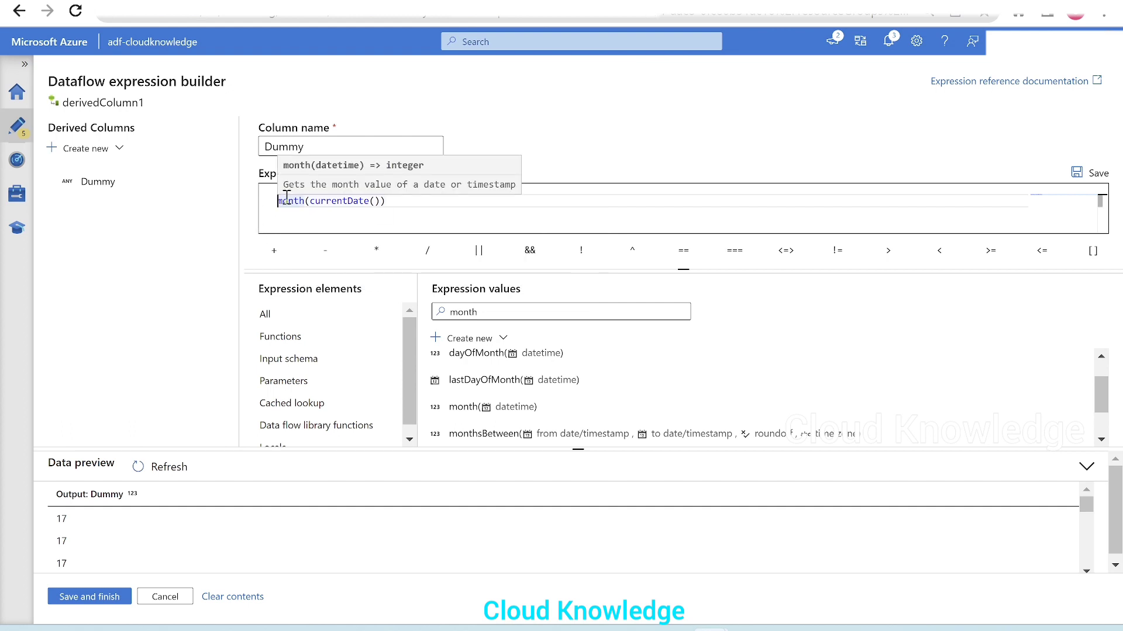
{"action": "left_click", "coordinate": [165, 466]}
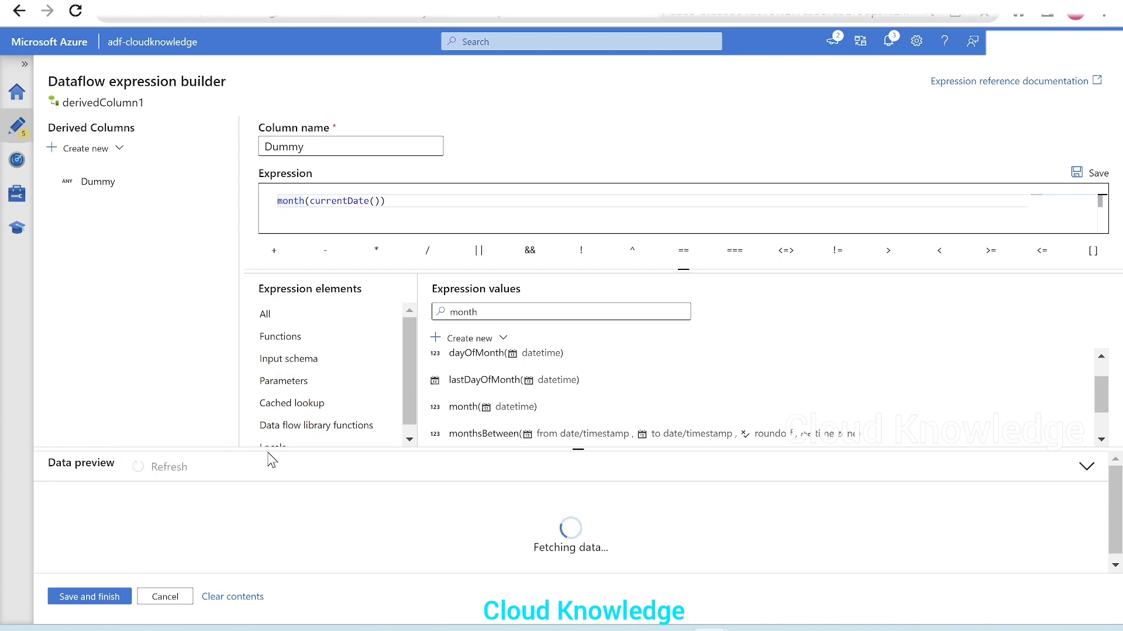
Step: Enlarge the data preview area slightly and search the expression functions for "year"
{"action": "left_click_drag", "start_coordinate": [266, 450], "coordinate": [266, 442]}
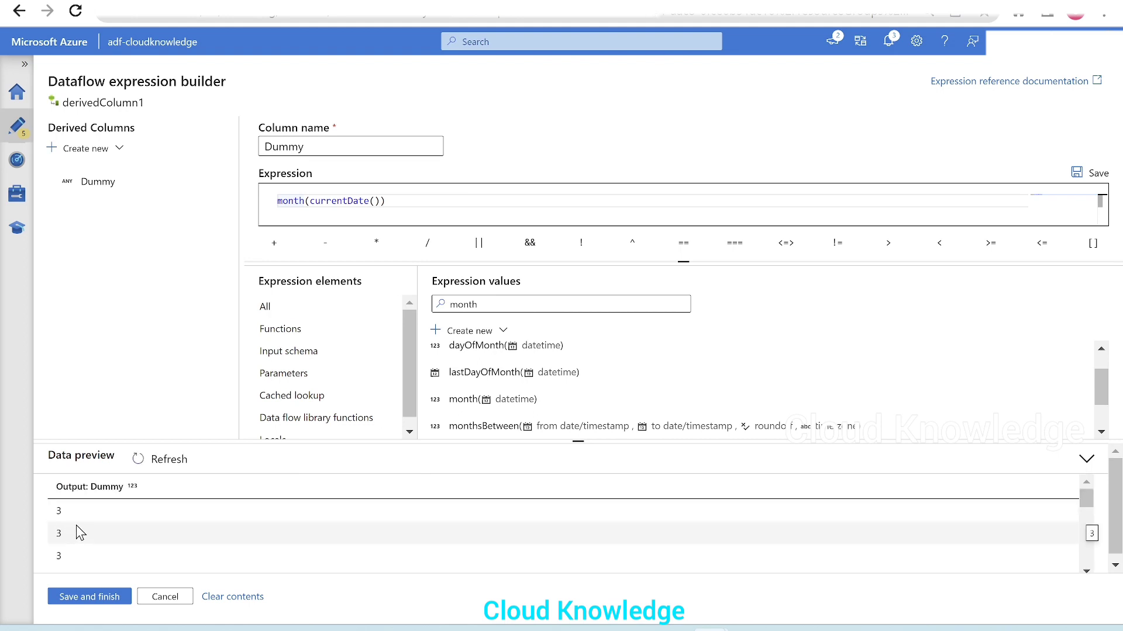
{"action": "left_click", "coordinate": [528, 306]}
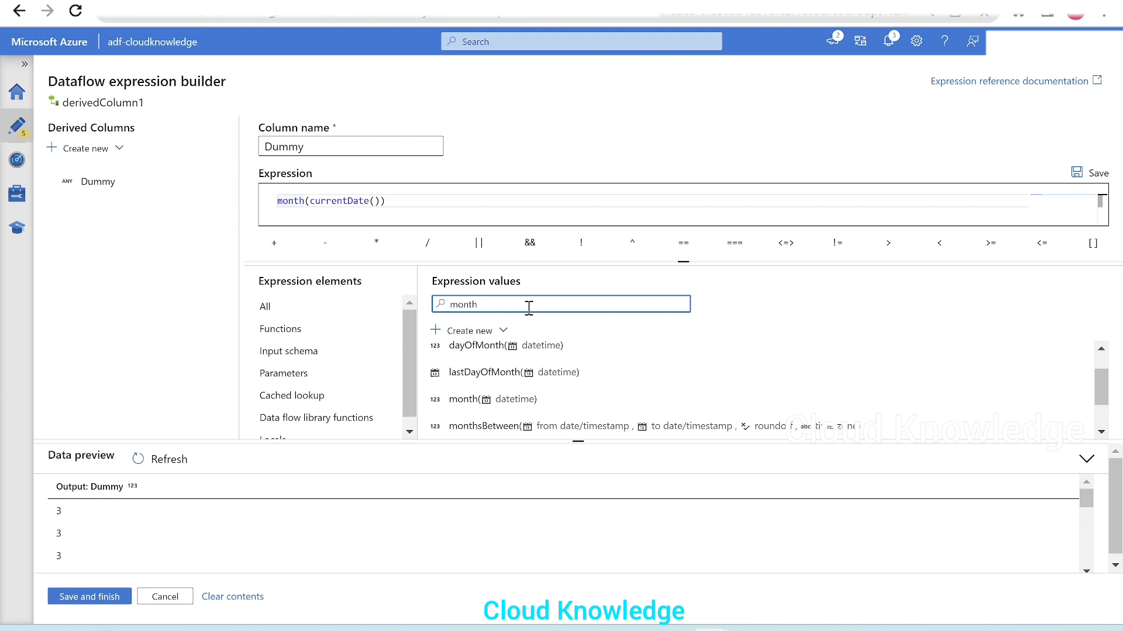
{"action": "key", "text": "BackSpace"}
{"action": "key", "text": "BackSpace"}
{"action": "key", "text": "BackSpace"}
{"action": "key", "text": "BackSpace"}
{"action": "key", "text": "BackSpace"}
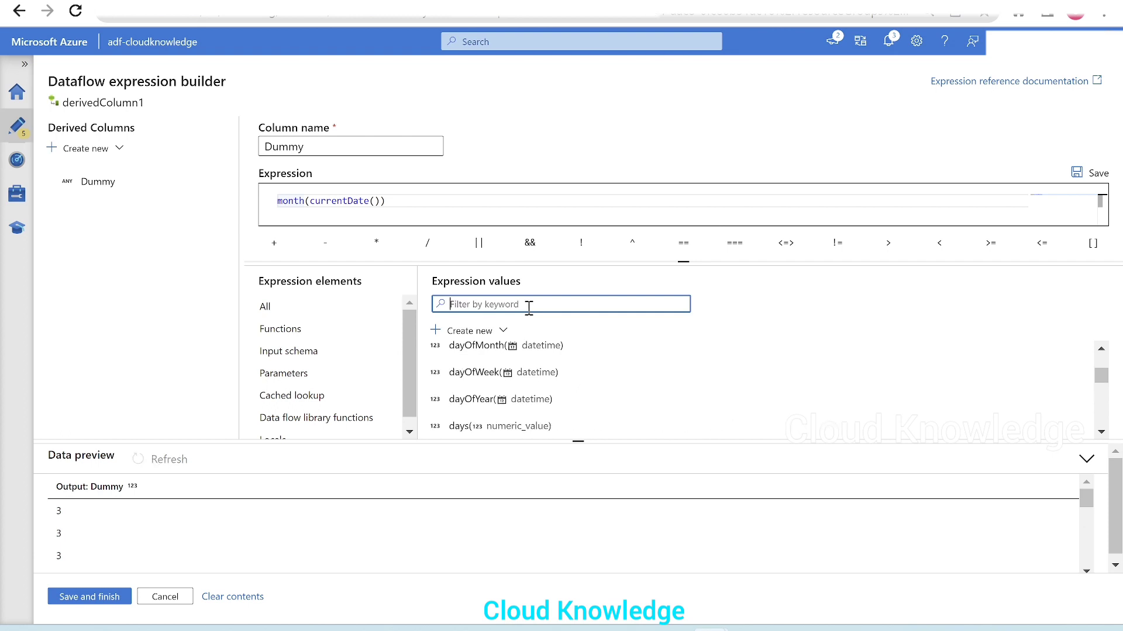
{"action": "type", "text": "year"}
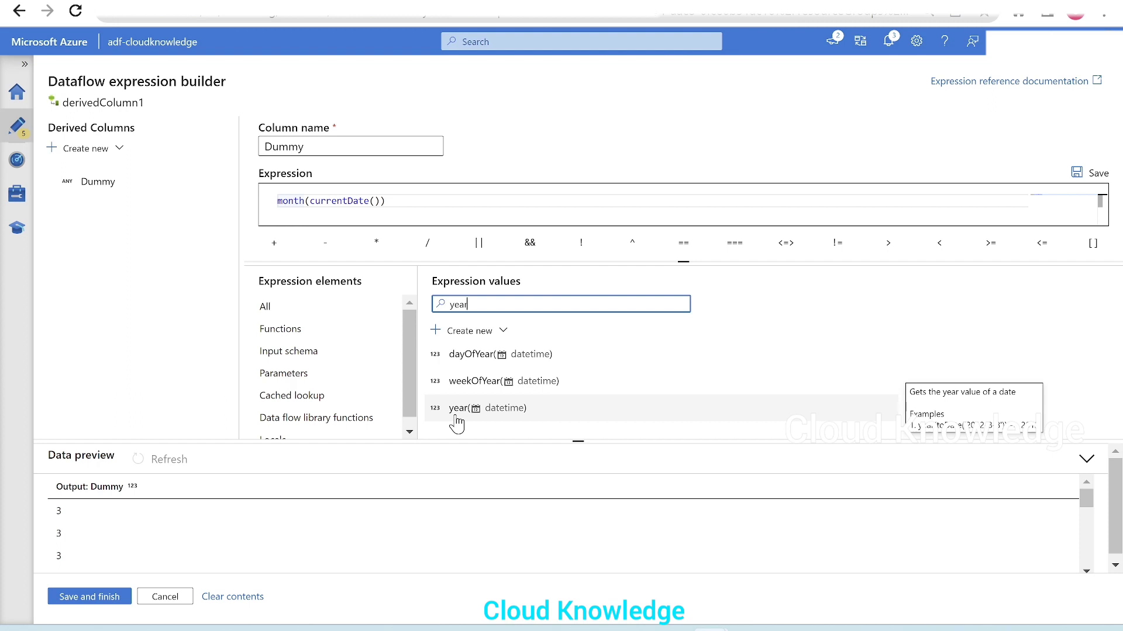
Step: Change the Dummy column's expression to year(currentDate()) and refresh its data preview
{"action": "double_click", "coordinate": [295, 200]}
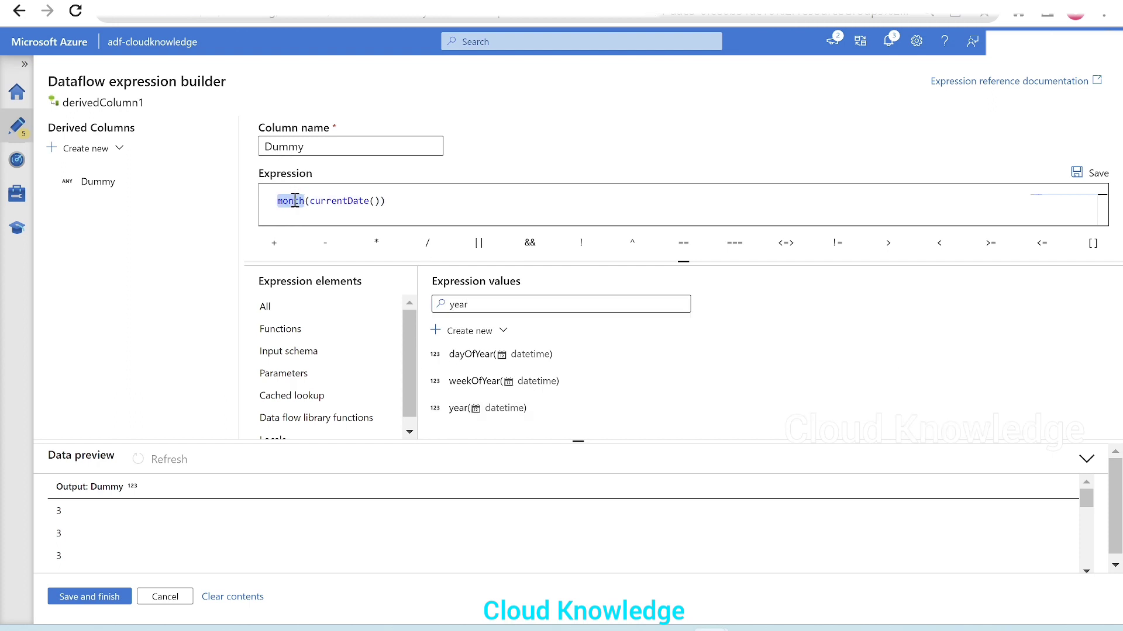
{"action": "type", "text": "year"}
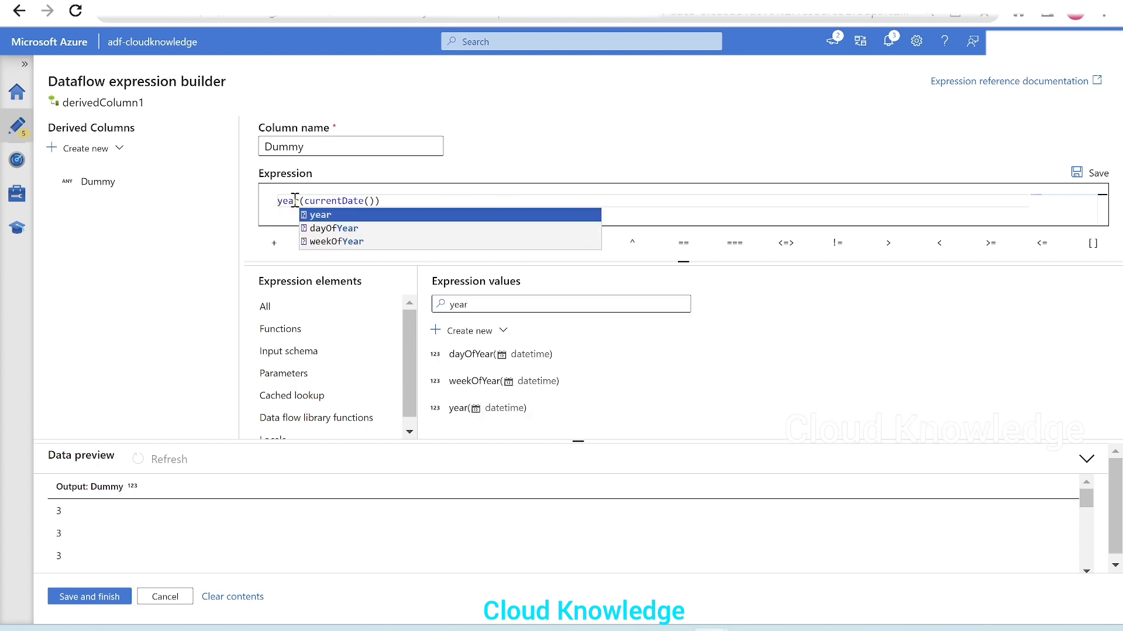
{"action": "left_click", "coordinate": [266, 227]}
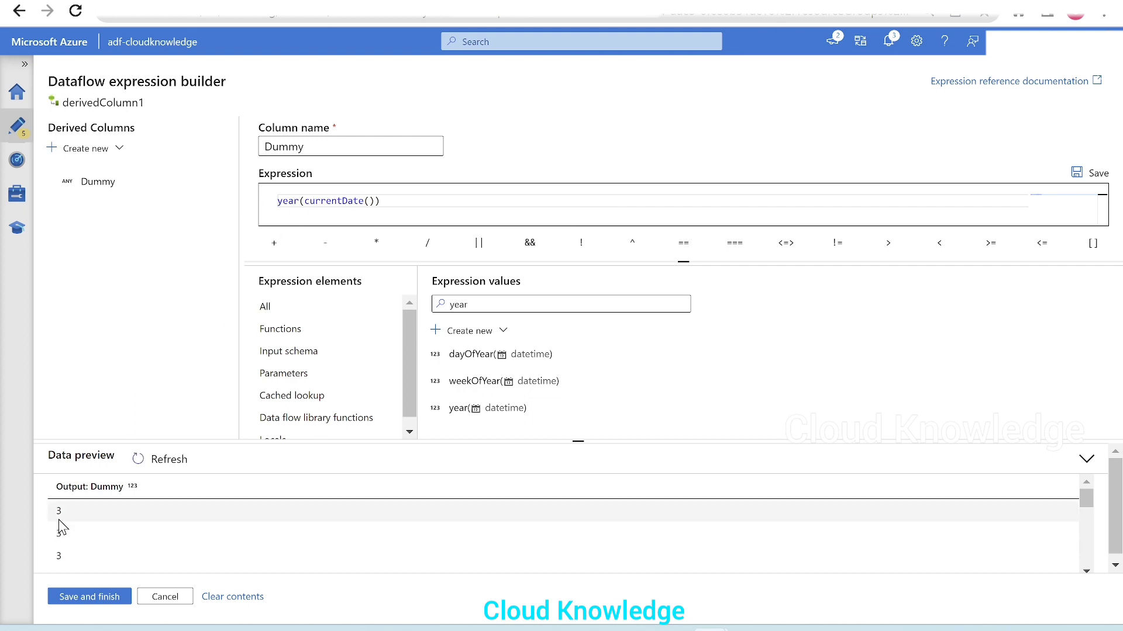
{"action": "left_click", "coordinate": [161, 460]}
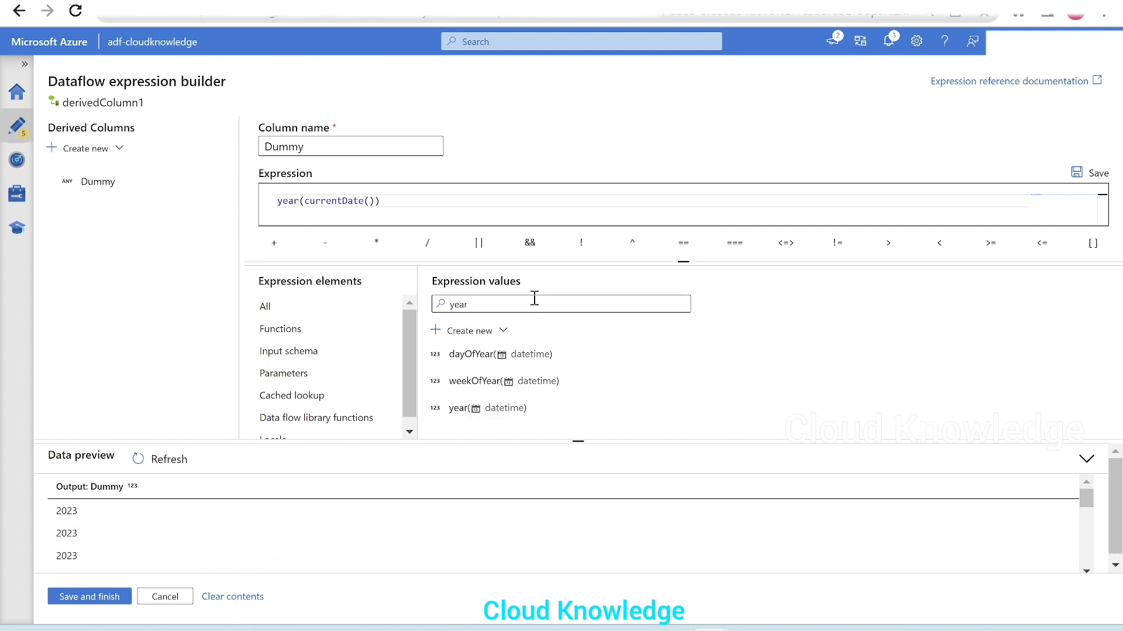
Step: Switch to the whiteboard, delete all the old sketches, and handwrite an underlined heading "Functions"
{"action": "left_click", "coordinate": [749, 629]}
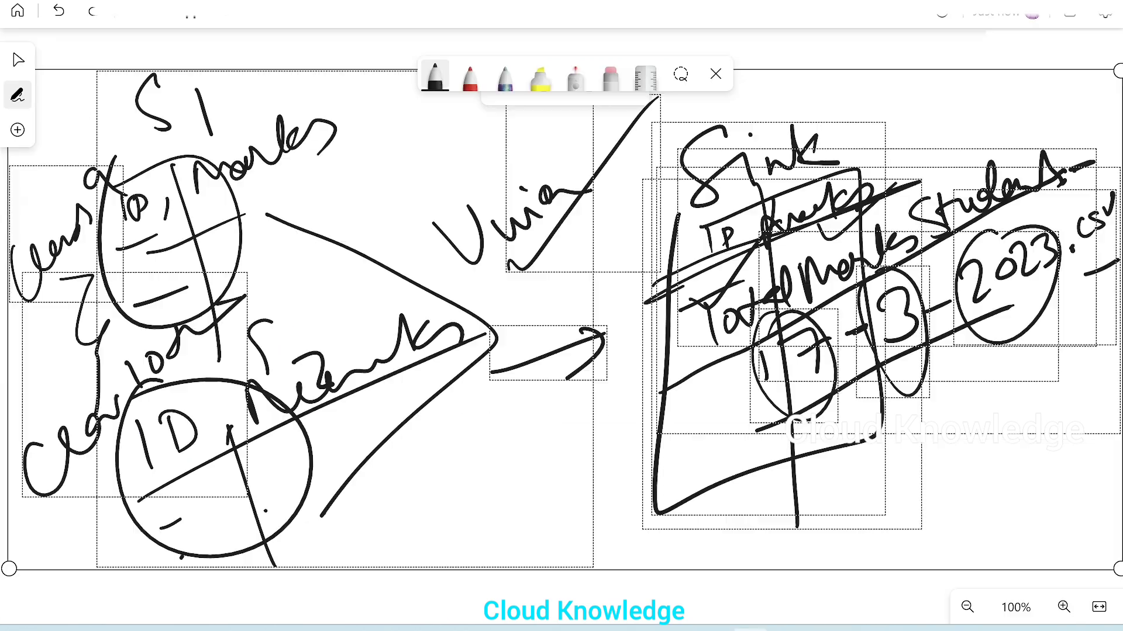
{"action": "key", "text": "Delete"}
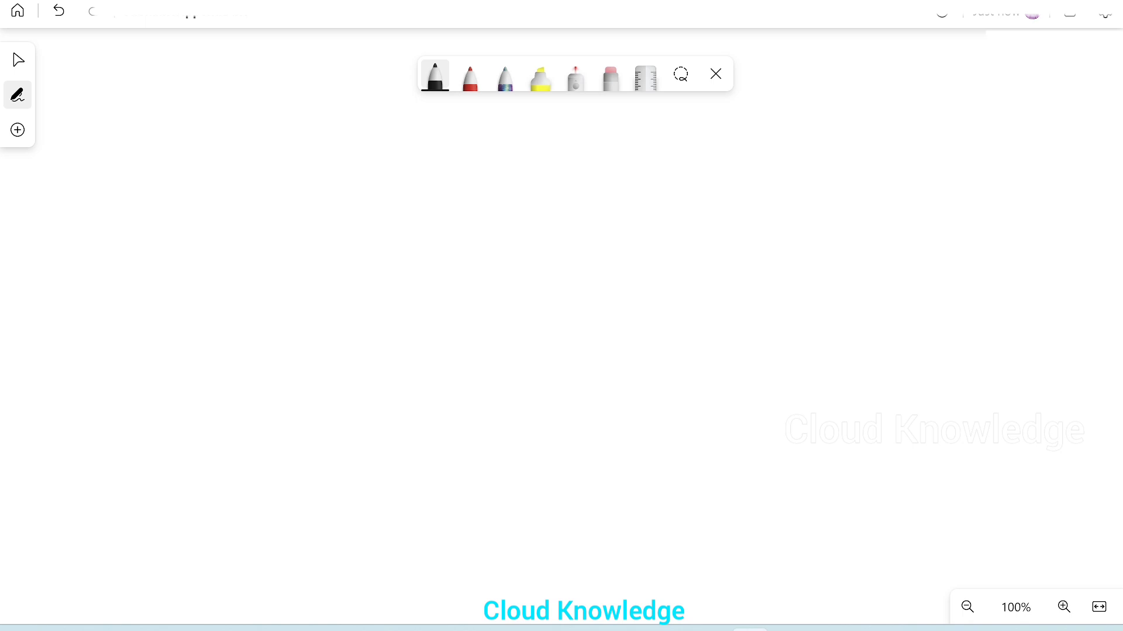
{"action": "left_click_drag", "start_coordinate": [77, 133], "coordinate": [139, 107]}
{"action": "mouse_move", "coordinate": [76, 130]}
{"action": "left_mouse_down"}
{"action": "mouse_move", "coordinate": [86, 202]}
{"action": "mouse_move", "coordinate": [142, 158]}
{"action": "mouse_move", "coordinate": [214, 134]}
{"action": "mouse_move", "coordinate": [248, 146]}
{"action": "mouse_move", "coordinate": [217, 116]}
{"action": "mouse_move", "coordinate": [402, 121]}
{"action": "left_mouse_up"}
{"action": "left_click_drag", "start_coordinate": [88, 245], "coordinate": [535, 102]}
Step: Handwrite "currentDate()" in the middle of the whiteboard, underline it, and add a tick and a downward arrow
{"action": "left_click_drag", "start_coordinate": [398, 351], "coordinate": [374, 391]}
{"action": "mouse_move", "coordinate": [432, 377]}
{"action": "left_mouse_down"}
{"action": "mouse_move", "coordinate": [449, 348]}
{"action": "mouse_move", "coordinate": [561, 354]}
{"action": "mouse_move", "coordinate": [619, 300]}
{"action": "mouse_move", "coordinate": [618, 352]}
{"action": "left_mouse_up"}
{"action": "left_click_drag", "start_coordinate": [589, 322], "coordinate": [620, 317]}
{"action": "mouse_move", "coordinate": [685, 323]}
{"action": "left_mouse_down"}
{"action": "mouse_move", "coordinate": [654, 310]}
{"action": "mouse_move", "coordinate": [646, 381]}
{"action": "left_mouse_up"}
{"action": "mouse_move", "coordinate": [649, 288]}
{"action": "left_mouse_down"}
{"action": "mouse_move", "coordinate": [694, 307]}
{"action": "mouse_move", "coordinate": [641, 364]}
{"action": "left_mouse_up"}
{"action": "mouse_move", "coordinate": [709, 338]}
{"action": "left_mouse_down"}
{"action": "mouse_move", "coordinate": [712, 350]}
{"action": "mouse_move", "coordinate": [777, 342]}
{"action": "left_mouse_up"}
{"action": "left_click_drag", "start_coordinate": [714, 318], "coordinate": [754, 313]}
{"action": "left_click_drag", "start_coordinate": [814, 291], "coordinate": [816, 325]}
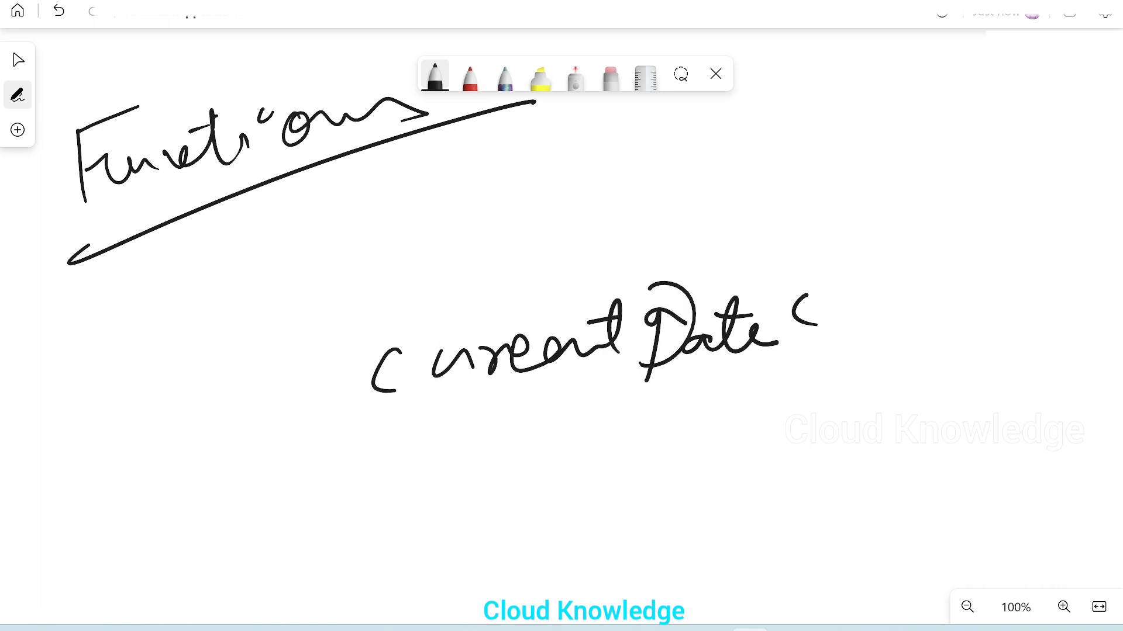
{"action": "left_click_drag", "start_coordinate": [847, 290], "coordinate": [853, 326]}
{"action": "left_click", "coordinate": [900, 313]}
{"action": "left_click_drag", "start_coordinate": [336, 428], "coordinate": [954, 346]}
{"action": "mouse_move", "coordinate": [525, 384]}
{"action": "left_mouse_down"}
{"action": "mouse_move", "coordinate": [523, 439]}
{"action": "mouse_move", "coordinate": [543, 418]}
{"action": "left_mouse_up"}
{"action": "left_click_drag", "start_coordinate": [679, 381], "coordinate": [959, 297]}
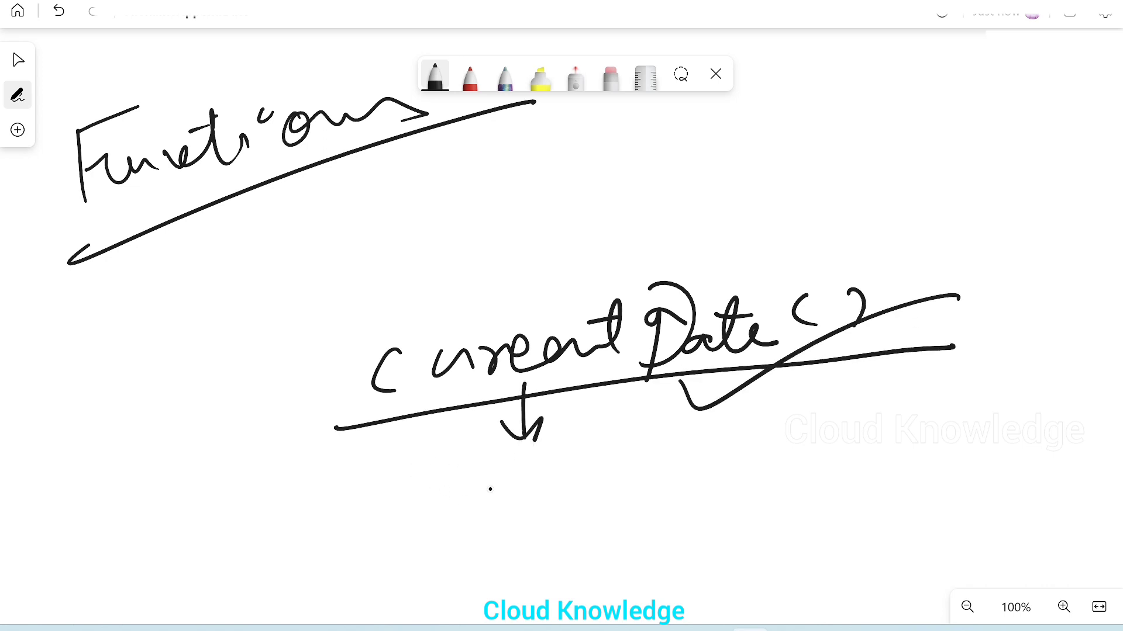
Step: Write the date 2023-03-17 beneath the currentDate() arrow and draw a box around it
{"action": "mouse_move", "coordinate": [423, 490]}
{"action": "left_mouse_down"}
{"action": "mouse_move", "coordinate": [438, 526]}
{"action": "mouse_move", "coordinate": [468, 516]}
{"action": "left_mouse_up"}
{"action": "left_click_drag", "start_coordinate": [494, 481], "coordinate": [556, 503]}
{"action": "mouse_move", "coordinate": [556, 462]}
{"action": "left_mouse_down"}
{"action": "mouse_move", "coordinate": [577, 503]}
{"action": "mouse_move", "coordinate": [685, 439]}
{"action": "mouse_move", "coordinate": [711, 479]}
{"action": "mouse_move", "coordinate": [776, 442]}
{"action": "mouse_move", "coordinate": [792, 487]}
{"action": "left_mouse_up"}
{"action": "left_click_drag", "start_coordinate": [828, 413], "coordinate": [845, 499]}
{"action": "left_click_drag", "start_coordinate": [829, 446], "coordinate": [907, 437]}
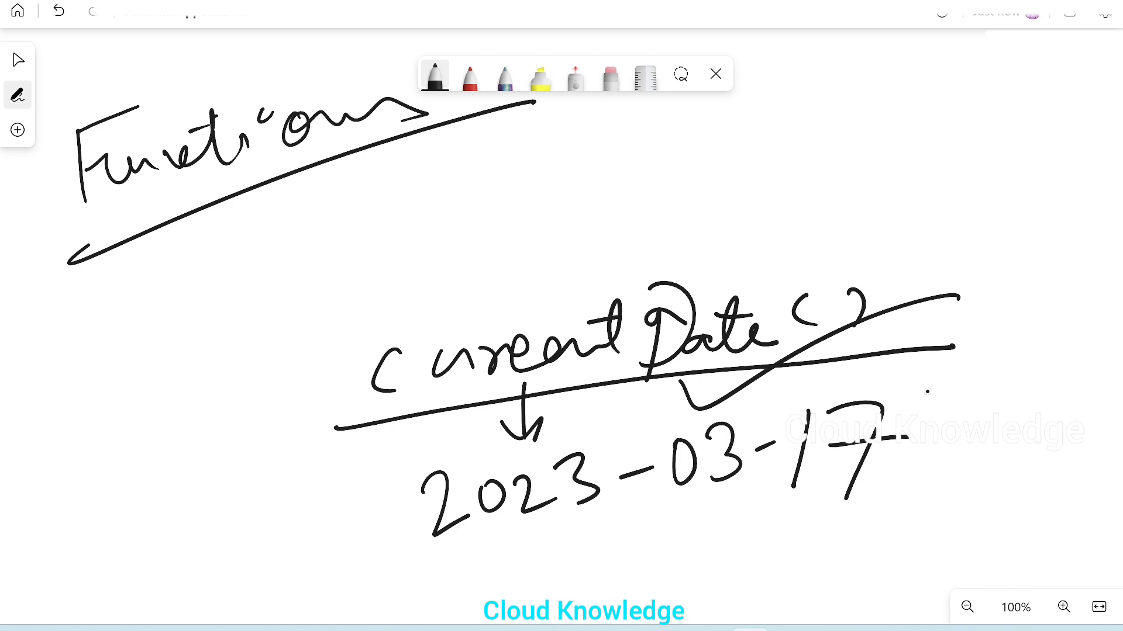
{"action": "mouse_move", "coordinate": [938, 394]}
{"action": "left_mouse_down"}
{"action": "mouse_move", "coordinate": [450, 468]}
{"action": "mouse_move", "coordinate": [550, 542]}
{"action": "mouse_move", "coordinate": [887, 386]}
{"action": "left_mouse_up"}
{"action": "left_click", "coordinate": [830, 473]}
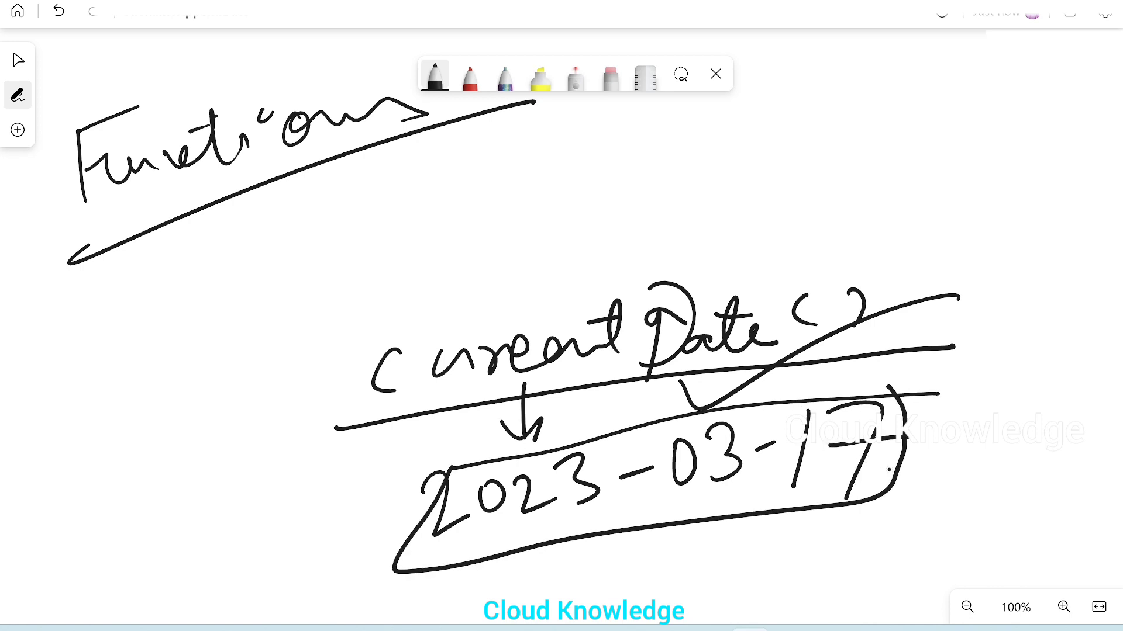
Step: Draw an arrow from the 17 in the boxed date, label it "day of month", and circle the 17
{"action": "left_click_drag", "start_coordinate": [888, 471], "coordinate": [939, 532]}
{"action": "left_click_drag", "start_coordinate": [910, 526], "coordinate": [941, 533]}
{"action": "mouse_move", "coordinate": [971, 471]}
{"action": "left_mouse_down"}
{"action": "mouse_move", "coordinate": [952, 433]}
{"action": "mouse_move", "coordinate": [1012, 443]}
{"action": "mouse_move", "coordinate": [1035, 486]}
{"action": "left_mouse_up"}
{"action": "left_click_drag", "start_coordinate": [1032, 377], "coordinate": [1036, 484]}
{"action": "left_click_drag", "start_coordinate": [1057, 404], "coordinate": [1050, 444]}
{"action": "mouse_move", "coordinate": [974, 509]}
{"action": "left_mouse_down"}
{"action": "mouse_move", "coordinate": [978, 548]}
{"action": "mouse_move", "coordinate": [1056, 489]}
{"action": "mouse_move", "coordinate": [1082, 439]}
{"action": "mouse_move", "coordinate": [1117, 438]}
{"action": "left_mouse_up"}
{"action": "mouse_move", "coordinate": [841, 381]}
{"action": "left_mouse_down"}
{"action": "mouse_move", "coordinate": [834, 388]}
{"action": "mouse_move", "coordinate": [856, 357]}
{"action": "left_mouse_up"}
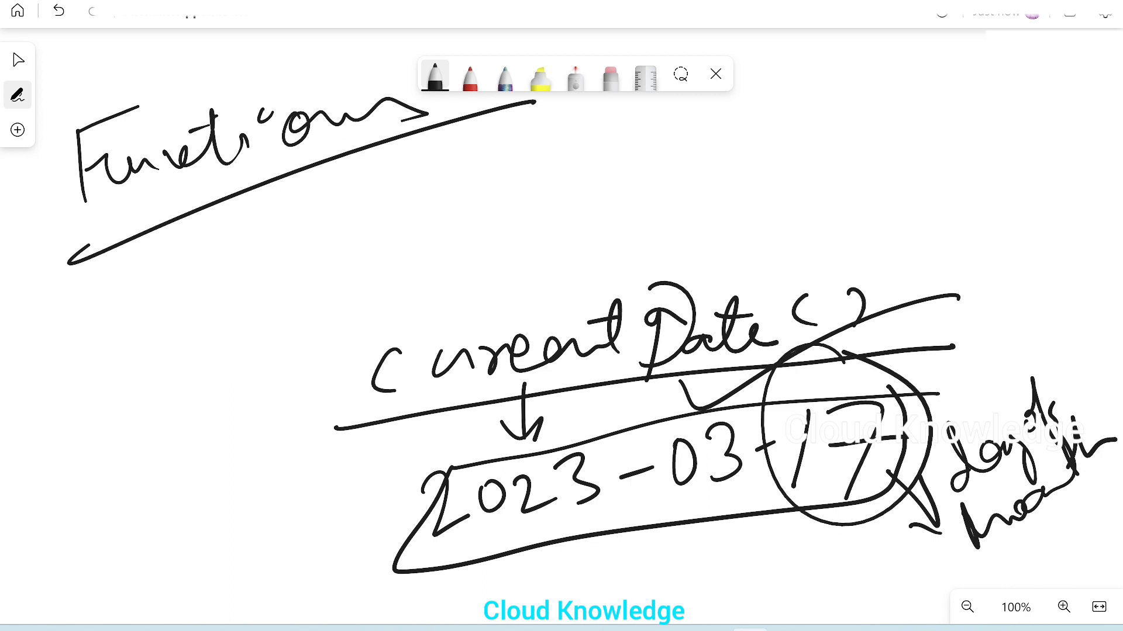
Step: Draw a downward arrow from the 03 in the boxed date and label it "month"
{"action": "left_click_drag", "start_coordinate": [673, 500], "coordinate": [689, 547]}
{"action": "left_click_drag", "start_coordinate": [667, 534], "coordinate": [702, 525]}
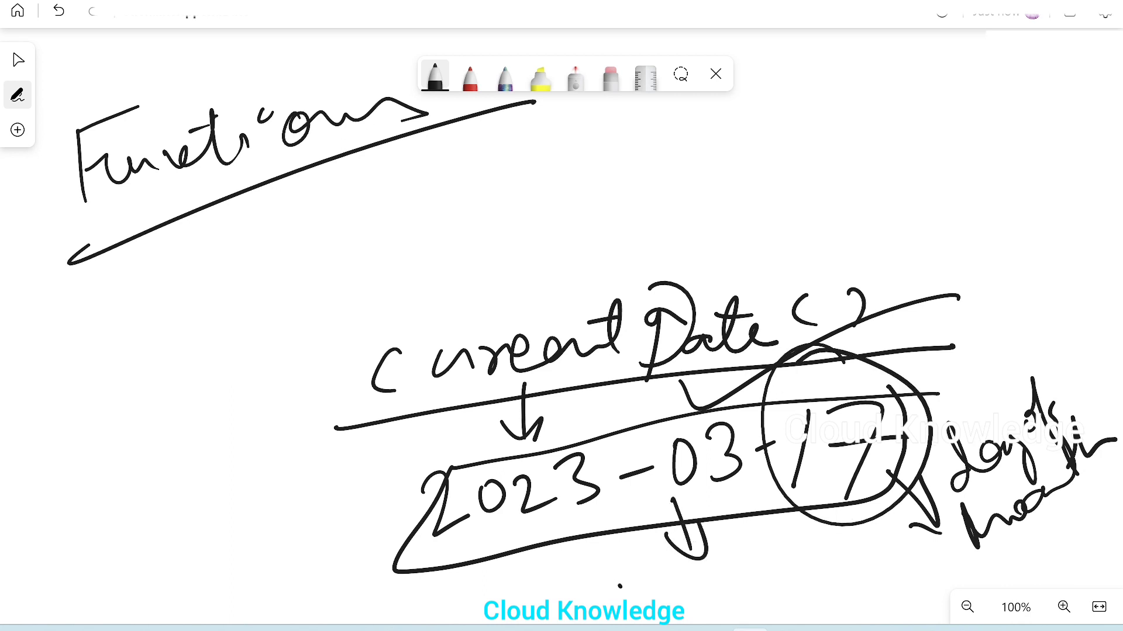
{"action": "left_click_drag", "start_coordinate": [618, 604], "coordinate": [706, 579]}
{"action": "mouse_move", "coordinate": [728, 552]}
{"action": "left_mouse_down"}
{"action": "mouse_move", "coordinate": [720, 593]}
{"action": "mouse_move", "coordinate": [723, 573]}
{"action": "left_mouse_up"}
{"action": "left_click_drag", "start_coordinate": [746, 547], "coordinate": [792, 579]}
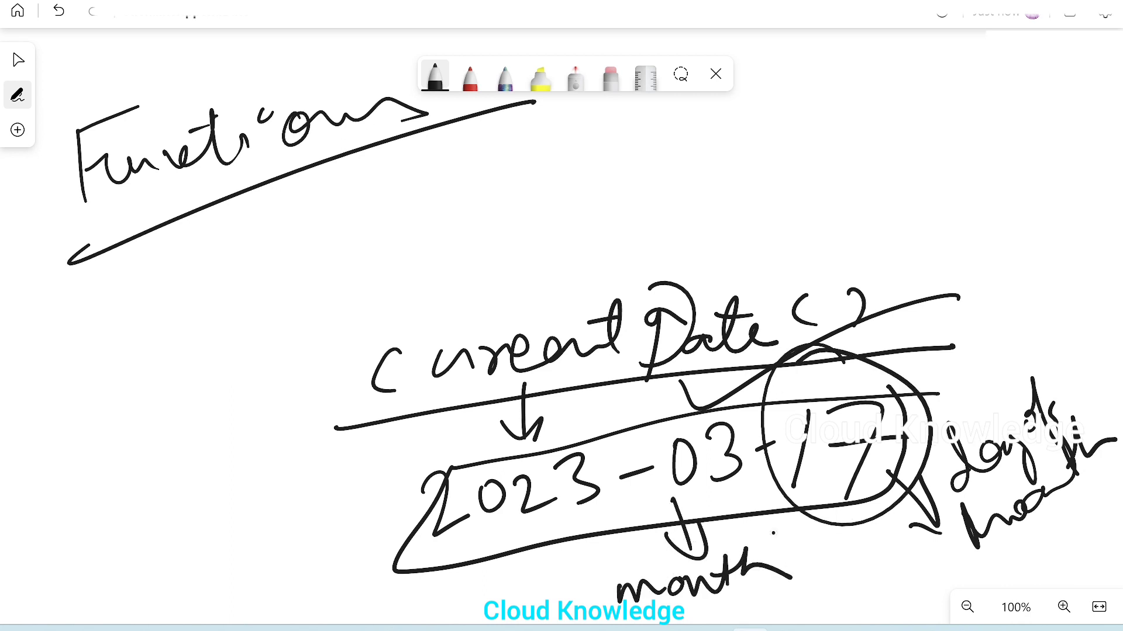
Step: Circle the 03 and the 2023, and draw an arrow from the 2023 to a handwritten label "year"
{"action": "mouse_move", "coordinate": [708, 397]}
{"action": "left_mouse_down"}
{"action": "mouse_move", "coordinate": [649, 430]}
{"action": "mouse_move", "coordinate": [681, 403]}
{"action": "left_mouse_up"}
{"action": "mouse_move", "coordinate": [521, 414]}
{"action": "left_mouse_down"}
{"action": "mouse_move", "coordinate": [552, 558]}
{"action": "mouse_move", "coordinate": [468, 422]}
{"action": "mouse_move", "coordinate": [331, 486]}
{"action": "mouse_move", "coordinate": [343, 502]}
{"action": "left_mouse_up"}
{"action": "left_click_drag", "start_coordinate": [140, 475], "coordinate": [158, 489]}
{"action": "left_click_drag", "start_coordinate": [164, 452], "coordinate": [185, 541]}
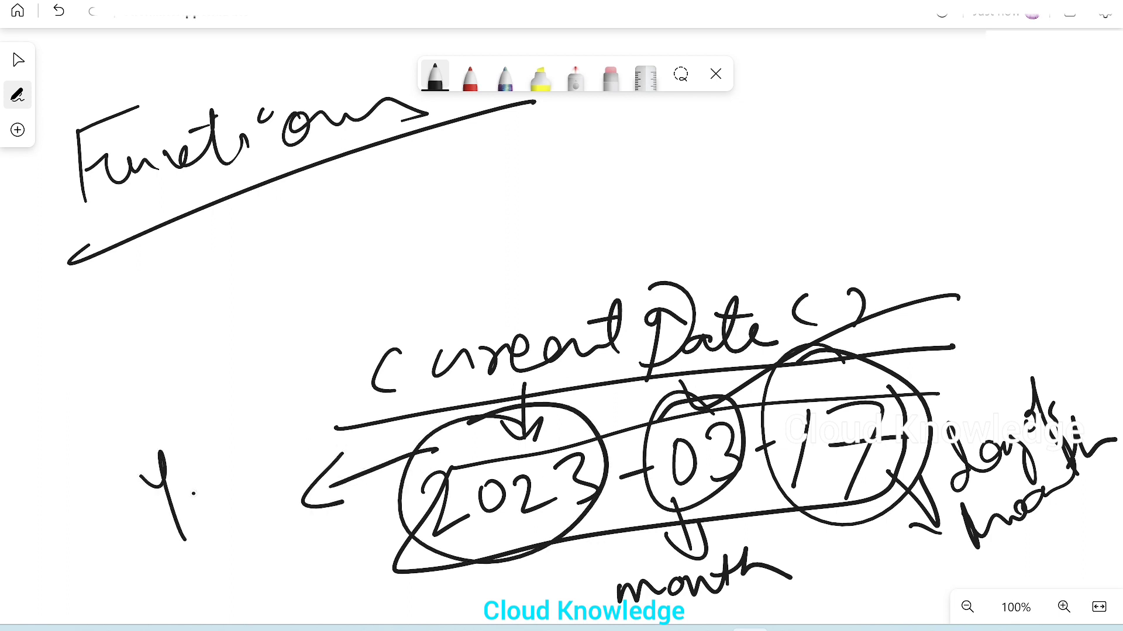
{"action": "left_click_drag", "start_coordinate": [202, 459], "coordinate": [291, 431]}
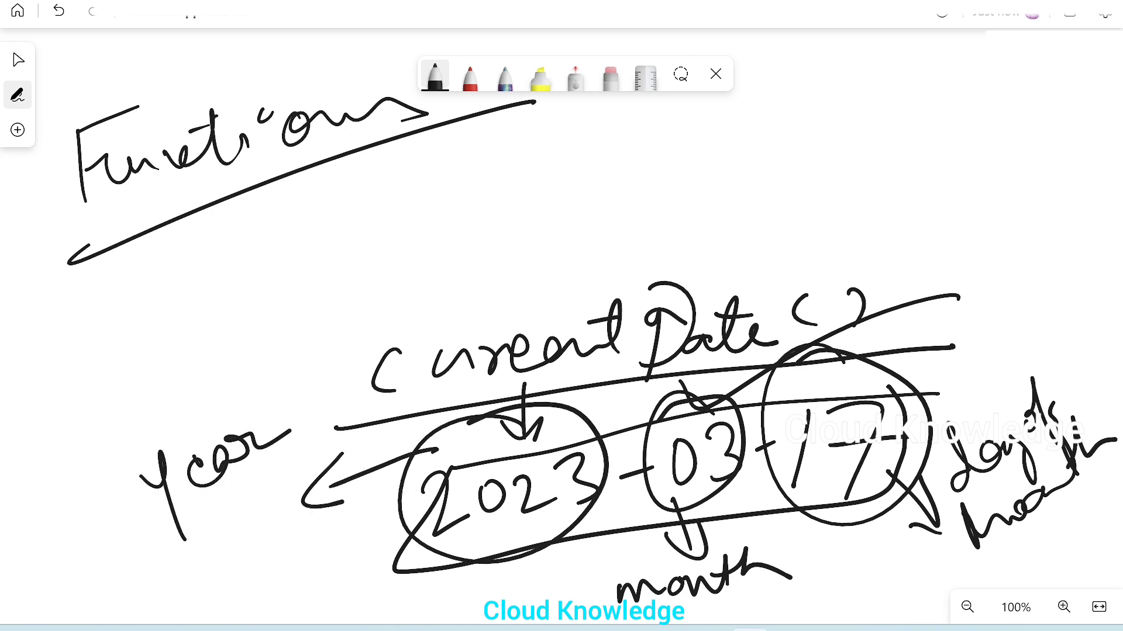
Step: Enclose currentDate() in large brackets and draw a thick line before it, with arrows from the month and day-of-month labels pointing there
{"action": "left_click_drag", "start_coordinate": [322, 315], "coordinate": [322, 420]}
{"action": "mouse_move", "coordinate": [390, 290]}
{"action": "left_mouse_down"}
{"action": "mouse_move", "coordinate": [396, 409]}
{"action": "mouse_move", "coordinate": [384, 287]}
{"action": "left_mouse_up"}
{"action": "mouse_move", "coordinate": [863, 234]}
{"action": "left_mouse_down"}
{"action": "mouse_move", "coordinate": [882, 248]}
{"action": "mouse_move", "coordinate": [867, 325]}
{"action": "left_mouse_up"}
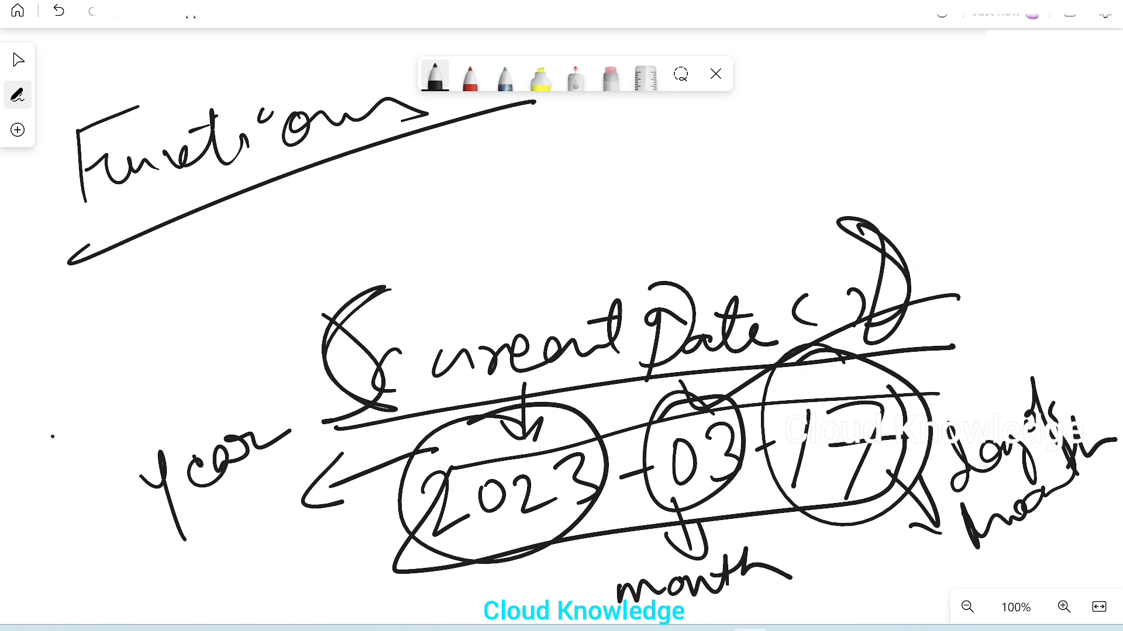
{"action": "left_click_drag", "start_coordinate": [58, 442], "coordinate": [316, 363]}
{"action": "mouse_move", "coordinate": [114, 529]}
{"action": "left_mouse_down"}
{"action": "mouse_move", "coordinate": [58, 498]}
{"action": "mouse_move", "coordinate": [117, 459]}
{"action": "left_mouse_up"}
{"action": "mouse_move", "coordinate": [624, 577]}
{"action": "left_mouse_down"}
{"action": "mouse_move", "coordinate": [552, 613]}
{"action": "mouse_move", "coordinate": [224, 404]}
{"action": "mouse_move", "coordinate": [272, 418]}
{"action": "left_mouse_up"}
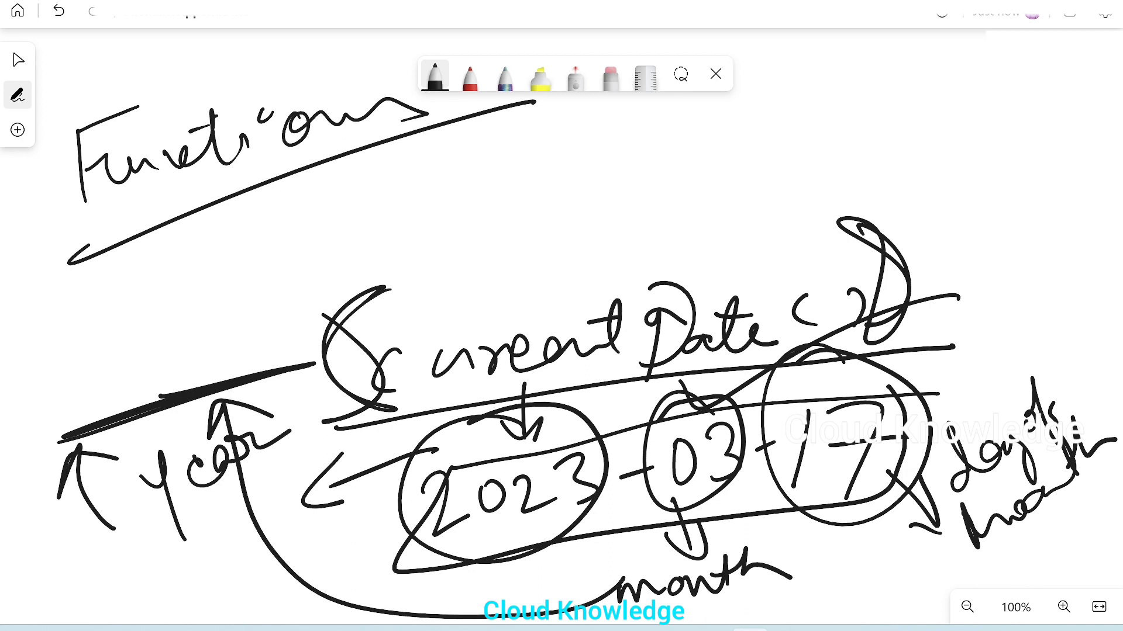
{"action": "mouse_move", "coordinate": [938, 529]}
{"action": "left_mouse_down"}
{"action": "mouse_move", "coordinate": [626, 502]}
{"action": "mouse_move", "coordinate": [285, 390]}
{"action": "left_mouse_up"}
{"action": "left_click_drag", "start_coordinate": [288, 440], "coordinate": [279, 381]}
{"action": "left_click_drag", "start_coordinate": [279, 381], "coordinate": [342, 391]}
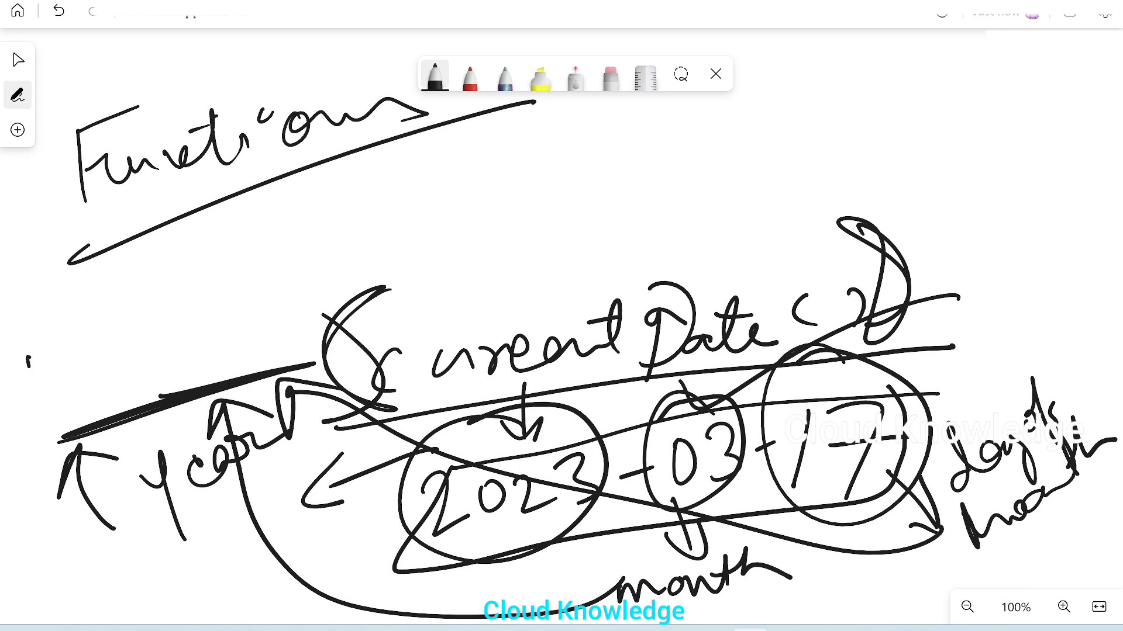
Step: Write the separate values 17, 3 and 2023 above the thick line before currentDate()
{"action": "left_click_drag", "start_coordinate": [28, 358], "coordinate": [36, 403]}
{"action": "mouse_move", "coordinate": [42, 346]}
{"action": "left_mouse_down"}
{"action": "mouse_move", "coordinate": [68, 336]}
{"action": "mouse_move", "coordinate": [85, 398]}
{"action": "left_mouse_up"}
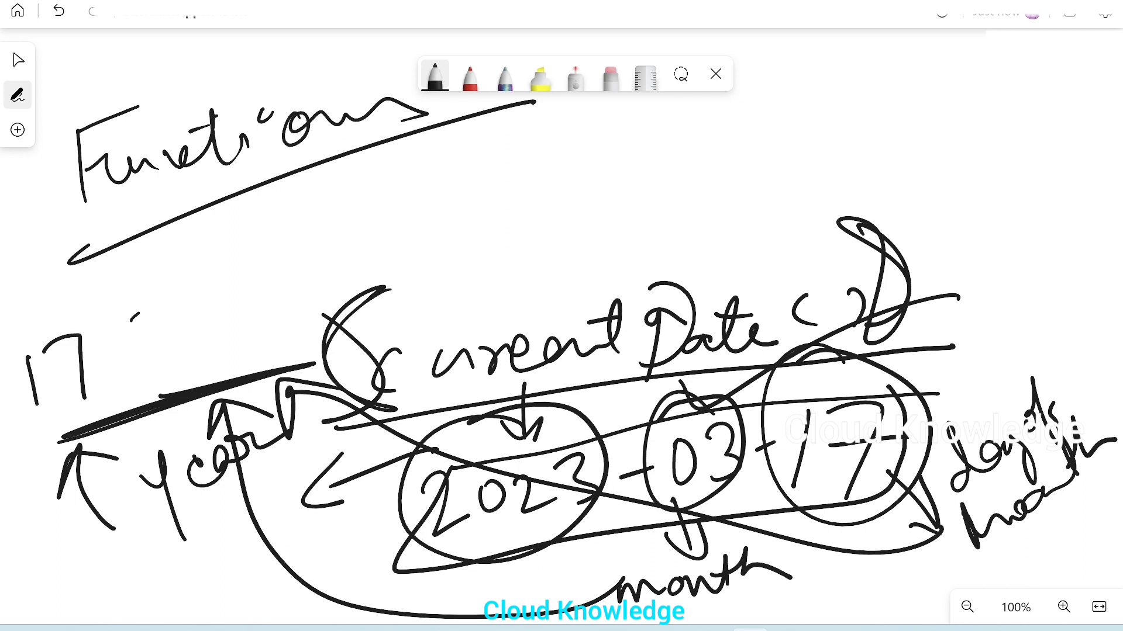
{"action": "left_click_drag", "start_coordinate": [138, 314], "coordinate": [144, 377]}
{"action": "left_click", "coordinate": [206, 351]}
{"action": "mouse_move", "coordinate": [197, 313]}
{"action": "left_mouse_down"}
{"action": "mouse_move", "coordinate": [212, 296]}
{"action": "mouse_move", "coordinate": [245, 328]}
{"action": "left_mouse_up"}
{"action": "left_click_drag", "start_coordinate": [266, 277], "coordinate": [320, 281]}
{"action": "mouse_move", "coordinate": [327, 249]}
{"action": "left_mouse_down"}
{"action": "mouse_move", "coordinate": [357, 245]}
{"action": "mouse_move", "coordinate": [349, 285]}
{"action": "left_mouse_up"}
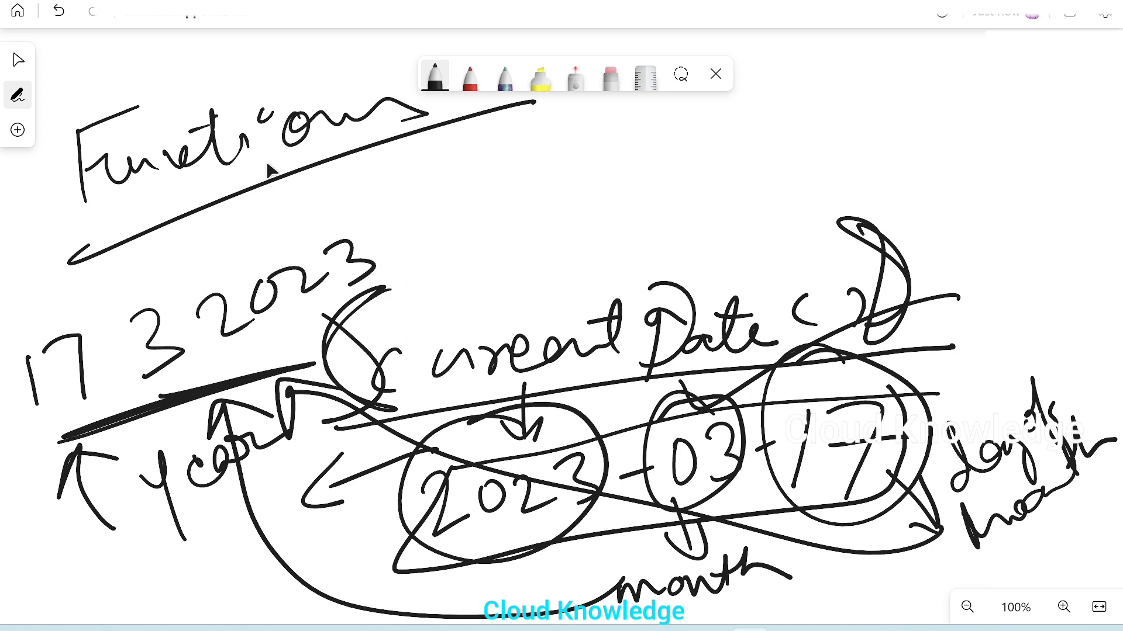
Step: Write "O/P" with the desired output date 17-3-2023 beside it, in the empty space above currentDate()
{"action": "mouse_move", "coordinate": [563, 131]}
{"action": "left_mouse_down"}
{"action": "mouse_move", "coordinate": [559, 144]}
{"action": "mouse_move", "coordinate": [570, 125]}
{"action": "mouse_move", "coordinate": [602, 163]}
{"action": "left_mouse_up"}
{"action": "mouse_move", "coordinate": [631, 150]}
{"action": "left_mouse_down"}
{"action": "mouse_move", "coordinate": [640, 97]}
{"action": "mouse_move", "coordinate": [630, 141]}
{"action": "left_mouse_up"}
{"action": "left_click_drag", "start_coordinate": [592, 205], "coordinate": [619, 268]}
{"action": "mouse_move", "coordinate": [613, 210]}
{"action": "left_mouse_down"}
{"action": "mouse_move", "coordinate": [643, 195]}
{"action": "mouse_move", "coordinate": [664, 248]}
{"action": "left_mouse_up"}
{"action": "mouse_move", "coordinate": [632, 231]}
{"action": "left_mouse_down"}
{"action": "mouse_move", "coordinate": [672, 205]}
{"action": "mouse_move", "coordinate": [729, 196]}
{"action": "mouse_move", "coordinate": [697, 216]}
{"action": "left_mouse_up"}
{"action": "mouse_move", "coordinate": [752, 153]}
{"action": "left_mouse_down"}
{"action": "mouse_move", "coordinate": [777, 171]}
{"action": "mouse_move", "coordinate": [758, 205]}
{"action": "left_mouse_up"}
{"action": "mouse_move", "coordinate": [792, 171]}
{"action": "left_mouse_down"}
{"action": "mouse_move", "coordinate": [822, 158]}
{"action": "mouse_move", "coordinate": [790, 172]}
{"action": "left_mouse_up"}
{"action": "left_click_drag", "start_coordinate": [816, 133], "coordinate": [893, 138]}
{"action": "left_click_drag", "start_coordinate": [913, 98], "coordinate": [913, 101]}
{"action": "mouse_move", "coordinate": [939, 89]}
{"action": "left_mouse_down"}
{"action": "mouse_move", "coordinate": [965, 80]}
{"action": "mouse_move", "coordinate": [988, 115]}
{"action": "left_mouse_up"}
{"action": "left_click_drag", "start_coordinate": [984, 76], "coordinate": [1010, 120]}
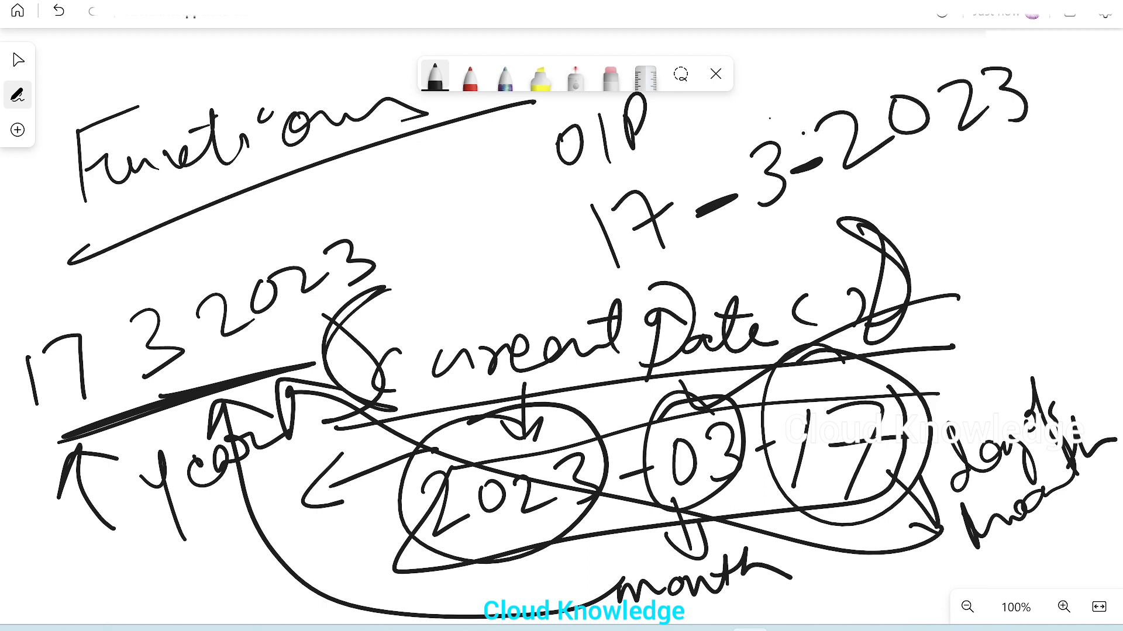
Step: Circle both hyphens in the output date and the currentDate function name
{"action": "mouse_move", "coordinate": [786, 127]}
{"action": "left_mouse_down"}
{"action": "mouse_move", "coordinate": [814, 138]}
{"action": "mouse_move", "coordinate": [786, 124]}
{"action": "left_mouse_up"}
{"action": "mouse_move", "coordinate": [690, 150]}
{"action": "left_mouse_down"}
{"action": "mouse_move", "coordinate": [688, 186]}
{"action": "mouse_move", "coordinate": [684, 153]}
{"action": "left_mouse_up"}
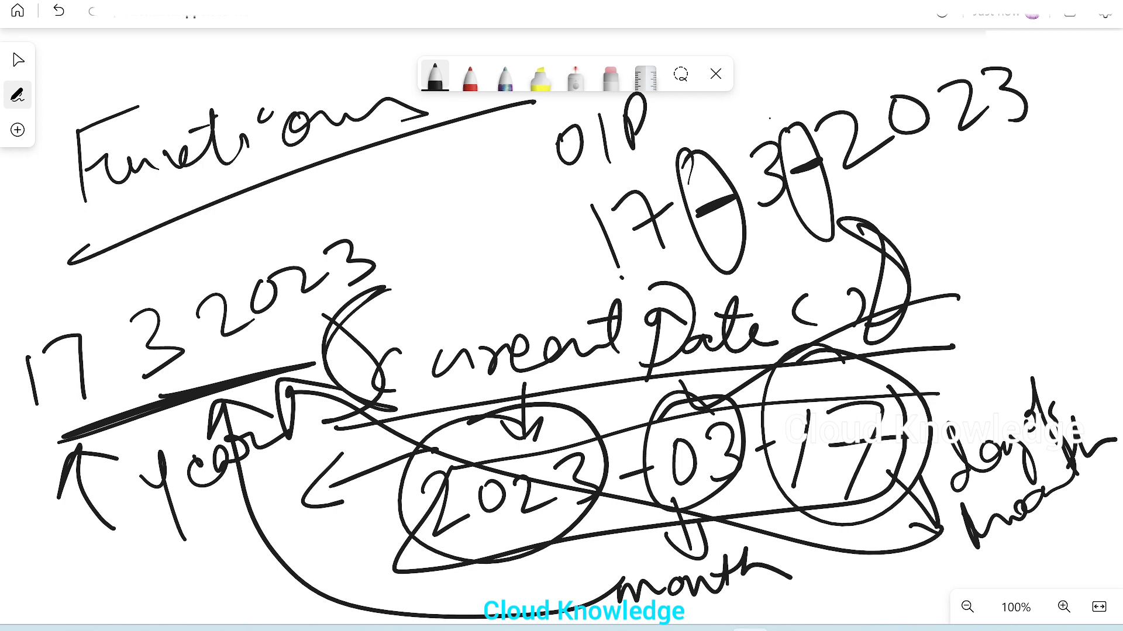
{"action": "mouse_move", "coordinate": [614, 272]}
{"action": "left_mouse_down"}
{"action": "mouse_move", "coordinate": [649, 375]}
{"action": "mouse_move", "coordinate": [620, 277]}
{"action": "left_mouse_up"}
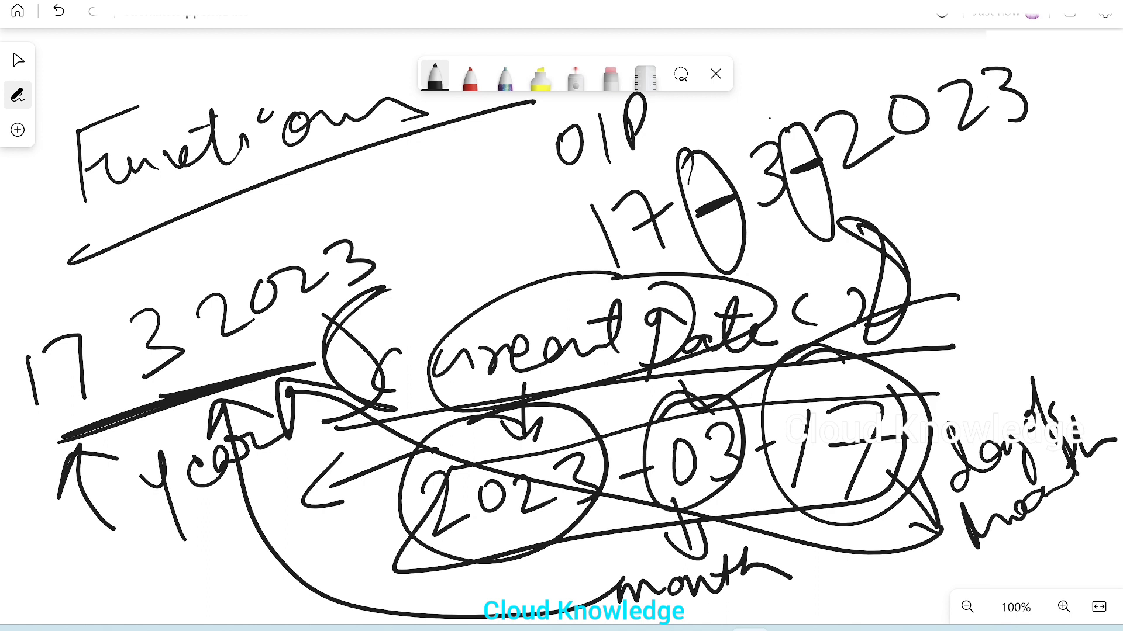
Step: Handwrite "concat" beneath the "Functions" heading and circle it
{"action": "left_click_drag", "start_coordinate": [257, 204], "coordinate": [245, 250]}
{"action": "left_click_drag", "start_coordinate": [285, 214], "coordinate": [353, 186]}
{"action": "mouse_move", "coordinate": [410, 157]}
{"action": "left_mouse_down"}
{"action": "mouse_move", "coordinate": [487, 146]}
{"action": "mouse_move", "coordinate": [453, 134]}
{"action": "left_mouse_up"}
{"action": "mouse_move", "coordinate": [348, 130]}
{"action": "left_mouse_down"}
{"action": "mouse_move", "coordinate": [468, 99]}
{"action": "mouse_move", "coordinate": [521, 138]}
{"action": "mouse_move", "coordinate": [410, 94]}
{"action": "left_mouse_up"}
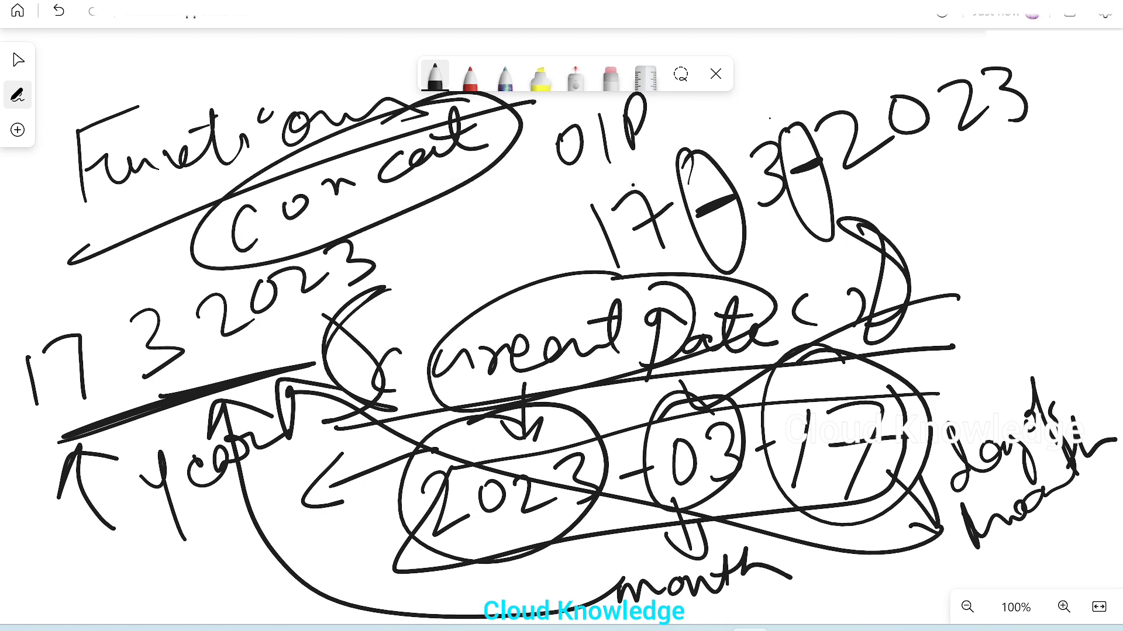
Step: Sketch how concat builds the output date, adding arrows, enclosing brackets, circles around 17 and 3, and quote marks between the parts
{"action": "mouse_move", "coordinate": [611, 167]}
{"action": "left_mouse_down"}
{"action": "mouse_move", "coordinate": [617, 304]}
{"action": "mouse_move", "coordinate": [640, 172]}
{"action": "left_mouse_up"}
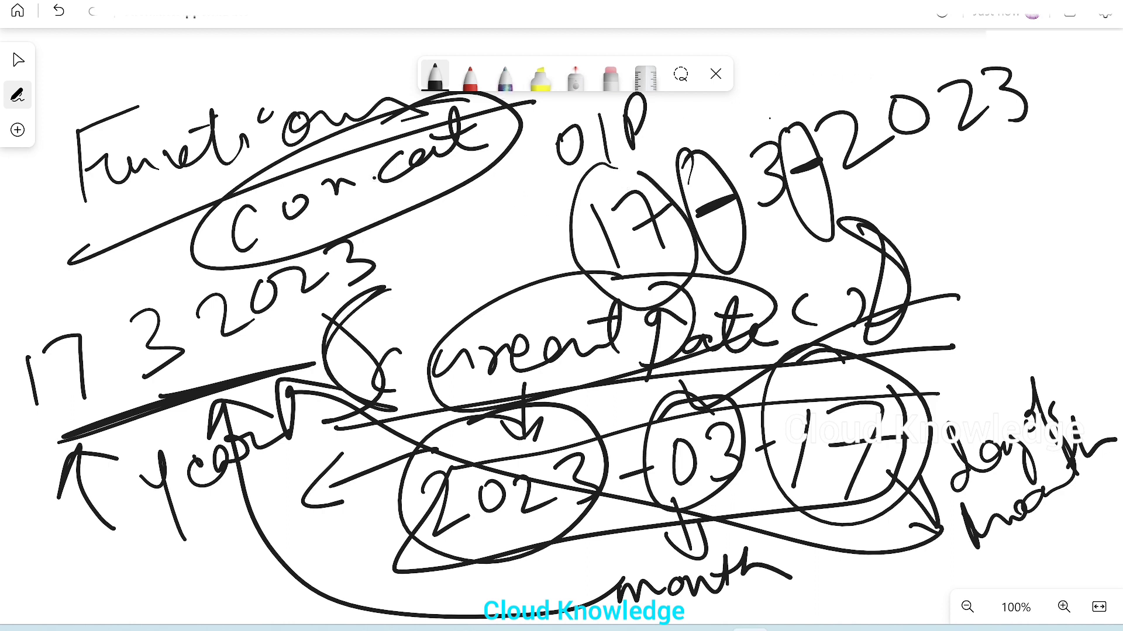
{"action": "left_click_drag", "start_coordinate": [368, 203], "coordinate": [497, 317]}
{"action": "left_click_drag", "start_coordinate": [798, 73], "coordinate": [865, 126]}
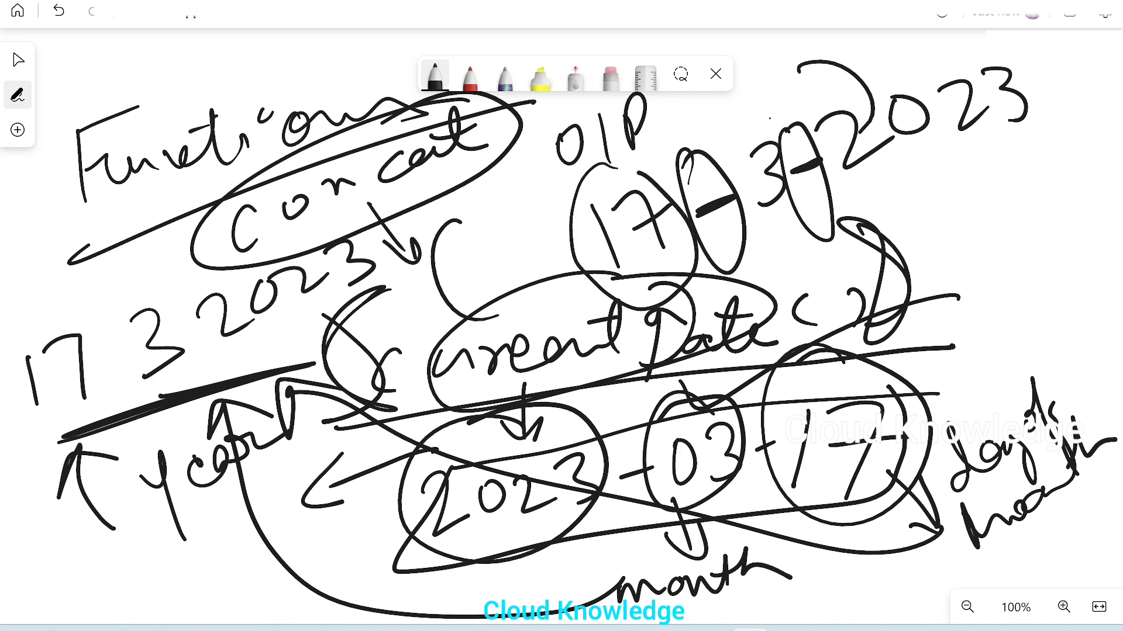
{"action": "mouse_move", "coordinate": [472, 237]}
{"action": "left_mouse_down"}
{"action": "mouse_move", "coordinate": [551, 237]}
{"action": "mouse_move", "coordinate": [528, 265]}
{"action": "left_mouse_up"}
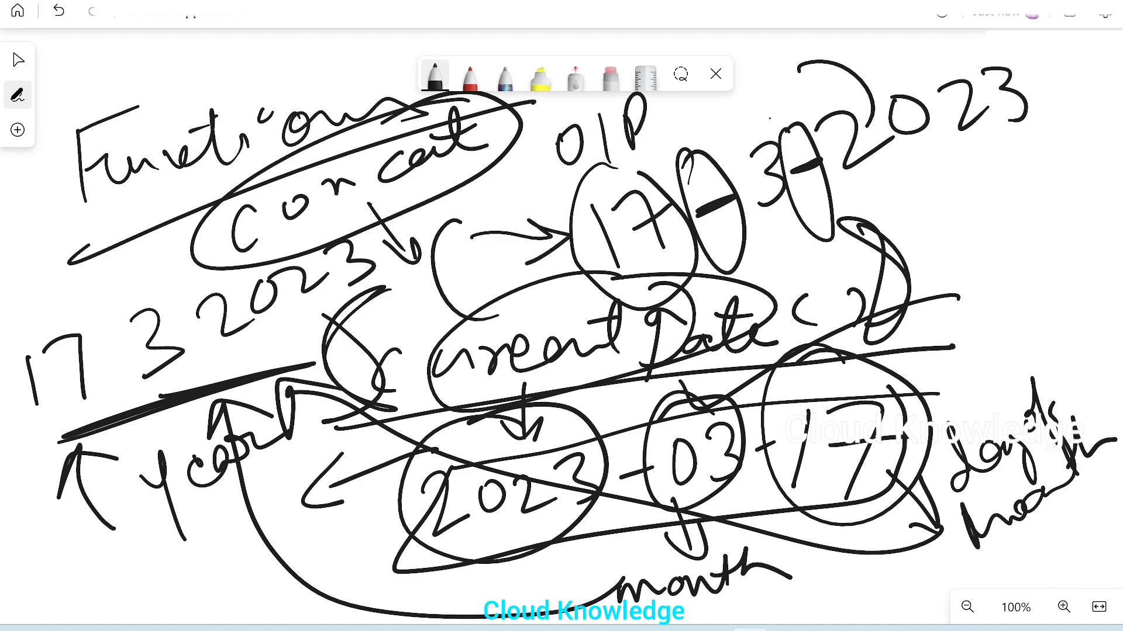
{"action": "mouse_move", "coordinate": [608, 181]}
{"action": "left_mouse_down"}
{"action": "mouse_move", "coordinate": [595, 183]}
{"action": "mouse_move", "coordinate": [587, 243]}
{"action": "left_mouse_up"}
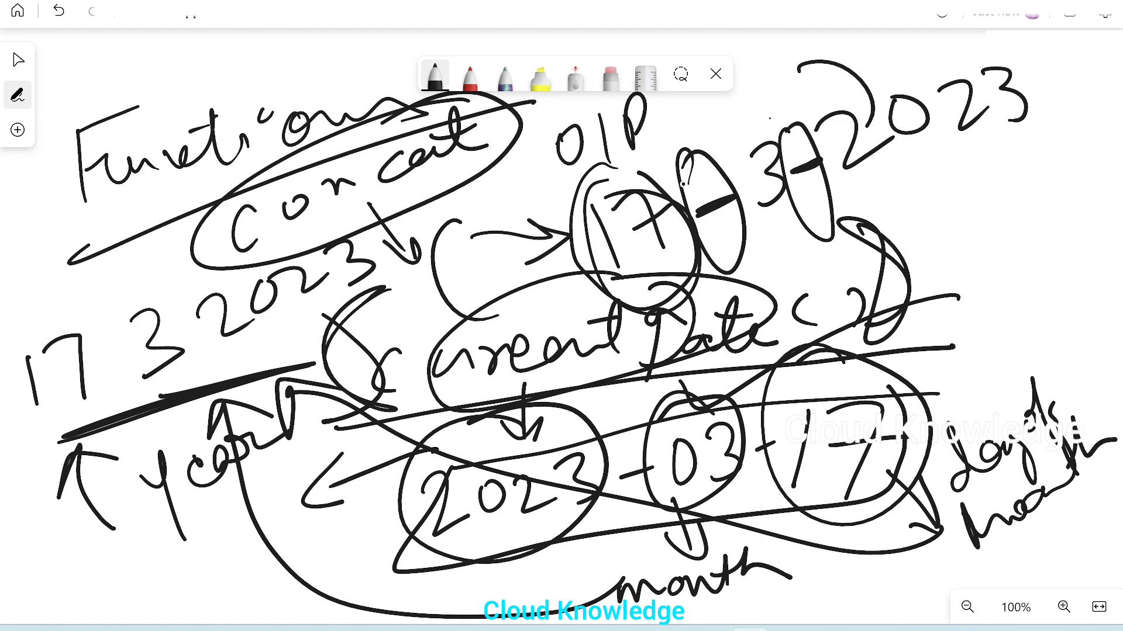
{"action": "left_click_drag", "start_coordinate": [657, 159], "coordinate": [665, 177]}
{"action": "left_click_drag", "start_coordinate": [715, 136], "coordinate": [730, 151]}
{"action": "mouse_move", "coordinate": [783, 121]}
{"action": "left_mouse_down"}
{"action": "mouse_move", "coordinate": [760, 129]}
{"action": "mouse_move", "coordinate": [784, 116]}
{"action": "left_mouse_up"}
{"action": "left_click_drag", "start_coordinate": [804, 100], "coordinate": [810, 115]}
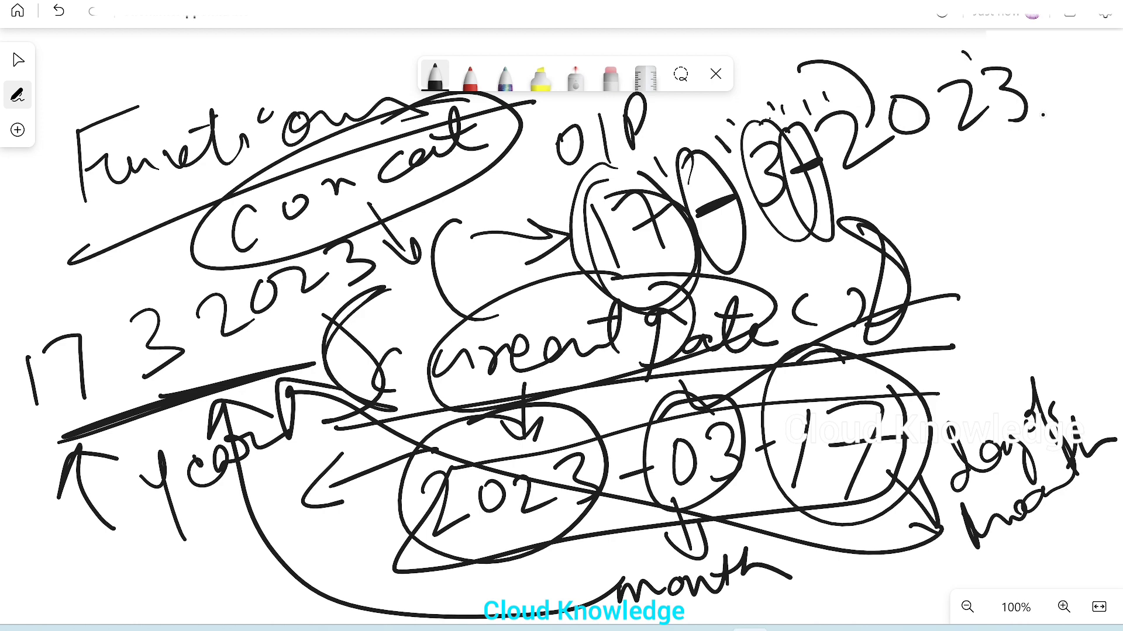
{"action": "left_click_drag", "start_coordinate": [1046, 130], "coordinate": [625, 269]}
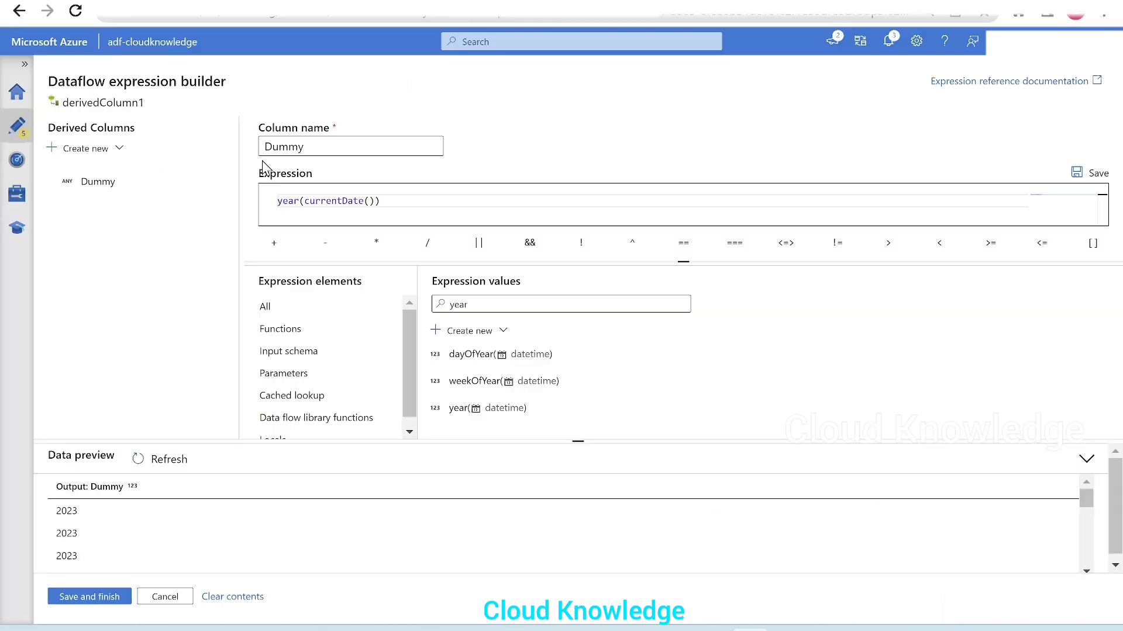
Step: Replace the Dummy column's expression with the concat function, keeping its suggested placeholders this and that
{"action": "left_click_drag", "start_coordinate": [405, 201], "coordinate": [242, 188]}
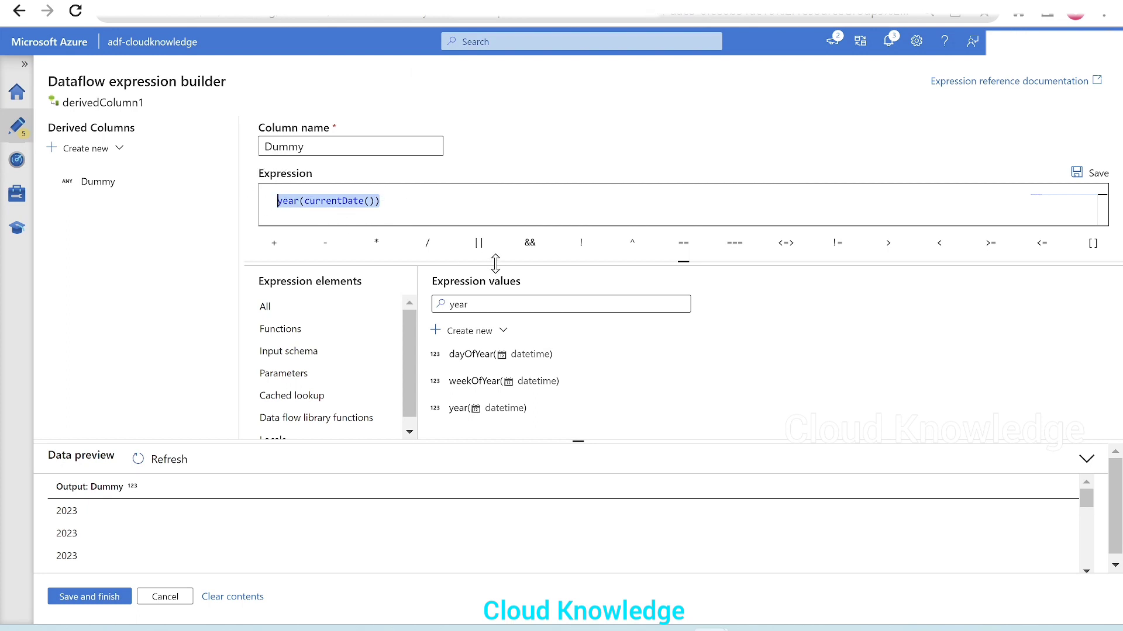
{"action": "key", "text": "BackSpace"}
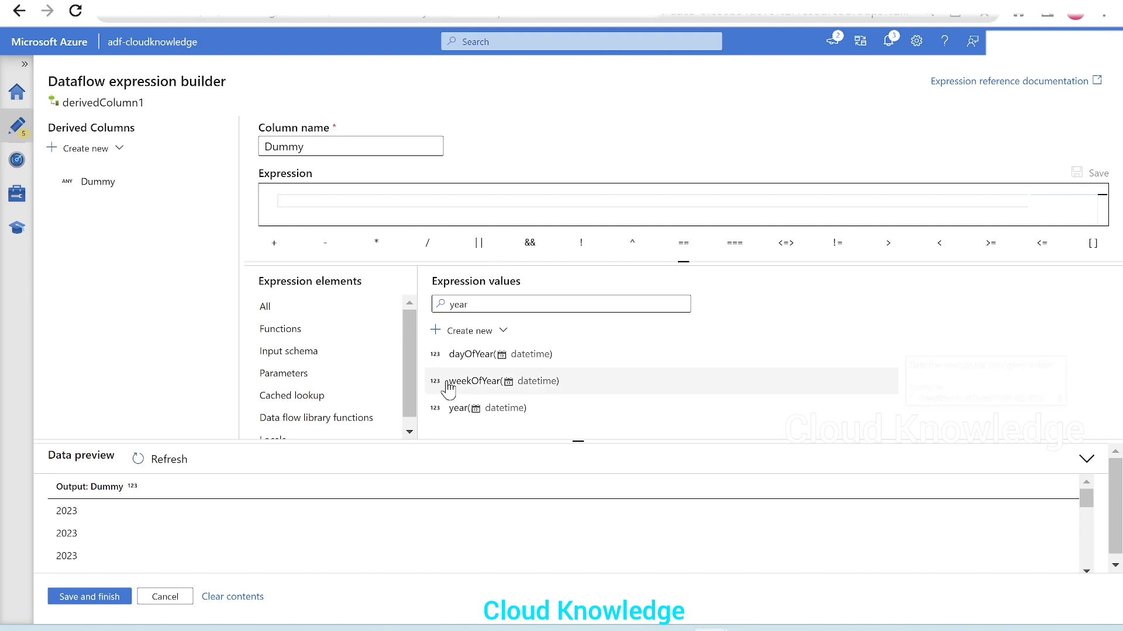
{"action": "type", "text": "concat"}
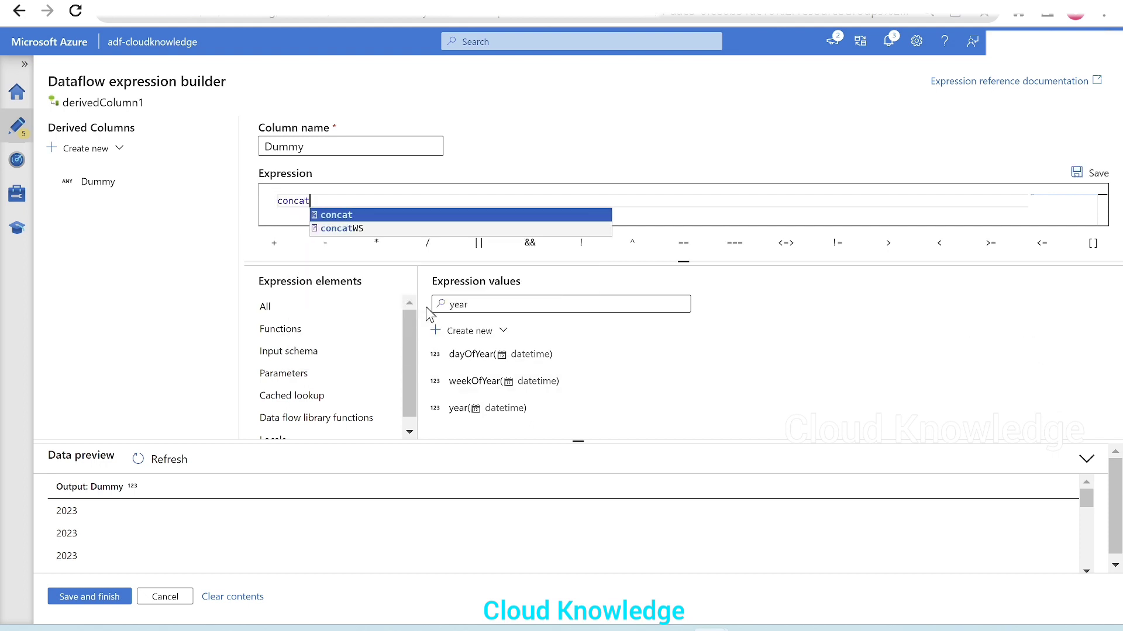
{"action": "key", "text": "Return"}
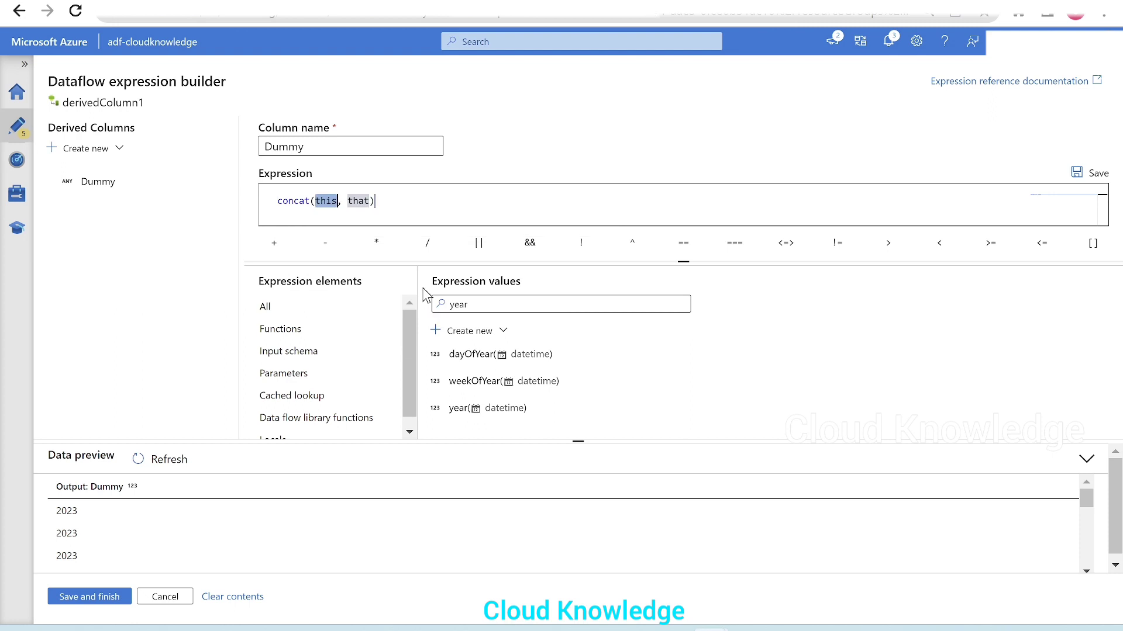
Step: Enlarge the expression editing area and examine the concat function's description, highlighting the words "number of strings"
{"action": "left_click_drag", "start_coordinate": [432, 443], "coordinate": [433, 465]}
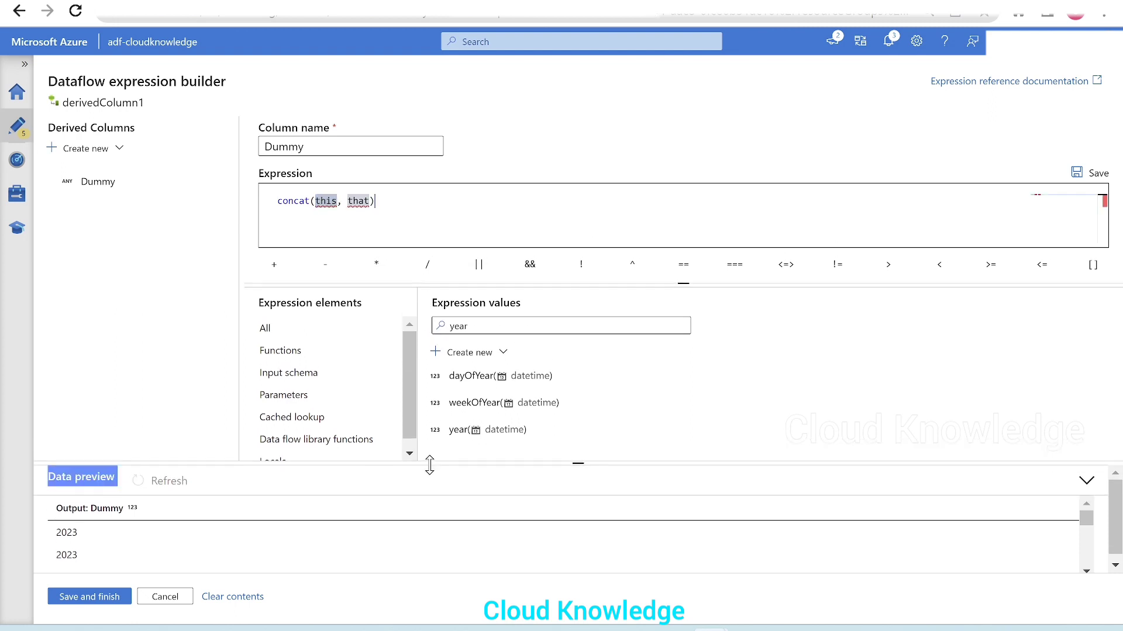
{"action": "mouse_move", "coordinate": [292, 200]}
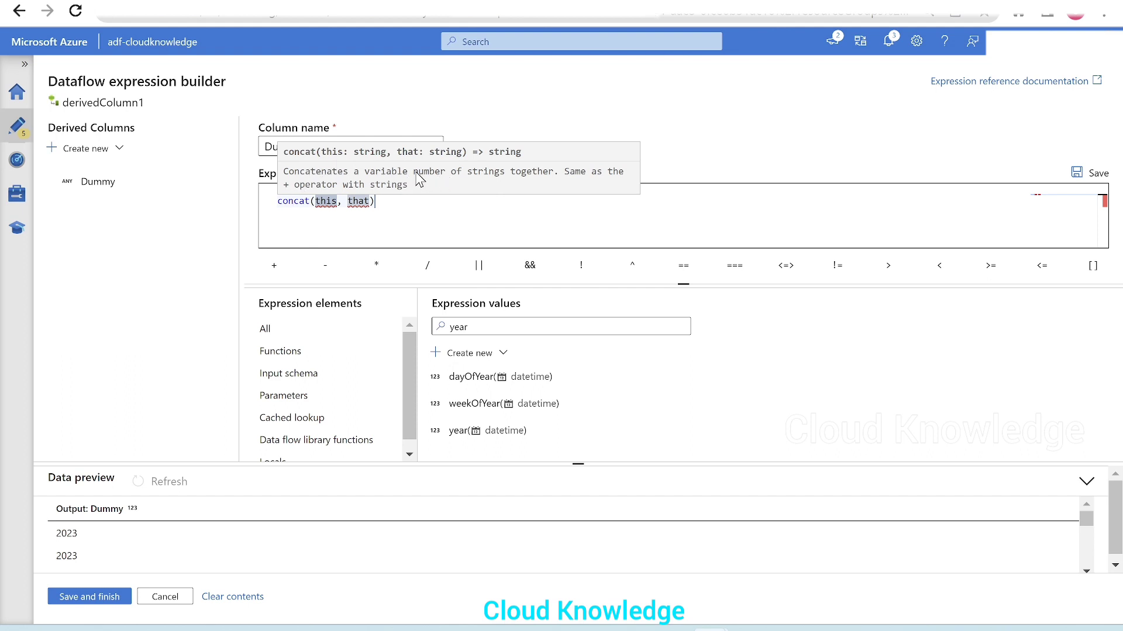
{"action": "left_click_drag", "start_coordinate": [414, 174], "coordinate": [510, 183]}
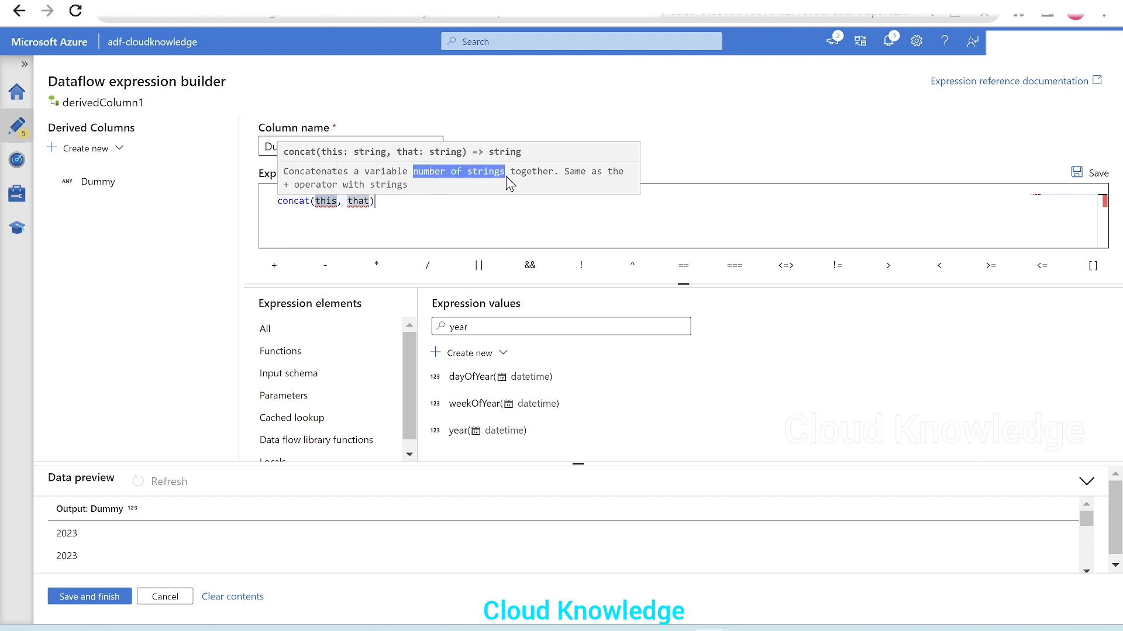
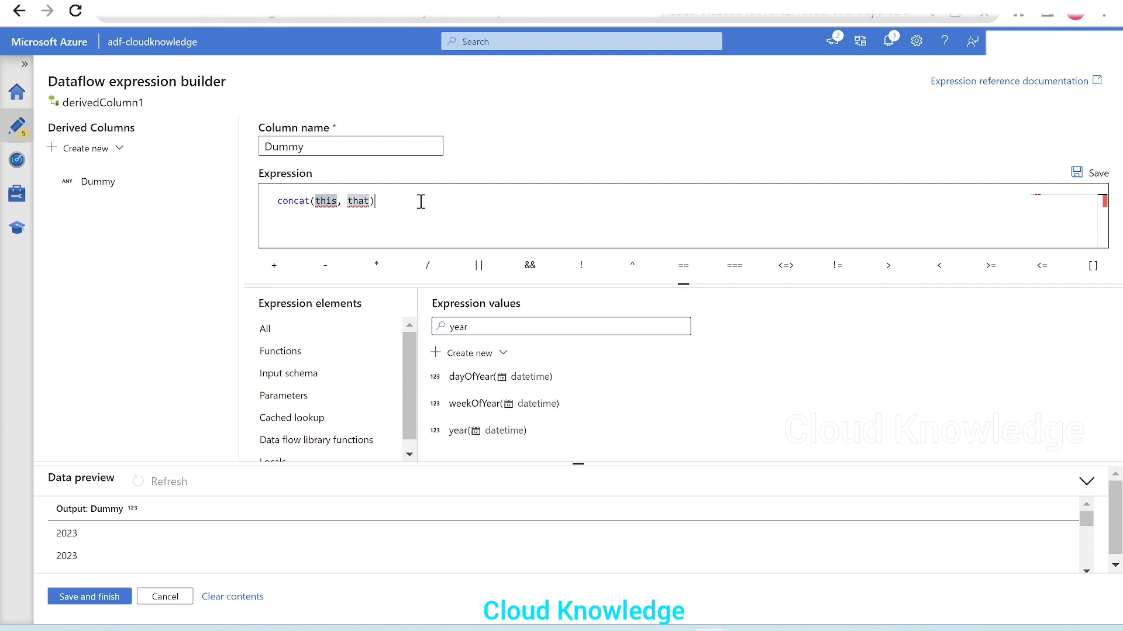
Step: Replace the Dummy column's concat expression with year(currentDate())
{"action": "left_click_drag", "start_coordinate": [420, 200], "coordinate": [220, 208]}
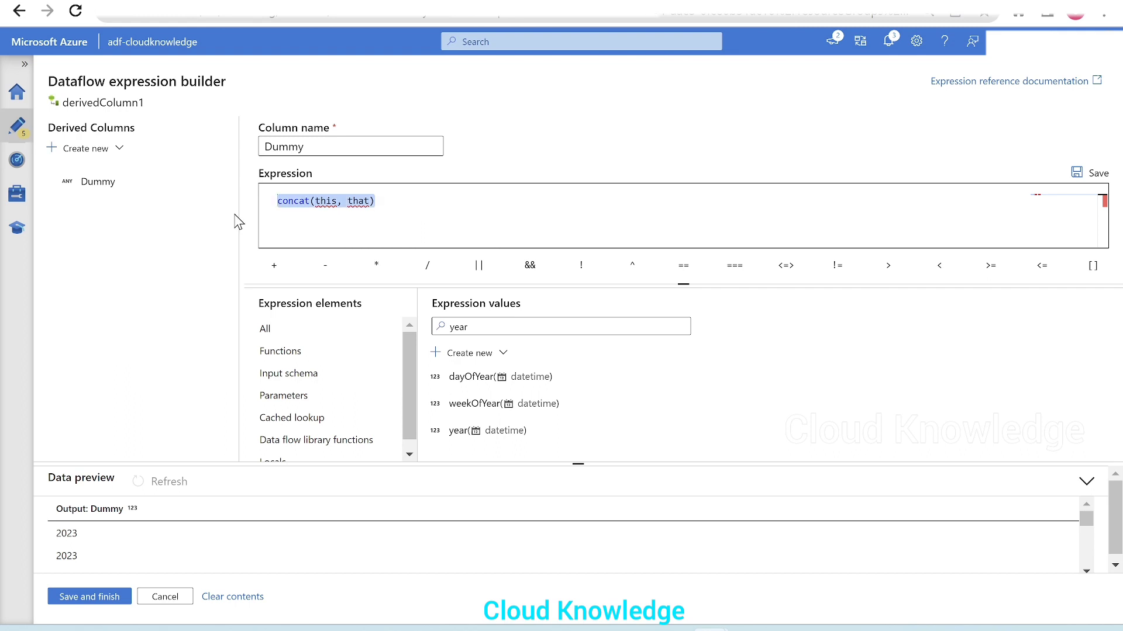
{"action": "key", "text": "BackSpace"}
{"action": "type", "text": "cu"}
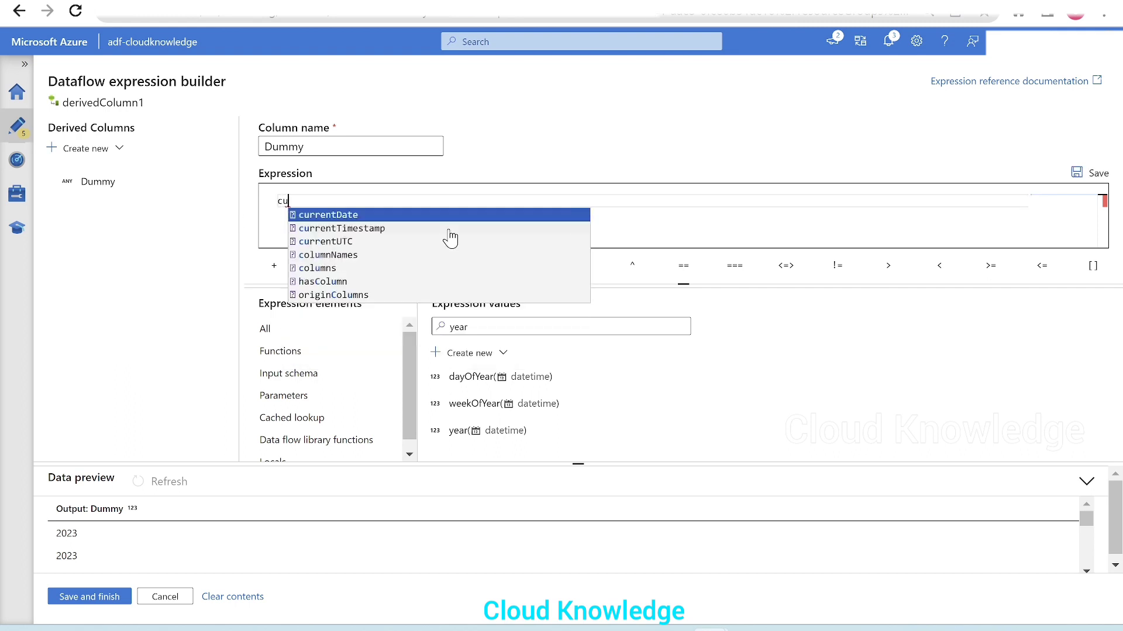
{"action": "key", "text": "Return"}
{"action": "key", "text": "BackSpace"}
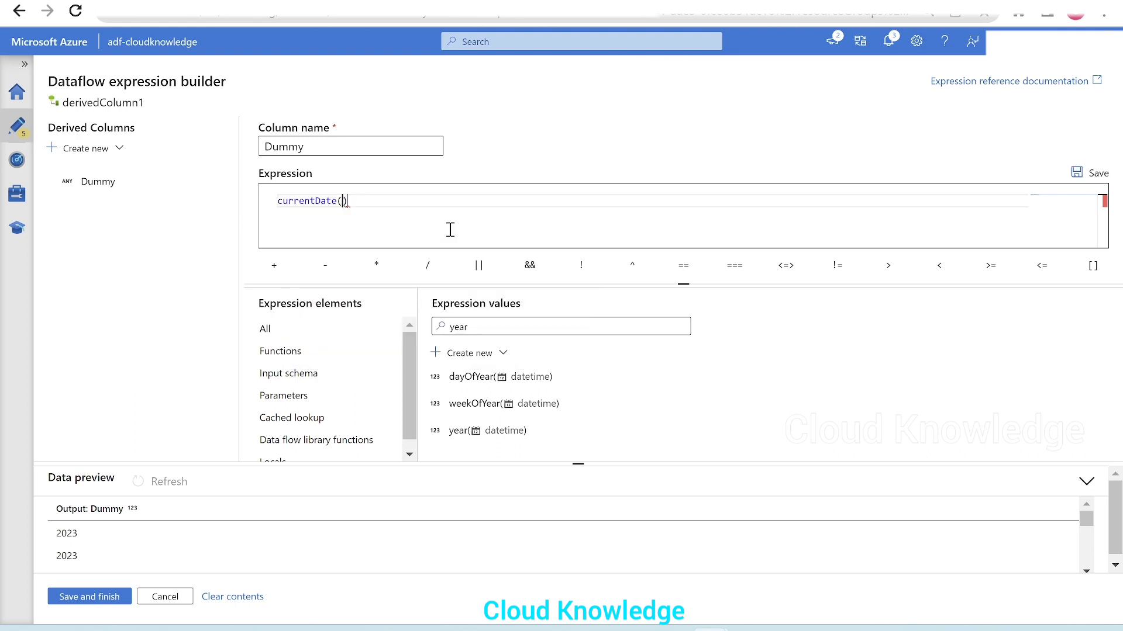
{"action": "key", "text": "Home"}
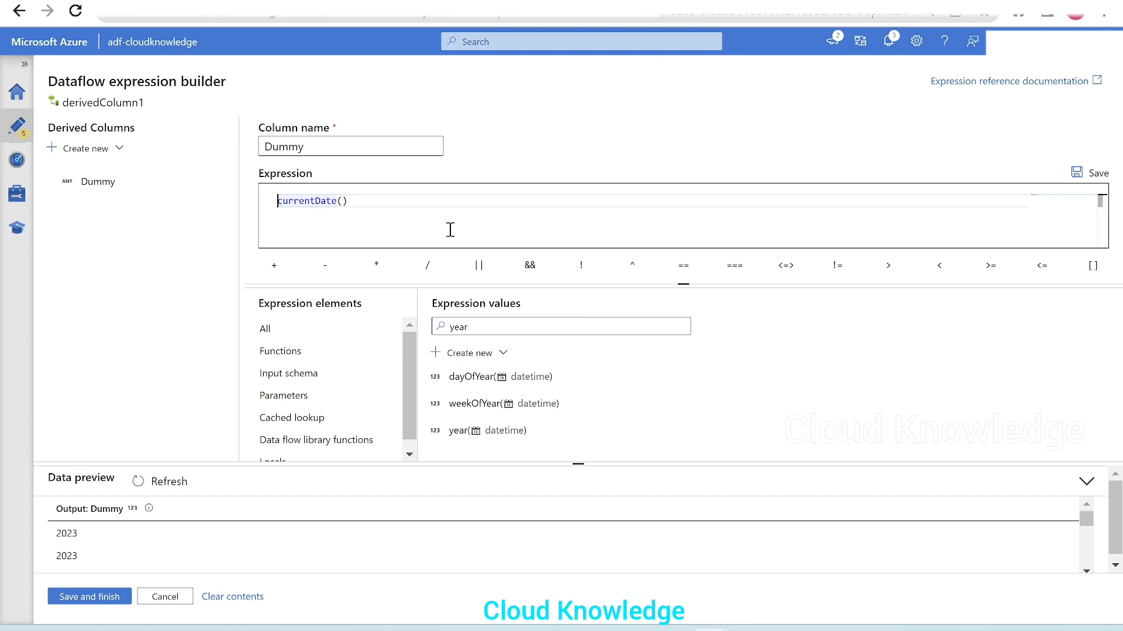
{"action": "type", "text": "year"}
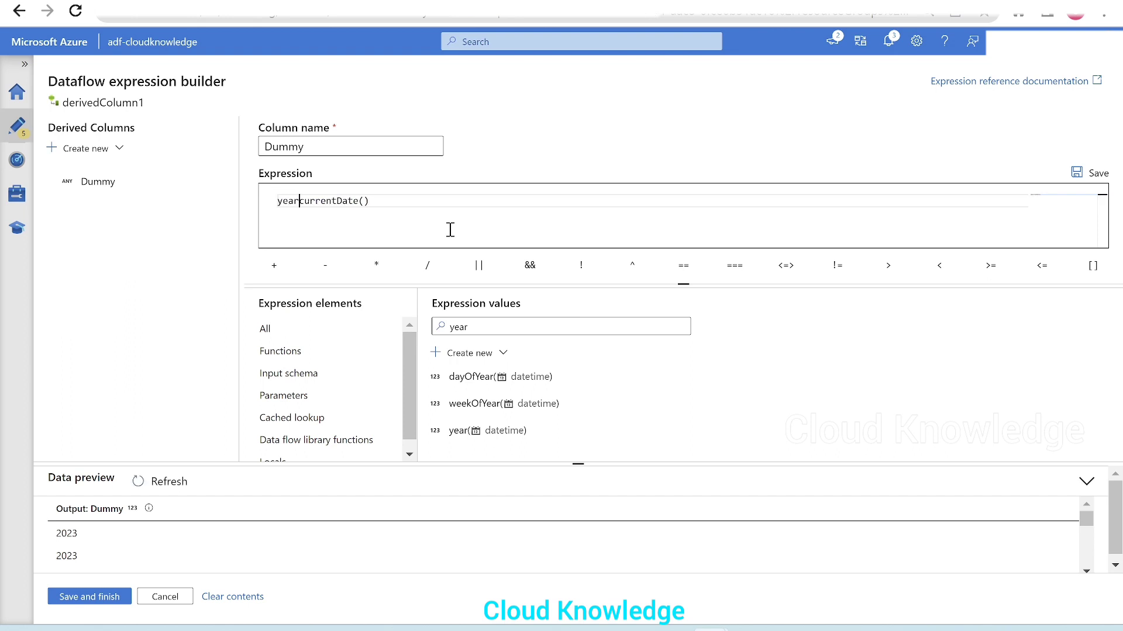
{"action": "type", "text": "("}
{"action": "left_click", "coordinate": [427, 202]}
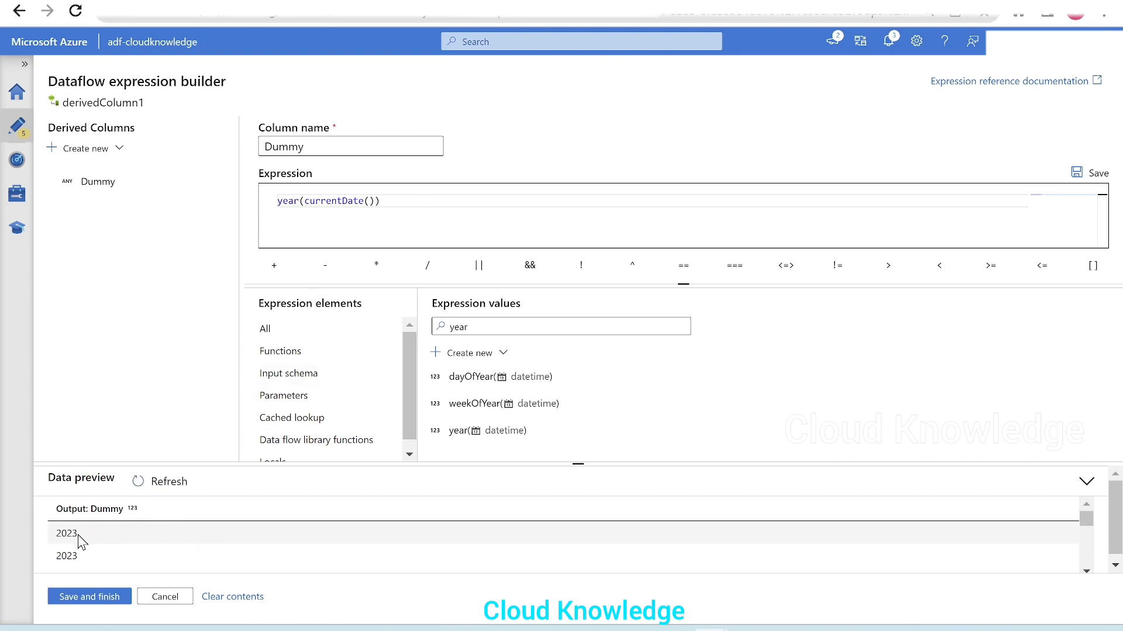
Step: Enlarge the data preview area slightly and filter the expression values for "tostr" to find the string conversion function
{"action": "left_click_drag", "start_coordinate": [153, 465], "coordinate": [169, 448]}
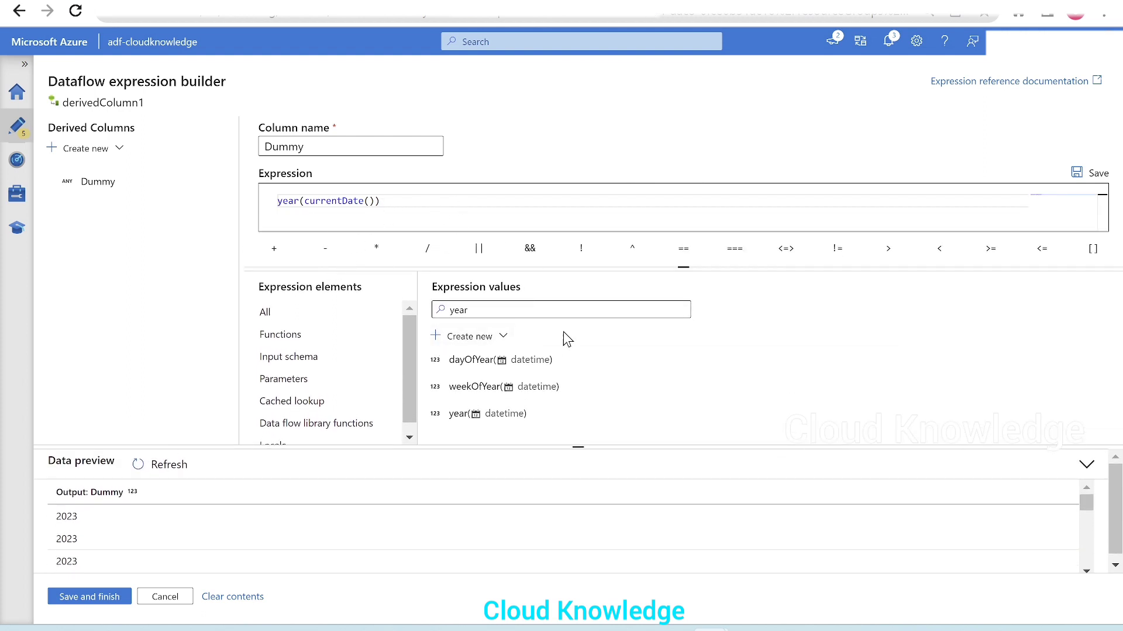
{"action": "double_click", "coordinate": [601, 309]}
{"action": "type", "text": "y"}
{"action": "key", "text": "BackSpace"}
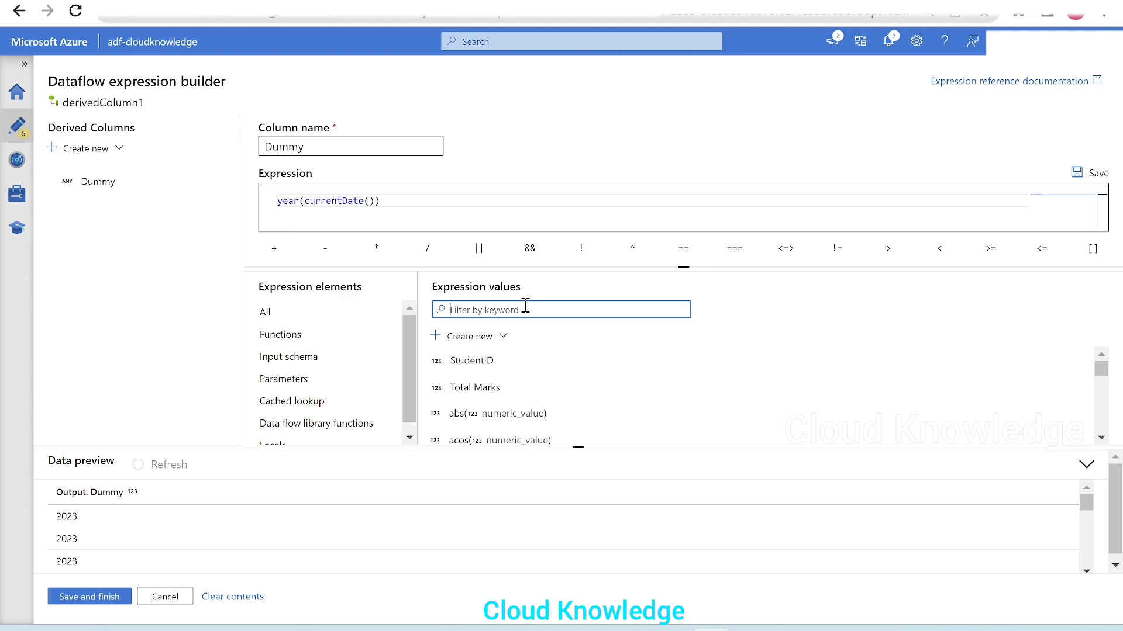
{"action": "type", "text": "tostr"}
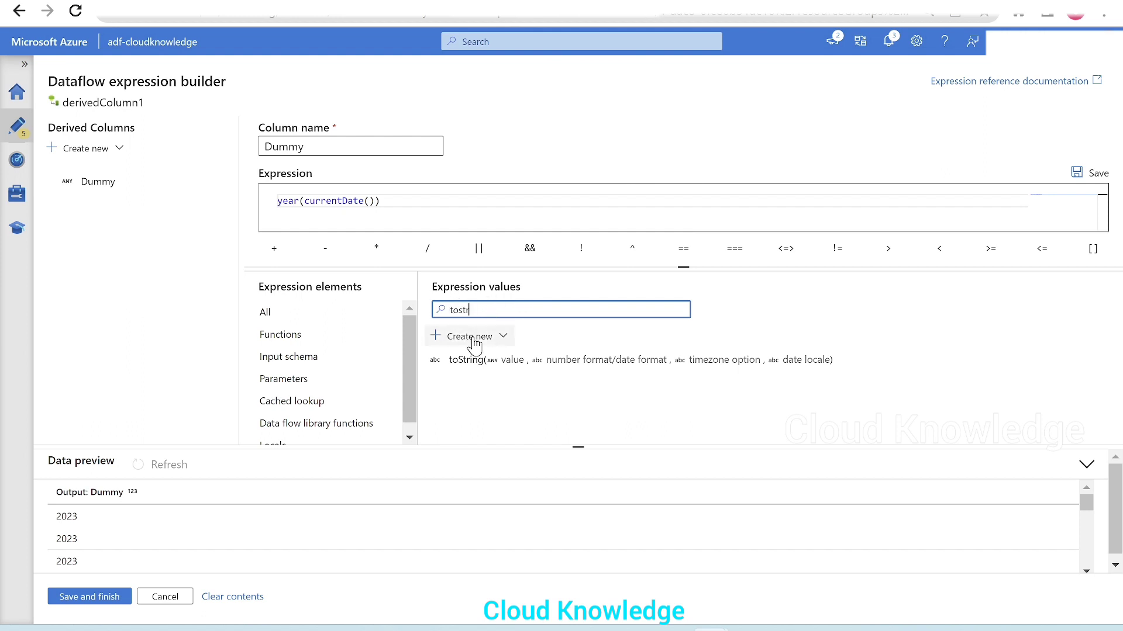
{"action": "mouse_move", "coordinate": [490, 369]}
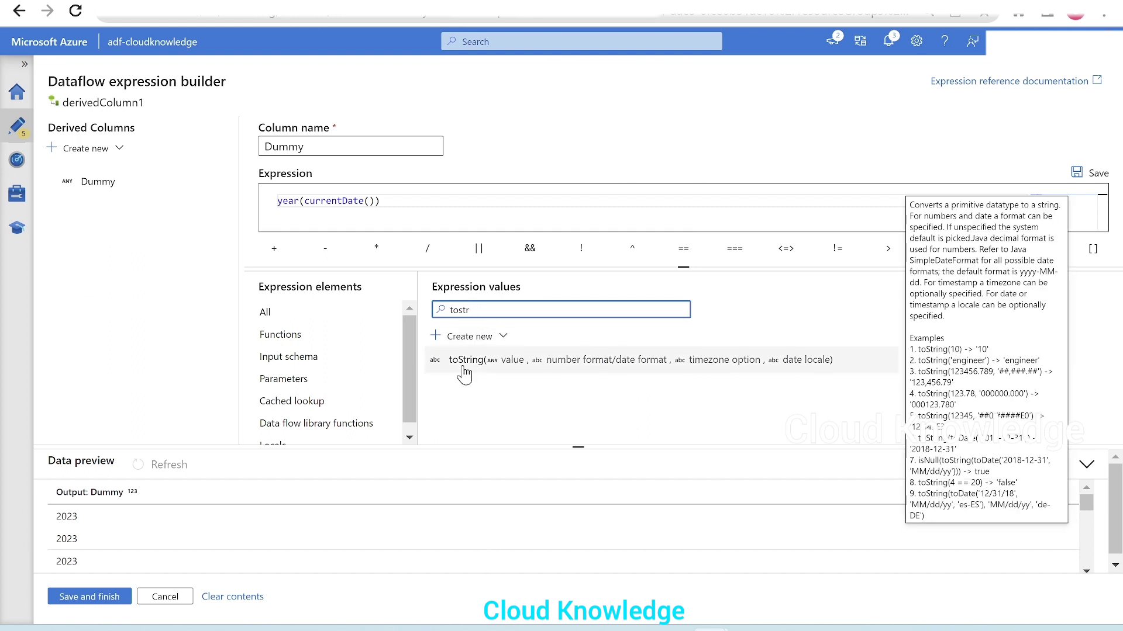
Step: Wrap year(currentDate()) in the toString function, leaving its optional arguments out and closing the outer parenthesis
{"action": "left_click", "coordinate": [279, 203]}
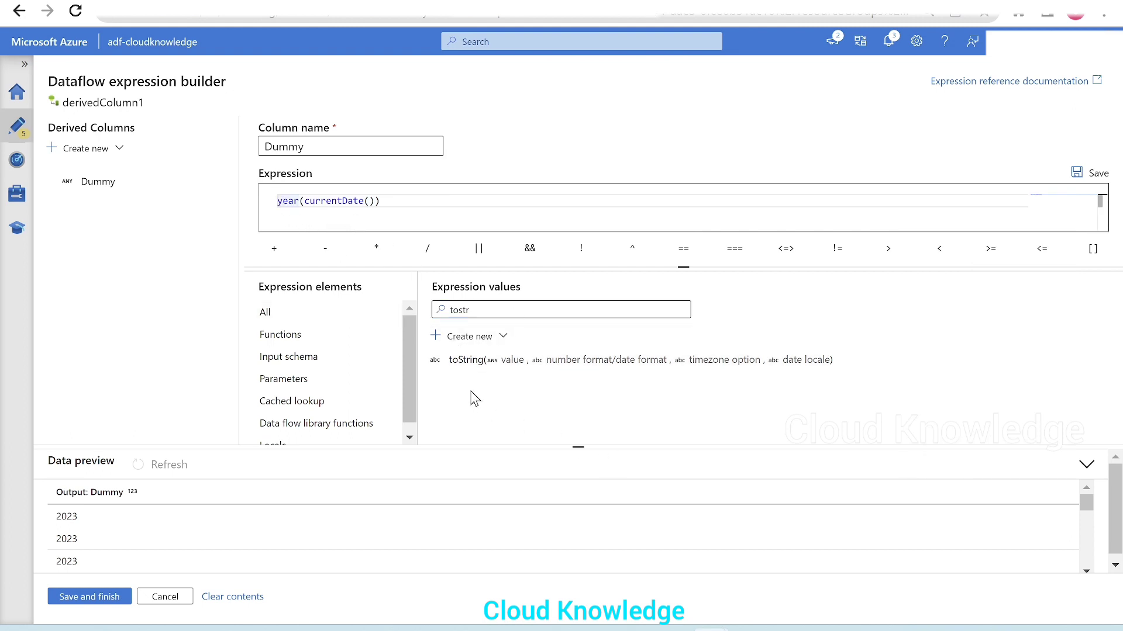
{"action": "left_click", "coordinate": [465, 360]}
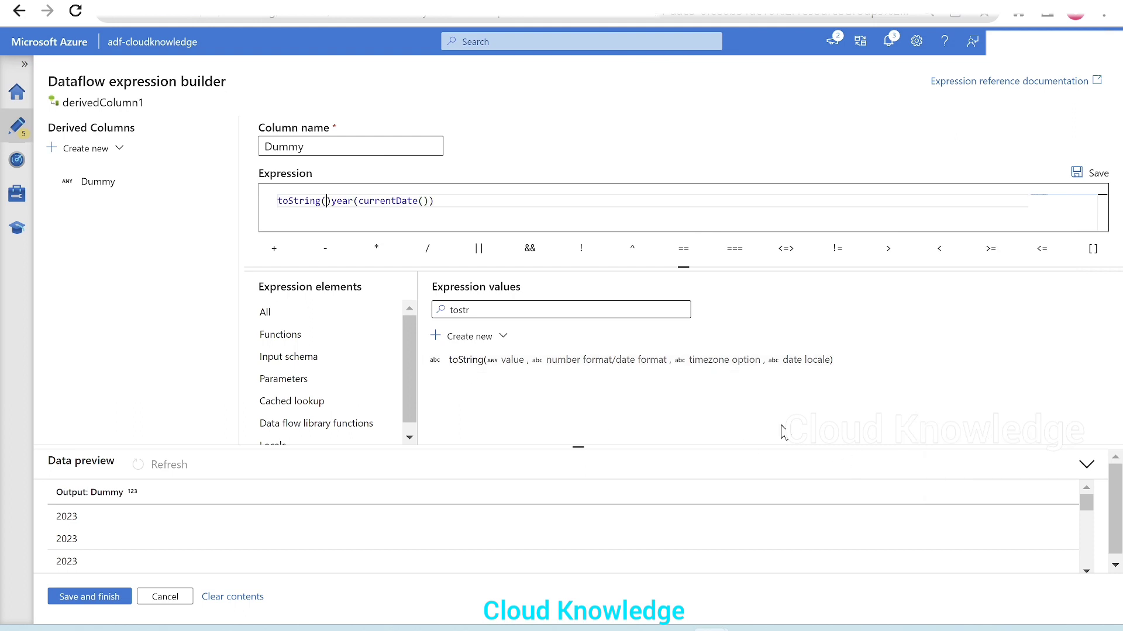
{"action": "mouse_move", "coordinate": [784, 361]}
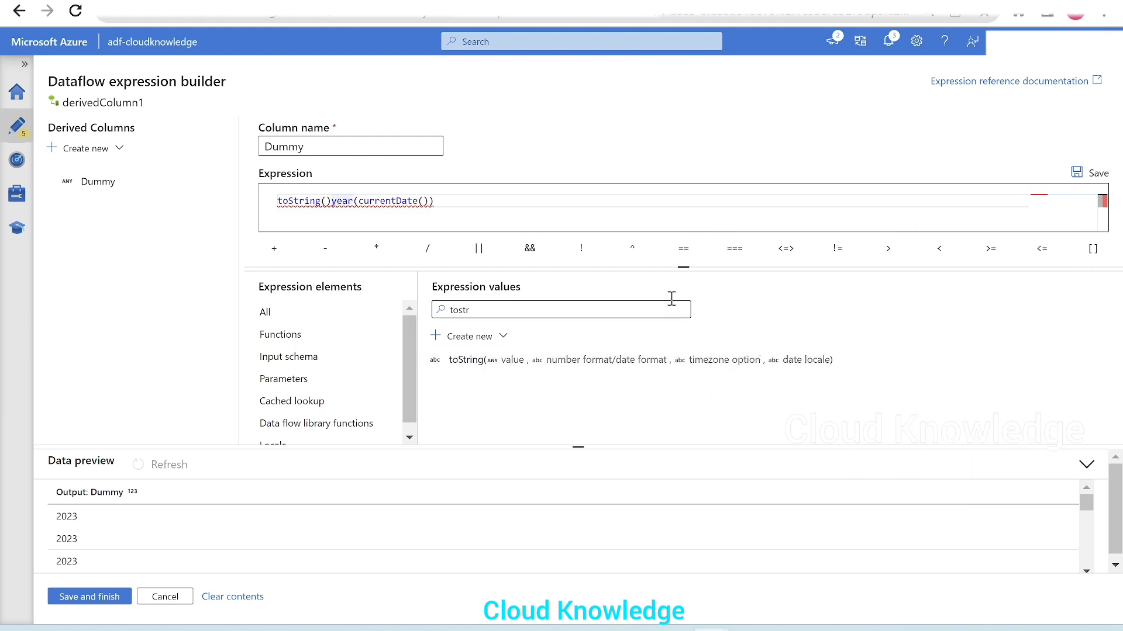
{"action": "key", "text": "Delete"}
{"action": "left_click", "coordinate": [471, 207]}
{"action": "type", "text": ")"}
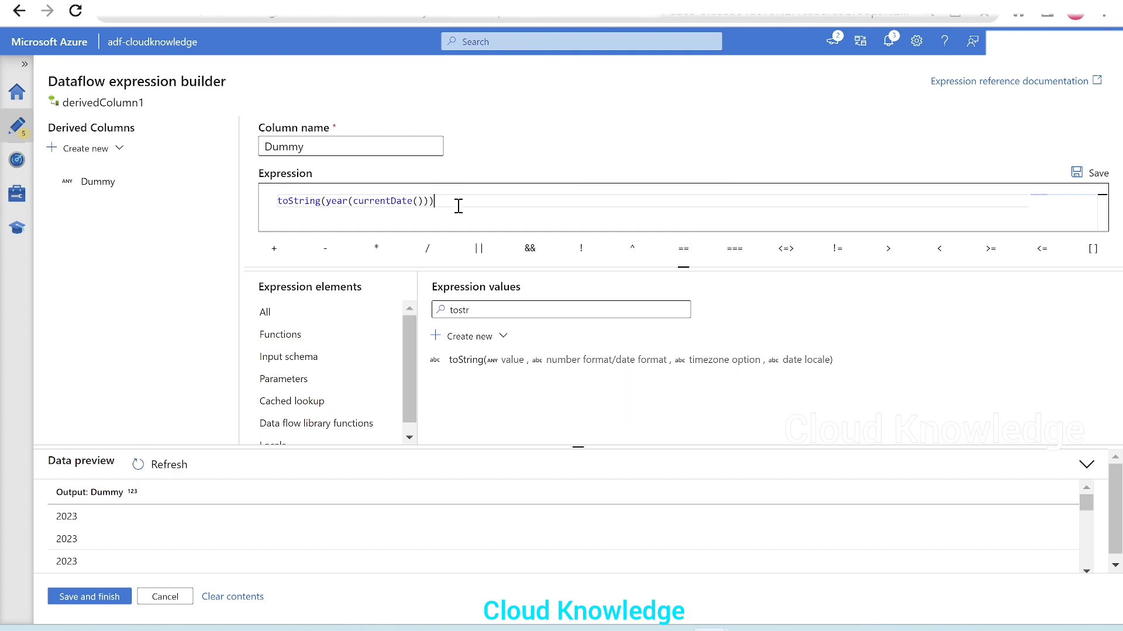
Step: Refresh the data preview for the toString expression and enlarge the expression editing area
{"action": "left_click_drag", "start_coordinate": [434, 200], "coordinate": [248, 200]}
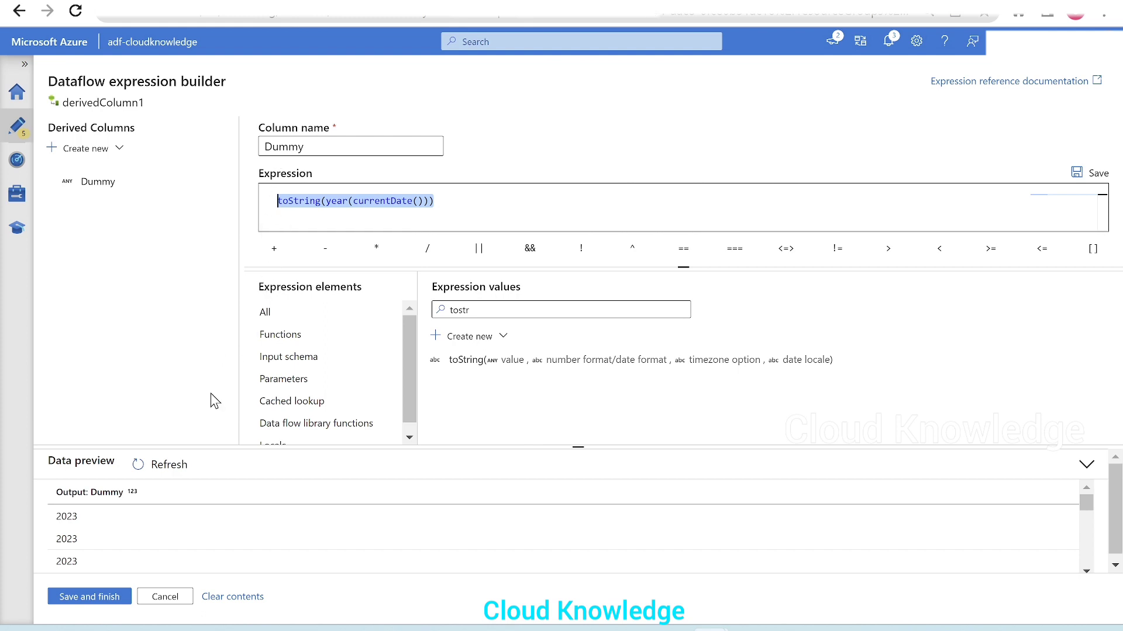
{"action": "left_click", "coordinate": [175, 465]}
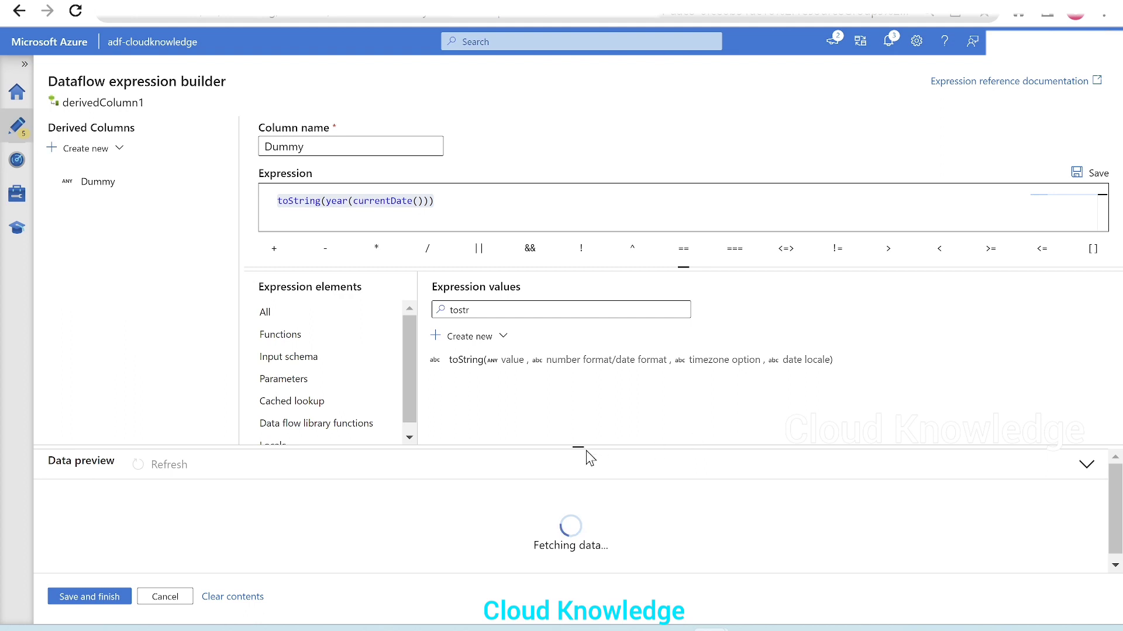
{"action": "mouse_move", "coordinate": [574, 447]}
{"action": "left_mouse_down"}
{"action": "mouse_move", "coordinate": [574, 430]}
{"action": "mouse_move", "coordinate": [574, 439]}
{"action": "left_mouse_up"}
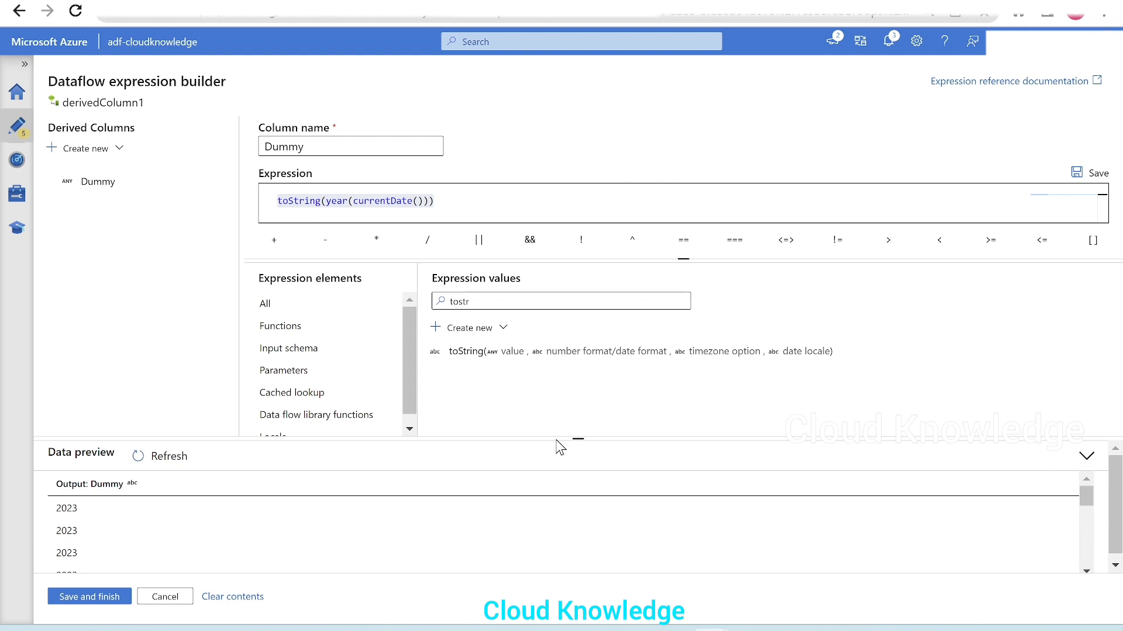
{"action": "left_click_drag", "start_coordinate": [554, 438], "coordinate": [547, 486]}
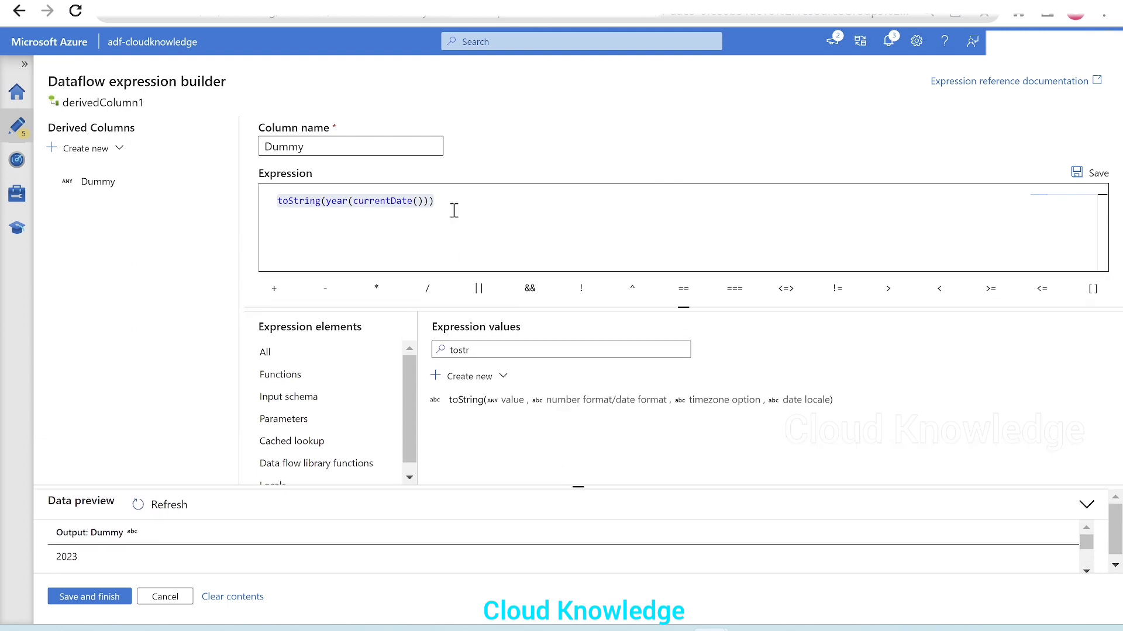
{"action": "left_click", "coordinate": [499, 197]}
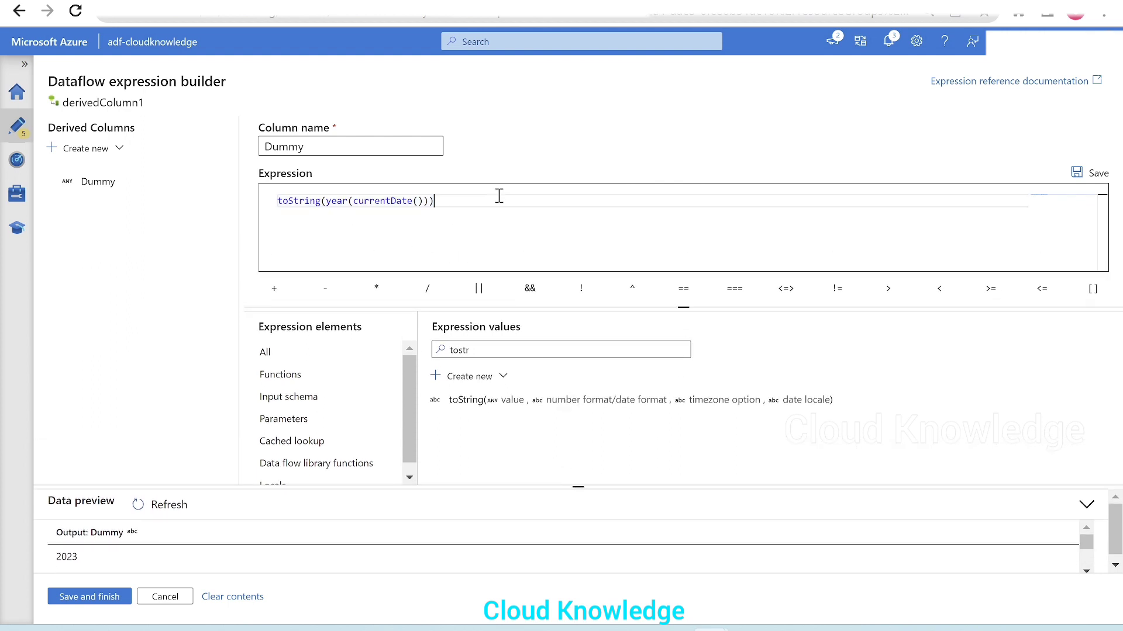
Step: Move the toString expression three lines down and enter an empty concat() on the first line
{"action": "left_click", "coordinate": [279, 202]}
{"action": "key", "text": "Return"}
{"action": "key", "text": "Return"}
{"action": "key", "text": "Return"}
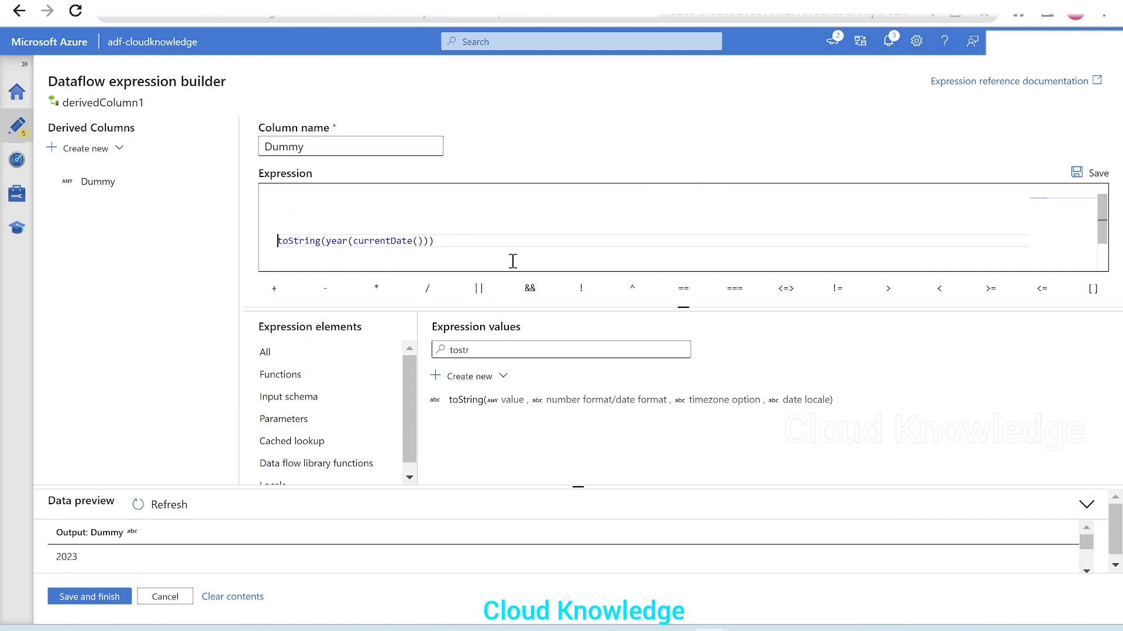
{"action": "left_click", "coordinate": [299, 199]}
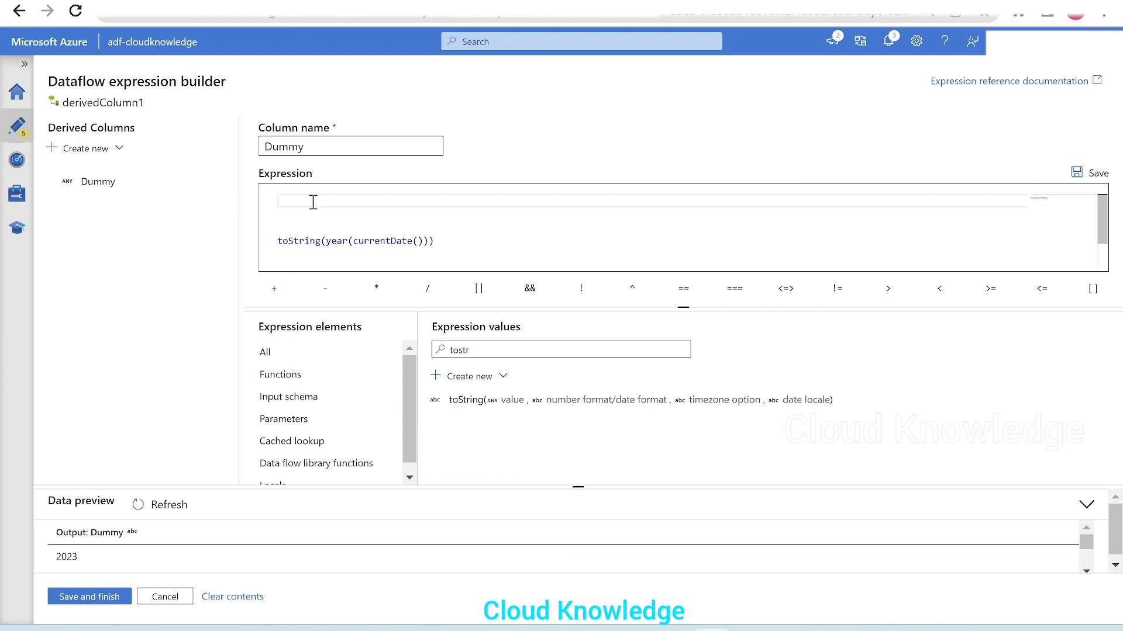
{"action": "type", "text": "concat"}
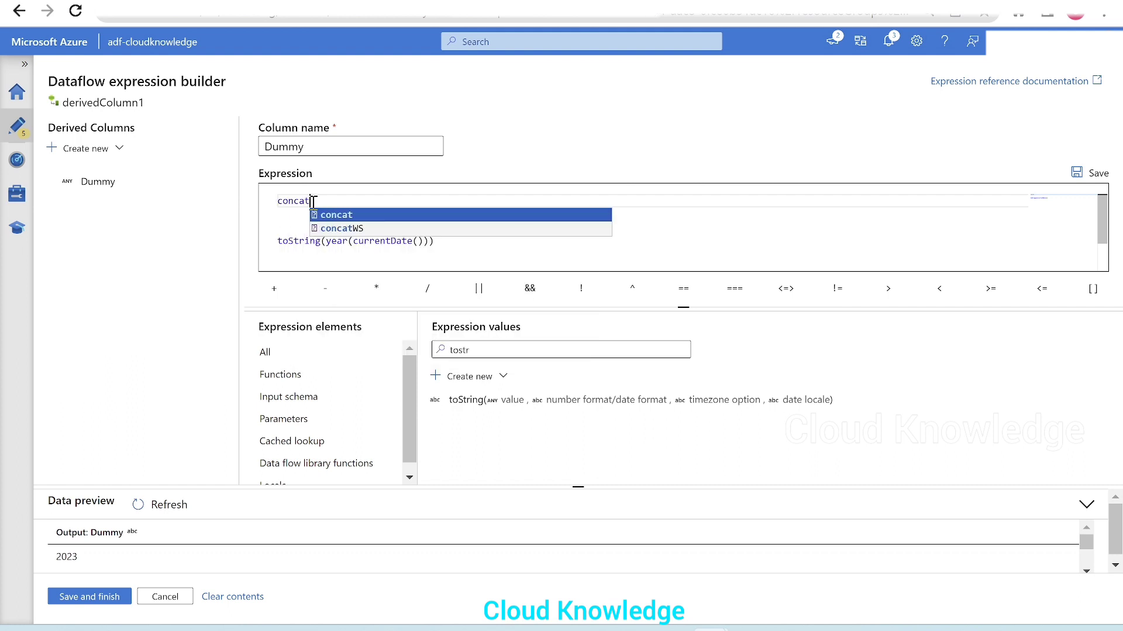
{"action": "type", "text": "("}
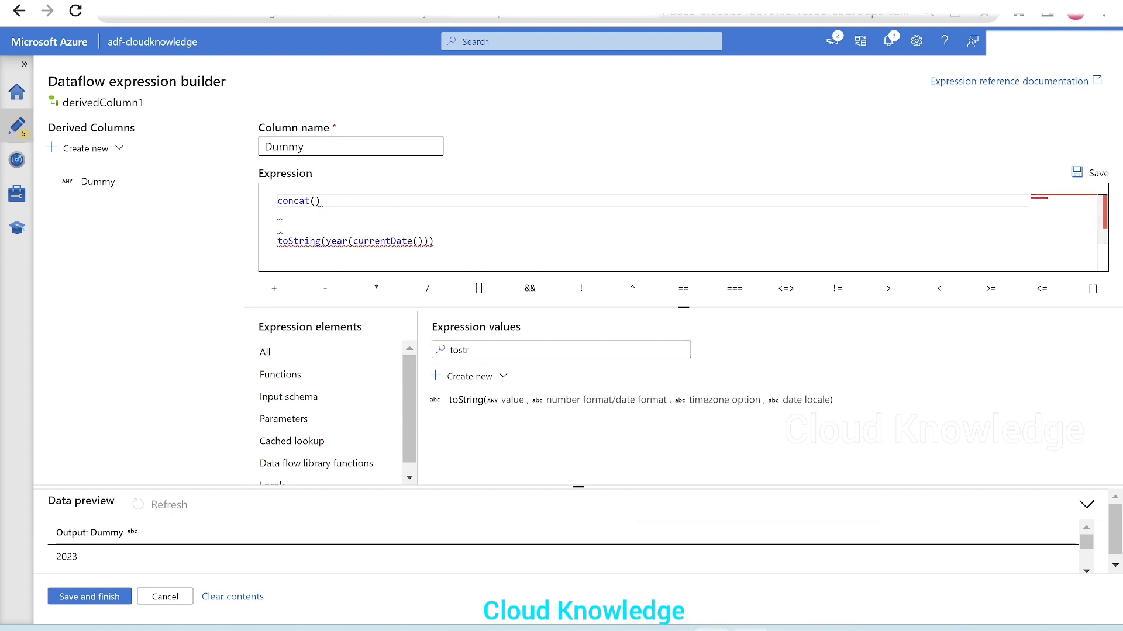
Step: Switch to the whiteboard and erase all the existing handwriting
{"action": "left_click", "coordinate": [749, 629]}
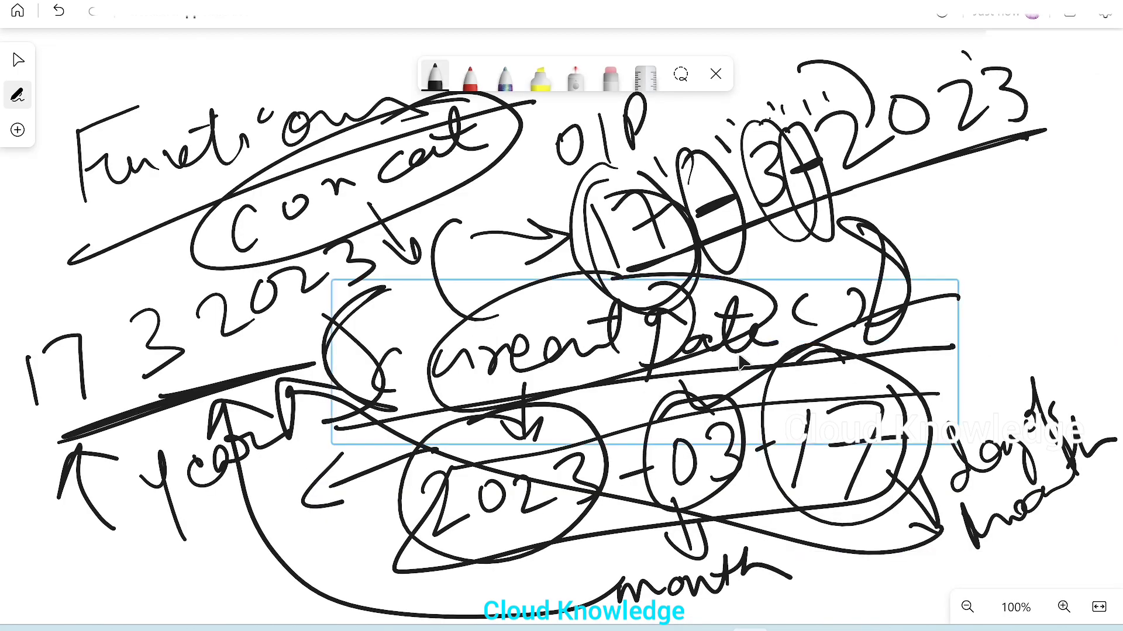
{"action": "key", "text": "ctrl+a"}
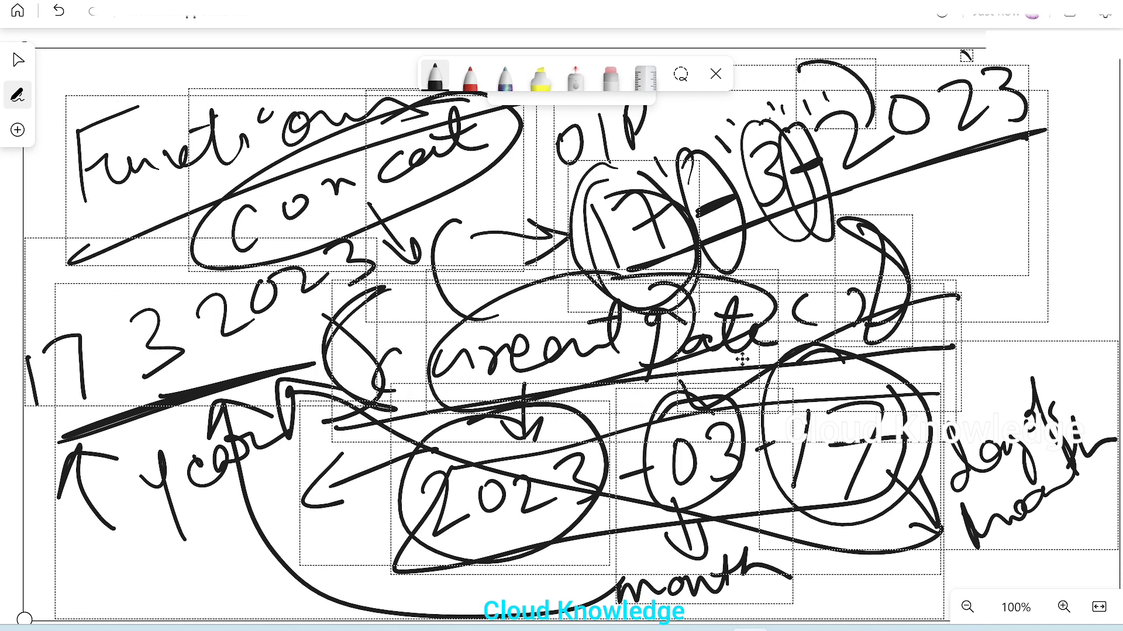
{"action": "key", "text": "Delete"}
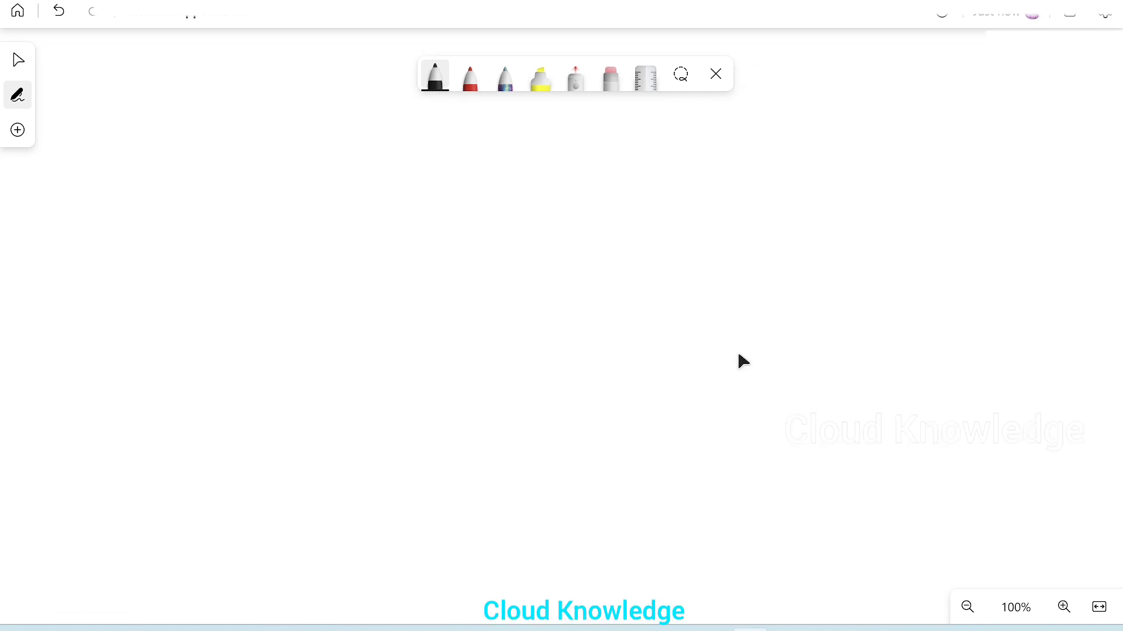
Step: Handwrite the heading "Filename" on the blank whiteboard and underline it
{"action": "mouse_move", "coordinate": [118, 238]}
{"action": "left_mouse_down"}
{"action": "mouse_move", "coordinate": [75, 303]}
{"action": "mouse_move", "coordinate": [85, 327]}
{"action": "left_mouse_up"}
{"action": "left_click_drag", "start_coordinate": [80, 317], "coordinate": [111, 292]}
{"action": "left_click_drag", "start_coordinate": [124, 279], "coordinate": [135, 296]}
{"action": "left_click", "coordinate": [127, 254]}
{"action": "mouse_move", "coordinate": [155, 258]}
{"action": "left_mouse_down"}
{"action": "mouse_move", "coordinate": [213, 251]}
{"action": "mouse_move", "coordinate": [470, 152]}
{"action": "left_mouse_up"}
{"action": "left_click_drag", "start_coordinate": [63, 378], "coordinate": [524, 165]}
Step: Handwrite "Total Marks Students" beneath the heading, followed by a short joining stroke
{"action": "left_click_drag", "start_coordinate": [32, 446], "coordinate": [147, 395]}
{"action": "left_click_drag", "start_coordinate": [95, 417], "coordinate": [108, 466]}
{"action": "mouse_move", "coordinate": [171, 417]}
{"action": "left_mouse_down"}
{"action": "mouse_move", "coordinate": [308, 321]}
{"action": "mouse_move", "coordinate": [440, 272]}
{"action": "left_mouse_up"}
{"action": "mouse_move", "coordinate": [485, 186]}
{"action": "left_mouse_down"}
{"action": "mouse_move", "coordinate": [484, 282]}
{"action": "mouse_move", "coordinate": [514, 231]}
{"action": "mouse_move", "coordinate": [582, 179]}
{"action": "mouse_move", "coordinate": [603, 169]}
{"action": "mouse_move", "coordinate": [655, 179]}
{"action": "left_mouse_up"}
Step: Continue the handwritten file name with the date 17-3-2023 and the .csv extension
{"action": "left_click_drag", "start_coordinate": [685, 124], "coordinate": [705, 187]}
{"action": "mouse_move", "coordinate": [711, 135]}
{"action": "left_mouse_down"}
{"action": "mouse_move", "coordinate": [756, 175]}
{"action": "mouse_move", "coordinate": [756, 139]}
{"action": "mouse_move", "coordinate": [810, 155]}
{"action": "mouse_move", "coordinate": [852, 124]}
{"action": "left_mouse_up"}
{"action": "left_click_drag", "start_coordinate": [860, 101], "coordinate": [912, 114]}
{"action": "left_click_drag", "start_coordinate": [931, 93], "coordinate": [951, 111]}
{"action": "left_click_drag", "start_coordinate": [955, 79], "coordinate": [965, 100]}
{"action": "left_click_drag", "start_coordinate": [1046, 82], "coordinate": [1056, 106]}
{"action": "mouse_move", "coordinate": [1074, 75]}
{"action": "left_mouse_down"}
{"action": "mouse_move", "coordinate": [1089, 108]}
{"action": "mouse_move", "coordinate": [1110, 63]}
{"action": "left_mouse_up"}
Step: Circle the extension, date and text parts of the file name, and draw a wavy line under the text part
{"action": "left_click_drag", "start_coordinate": [994, 59], "coordinate": [1108, 62]}
{"action": "mouse_move", "coordinate": [883, 53]}
{"action": "left_mouse_down"}
{"action": "mouse_move", "coordinate": [640, 126]}
{"action": "mouse_move", "coordinate": [936, 51]}
{"action": "left_mouse_up"}
{"action": "mouse_move", "coordinate": [467, 129]}
{"action": "left_mouse_down"}
{"action": "mouse_move", "coordinate": [234, 176]}
{"action": "mouse_move", "coordinate": [593, 193]}
{"action": "mouse_move", "coordinate": [314, 198]}
{"action": "left_mouse_up"}
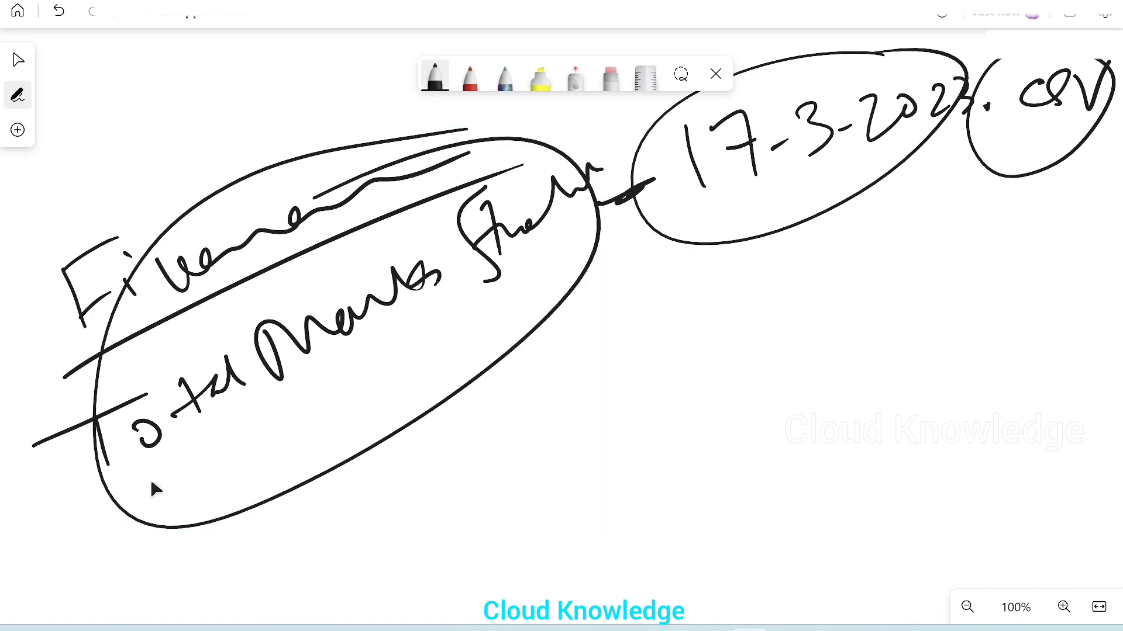
{"action": "mouse_move", "coordinate": [91, 534]}
{"action": "left_mouse_down"}
{"action": "mouse_move", "coordinate": [186, 471]}
{"action": "mouse_move", "coordinate": [660, 279]}
{"action": "left_mouse_up"}
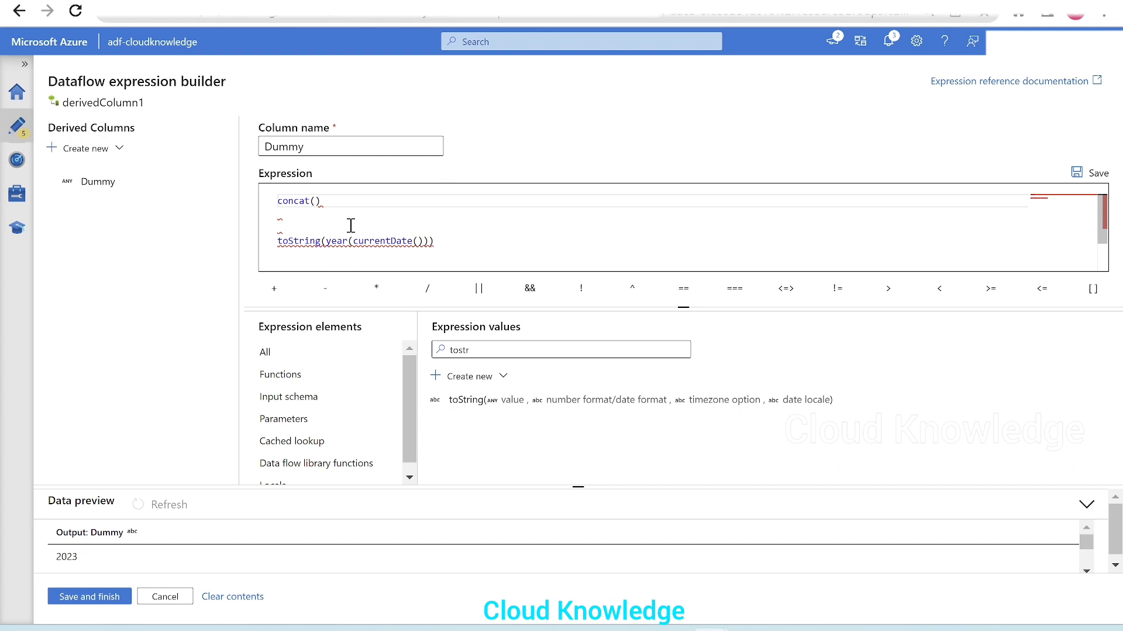
Step: Return to the expression builder and enter 'TotalMarksStudents_' as the first argument of concat
{"action": "type", "text": "'TotalMarksStudents"}
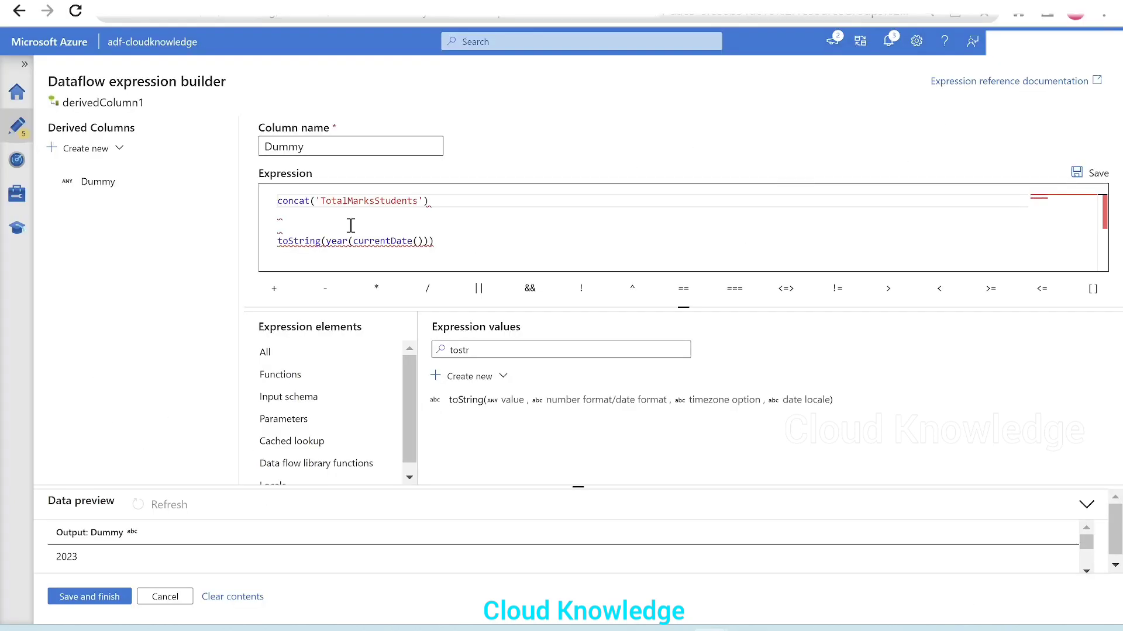
{"action": "type", "text": "_"}
Step: Switch to the whiteboard, mark around the 17 in the handwritten date, and return to the expression builder
{"action": "key", "text": "alt+Tab"}
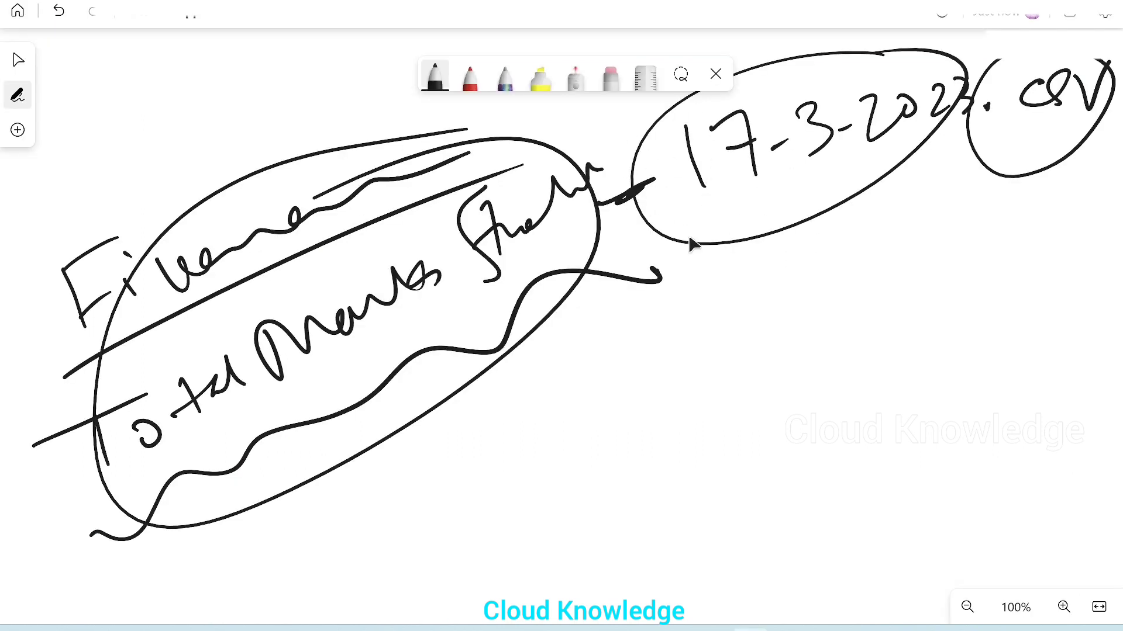
{"action": "left_click", "coordinate": [679, 74]}
{"action": "mouse_move", "coordinate": [762, 158]}
{"action": "left_mouse_down"}
{"action": "mouse_move", "coordinate": [735, 221]}
{"action": "mouse_move", "coordinate": [737, 154]}
{"action": "left_mouse_up"}
{"action": "key", "text": "alt+Tab"}
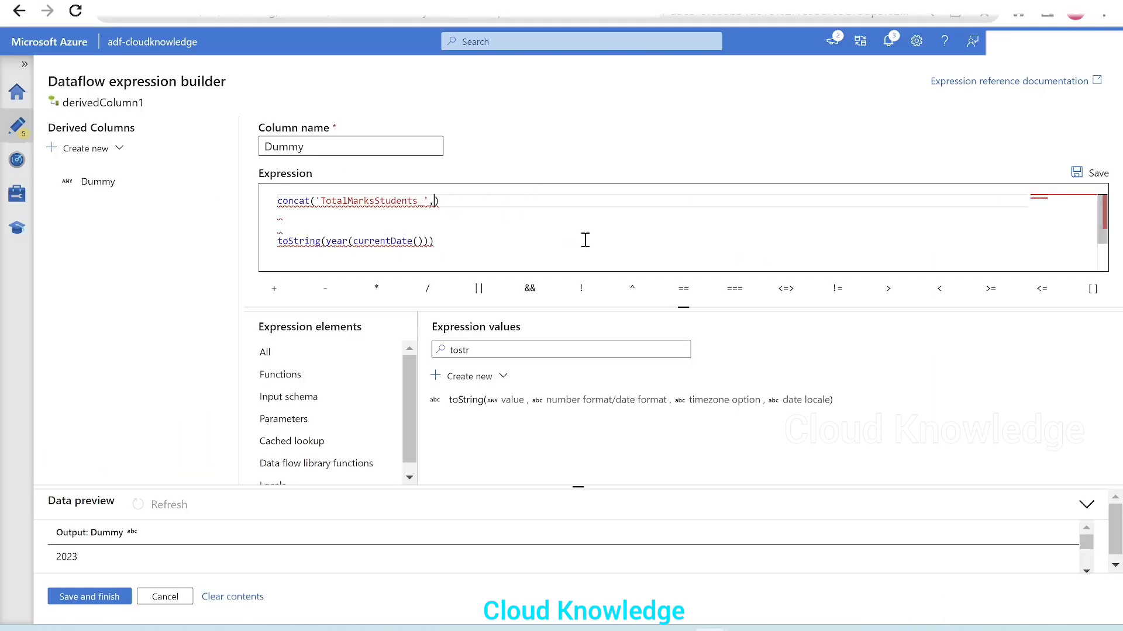
Step: Add currentDate() as concat's second argument, removing its suggested string placeholder
{"action": "type", "text": "curr"}
{"action": "key", "text": "Return"}
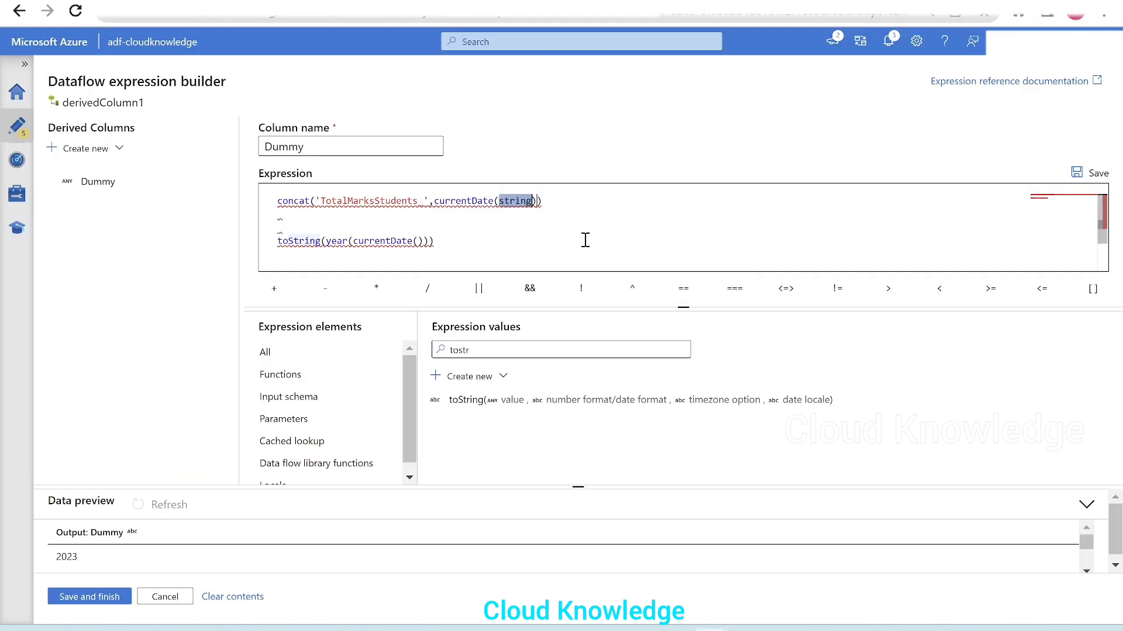
{"action": "key", "text": "BackSpace"}
Step: Wrap concat's second argument, currentDate(), in the dayOfMonth() function
{"action": "key", "text": "Left"}
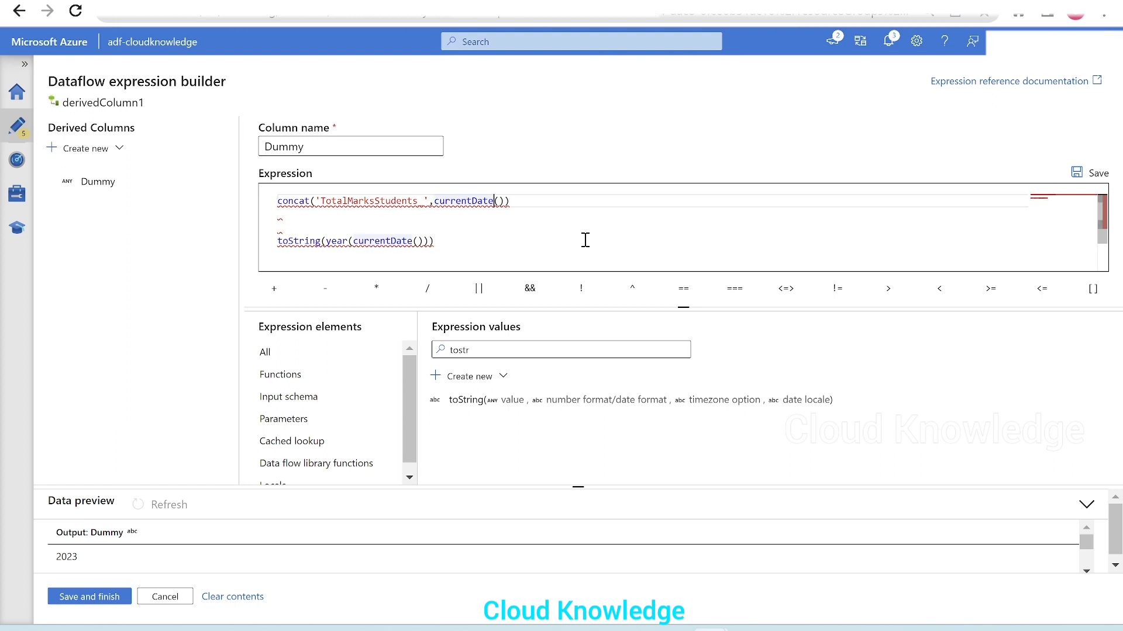
{"action": "key", "text": "Left"}
{"action": "key", "text": "Left"}
{"action": "key", "text": "Left"}
{"action": "type", "text": "day"}
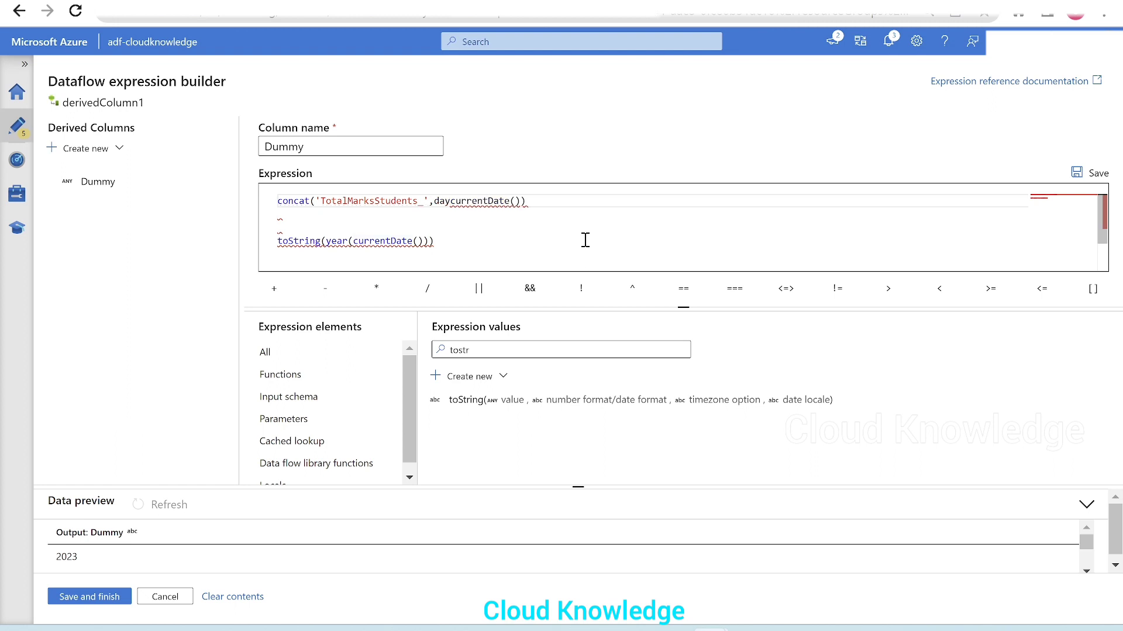
{"action": "type", "text": " of"}
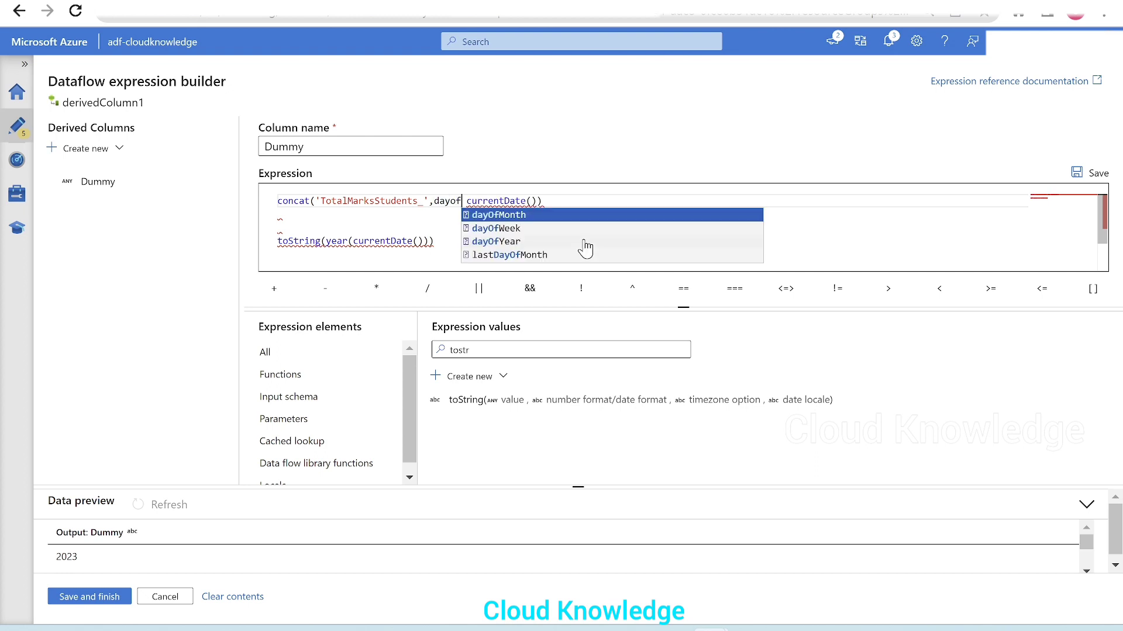
{"action": "key", "text": "Return"}
{"action": "key", "text": "BackSpace"}
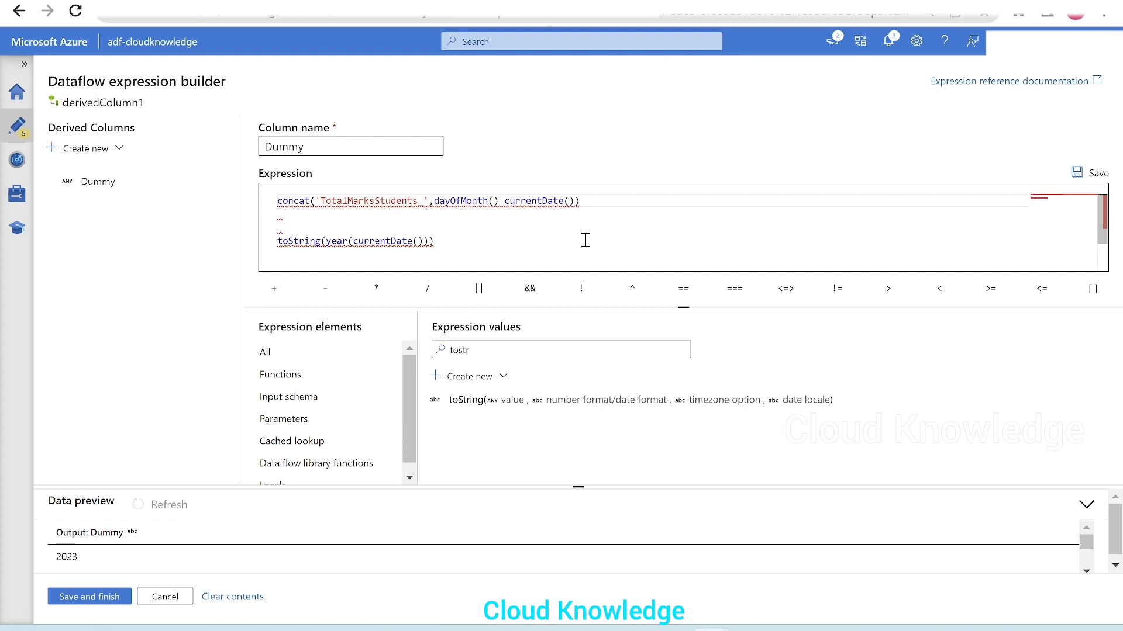
{"action": "key", "text": "BackSpace"}
{"action": "key", "text": "BackSpace"}
{"action": "key", "text": "End"}
Step: Wrap dayOfMonth(currentDate()) in toString(), removing the suggested argument placeholders and balancing the closing brackets
{"action": "left_click", "coordinate": [433, 202]}
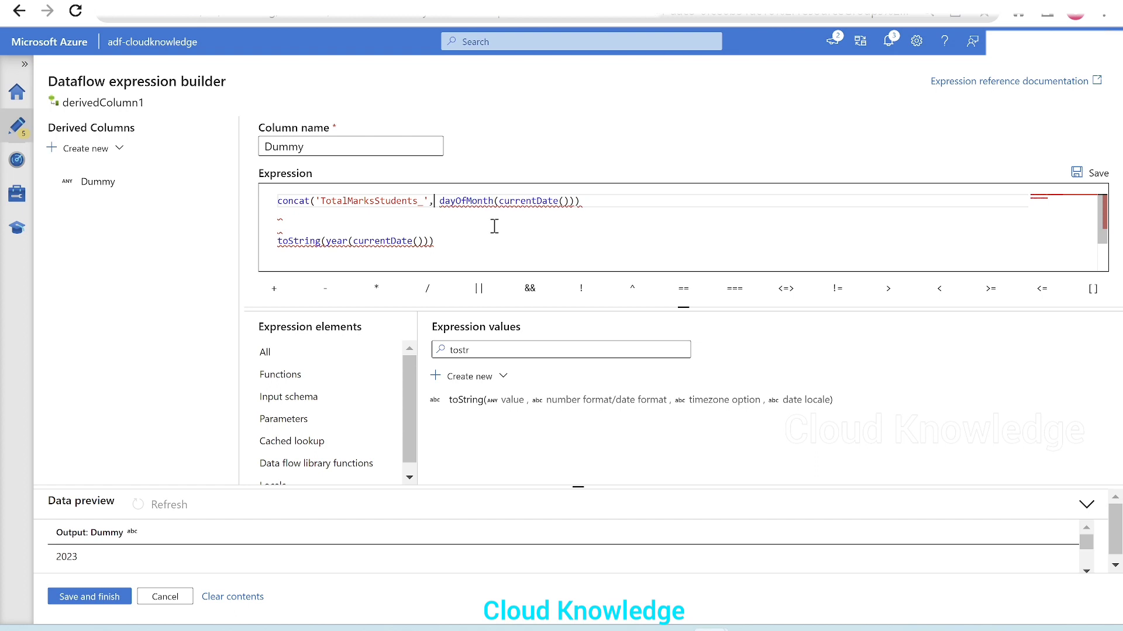
{"action": "type", "text": "tost"}
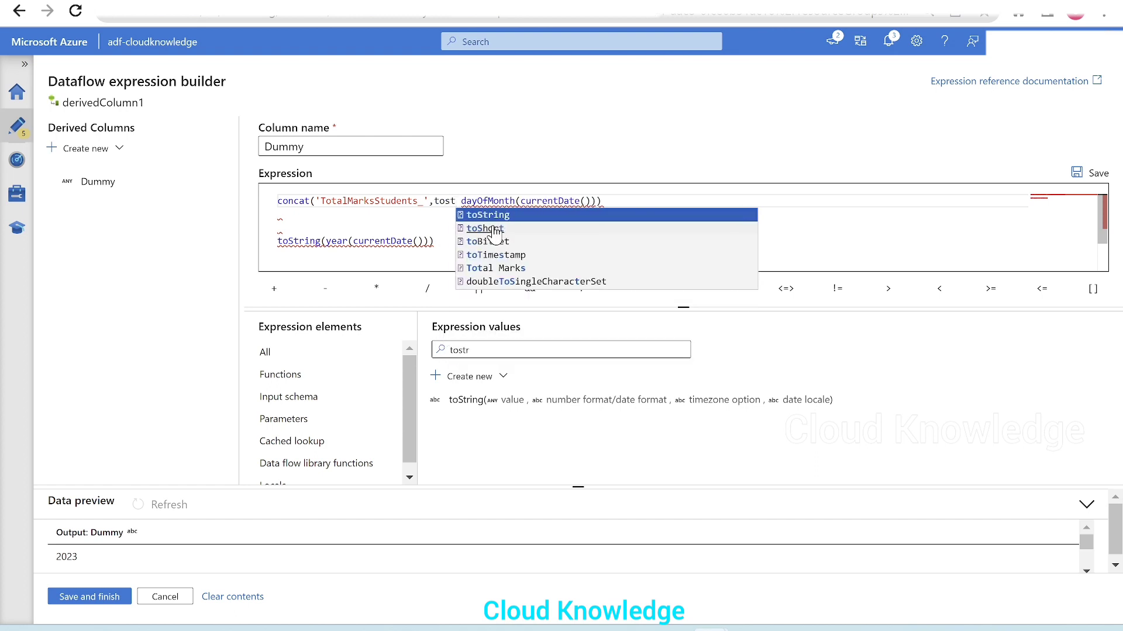
{"action": "key", "text": "Return"}
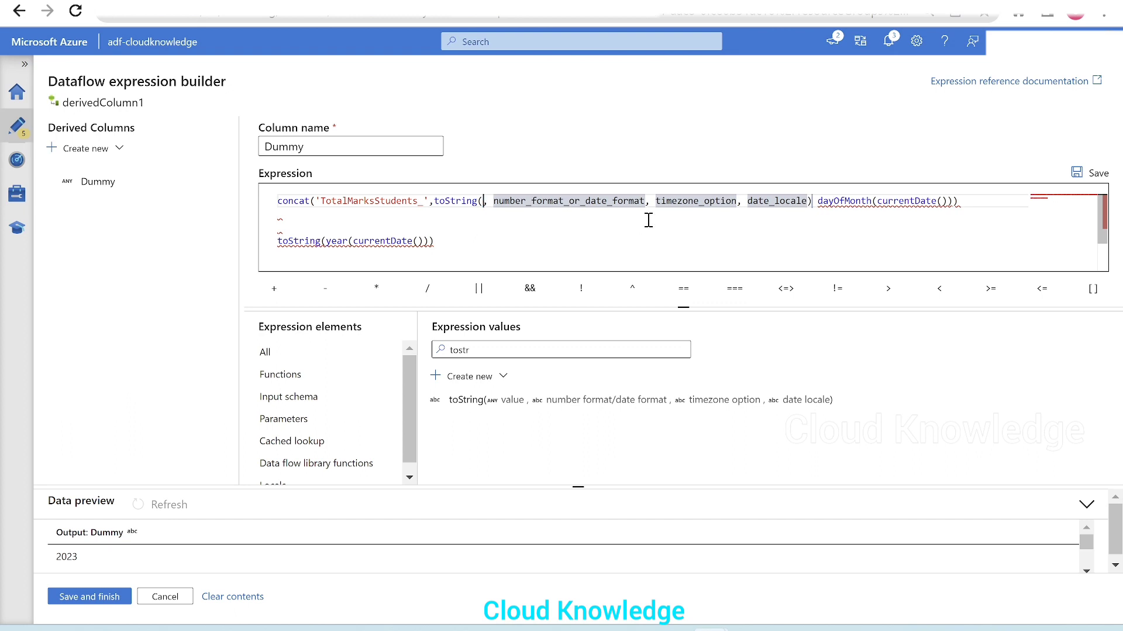
{"action": "key", "text": "Delete"}
{"action": "key", "text": "Delete"}
{"action": "key", "text": "Delete"}
{"action": "key", "text": "Delete"}
{"action": "key", "text": "Delete"}
{"action": "key", "text": "Delete"}
{"action": "key", "text": "Delete"}
{"action": "key", "text": "Delete"}
{"action": "key", "text": "Delete"}
{"action": "key", "text": "Delete"}
{"action": "key", "text": "Delete"}
{"action": "key", "text": "Delete"}
{"action": "key", "text": "Delete"}
{"action": "key", "text": "Delete"}
{"action": "key", "text": "Delete"}
{"action": "key", "text": "Delete"}
{"action": "key", "text": "Delete"}
{"action": "key", "text": "Delete"}
{"action": "key", "text": "Delete"}
{"action": "key", "text": "Delete"}
{"action": "key", "text": "Delete"}
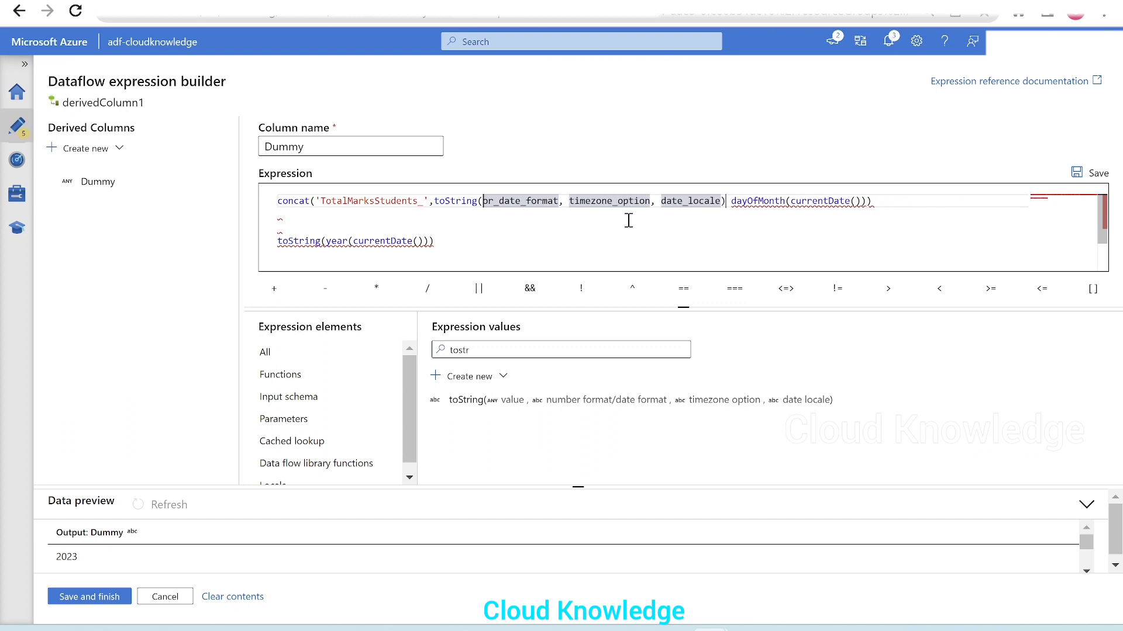
{"action": "key", "text": "Delete"}
{"action": "key", "text": "Delete"}
{"action": "key", "text": "Delete"}
{"action": "key", "text": "Delete"}
{"action": "key", "text": "Delete"}
{"action": "key", "text": "Delete"}
{"action": "key", "text": "Delete"}
{"action": "key", "text": "Delete"}
{"action": "key", "text": "Delete"}
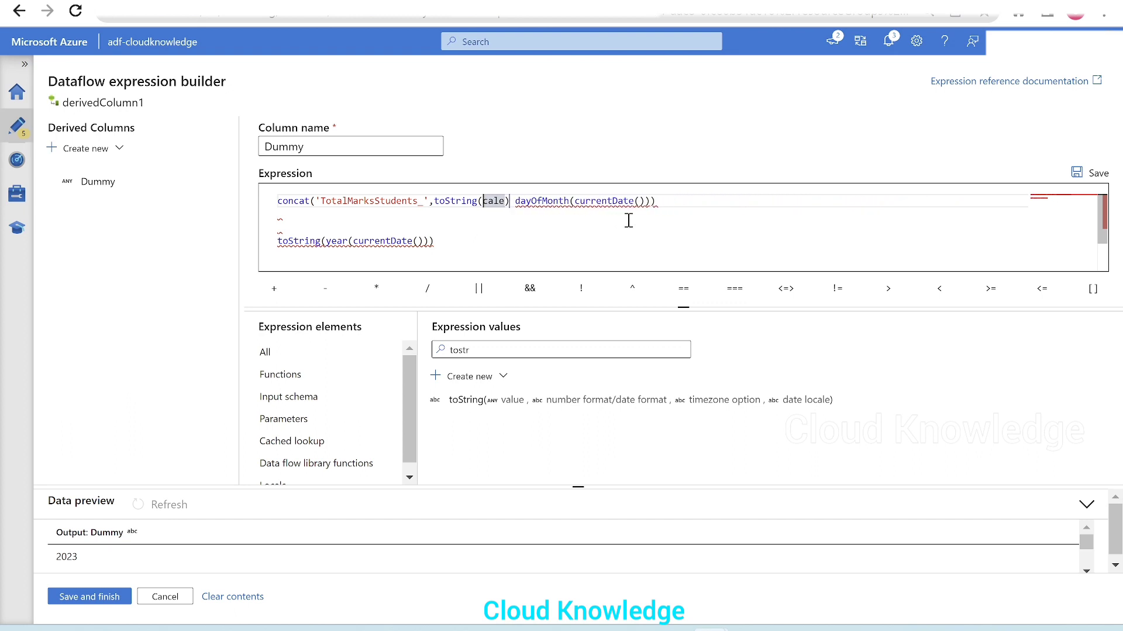
{"action": "key", "text": "Delete"}
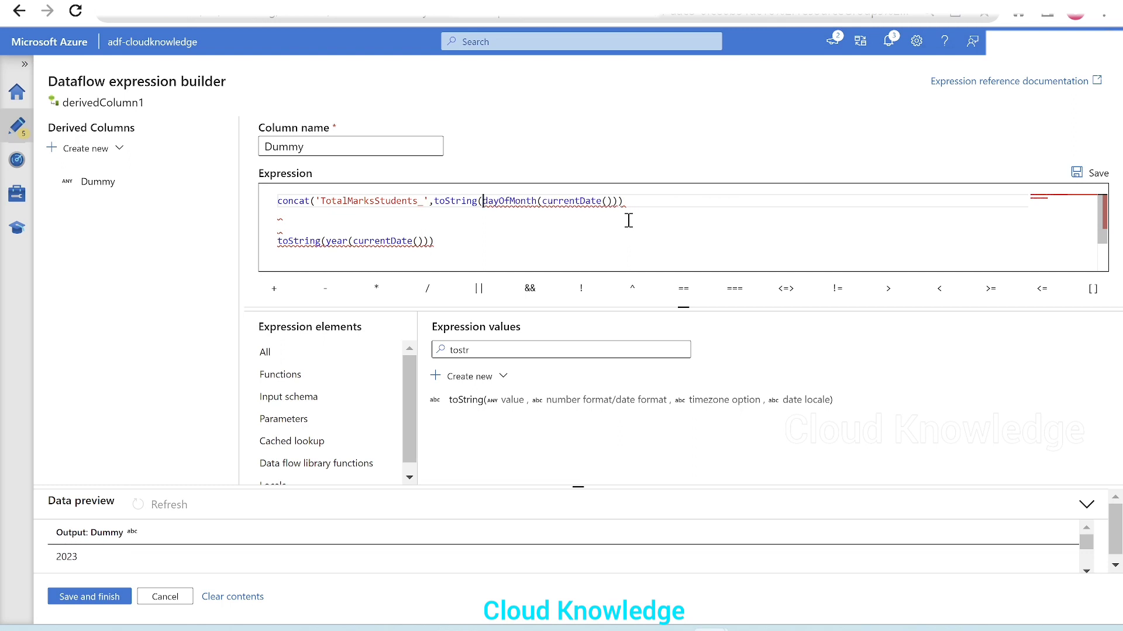
{"action": "left_click", "coordinate": [641, 205]}
Step: Add the separator '-' as concat's third argument, following the day-of-month string
{"action": "left_click", "coordinate": [283, 245]}
{"action": "left_click_drag", "start_coordinate": [451, 240], "coordinate": [281, 243]}
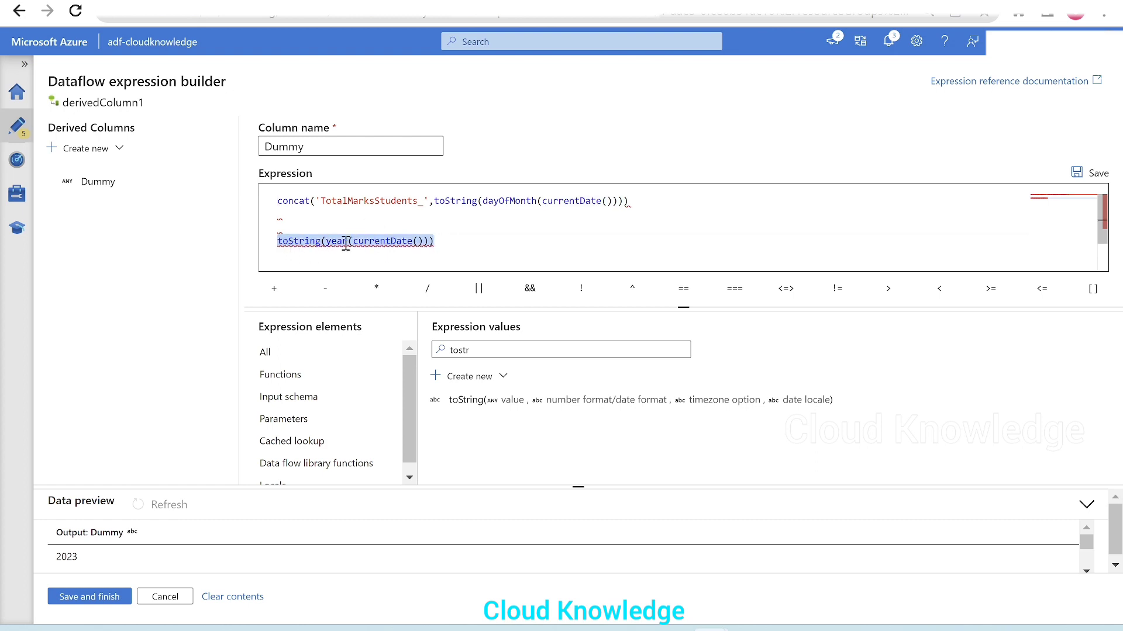
{"action": "left_click", "coordinate": [642, 206]}
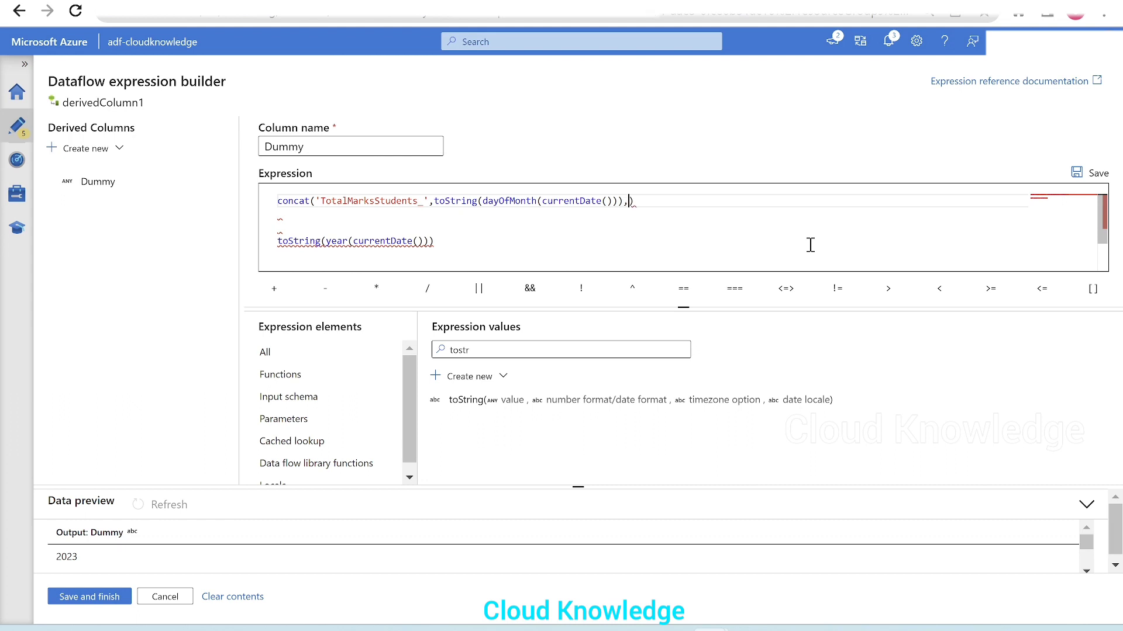
{"action": "type", "text": "'-',"}
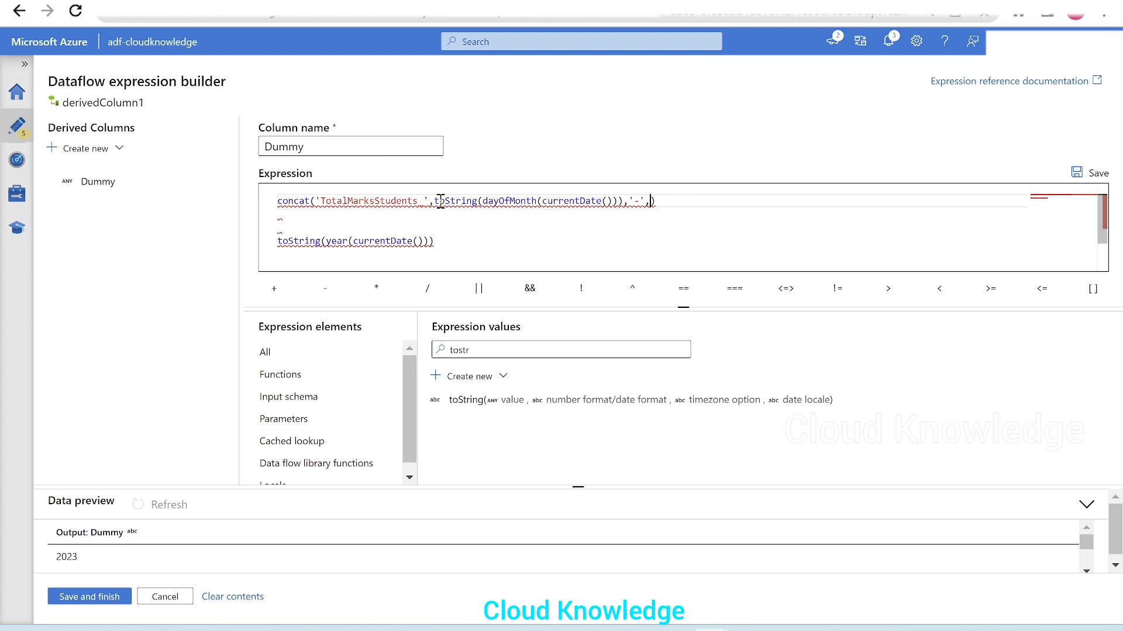
Step: Copy the toString(dayOfMonth(currentDate())) argument to the end of concat and change the copy's function to month
{"action": "mouse_move", "coordinate": [439, 200]}
{"action": "left_click_drag", "start_coordinate": [437, 200], "coordinate": [621, 202]}
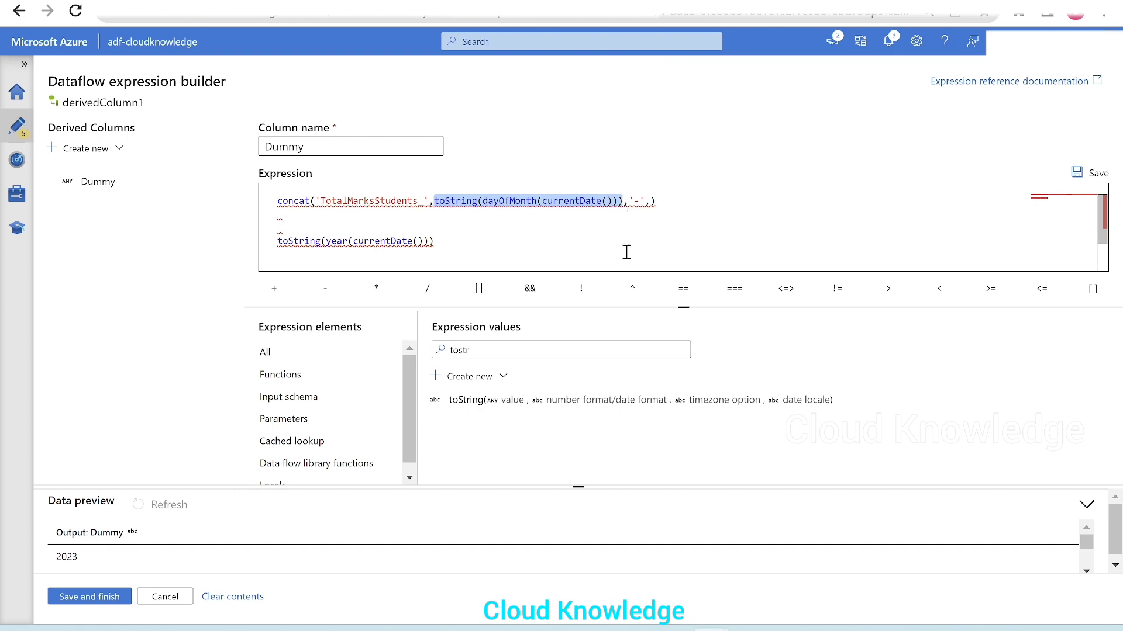
{"action": "left_click", "coordinate": [651, 202]}
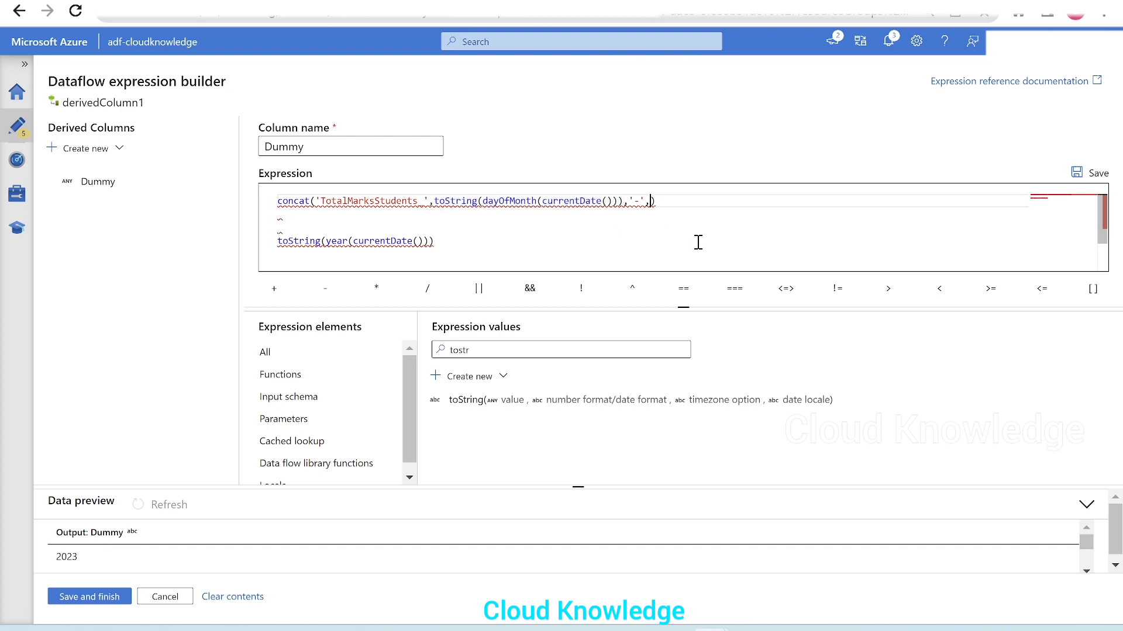
{"action": "type", "text": "toString(dayOfMonth(currentDate()))"}
{"action": "double_click", "coordinate": [724, 201]}
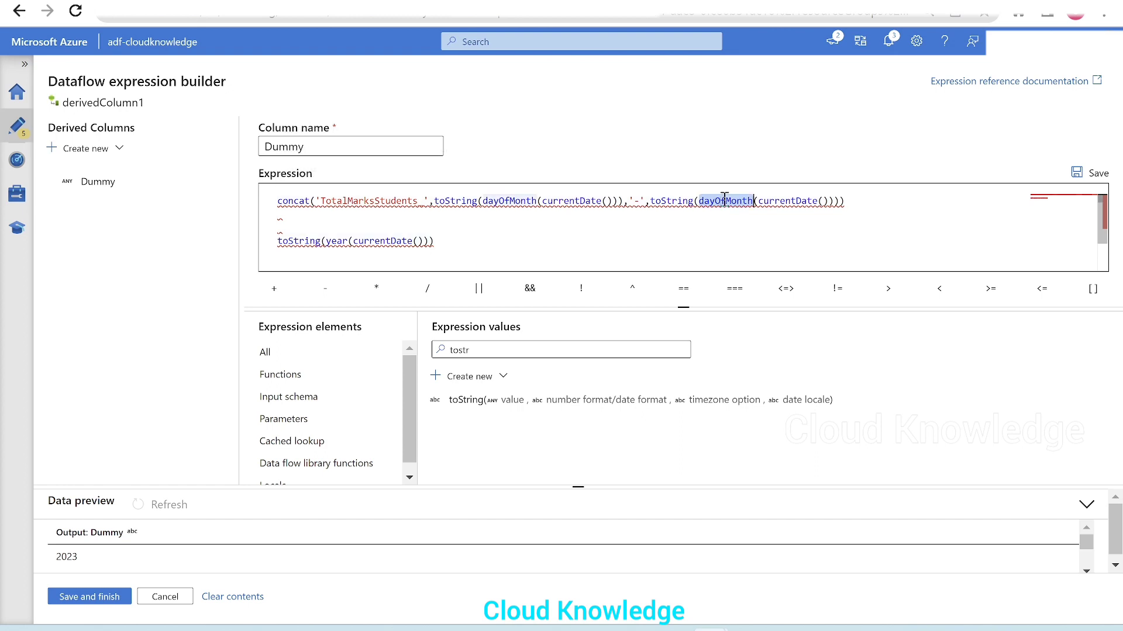
{"action": "type", "text": "month"}
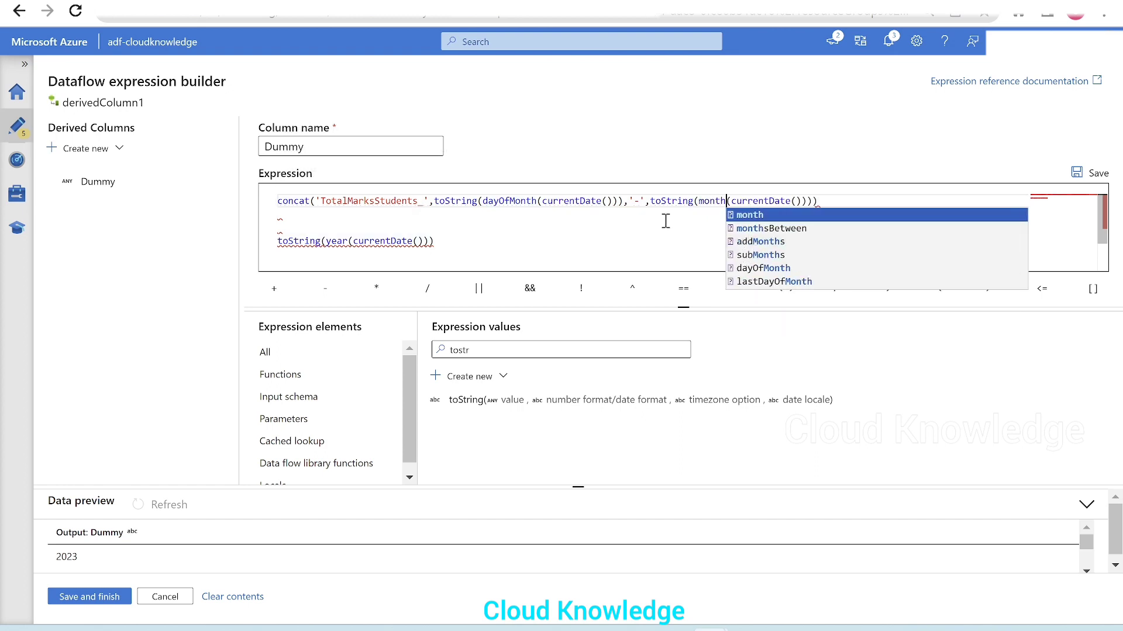
{"action": "left_click", "coordinate": [723, 225]}
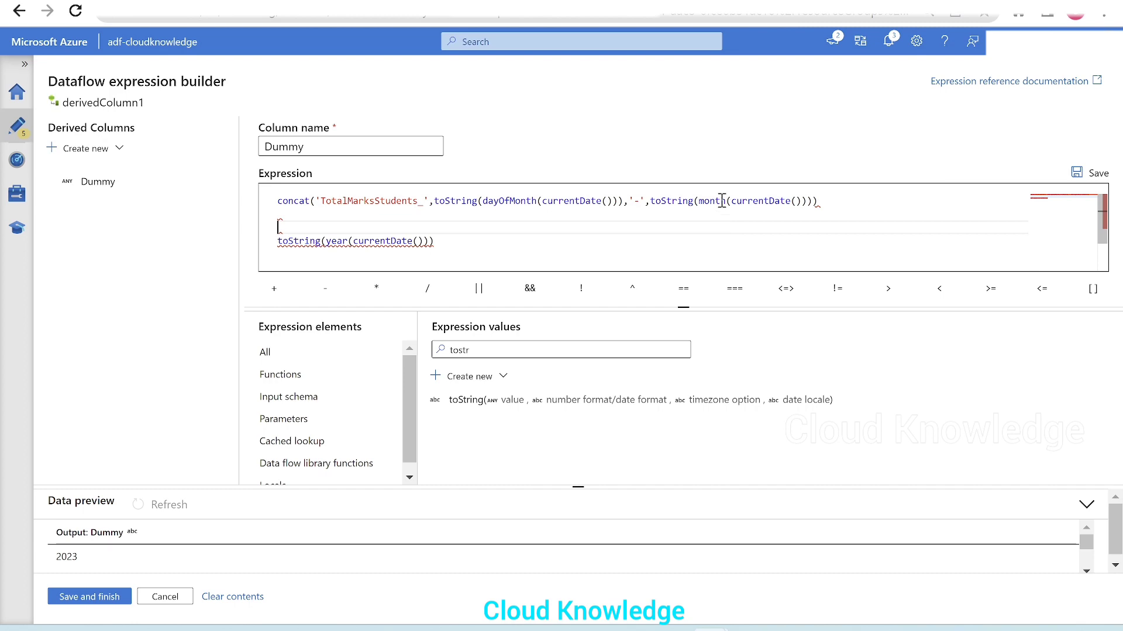
Step: Check the handwritten date on the whiteboard, return to the expression builder and add a '-' separator after the month argument
{"action": "left_click", "coordinate": [816, 202]}
{"action": "type", "text": ","}
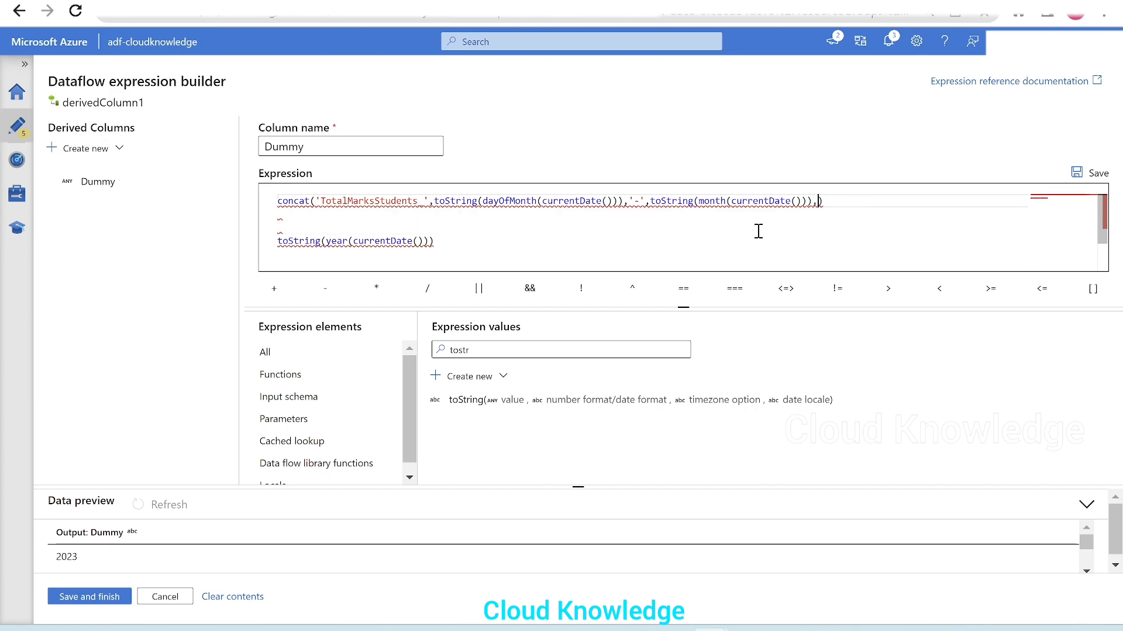
{"action": "key", "text": "alt+Tab"}
{"action": "key", "text": "alt+Tab"}
{"action": "key", "text": "alt+Tab"}
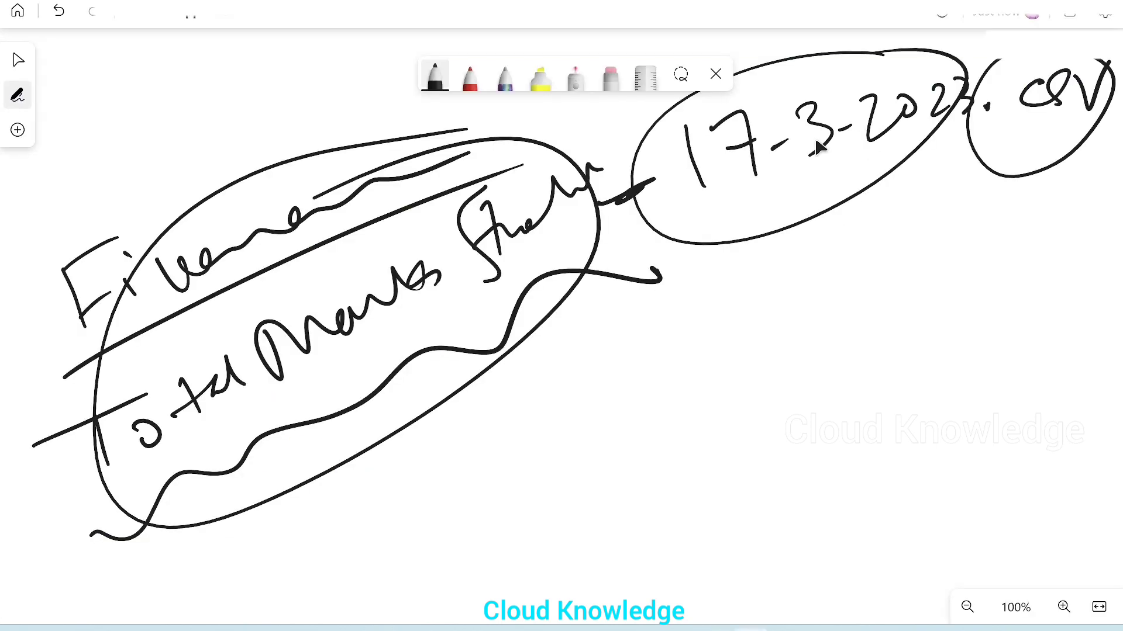
{"action": "key", "text": "alt+Tab"}
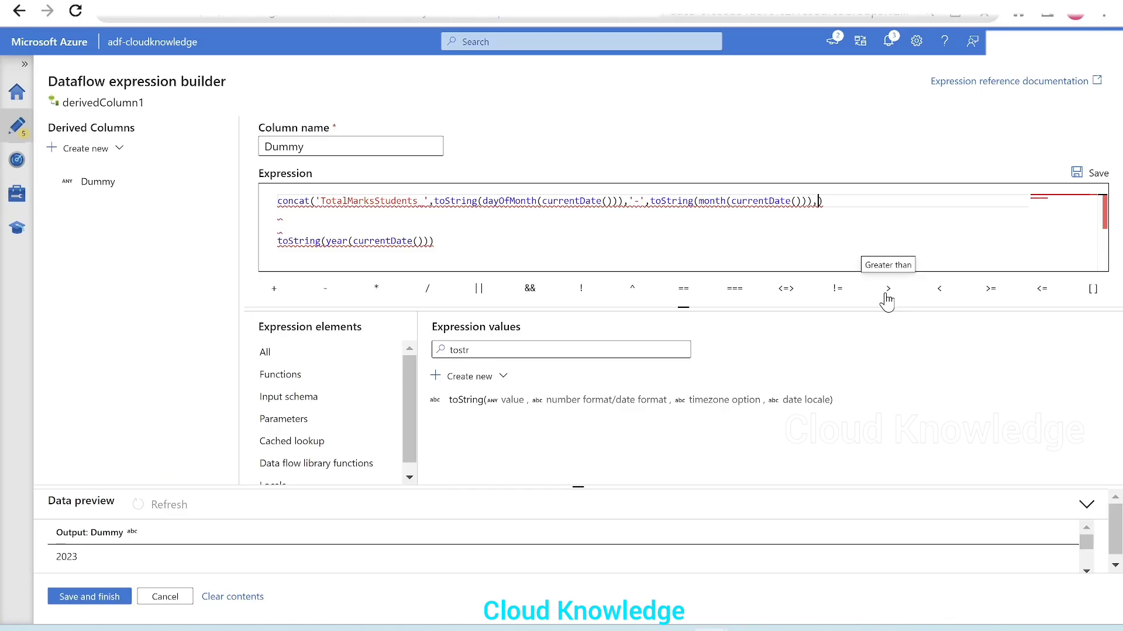
{"action": "type", "text": "'-',"}
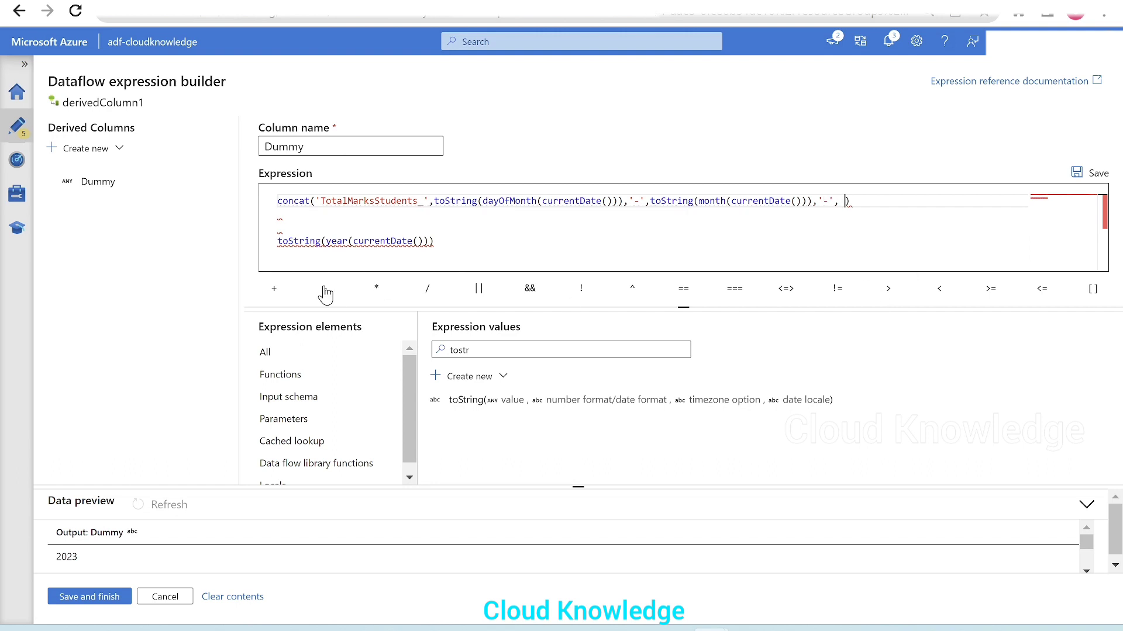
Step: Move toString(year(currentDate())) from its separate line into concat, following the second '-' separator
{"action": "left_click", "coordinate": [459, 245]}
{"action": "left_click", "coordinate": [273, 250], "text": "shift"}
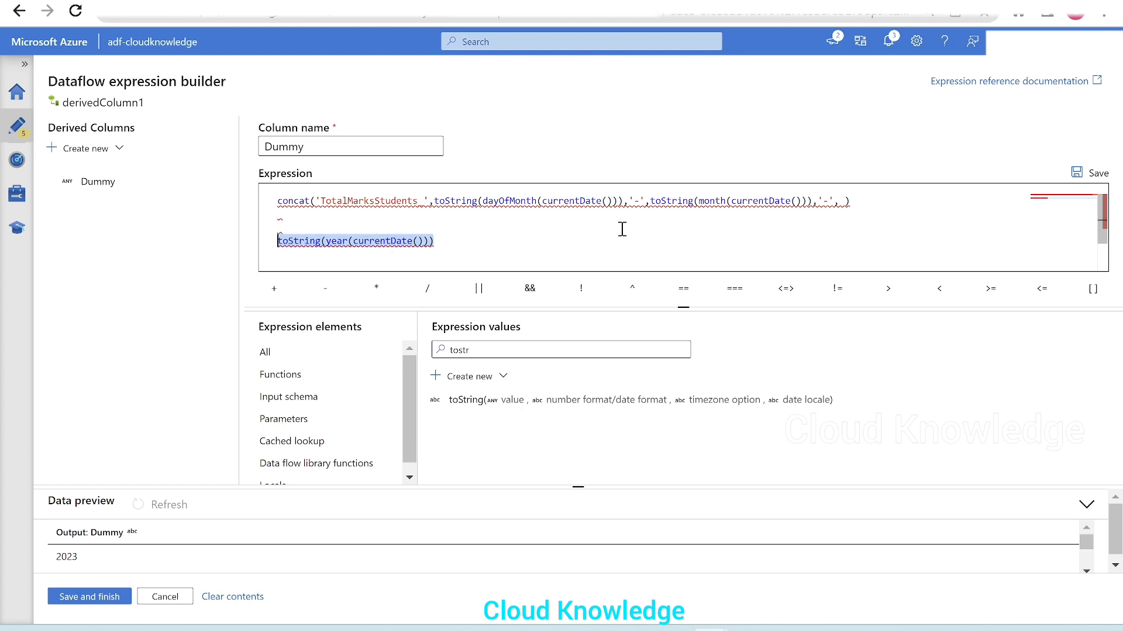
{"action": "key", "text": "ctrl+x"}
{"action": "left_click", "coordinate": [840, 200]}
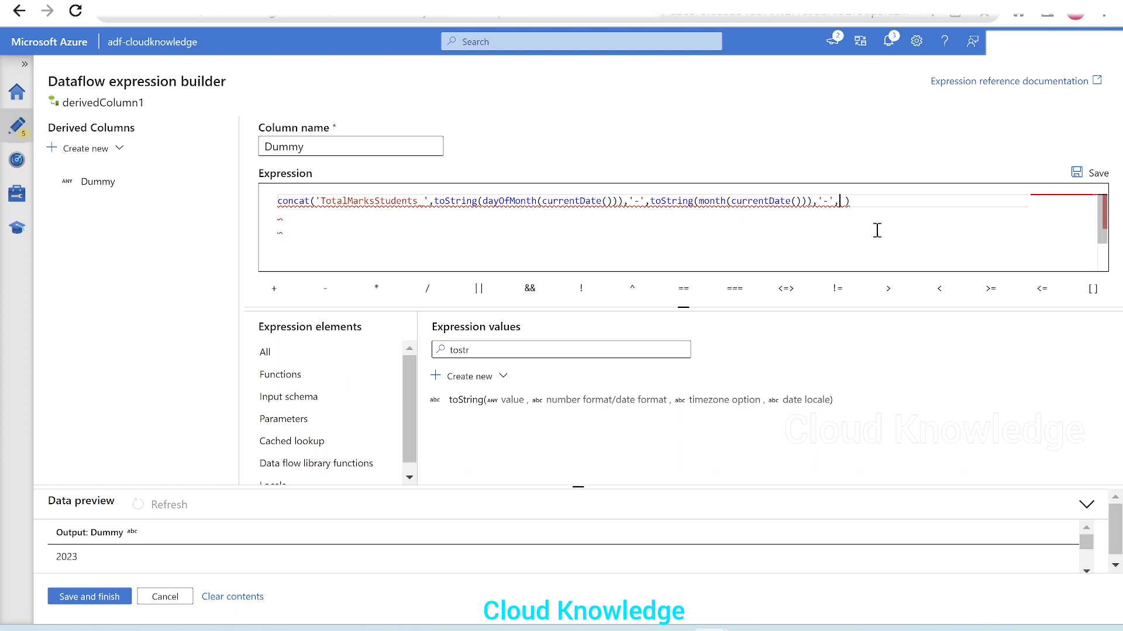
{"action": "key", "text": "ctrl+v"}
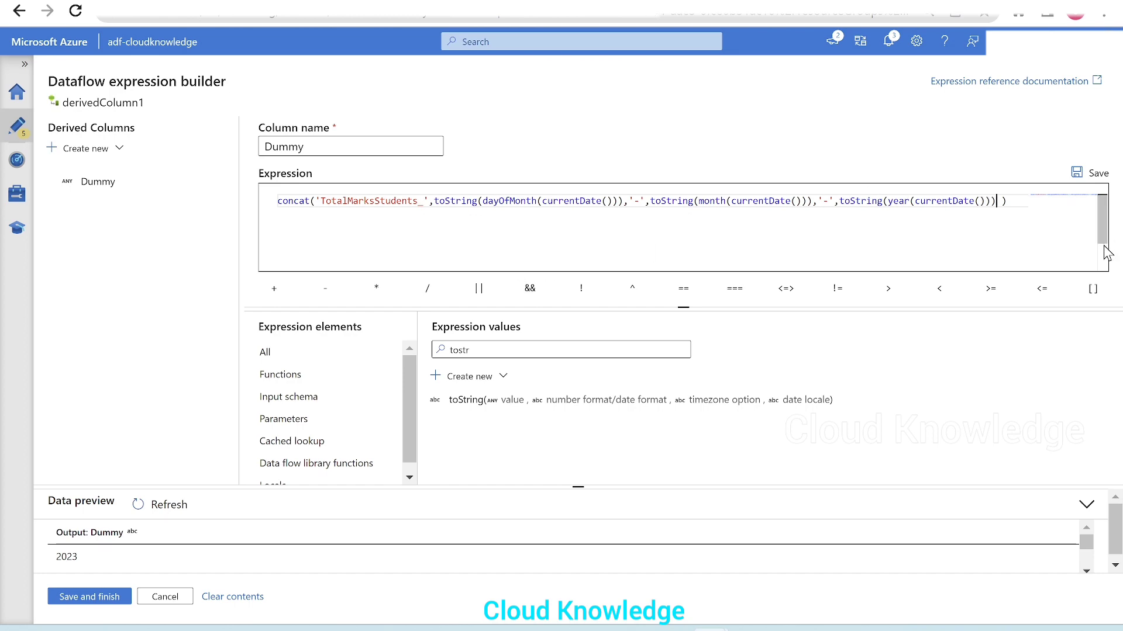
Step: Check the extension in the whiteboard's handwritten file name, return to the expression builder and add '.csv' as concat's last argument
{"action": "key", "text": "alt+Tab"}
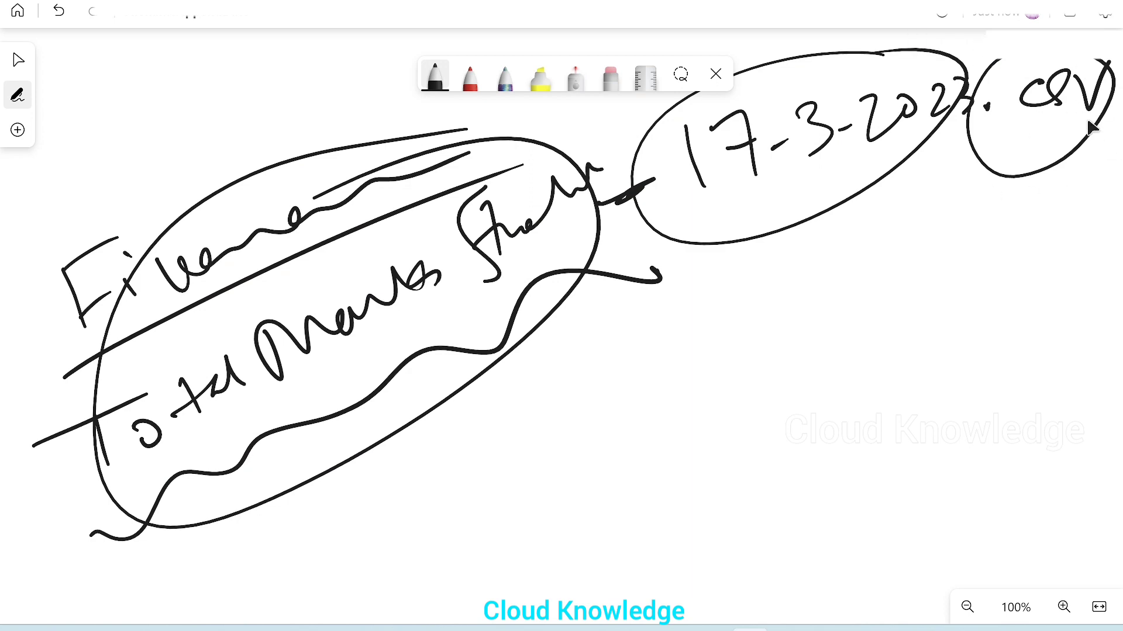
{"action": "key", "text": "alt+Tab"}
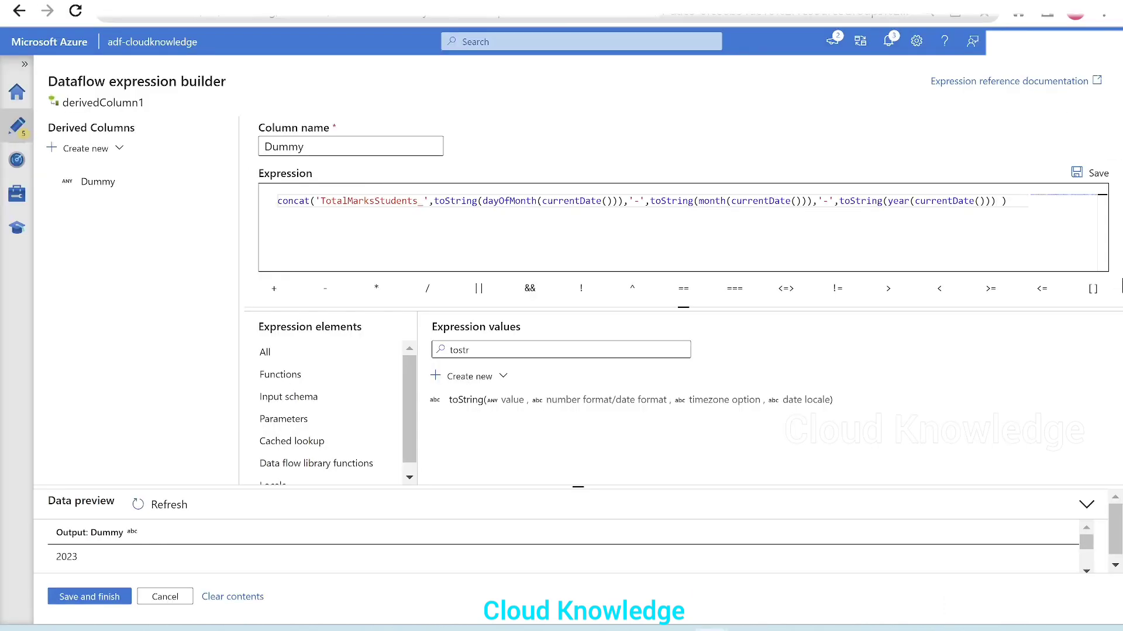
{"action": "type", "text": ","}
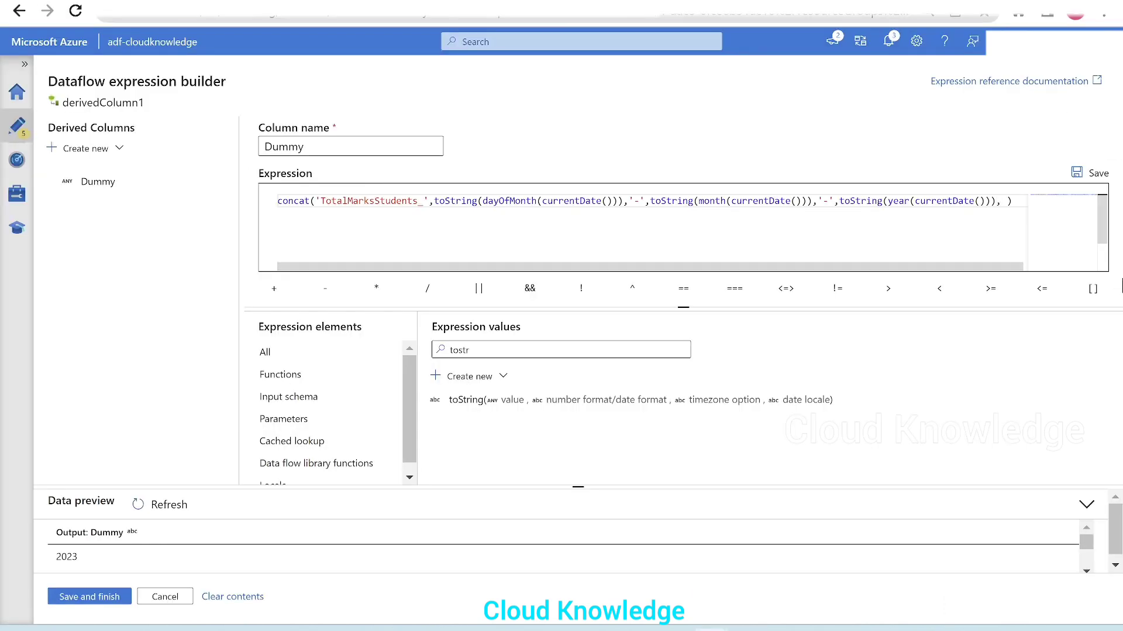
{"action": "type", "text": "'"}
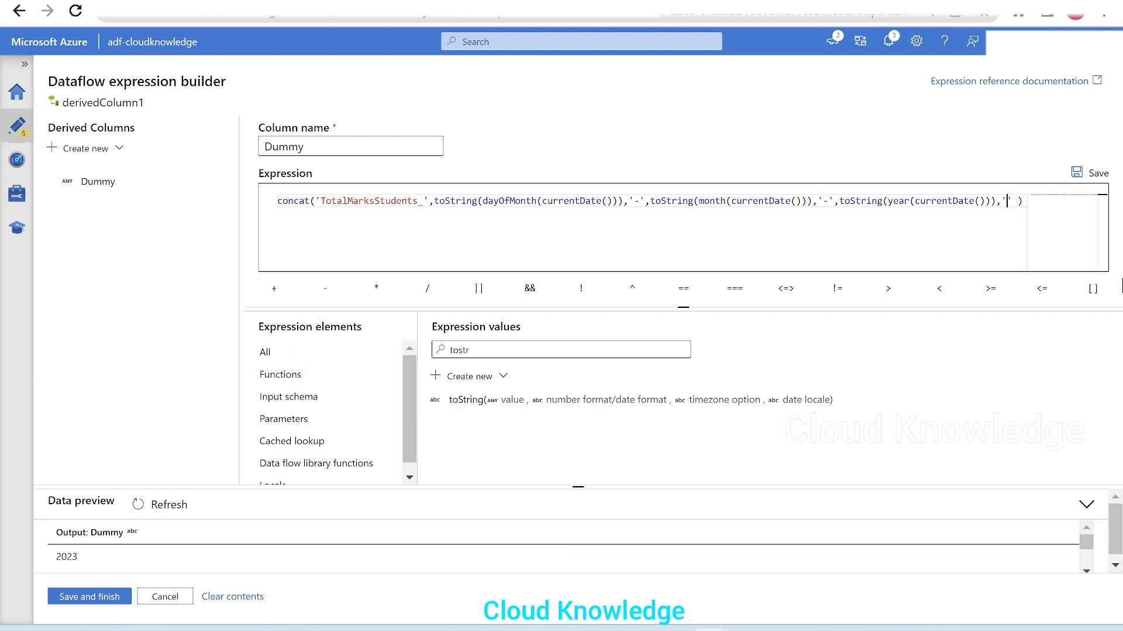
{"action": "type", "text": ".csv"}
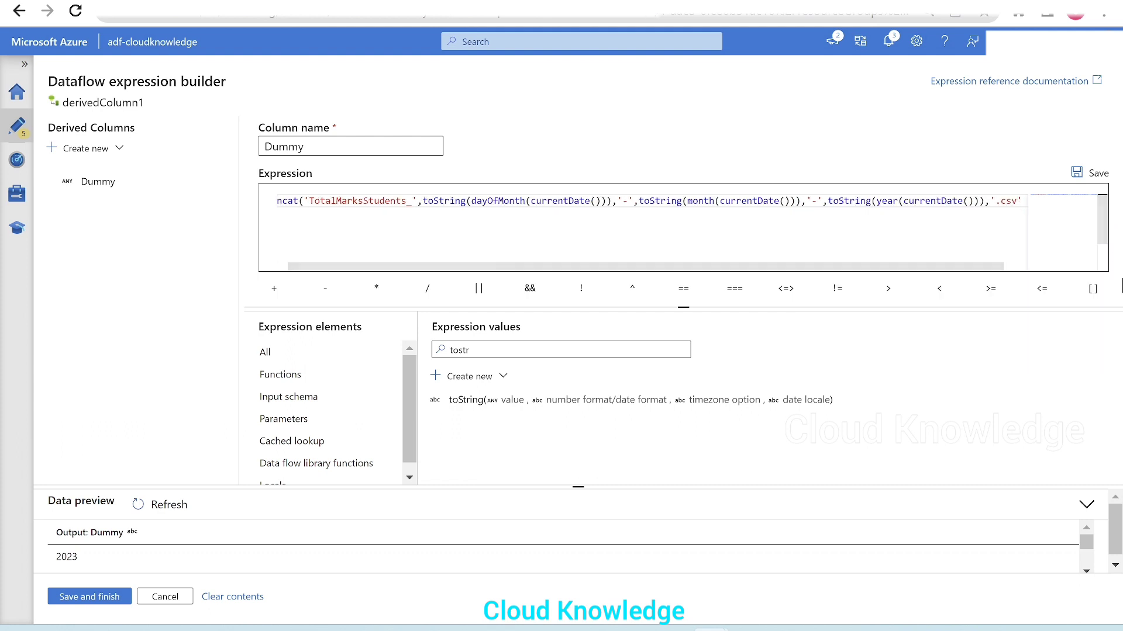
Step: Review the full concat expression from end to end and refresh the data preview of the Dummy column
{"action": "left_click_drag", "start_coordinate": [933, 266], "coordinate": [689, 257]}
{"action": "left_click", "coordinate": [621, 240]}
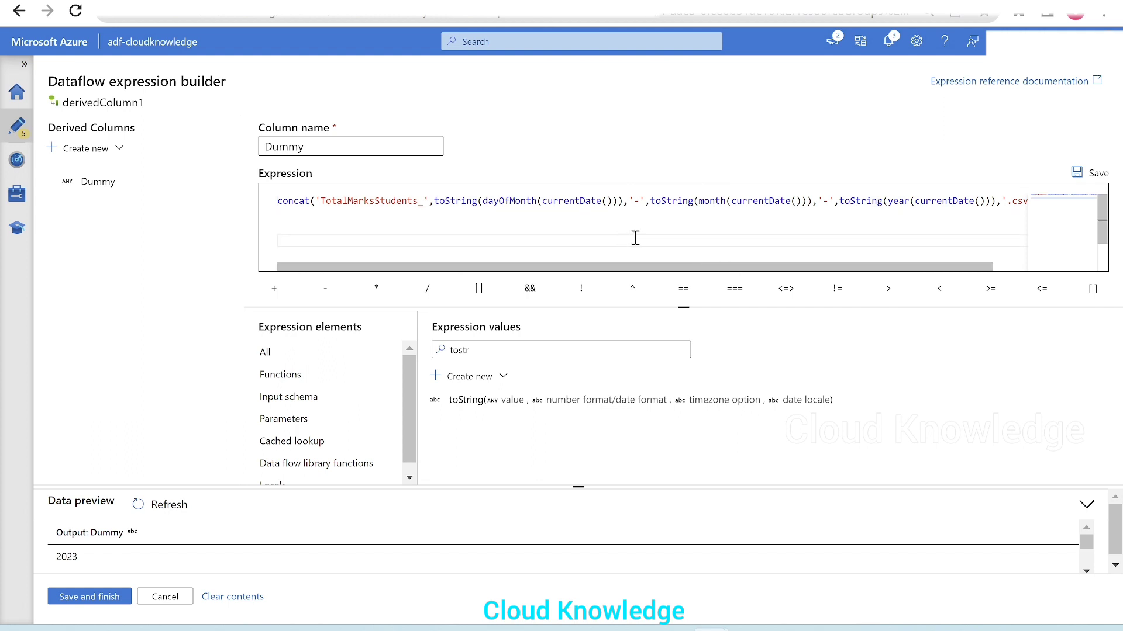
{"action": "mouse_move", "coordinate": [807, 266]}
{"action": "left_mouse_down"}
{"action": "mouse_move", "coordinate": [935, 252]}
{"action": "mouse_move", "coordinate": [709, 278]}
{"action": "mouse_move", "coordinate": [820, 278]}
{"action": "left_mouse_up"}
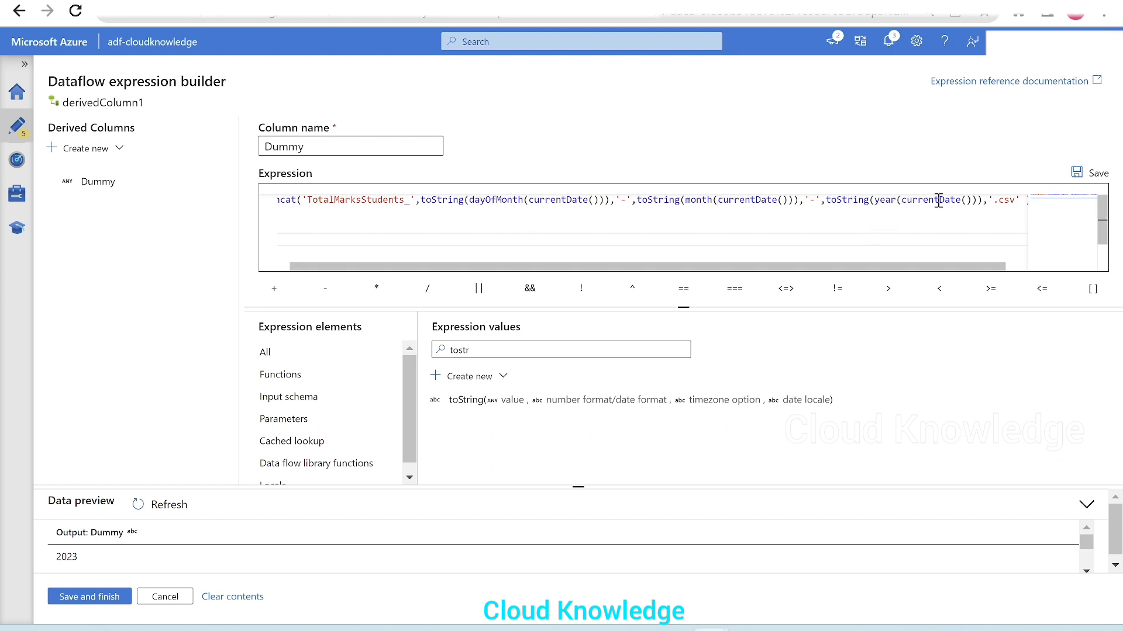
{"action": "mouse_move", "coordinate": [939, 200]}
{"action": "left_click_drag", "start_coordinate": [947, 268], "coordinate": [735, 283]}
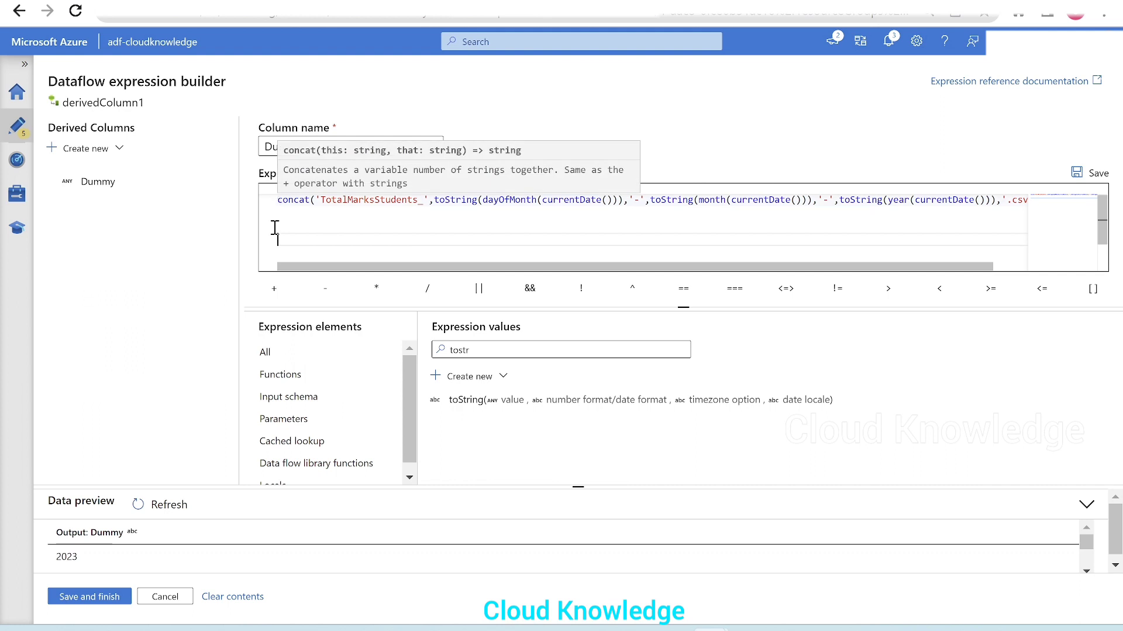
{"action": "left_click", "coordinate": [162, 517]}
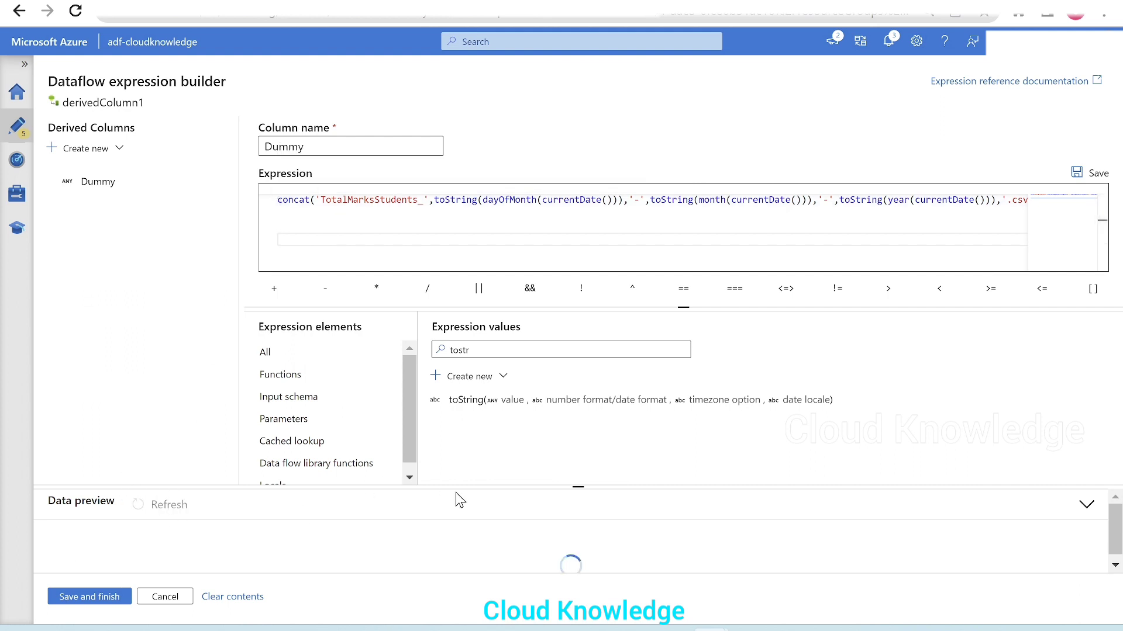
Step: Enlarge the data preview to check the Dummy column, copy the entire concat expression and save the derived column expression
{"action": "left_click_drag", "start_coordinate": [454, 487], "coordinate": [455, 446]}
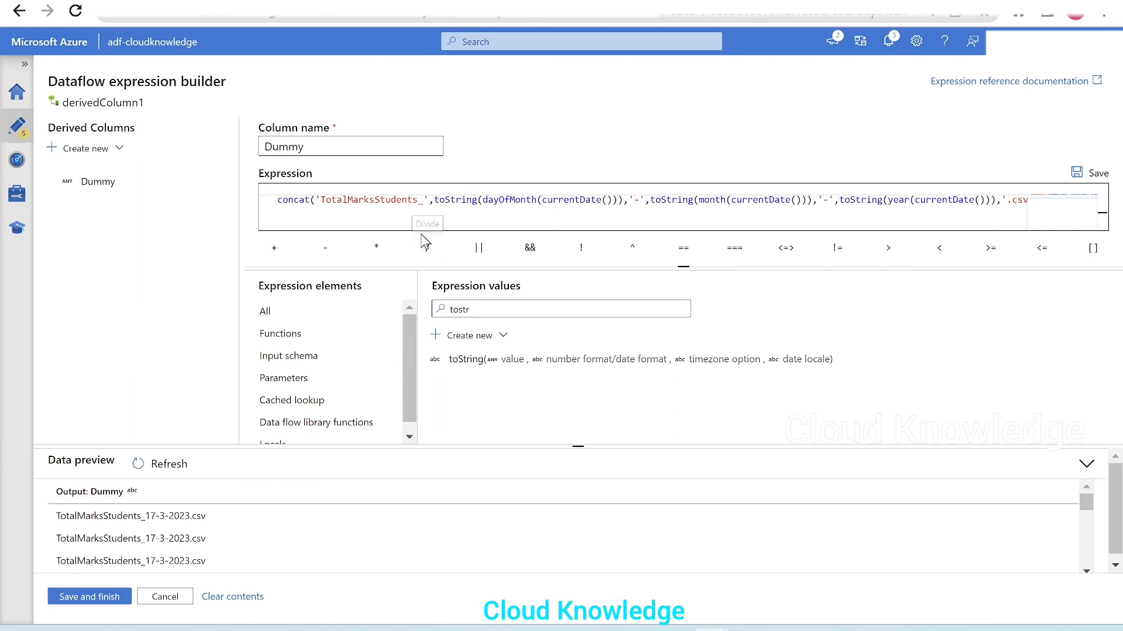
{"action": "left_click", "coordinate": [383, 204]}
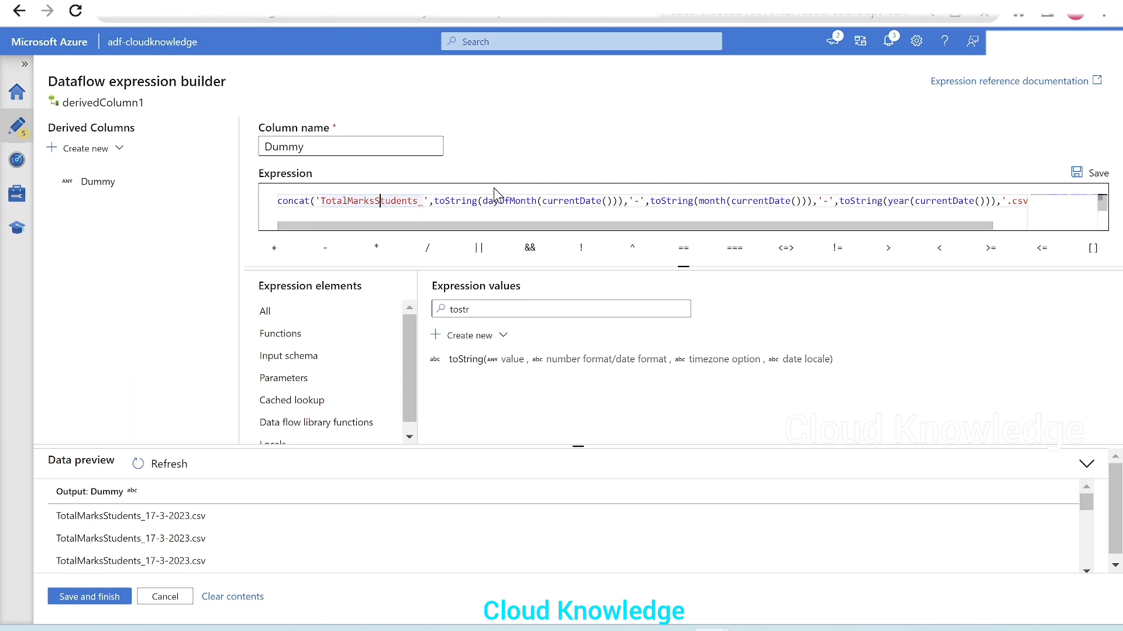
{"action": "key", "text": "ctrl+a"}
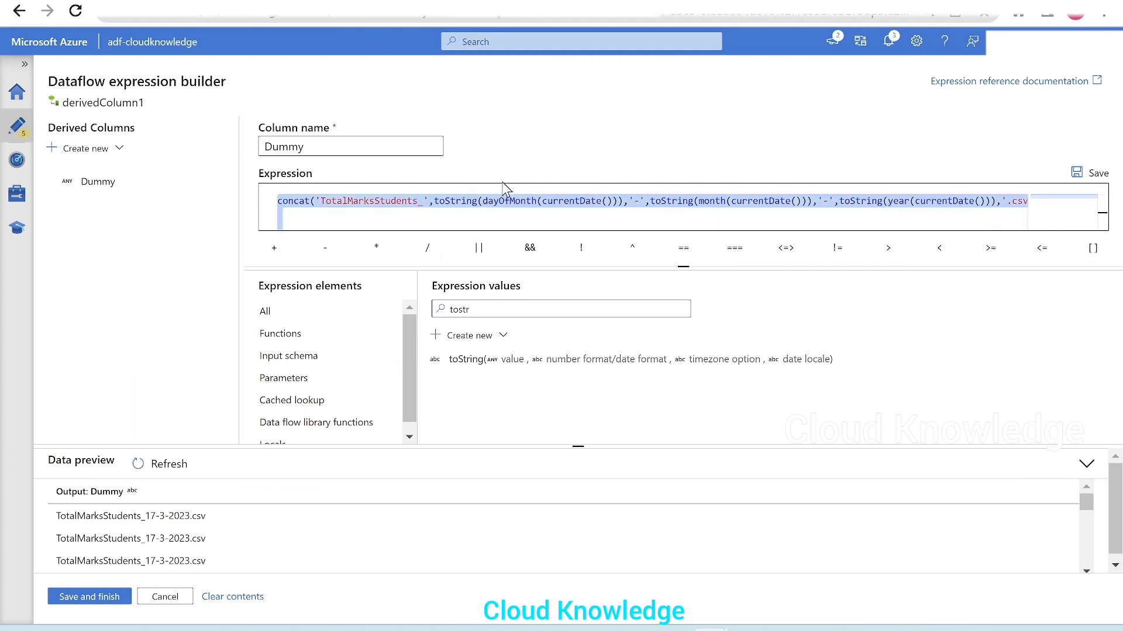
{"action": "left_click", "coordinate": [70, 596]}
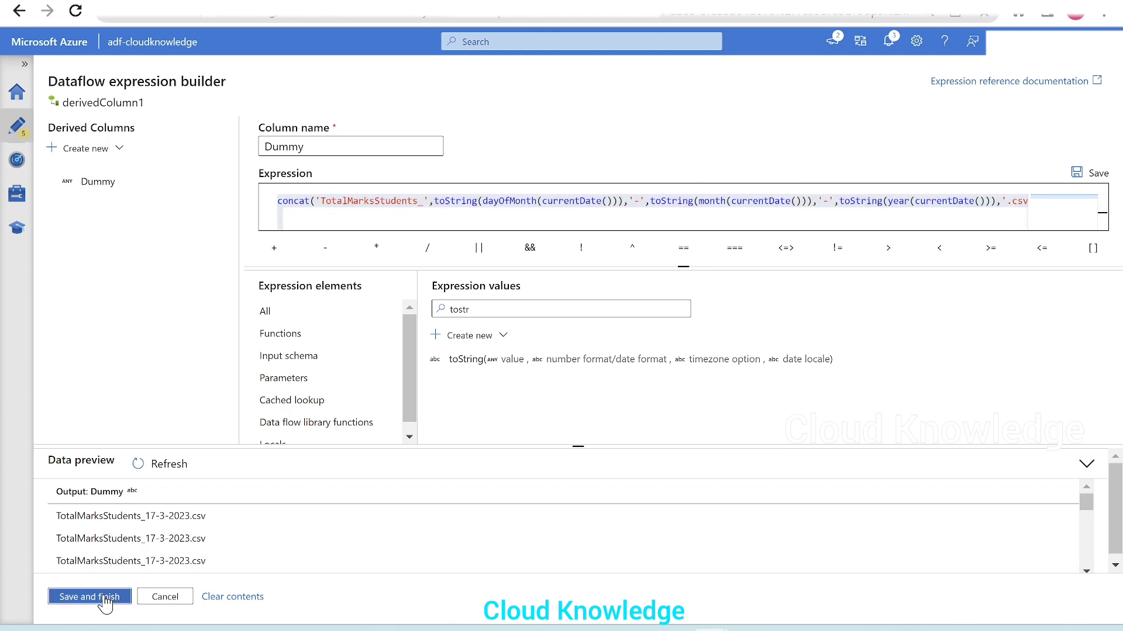
Step: Set sink1's single output file name to the copied TotalMarksStudents_ concat expression as dynamic content and save it
{"action": "left_click", "coordinate": [597, 176]}
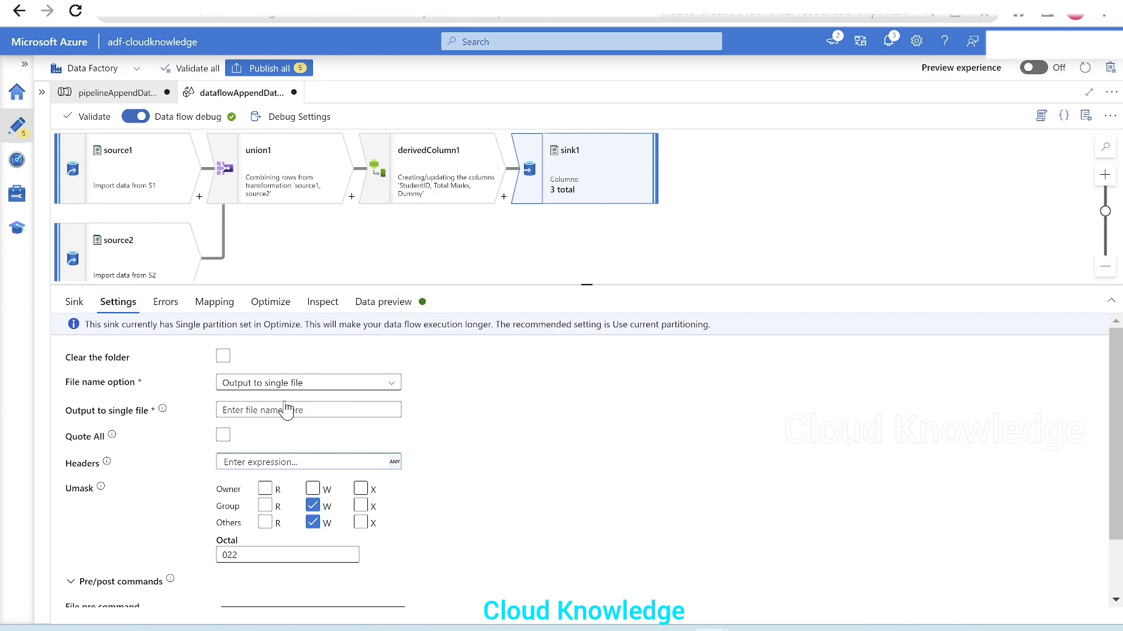
{"action": "left_click", "coordinate": [255, 410]}
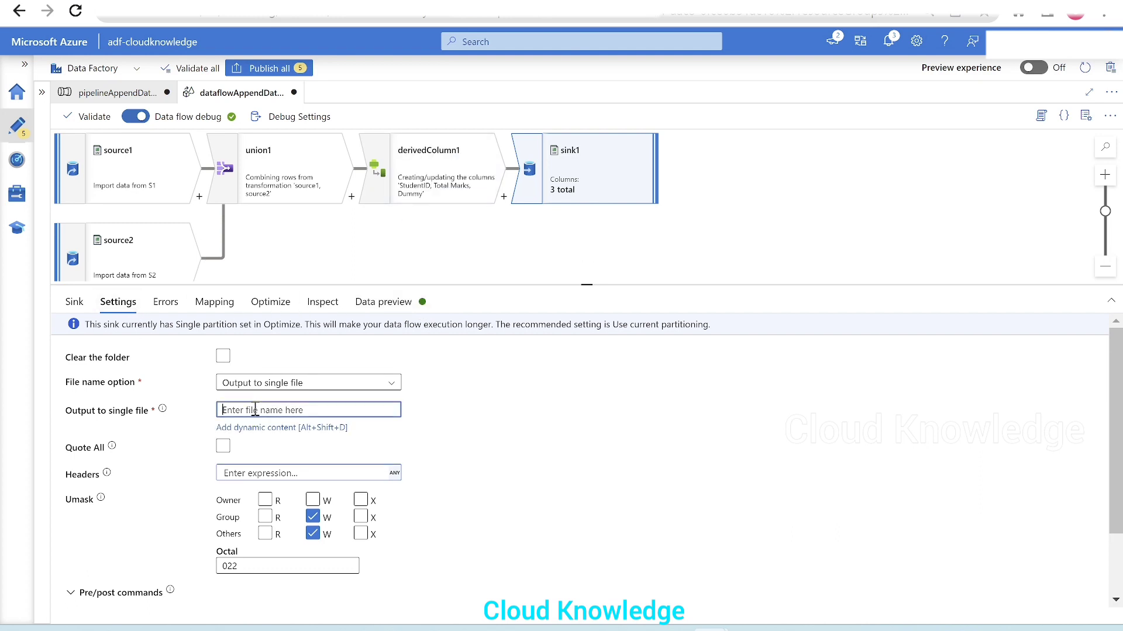
{"action": "left_click", "coordinate": [306, 428]}
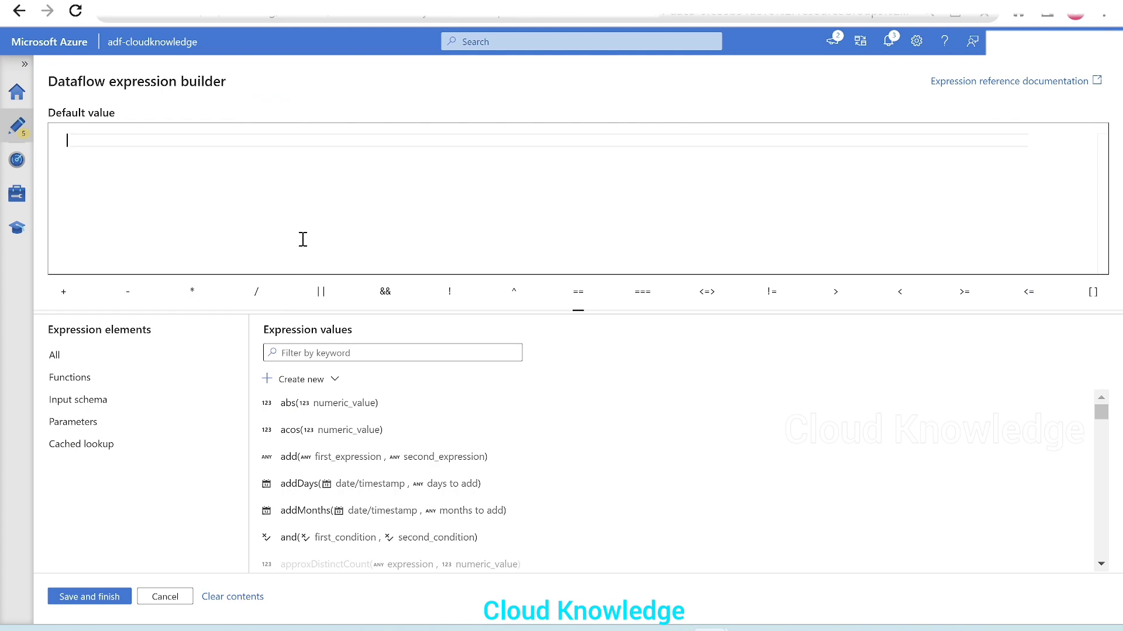
{"action": "key", "text": "ctrl+v"}
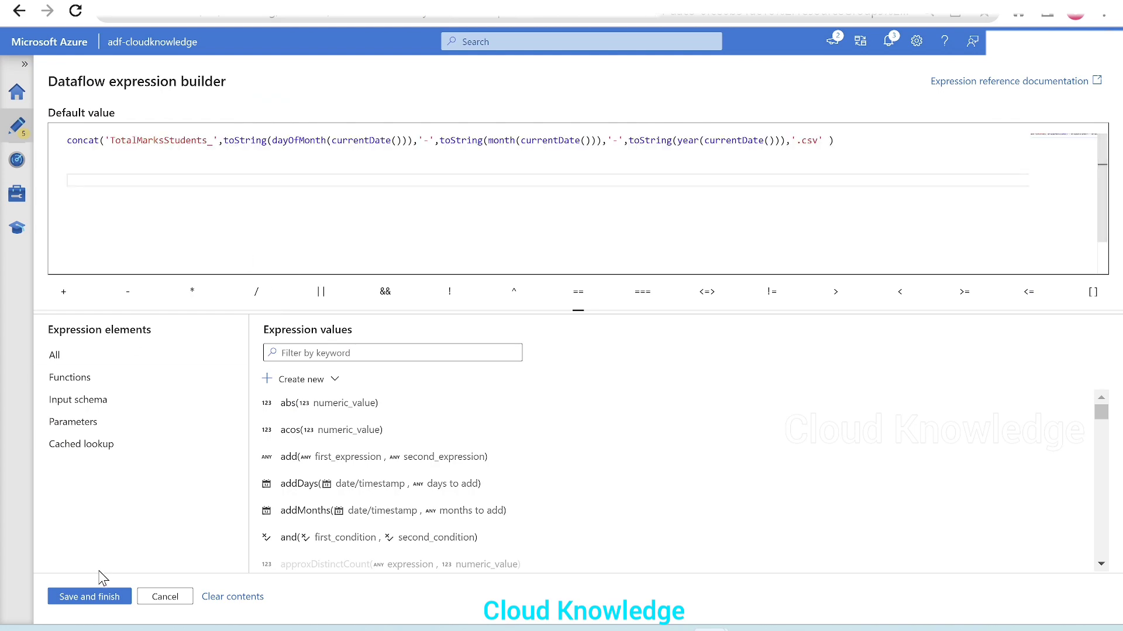
{"action": "left_click", "coordinate": [91, 596]}
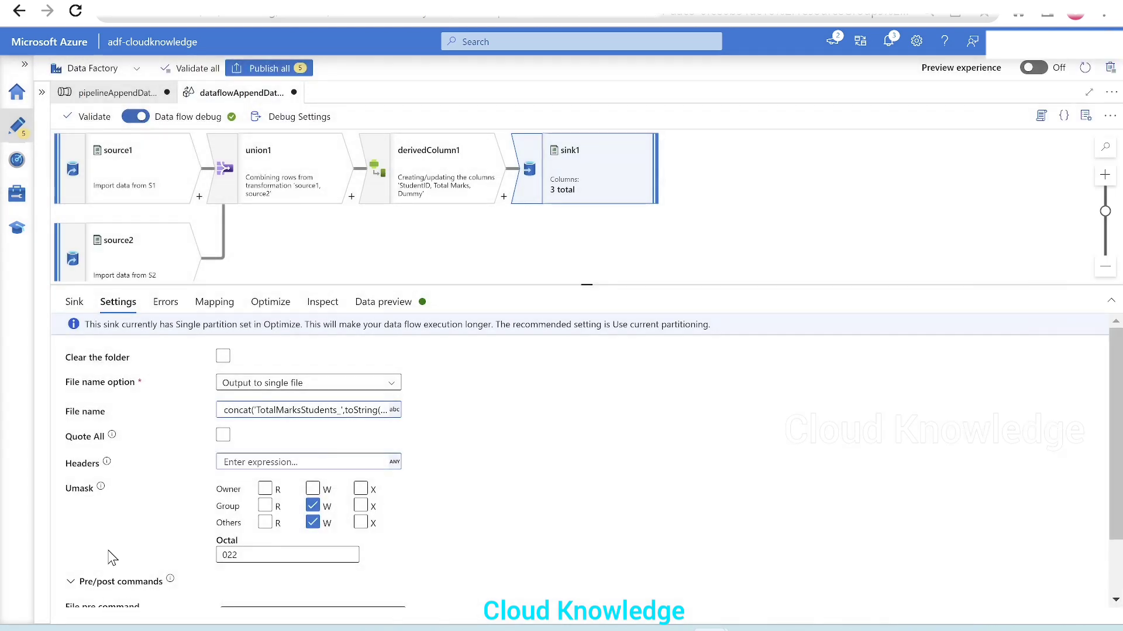
{"action": "left_click", "coordinate": [326, 409]}
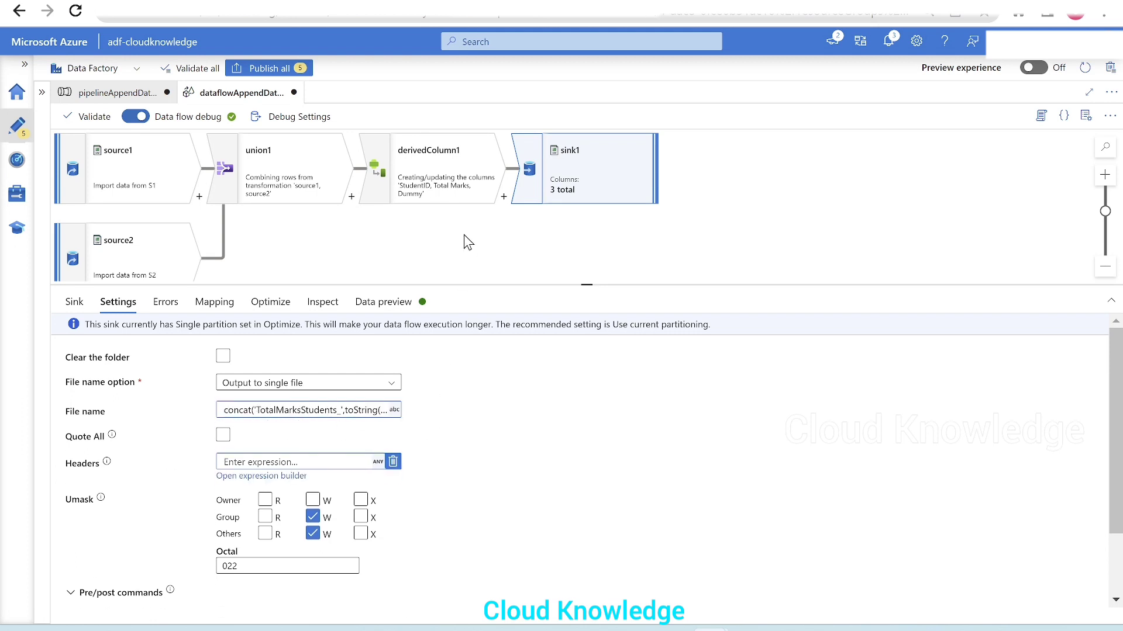
Step: Delete the derivedColumn1 transformation from the data flow and check the file name setting of sink1
{"action": "left_click", "coordinate": [446, 187]}
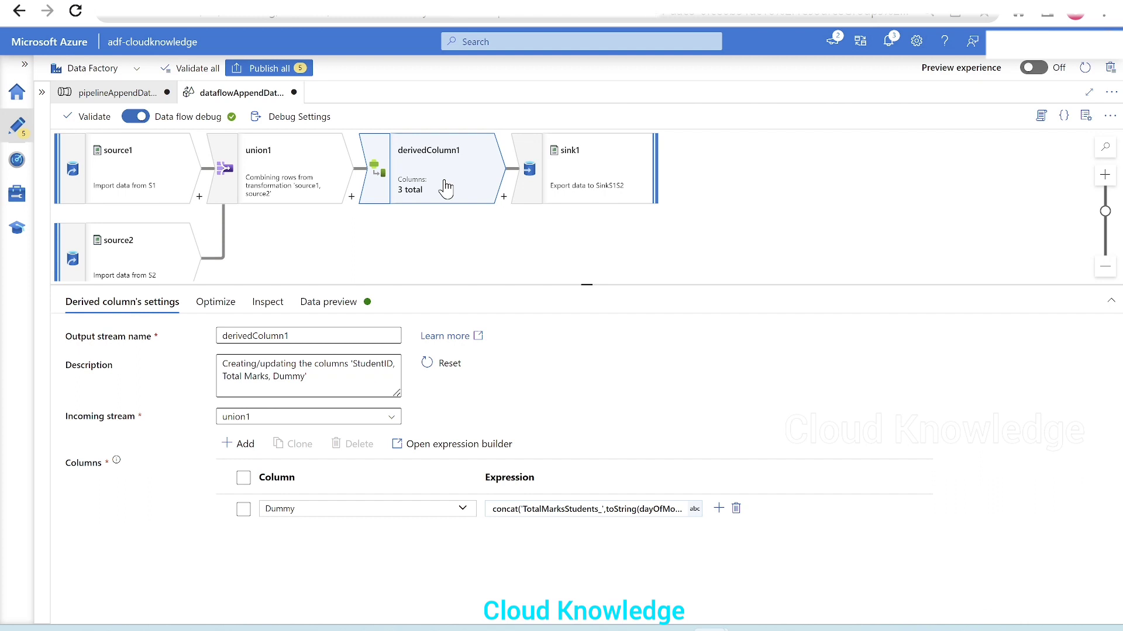
{"action": "key", "text": "Delete"}
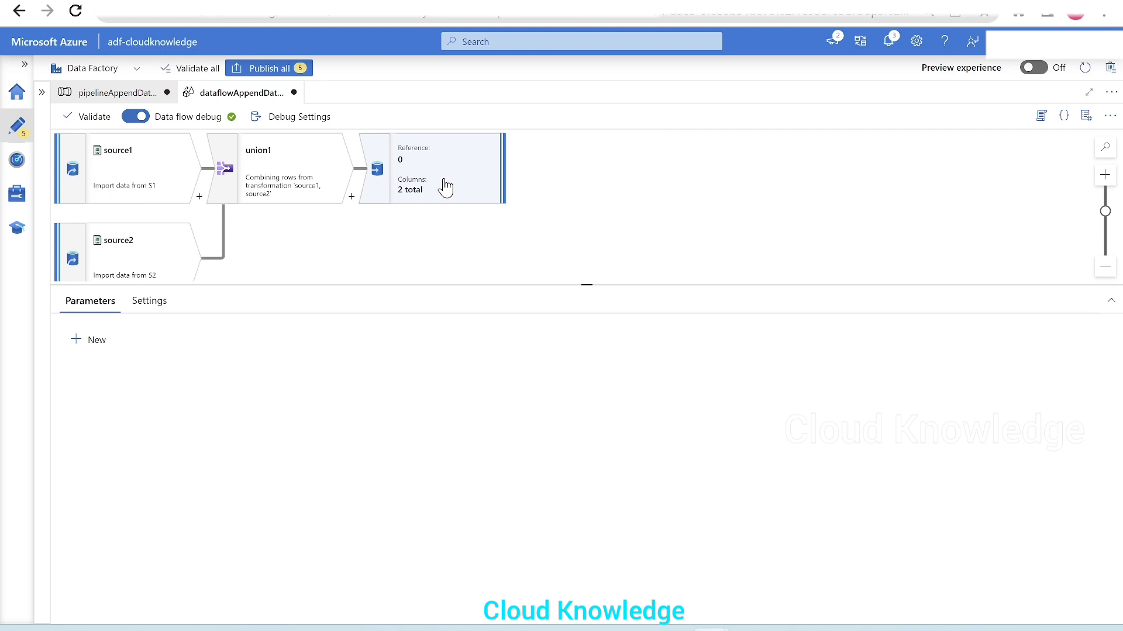
{"action": "left_click", "coordinate": [445, 187]}
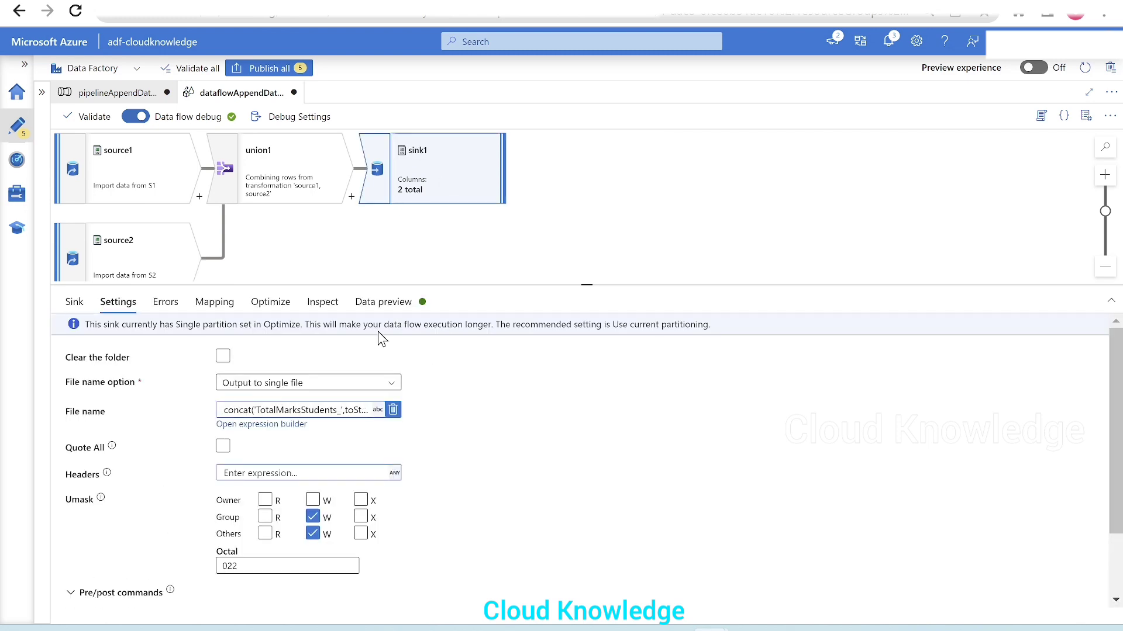
Step: Validate the data flow and publish all pending changes to the pipeline, datasets and data flow
{"action": "left_click", "coordinate": [87, 116]}
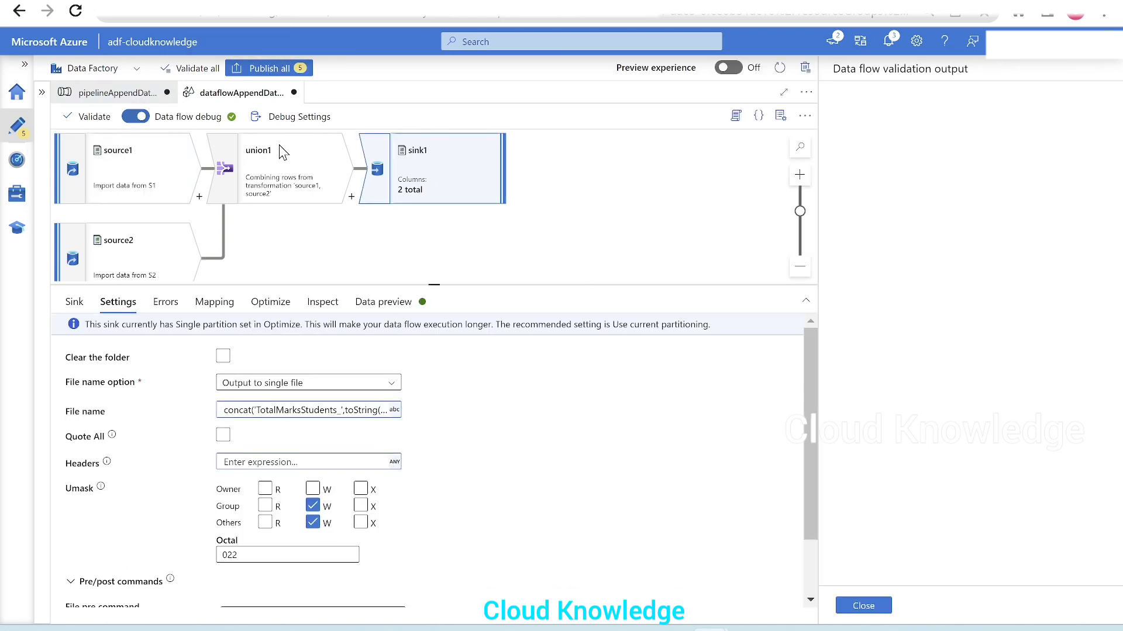
{"action": "left_click", "coordinate": [863, 606]}
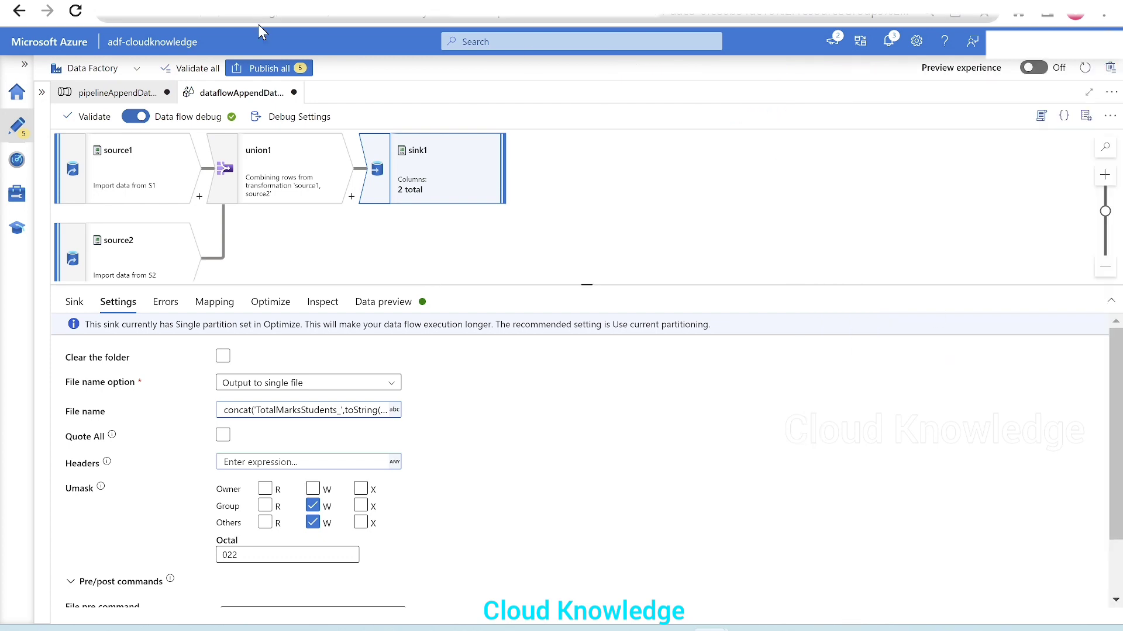
{"action": "left_click", "coordinate": [273, 71]}
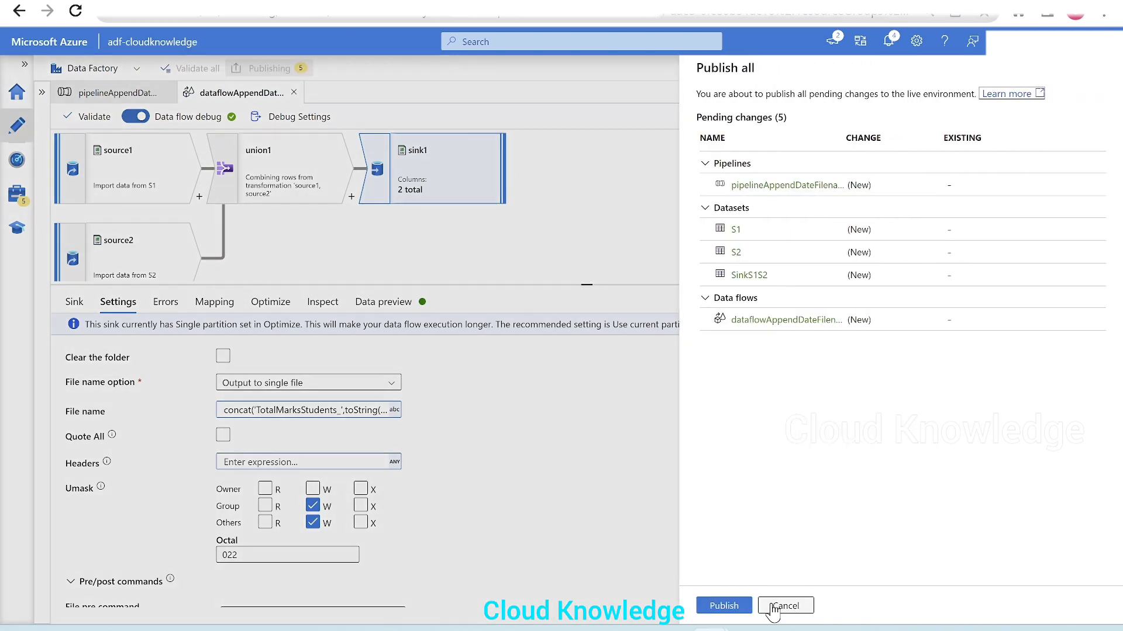
{"action": "left_click", "coordinate": [734, 607]}
Step: Run the pipeline in debug mode, refreshing its run status, and open folder F1 of the testoutput container in the cloudknowlegegen2 storage account
{"action": "left_click", "coordinate": [114, 93]}
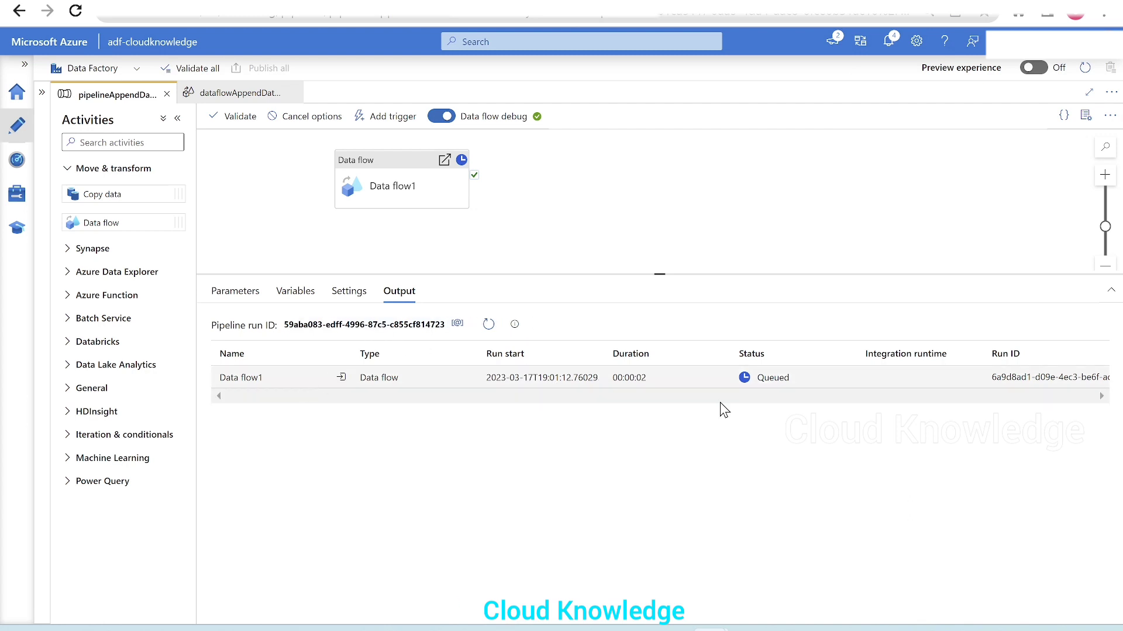
{"action": "left_click", "coordinate": [488, 325]}
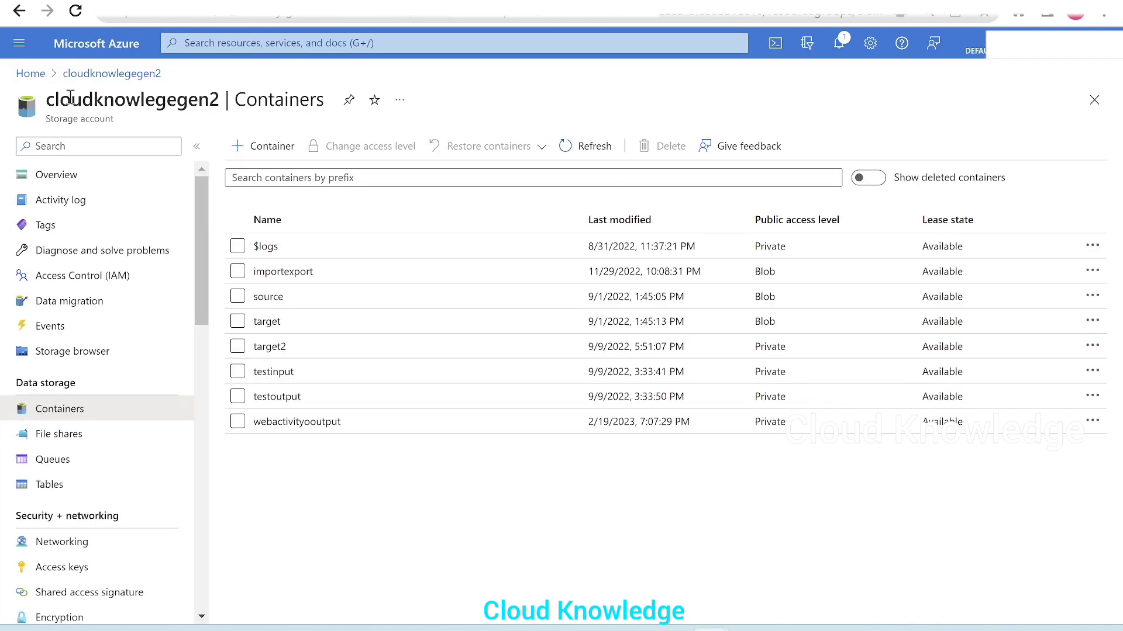
{"action": "left_click", "coordinate": [277, 397]}
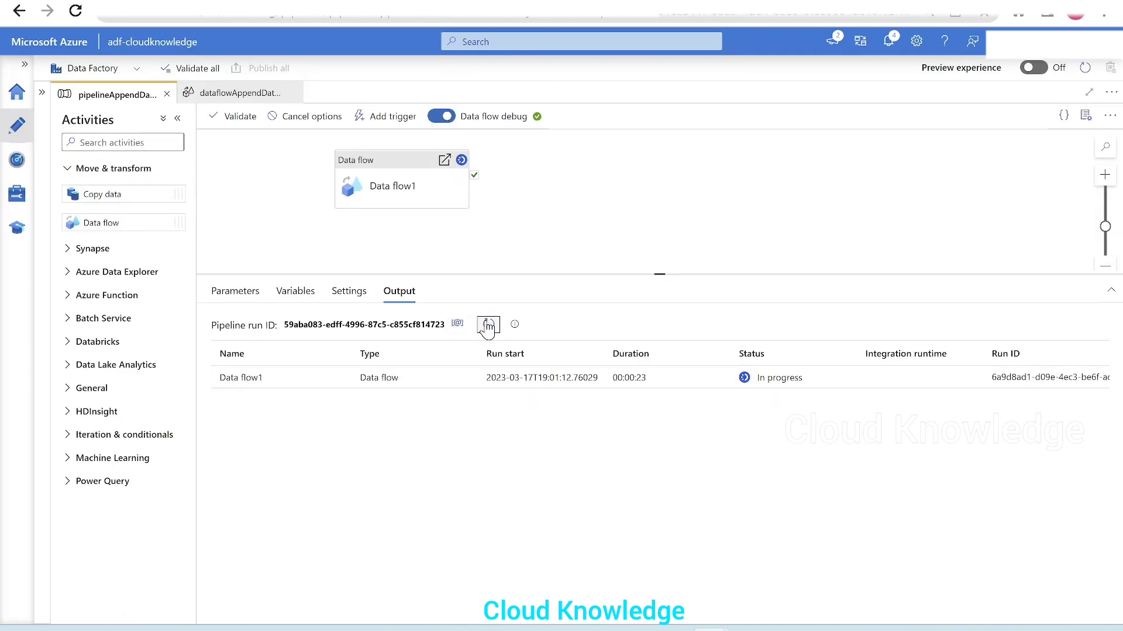
{"action": "left_click", "coordinate": [487, 325]}
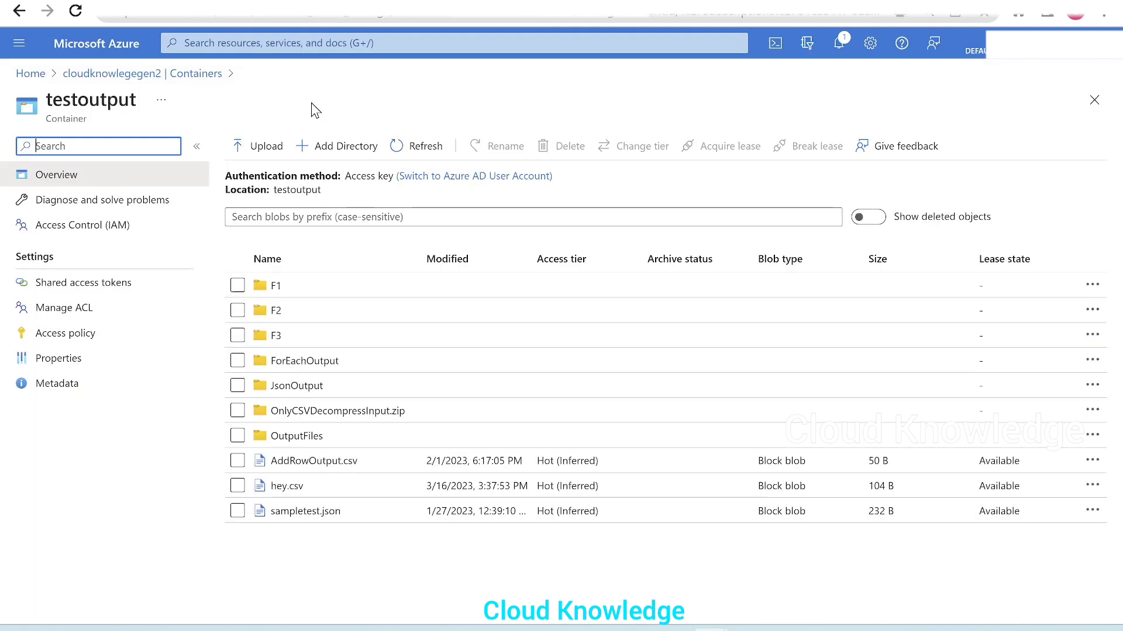
{"action": "left_click", "coordinate": [283, 286]}
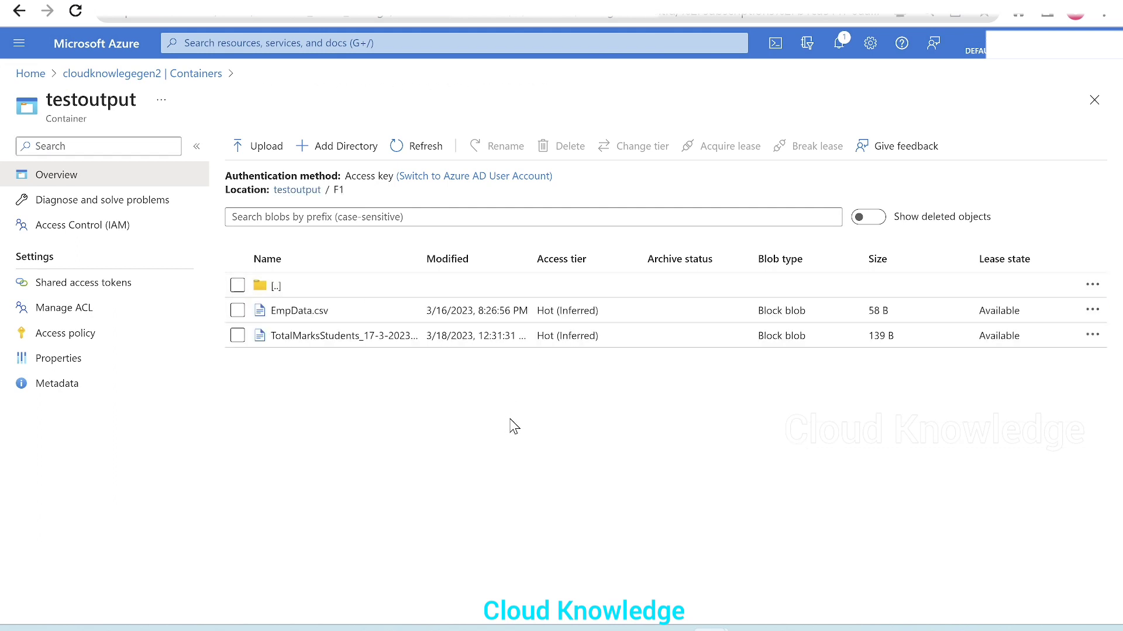